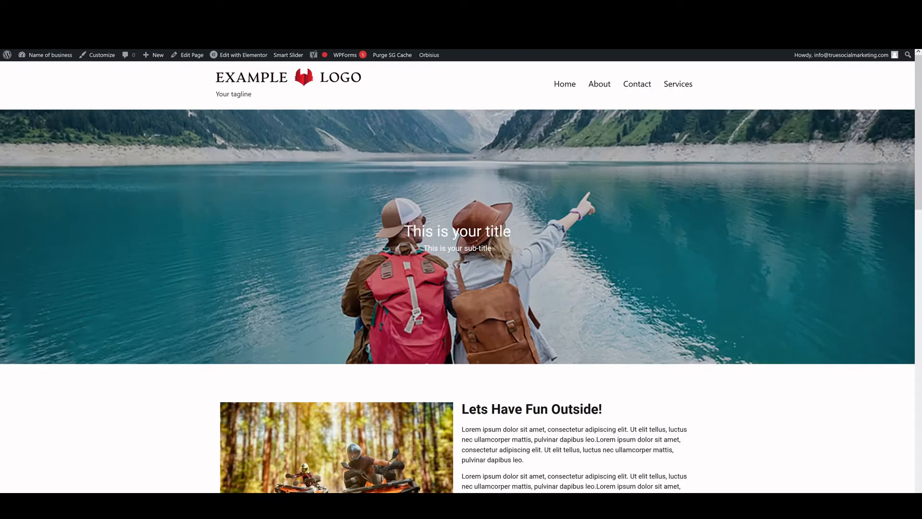
Review the finished example site, then switch to the test2 site's Hello world! tab
scroll(274, 169, down, 3)
scroll(275, 173, down, 6)
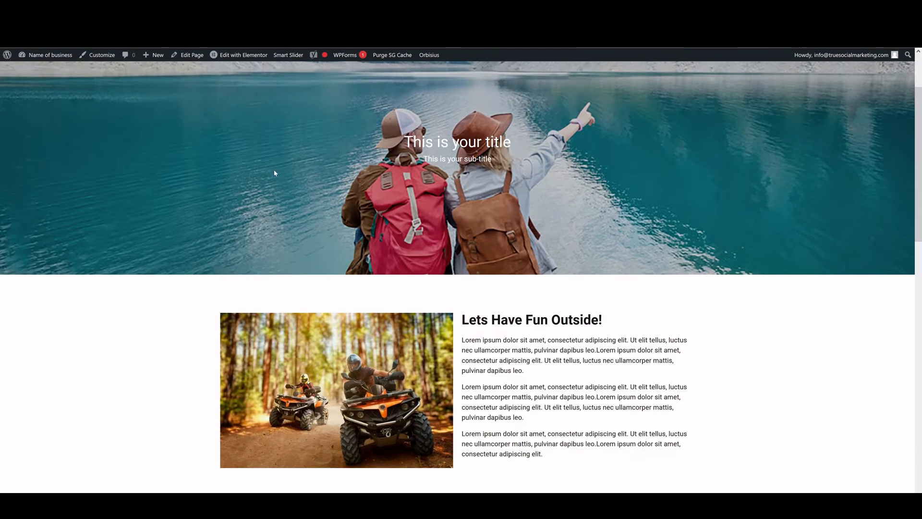
scroll(194, 183, down, 6)
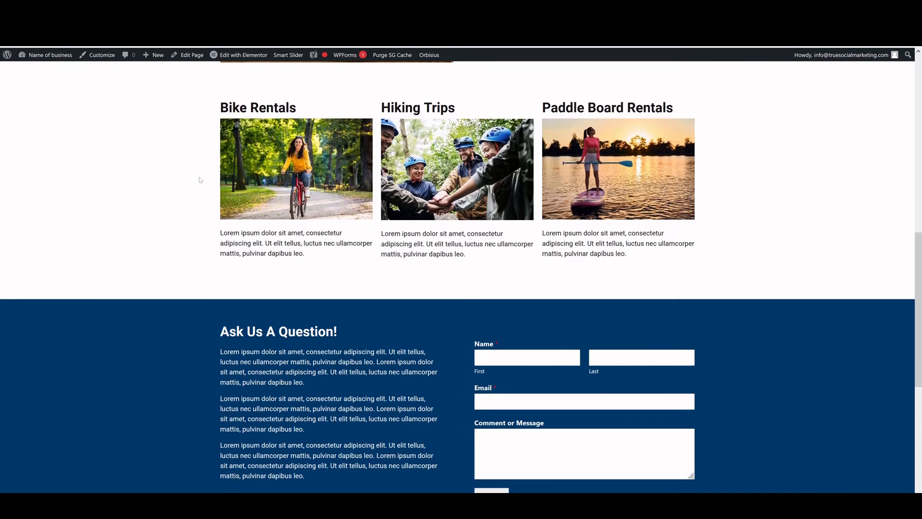
scroll(193, 183, down, 2)
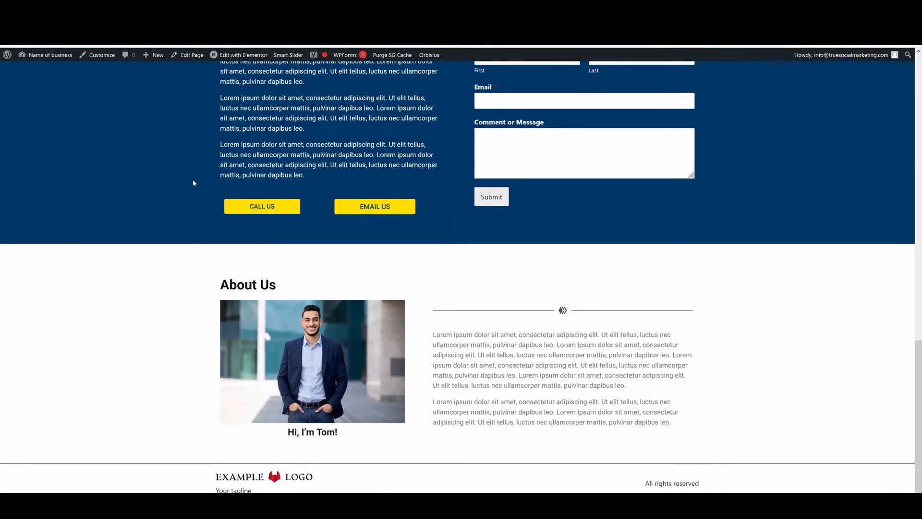
scroll(194, 183, up, 3)
scroll(193, 183, up, 8)
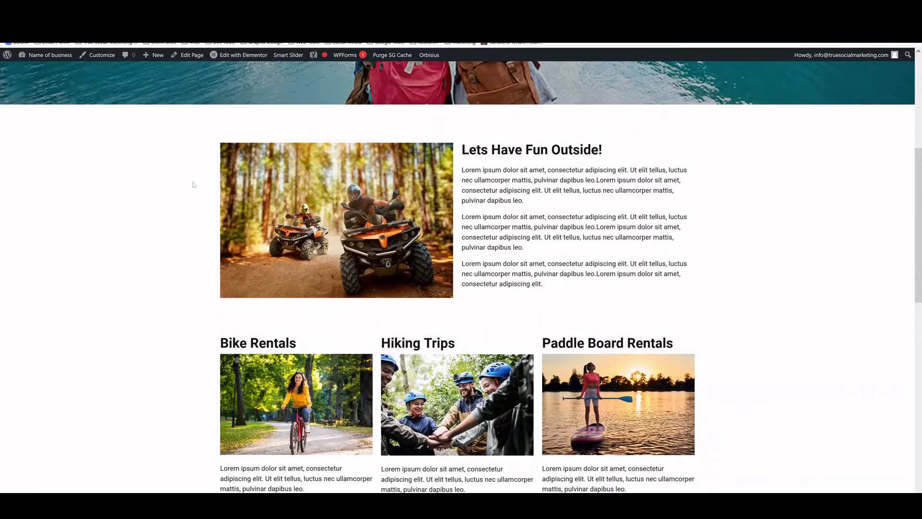
scroll(193, 184, up, 5)
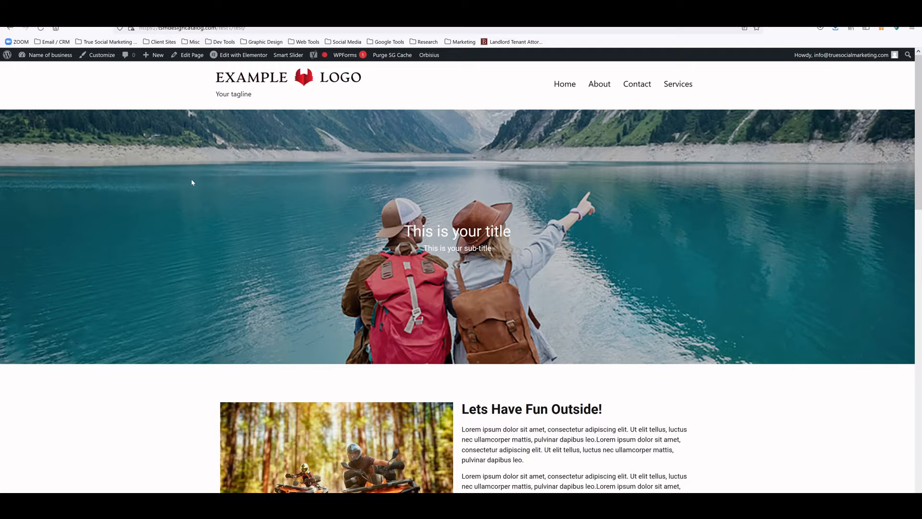
drag(92, 12, 10, 17)
click(91, 12)
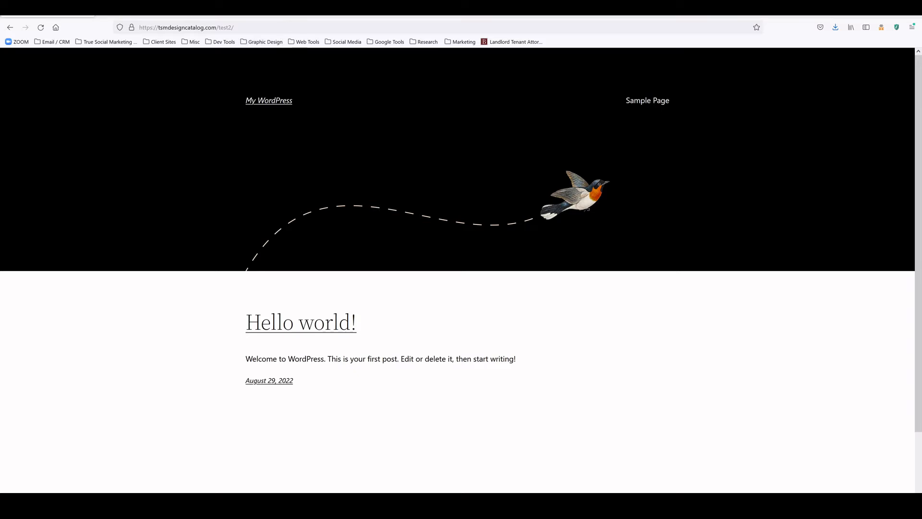
Log in at test2's wp-admin with the saved account password and dismiss Firefox's login prompt
click(287, 27)
click(286, 27)
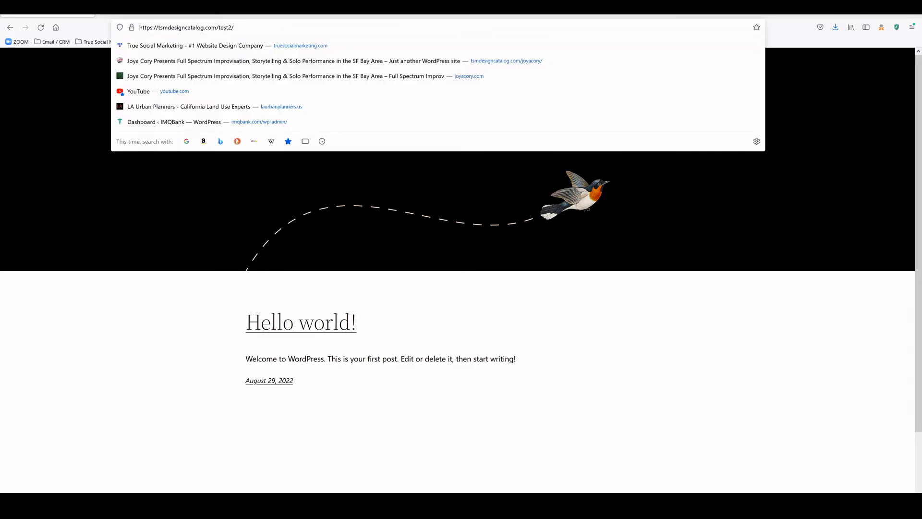
text(wp-adm)
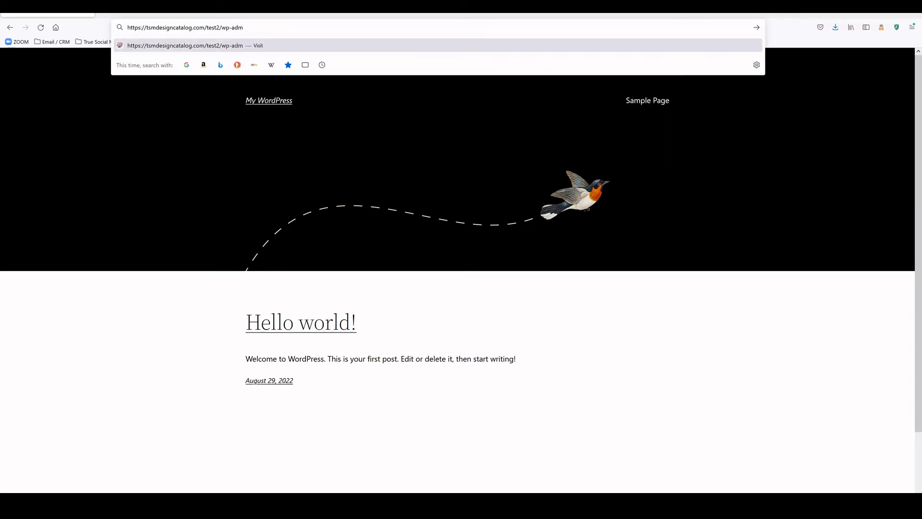
text(in)
key(Return)
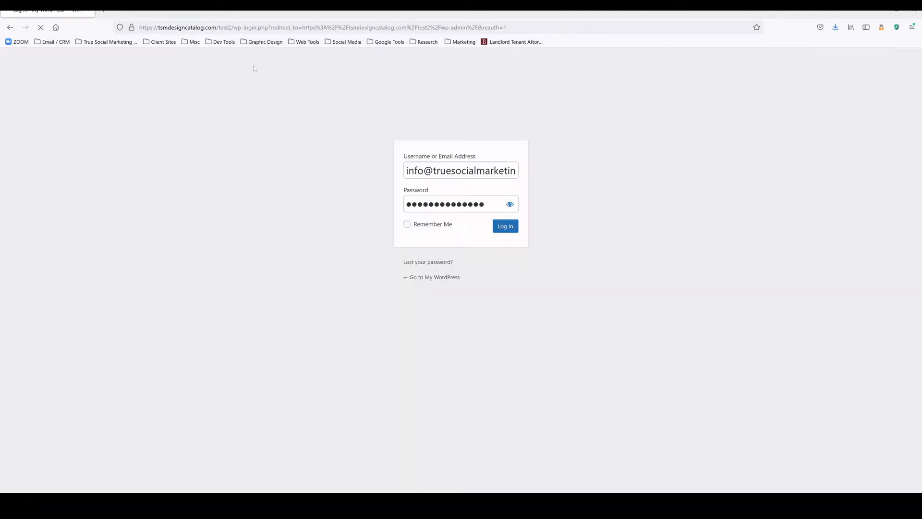
click(514, 231)
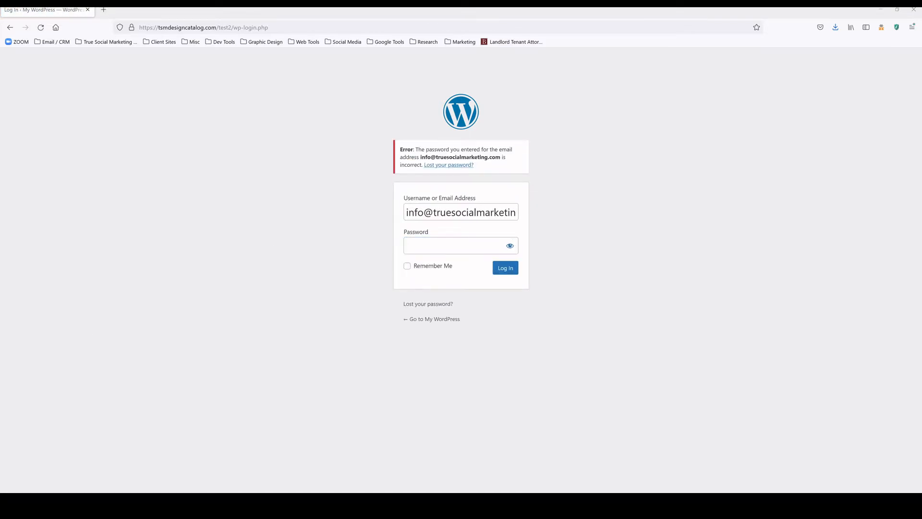
click(432, 246)
key(ctrl+v)
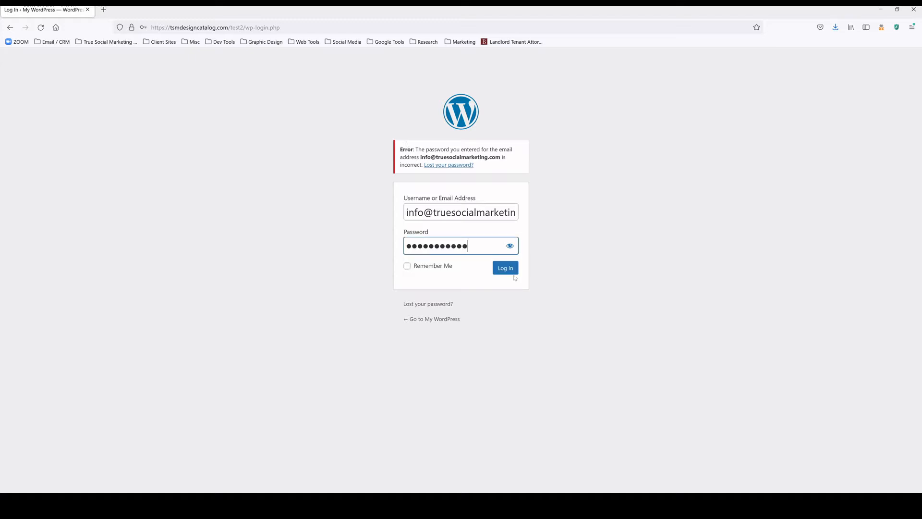
key(Return)
click(257, 134)
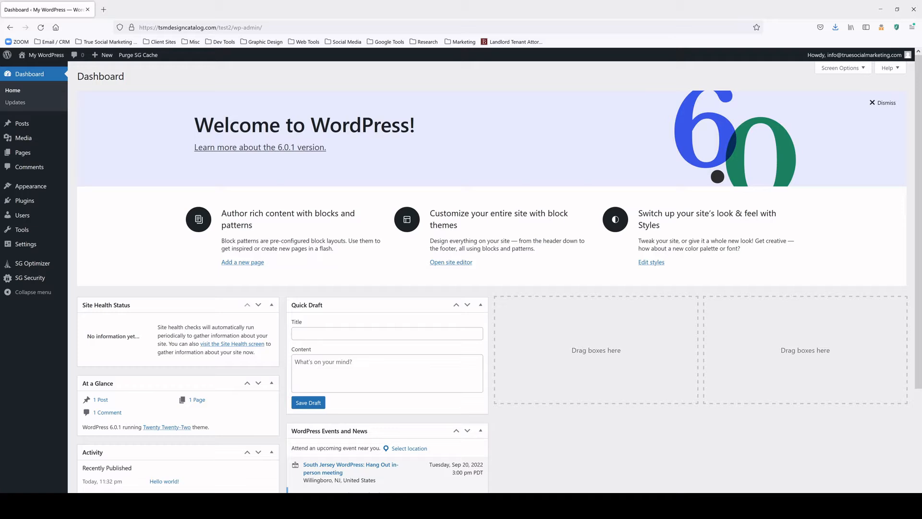
Copy the Dashboard address and open four new browser tabs
key(ctrl+l)
key(ctrl+c)
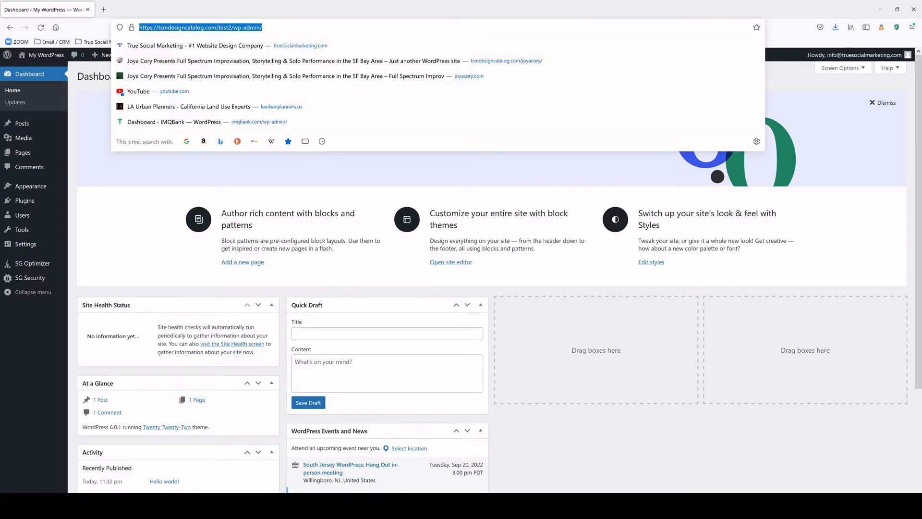
key(End)
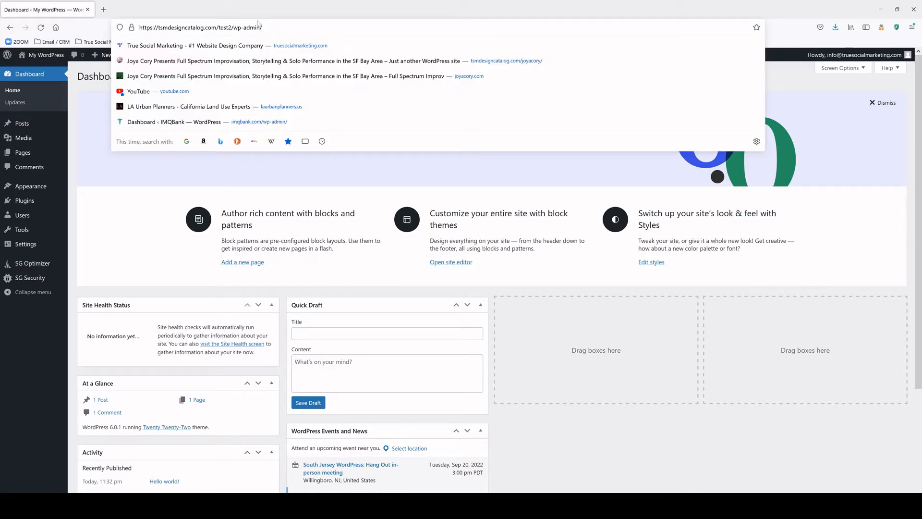
click(103, 8)
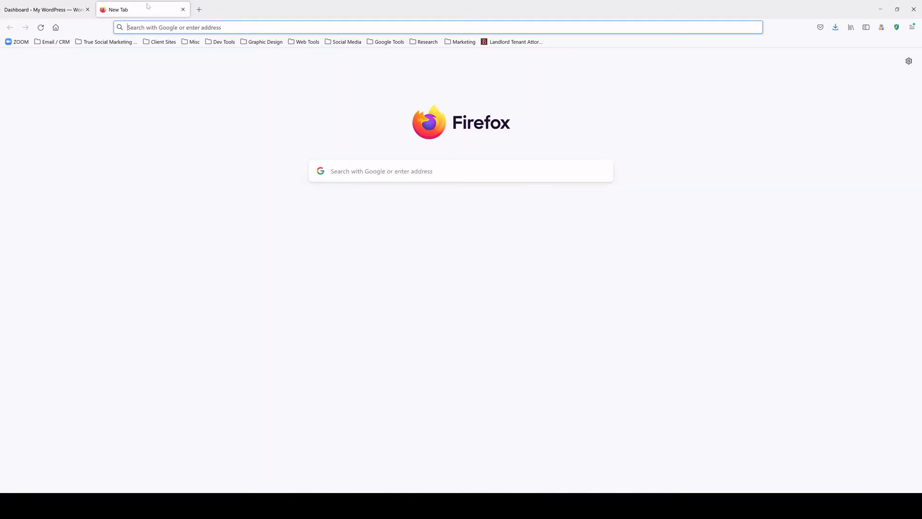
click(200, 8)
click(295, 9)
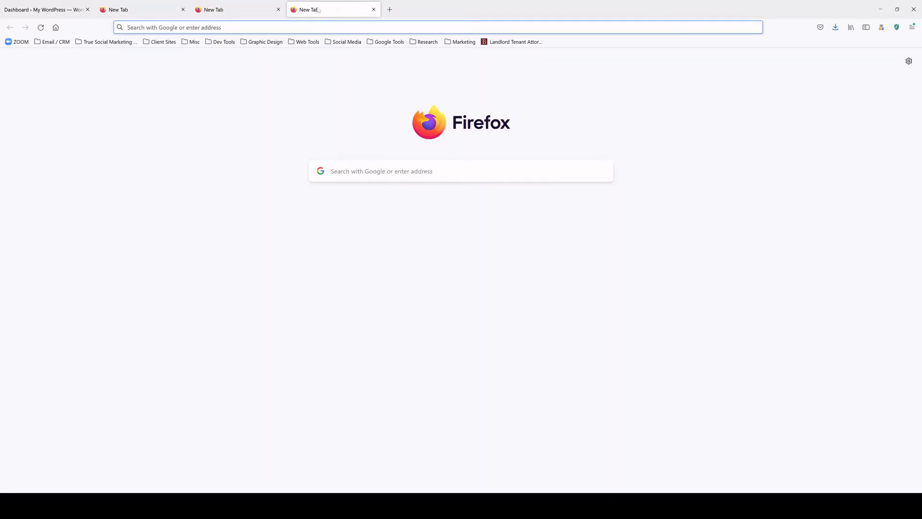
click(390, 9)
Load the test2 Dashboard in the second and third tabs
click(150, 3)
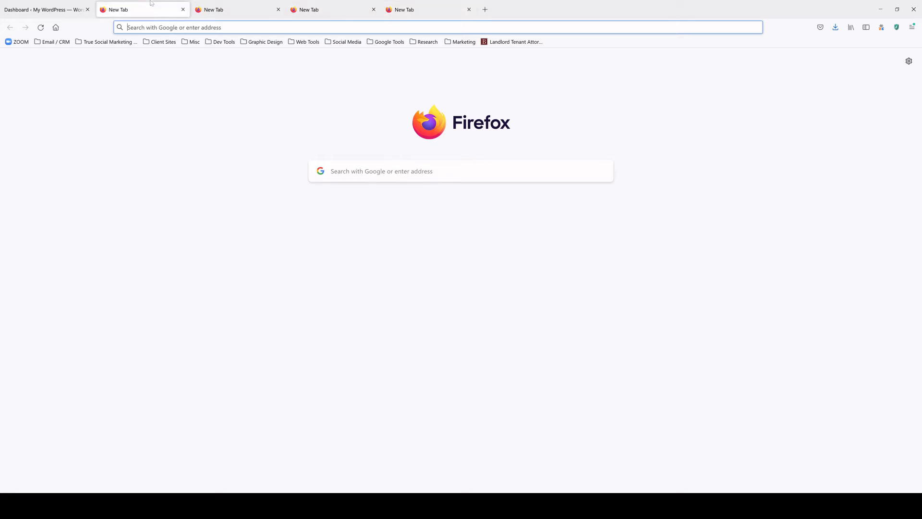
key(ctrl+v)
key(Return)
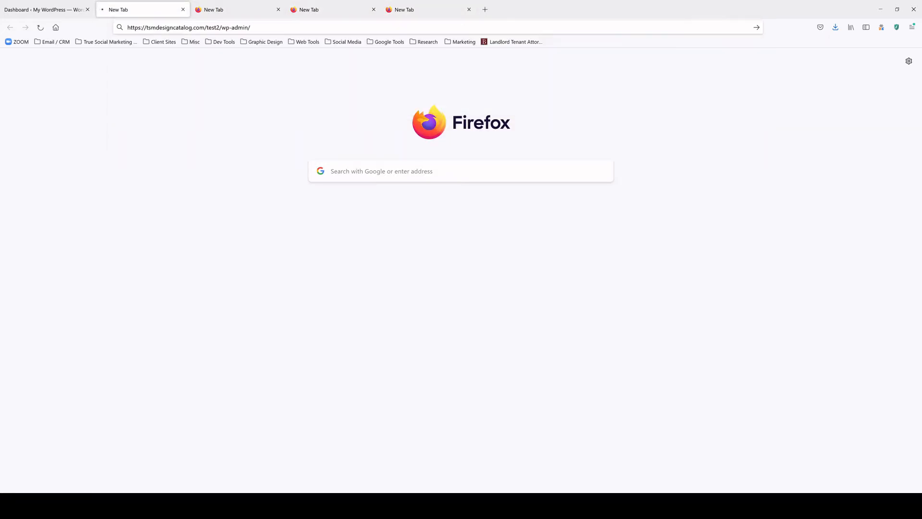
click(227, 5)
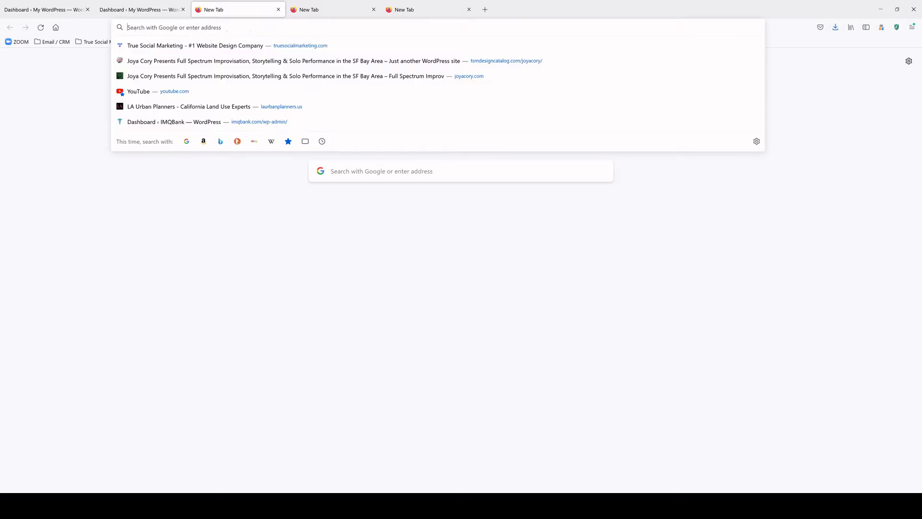
key(ctrl+v)
key(Return)
Load the Dashboard in the fourth and fifth tabs and return to the first tab
key(ctrl+Tab)
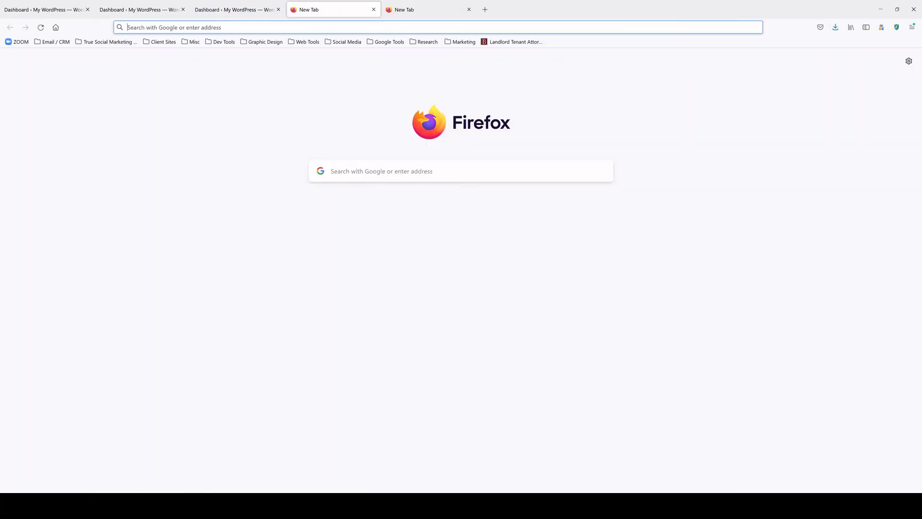
key(ctrl+v)
key(Return)
click(401, 4)
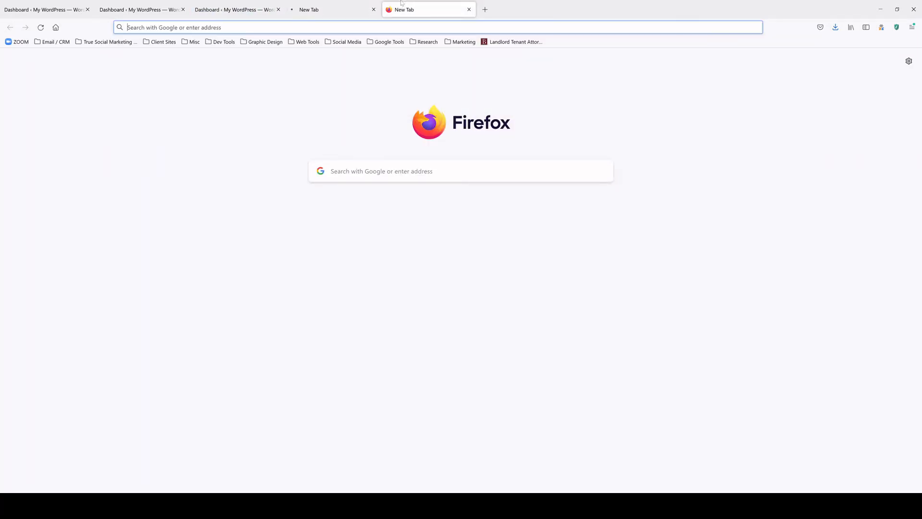
key(ctrl+v)
key(Return)
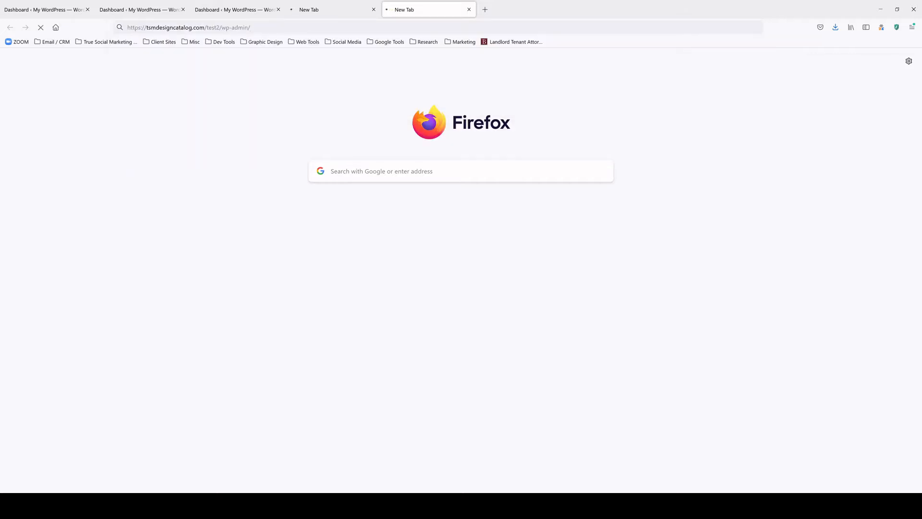
click(25, 3)
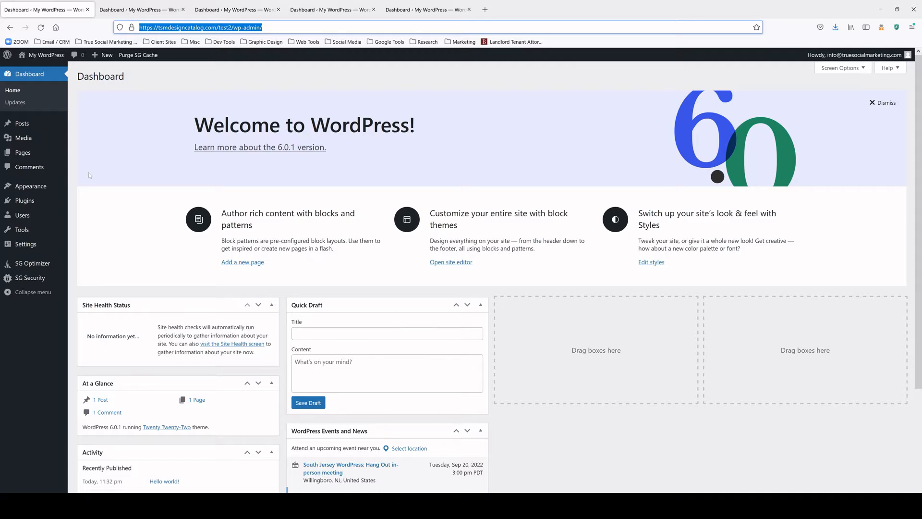
Install and activate the Hello Elementor theme from Appearance > Themes > Add New
mouse_move(44, 190)
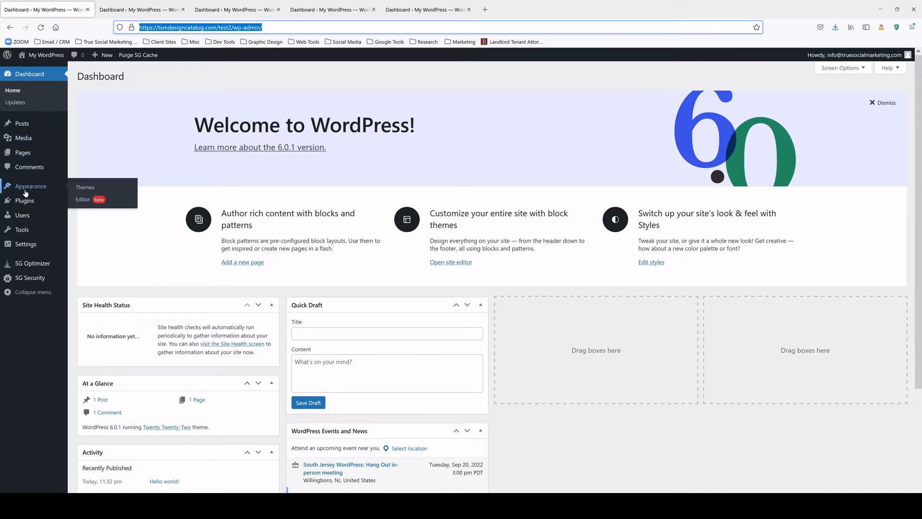
click(91, 192)
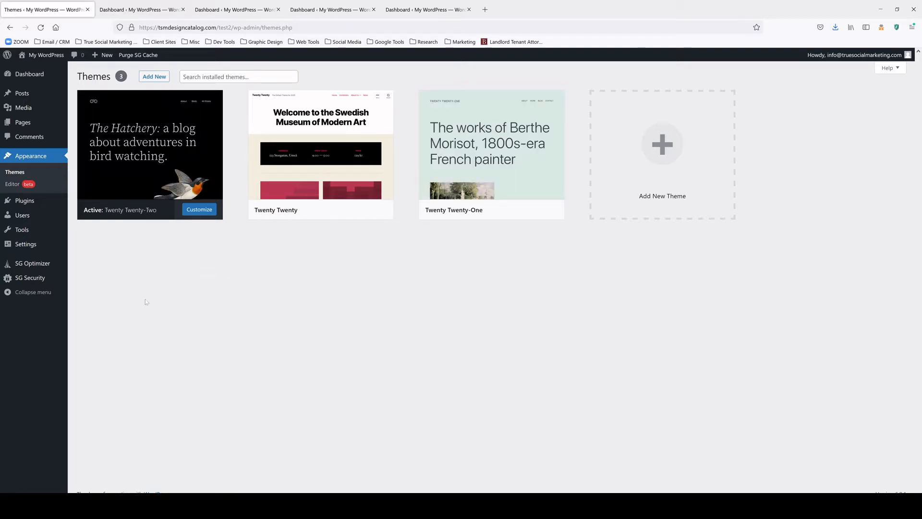
click(154, 77)
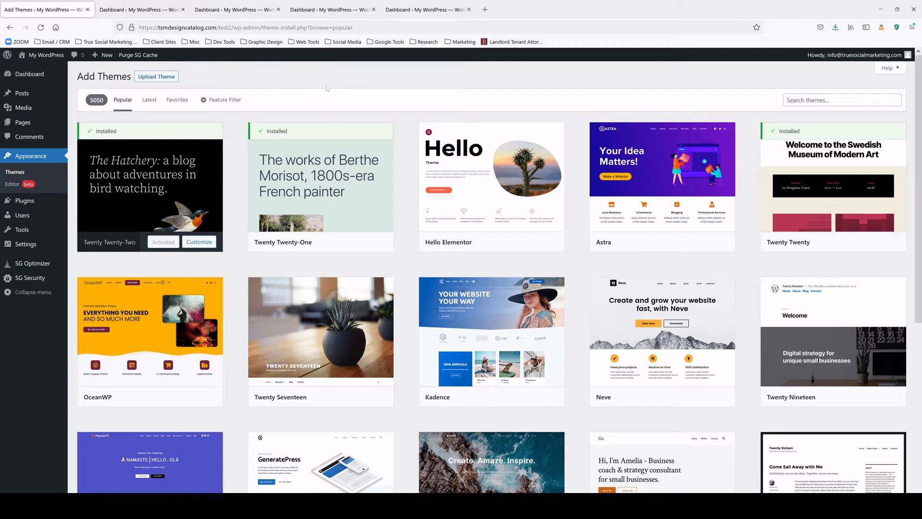
mouse_move(495, 192)
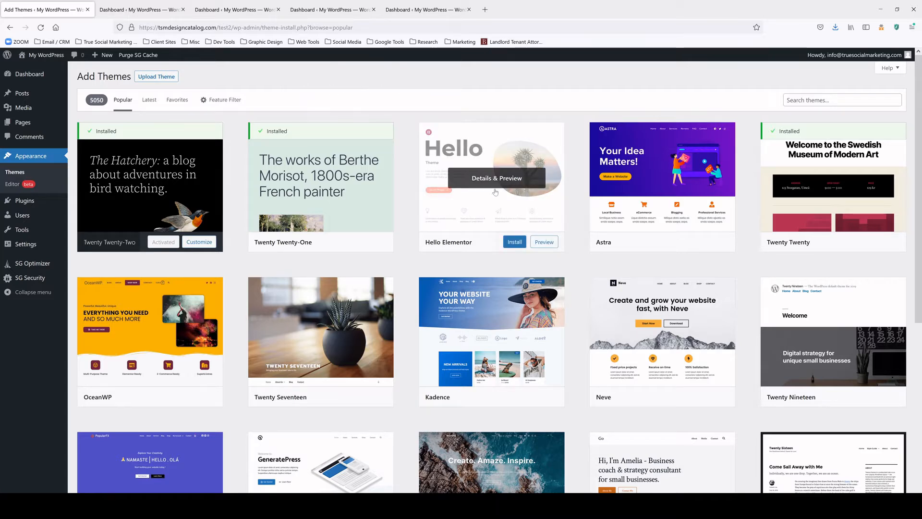
click(510, 243)
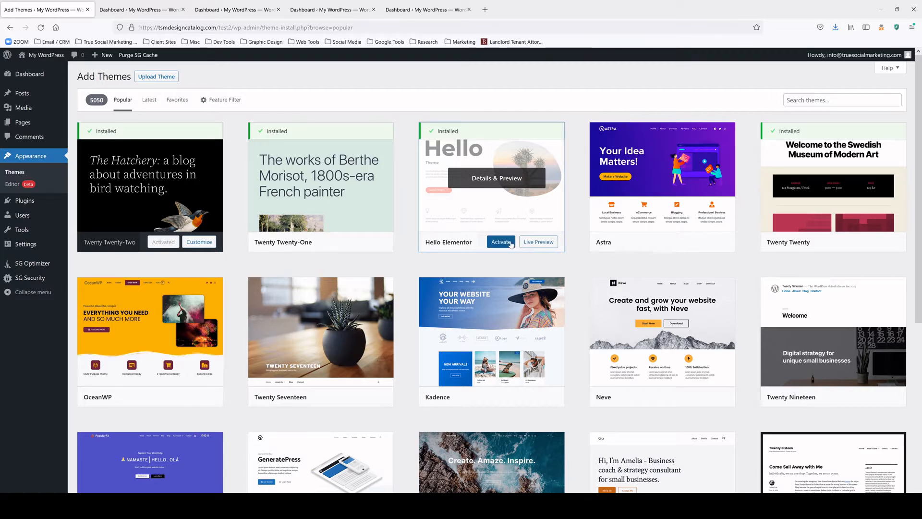
click(501, 242)
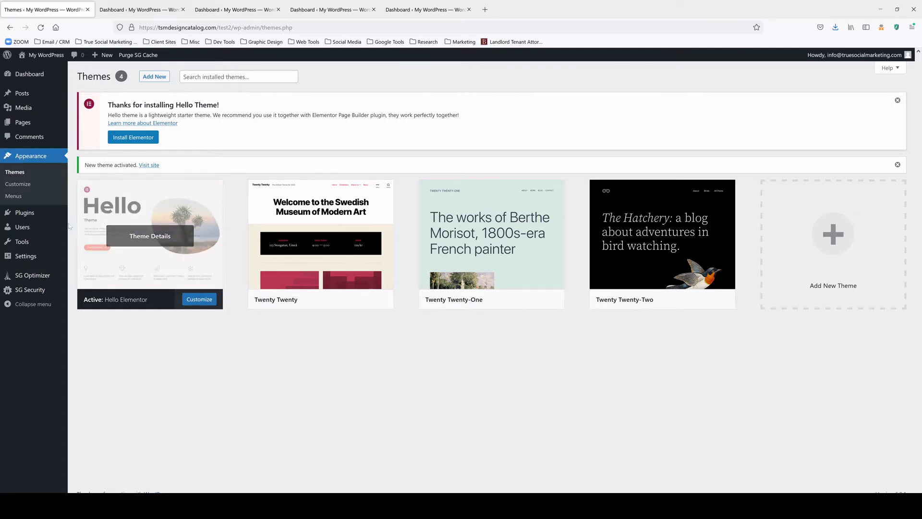
Search Plugins > Add New for 'updraft' and install UpdraftPlus WordPress Backup Plugin
mouse_move(41, 217)
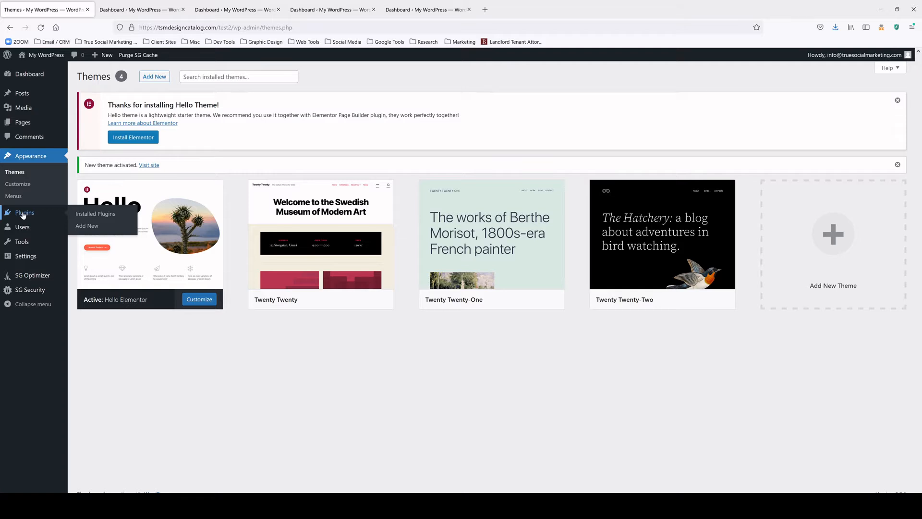
click(83, 226)
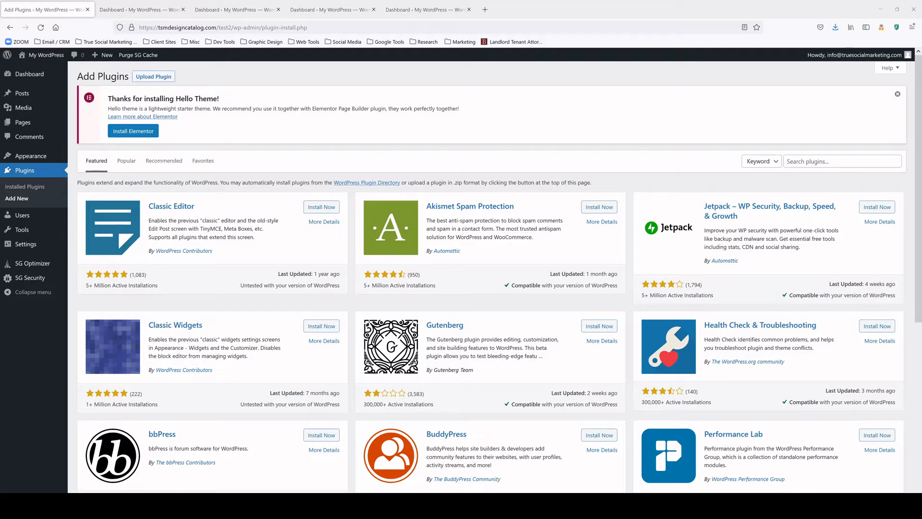
click(842, 161)
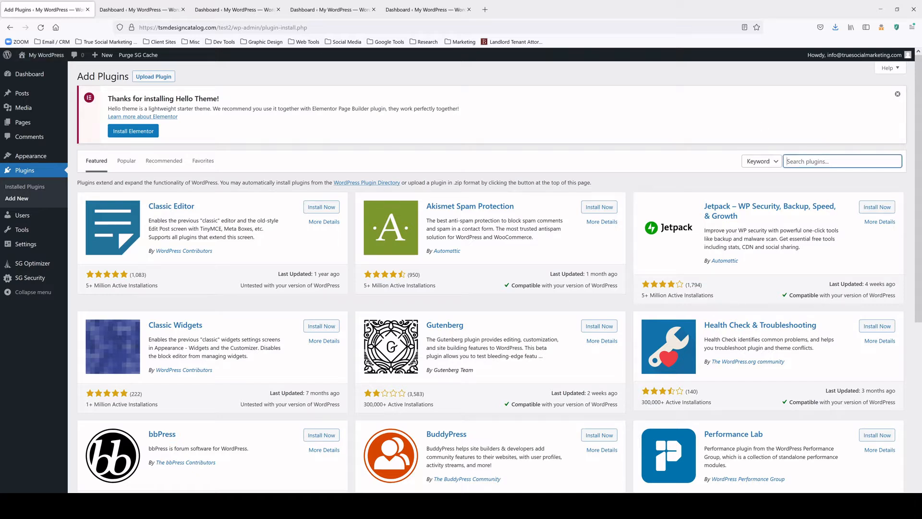
text(updraft)
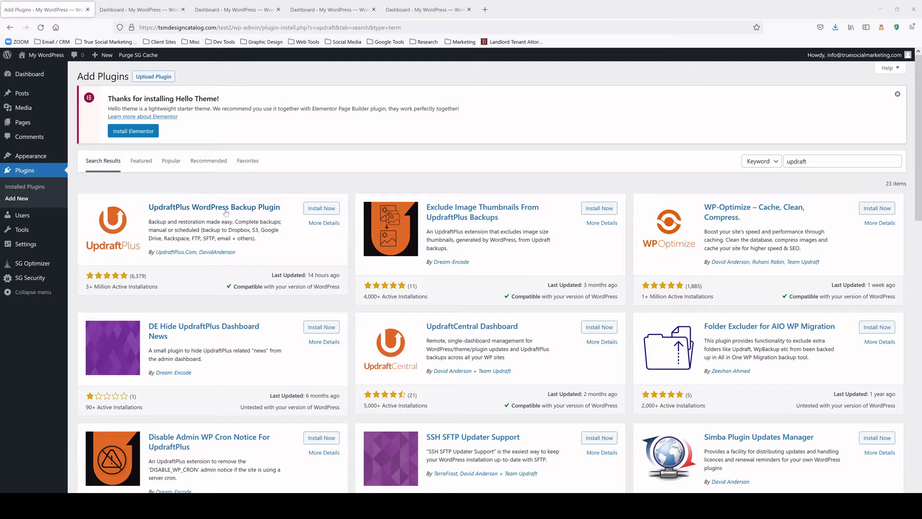
click(321, 208)
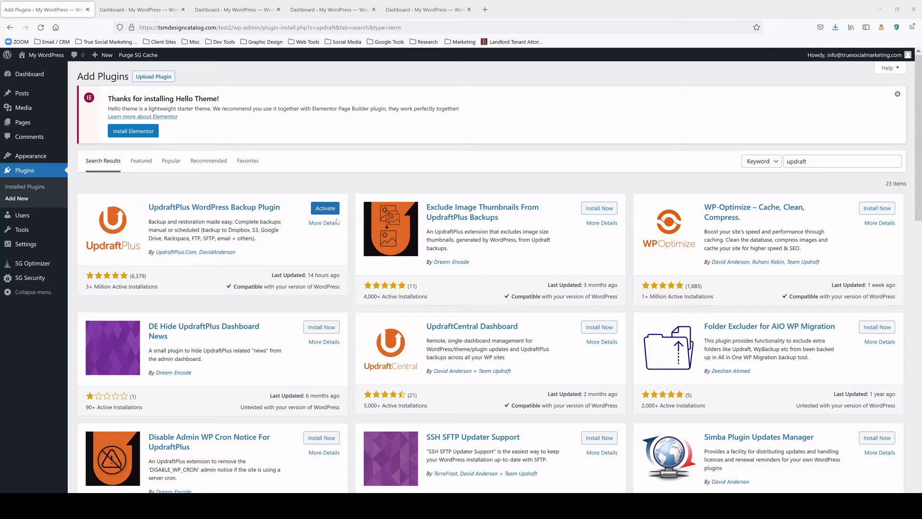
click(809, 162)
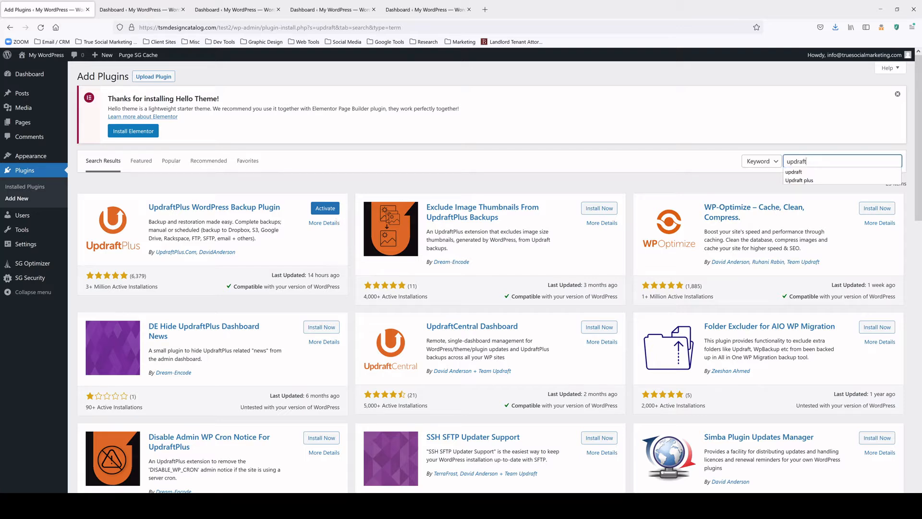
Search 'elementro' and install Elementor Website Builder
drag(810, 162, 760, 162)
text(element)
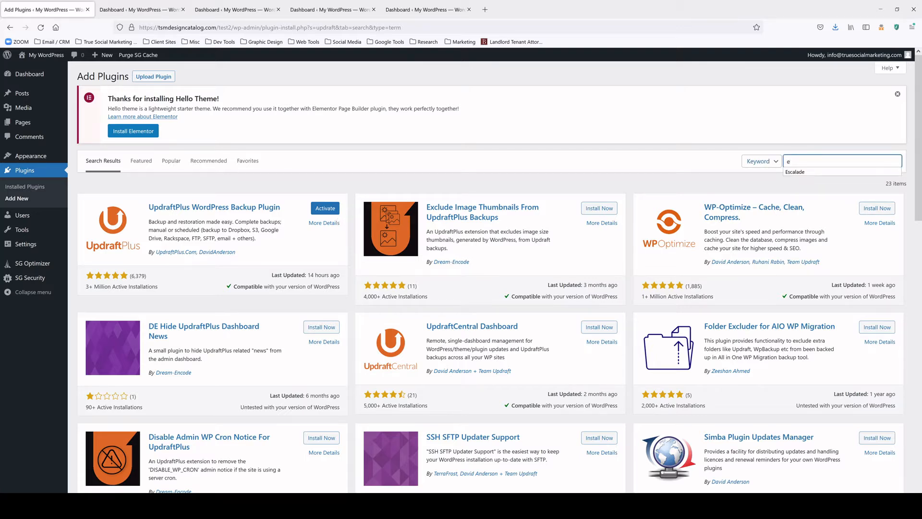
text(ro)
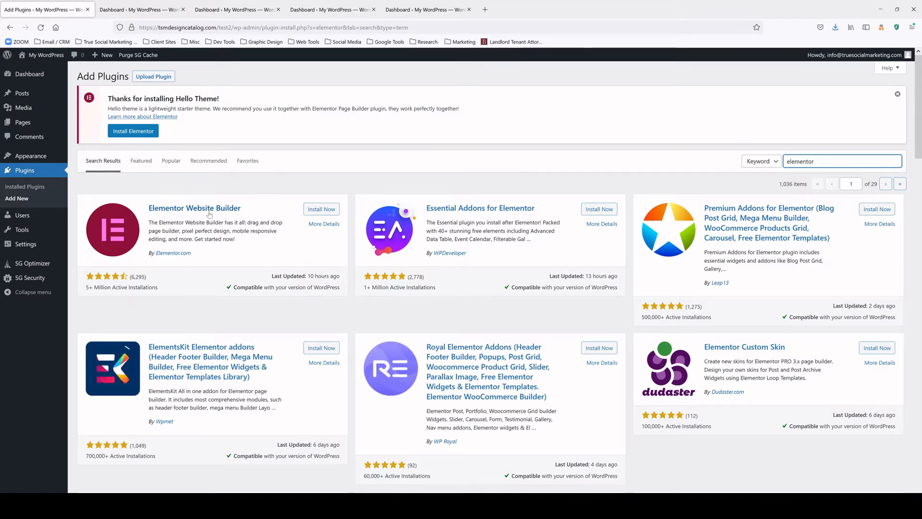
click(323, 211)
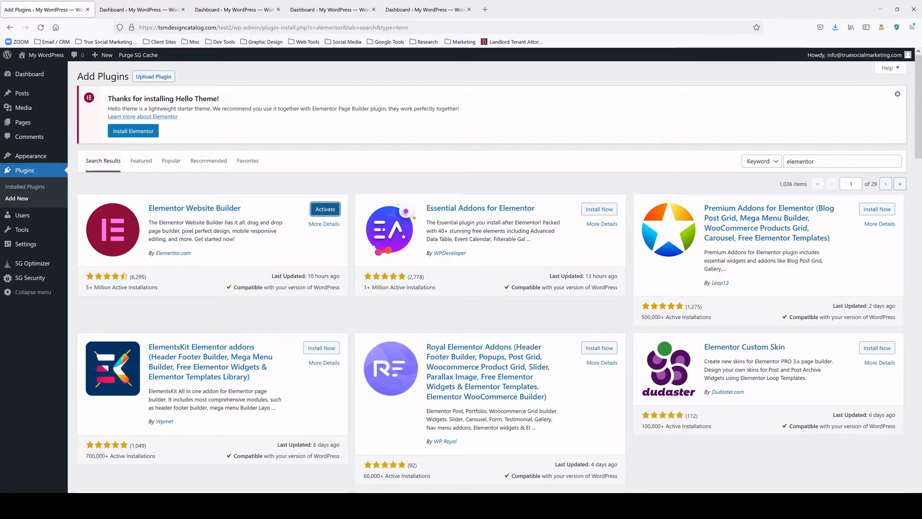
Search 'orbisius' and install Child Theme Creator by Orbisius
double_click(807, 161)
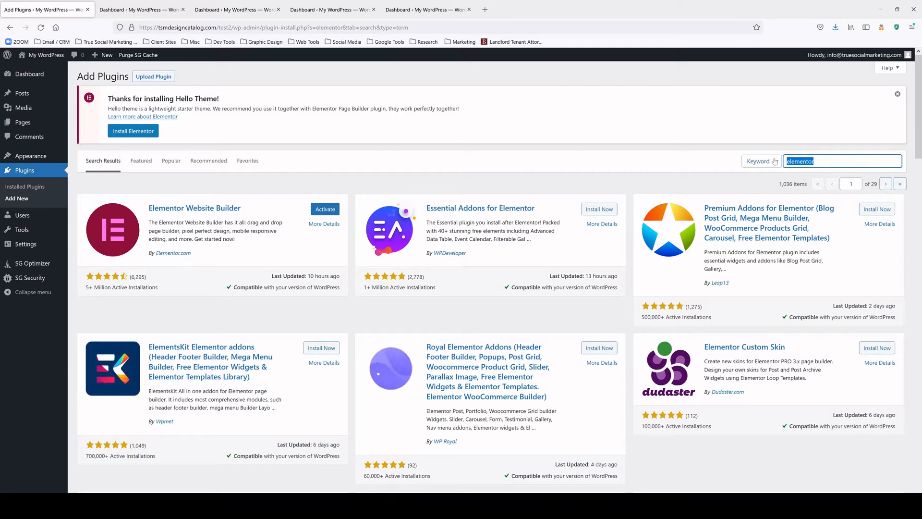
text(orbisius)
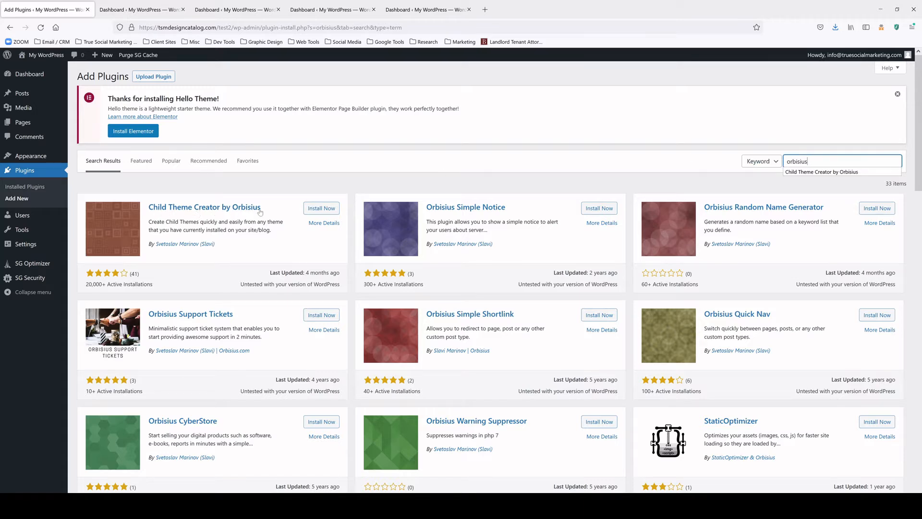
click(316, 209)
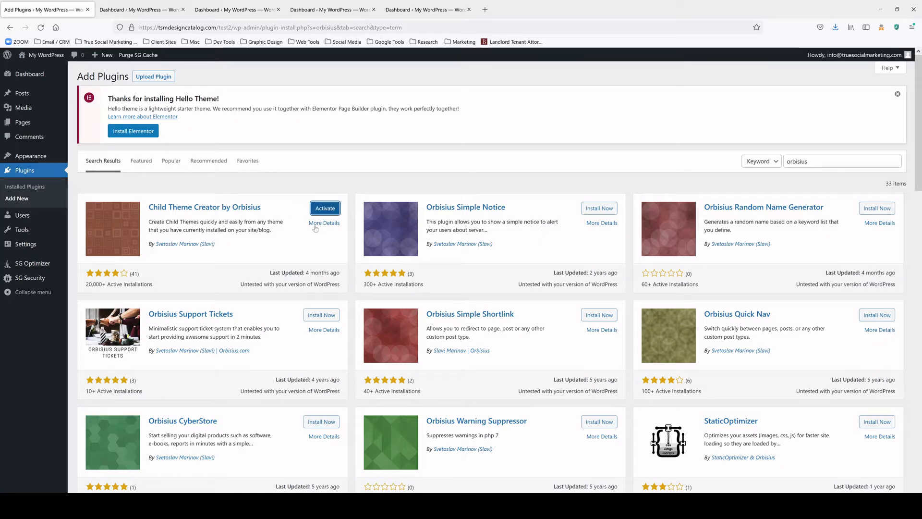
Replace the plugin search term with 'Yoast' to list Yoast plugins
click(826, 161)
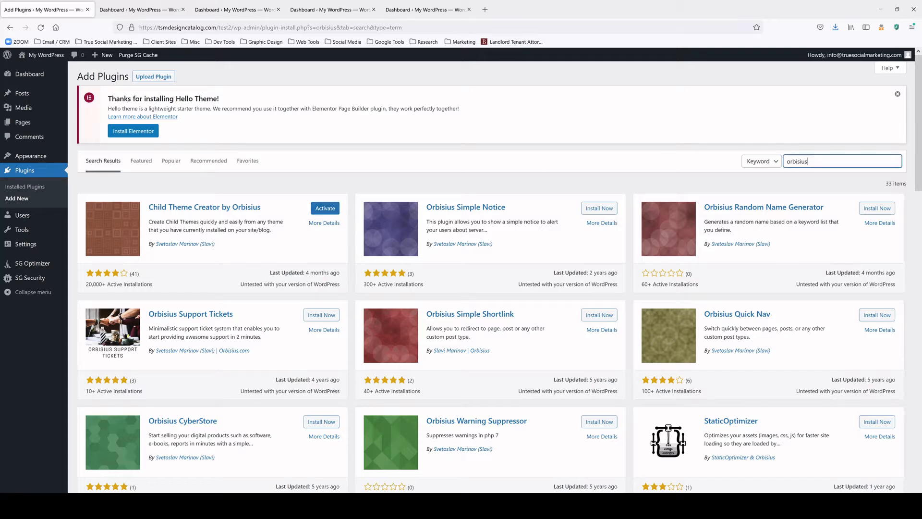
key(ctrl+a)
text(Yoast)
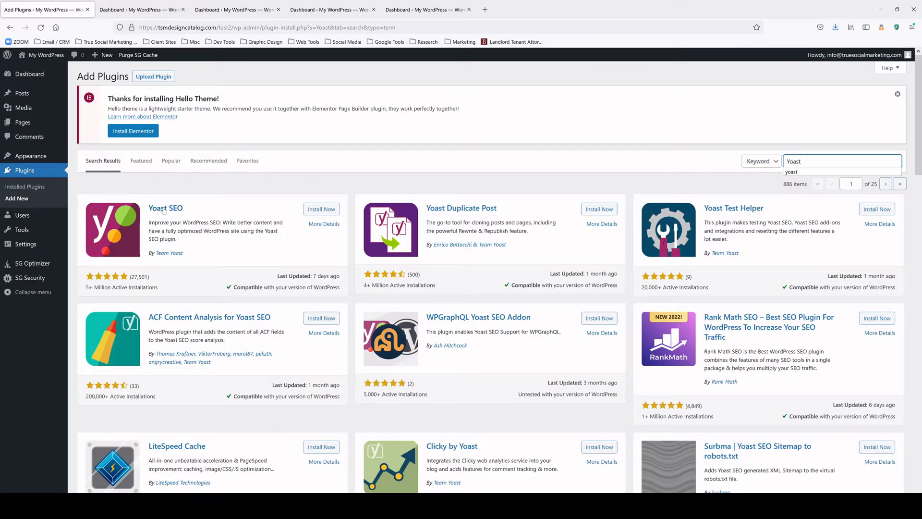
Install Yoast SEO, then search and install WPForms and Wordfence Security
click(309, 210)
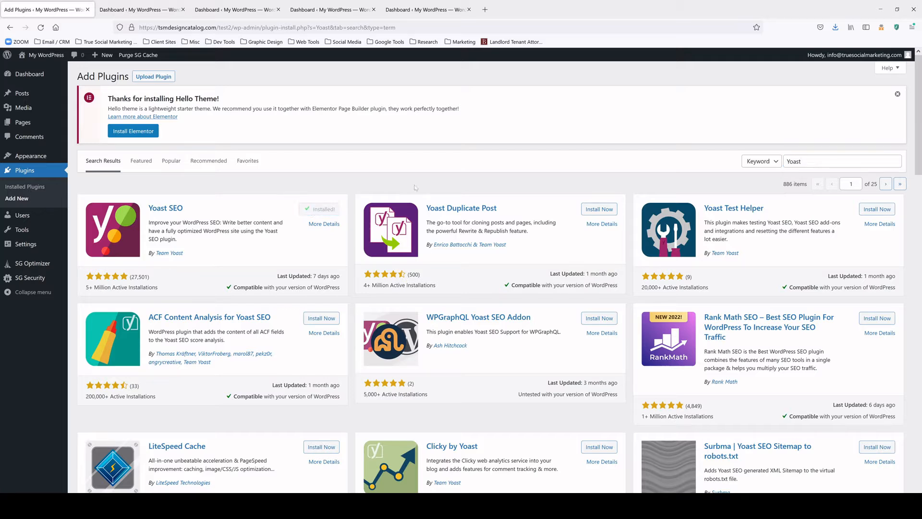
drag(810, 162, 780, 162)
text(wpforms)
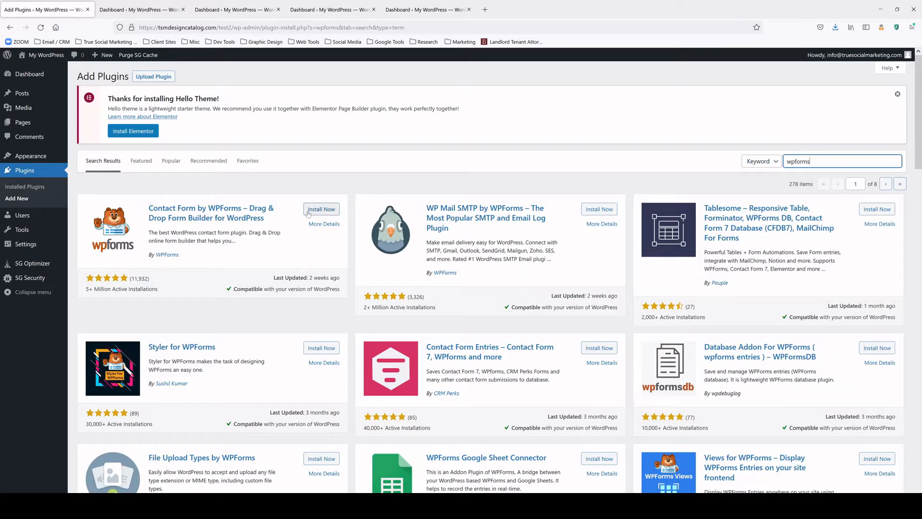
click(310, 209)
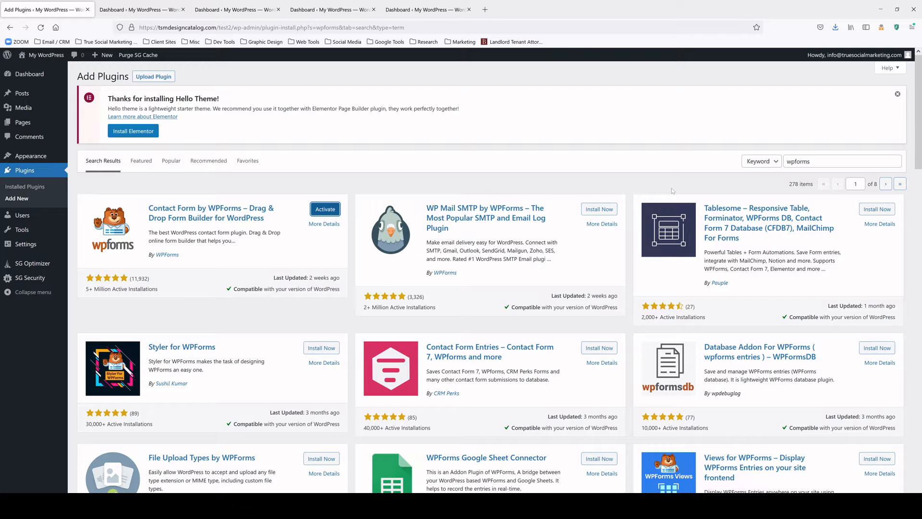
drag(818, 162, 764, 162)
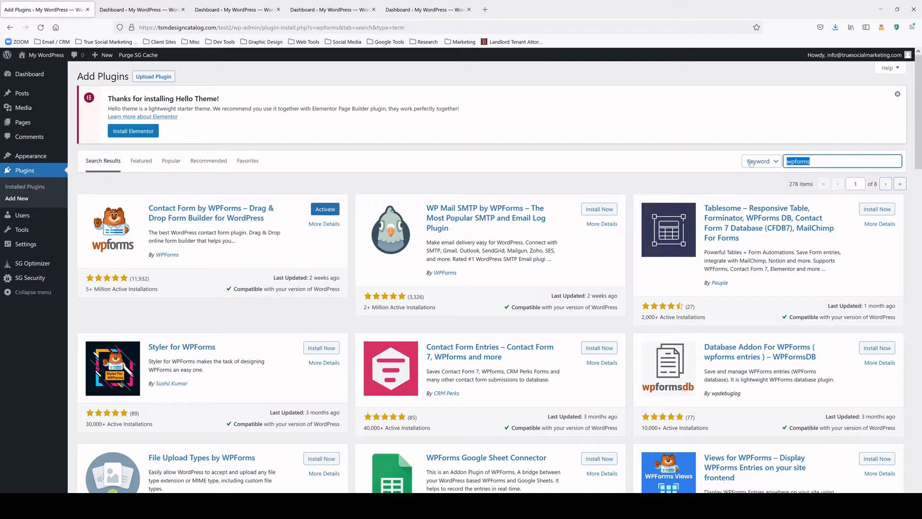
text(wordfence)
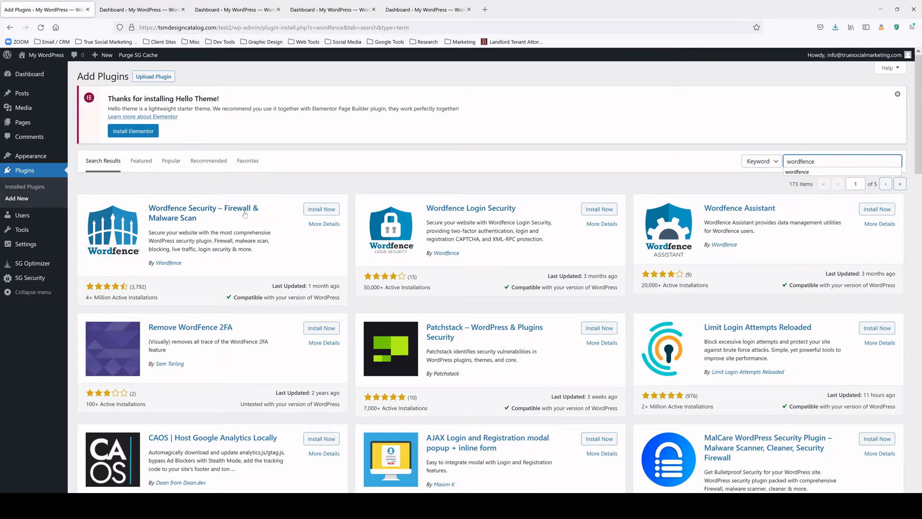
click(327, 211)
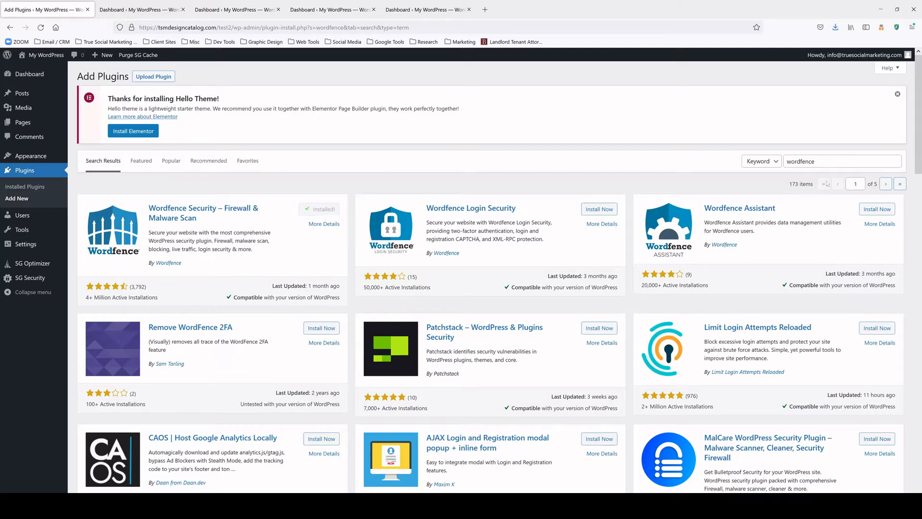
Search 'smart slider', install Smart Slider 3, and open the Installed Plugins list
drag(827, 162, 763, 164)
text(smart slider)
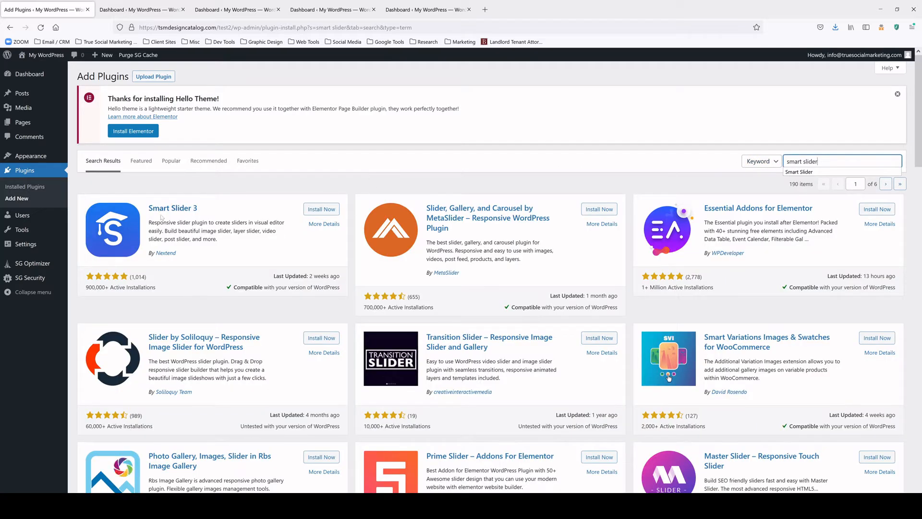
click(320, 210)
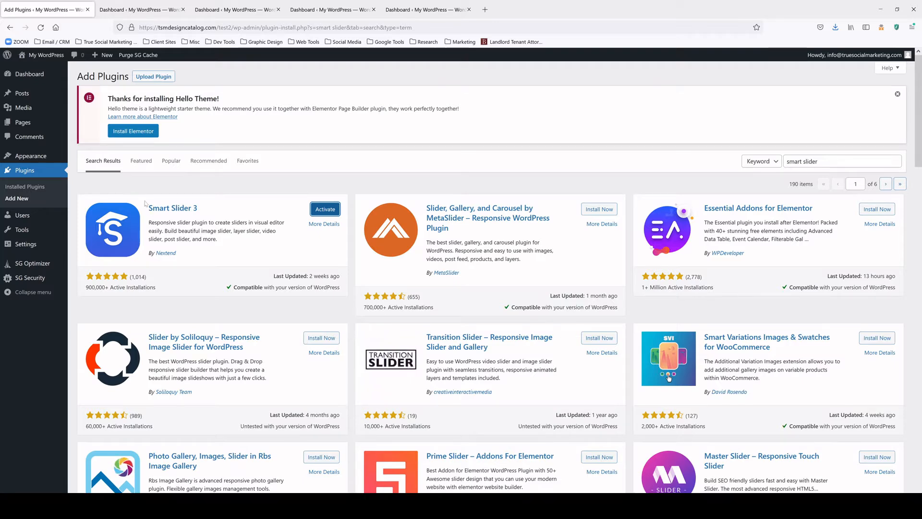
click(45, 187)
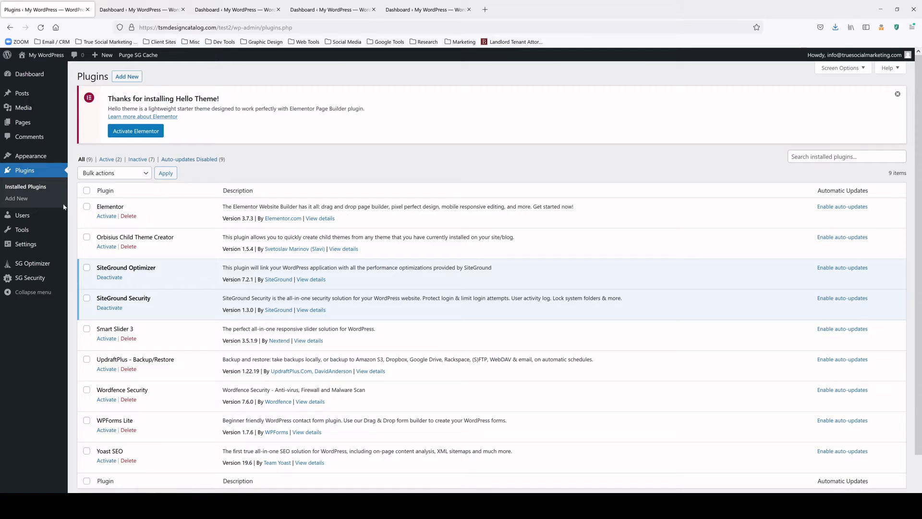
Deactivate and delete the SiteGround Security plugin, confirming the deletion
click(19, 201)
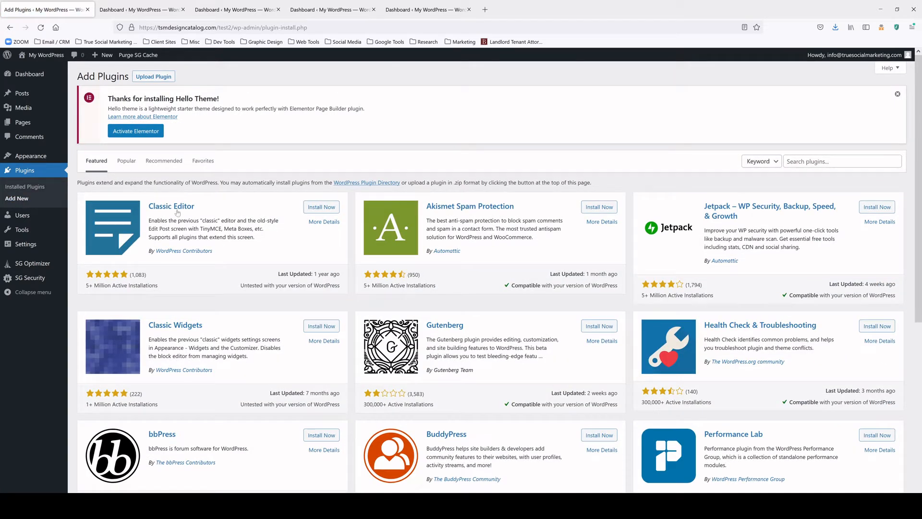
click(21, 188)
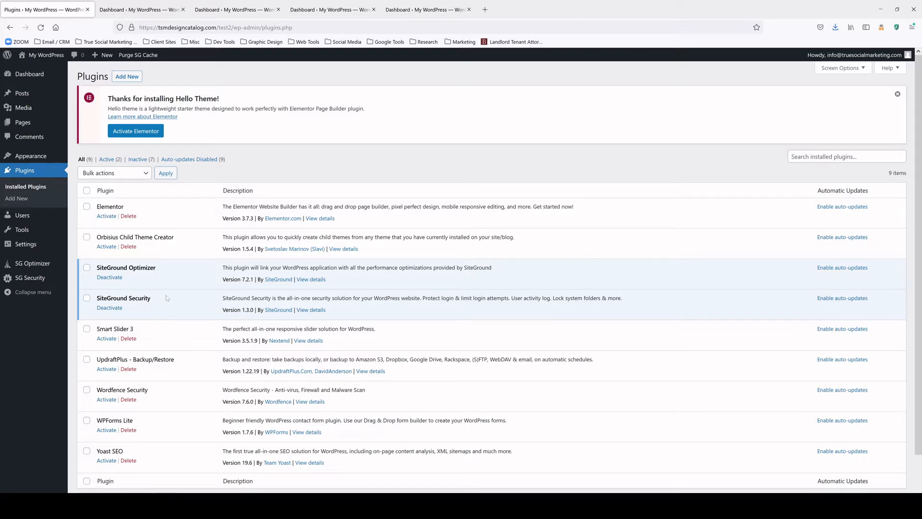
click(107, 308)
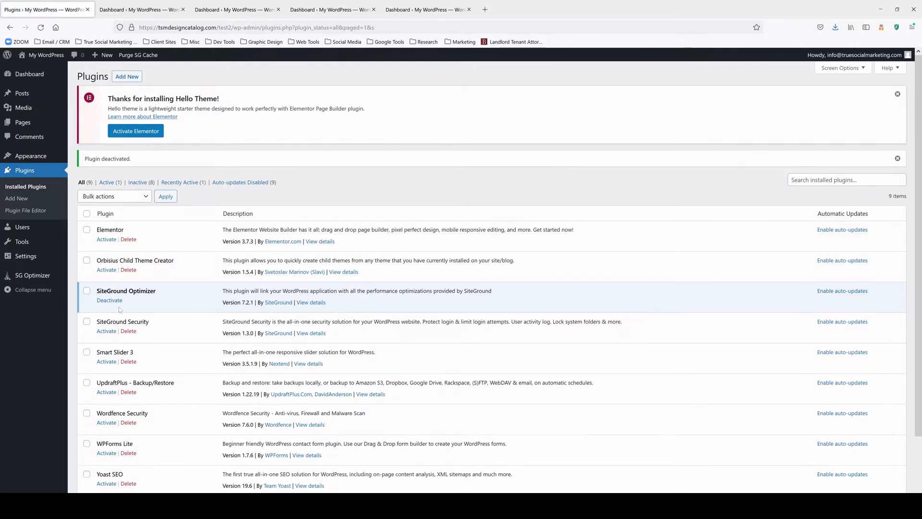
click(128, 330)
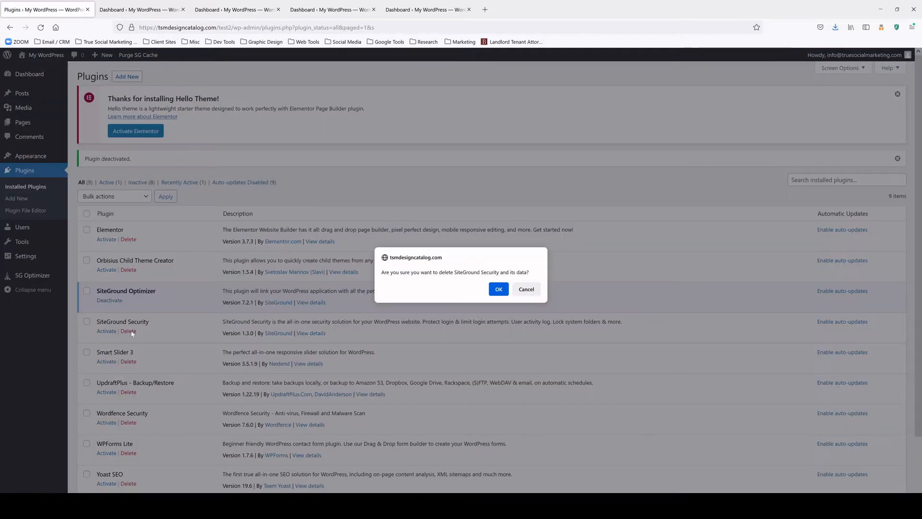
click(498, 289)
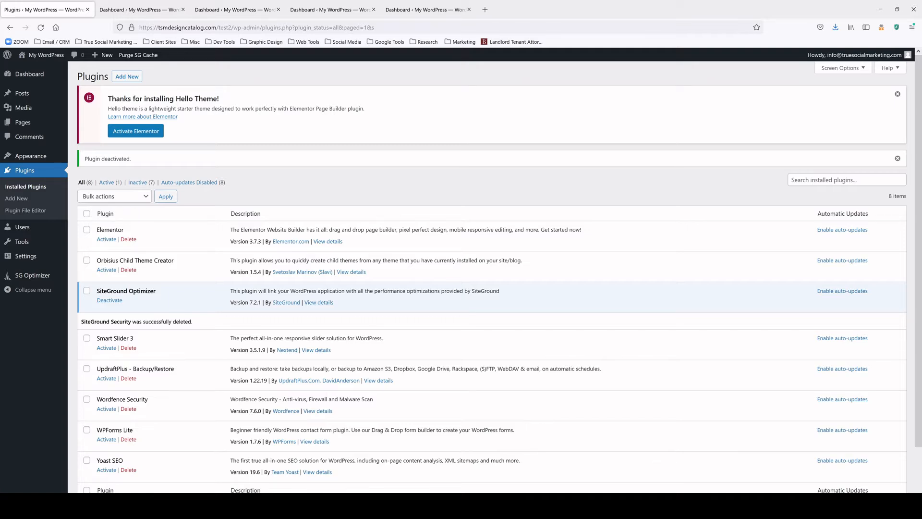
Select all remaining plugins and bulk-activate them
click(87, 213)
click(143, 197)
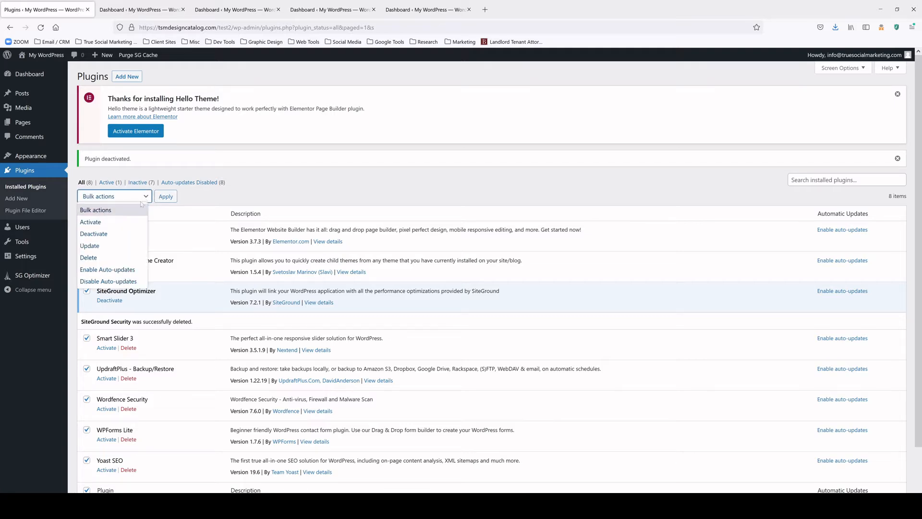
click(90, 222)
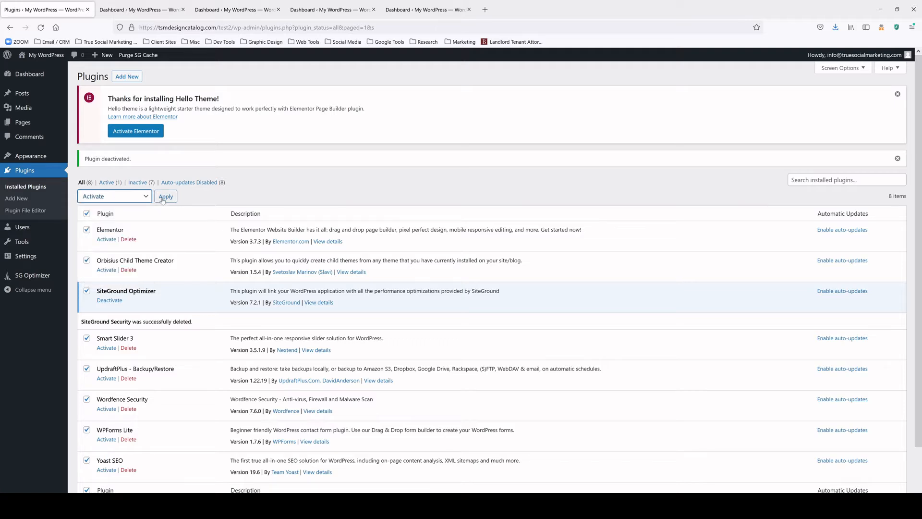
click(163, 198)
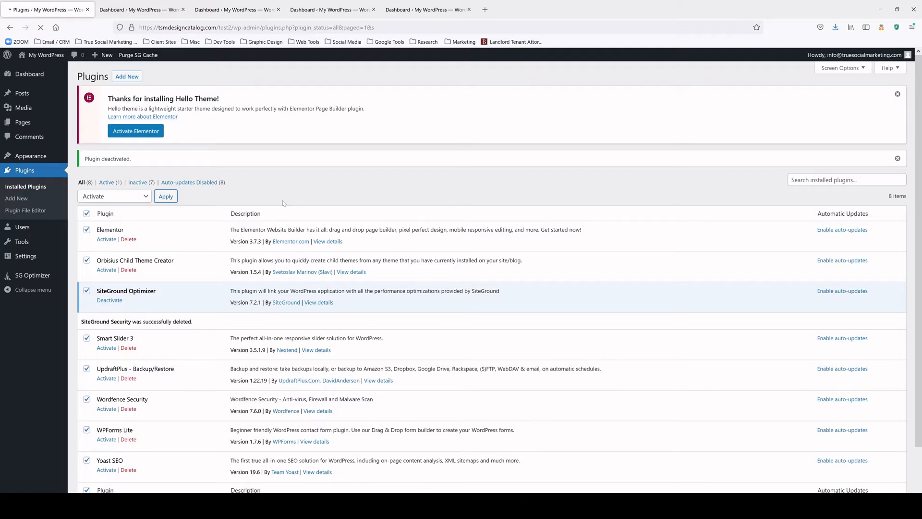
Accept Wordfence terms, decline the mailing list, enter an alert email, skip the premium key; close UpdraftPlus popup
click(169, 200)
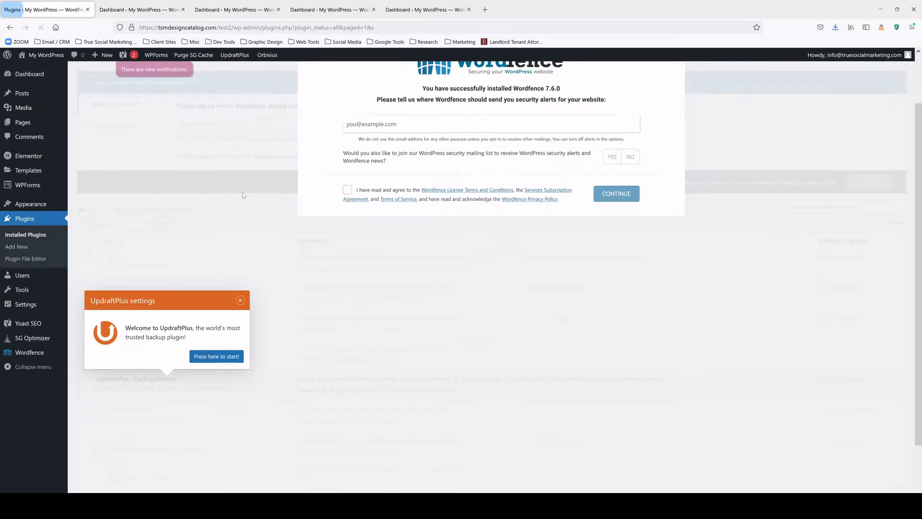
scroll(612, 244, up, 3)
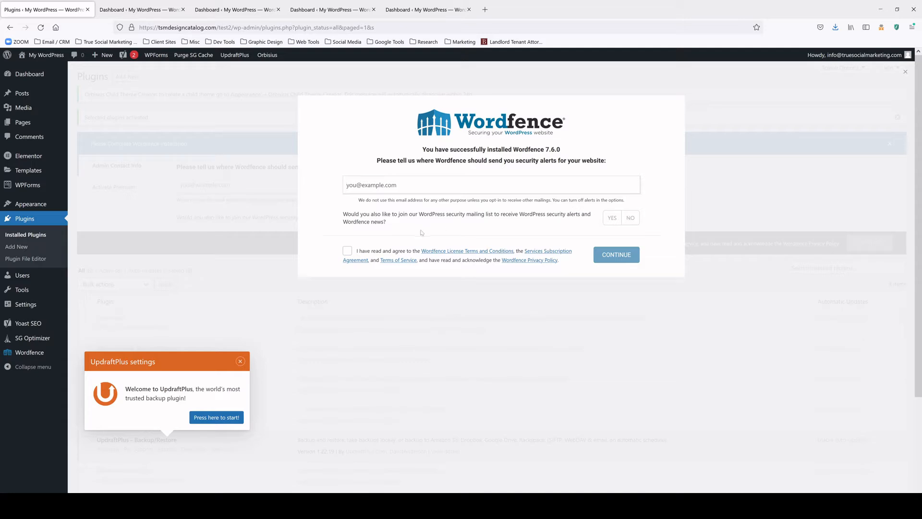
click(347, 250)
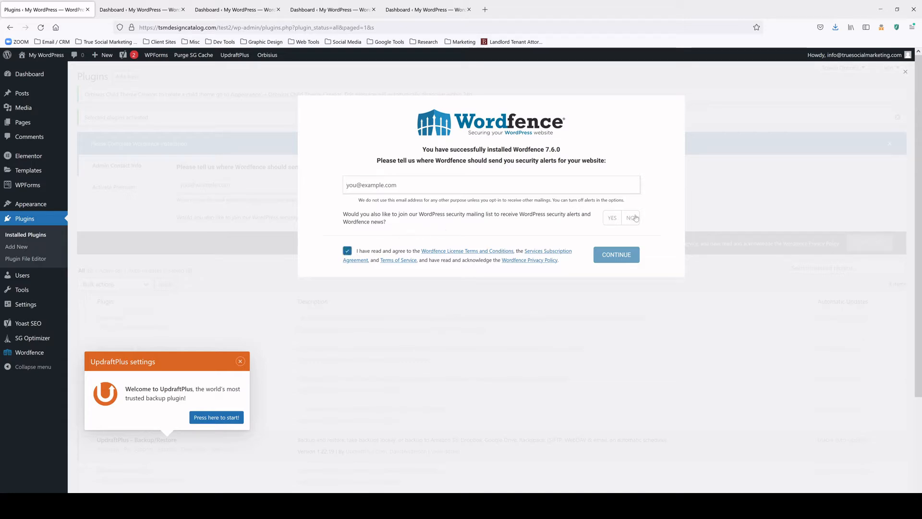
click(635, 218)
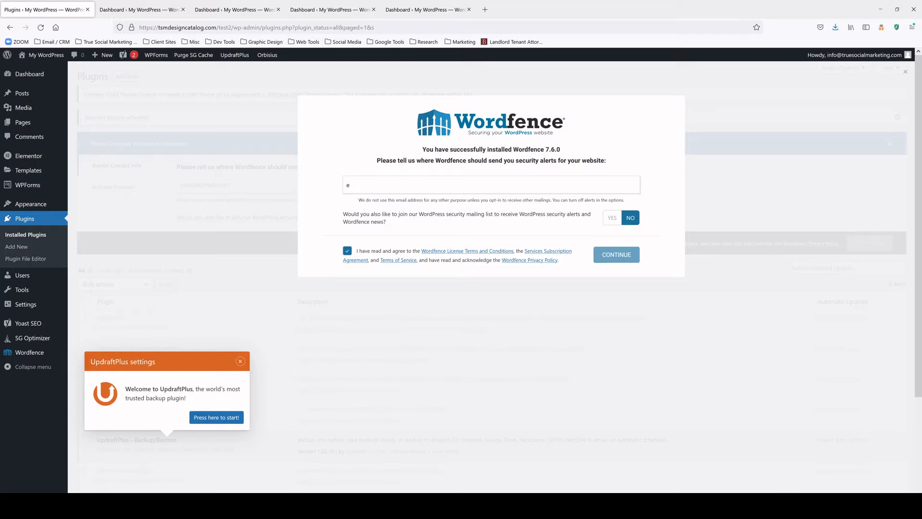
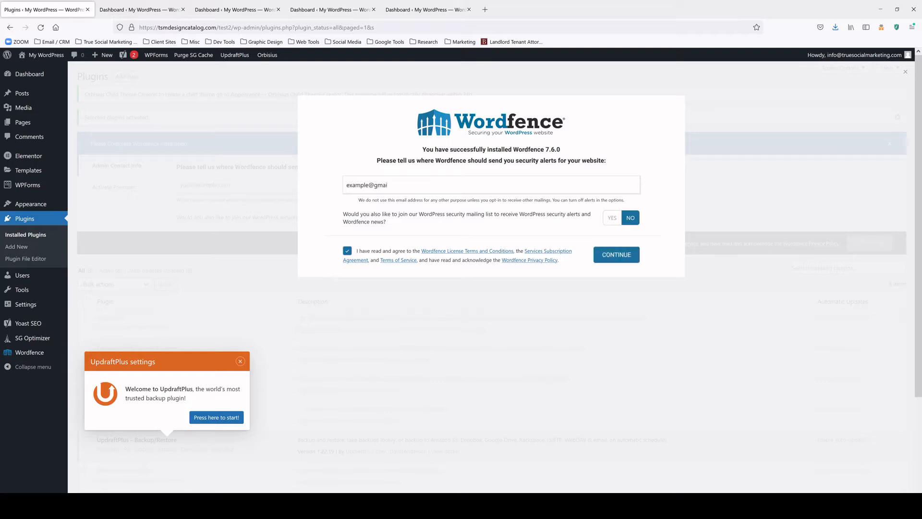
click(612, 257)
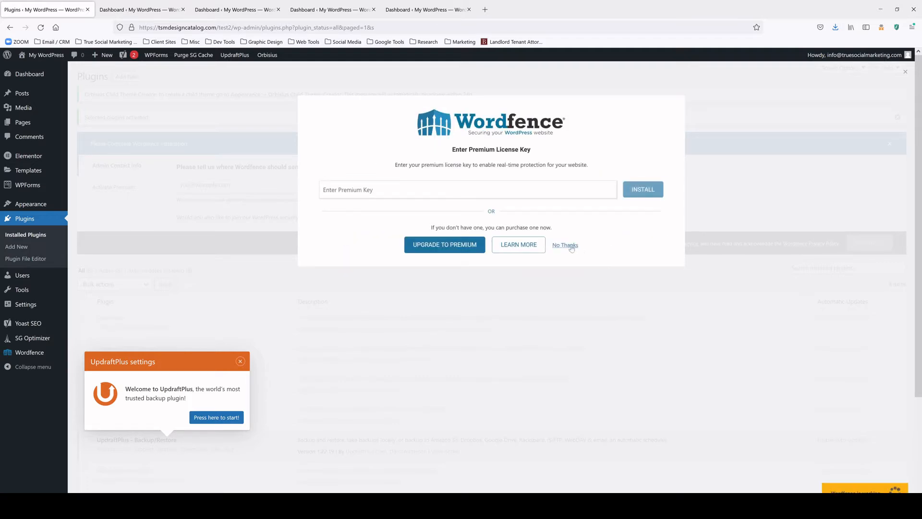
click(570, 247)
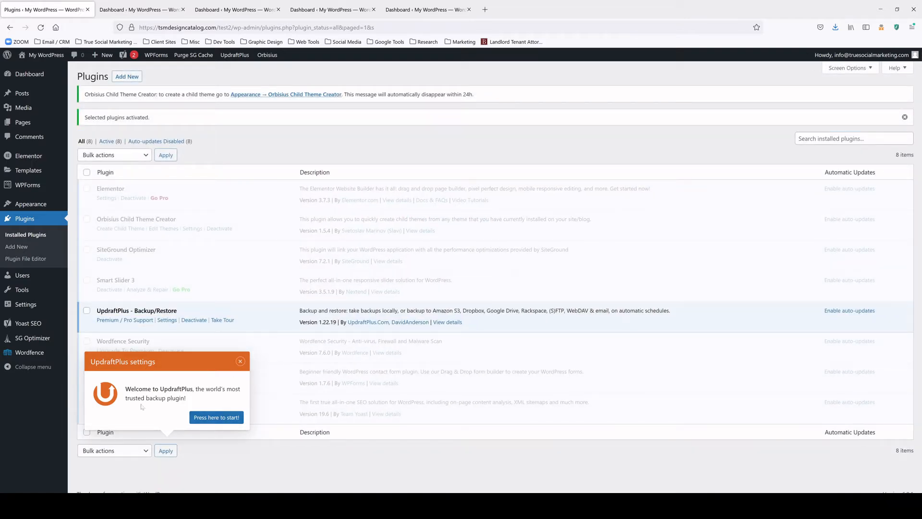
click(239, 362)
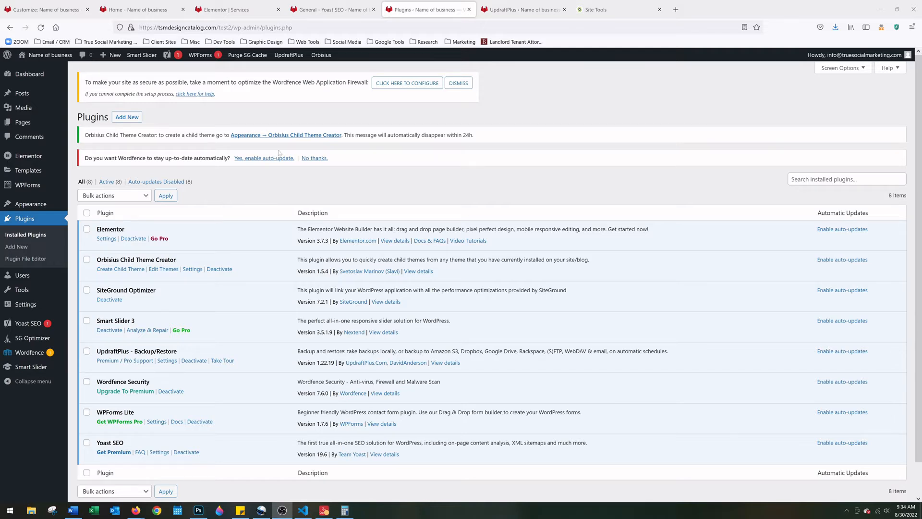
In UpdraftPlus Backup / Restore settings, set the files backup schedule to Monthly
mouse_move(287, 56)
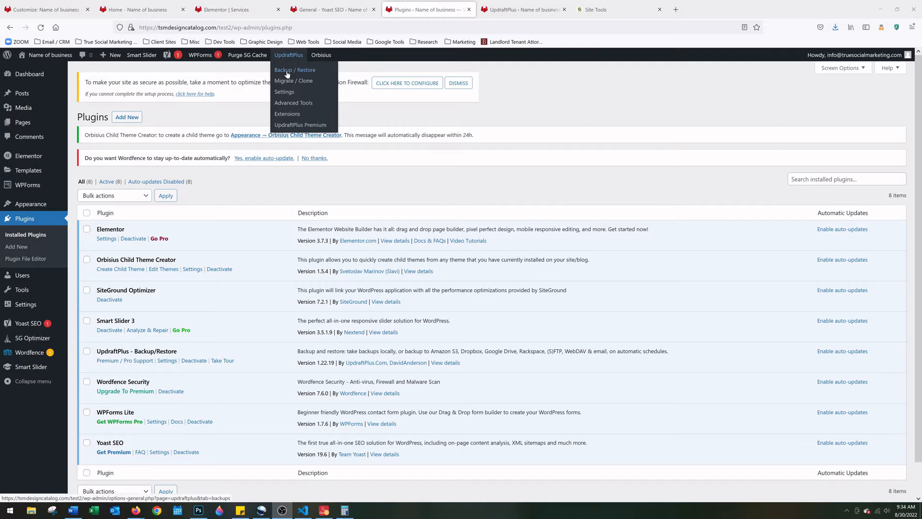
click(287, 73)
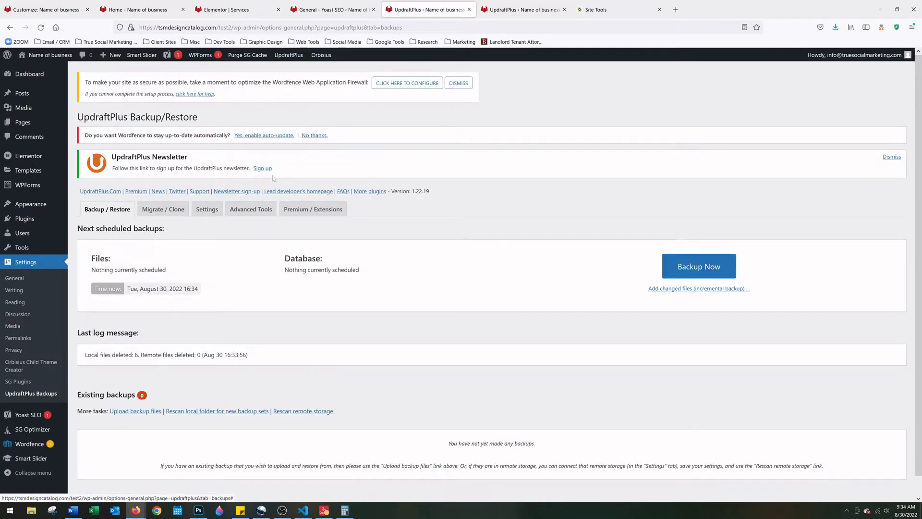
click(207, 215)
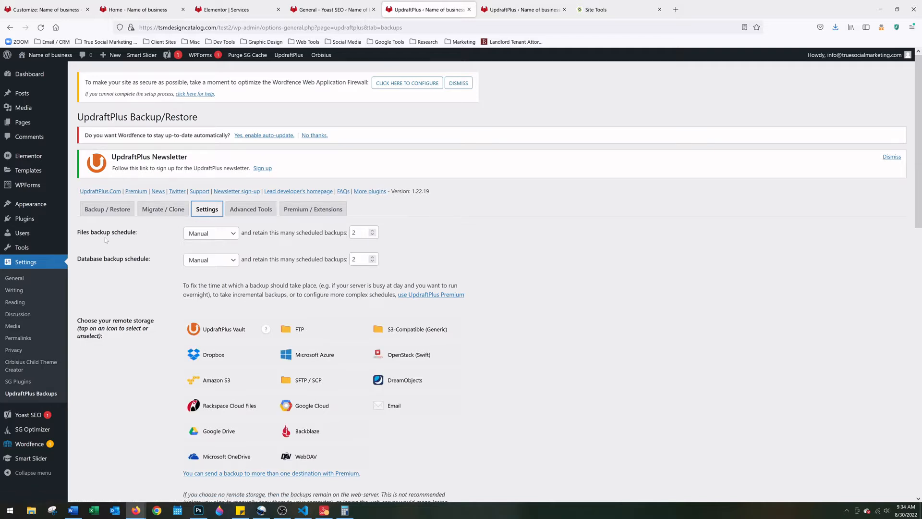
click(213, 235)
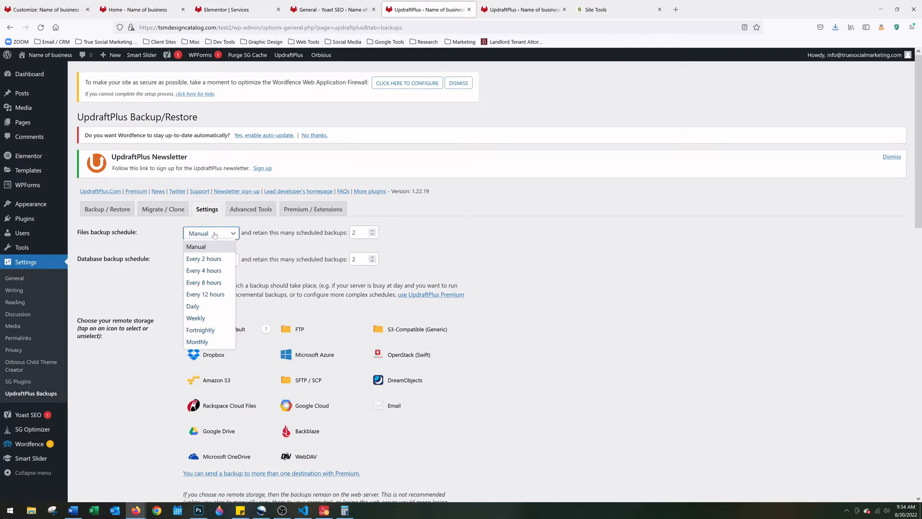
click(210, 342)
Save the UpdraftPlus backup settings with the monthly files schedule
click(500, 250)
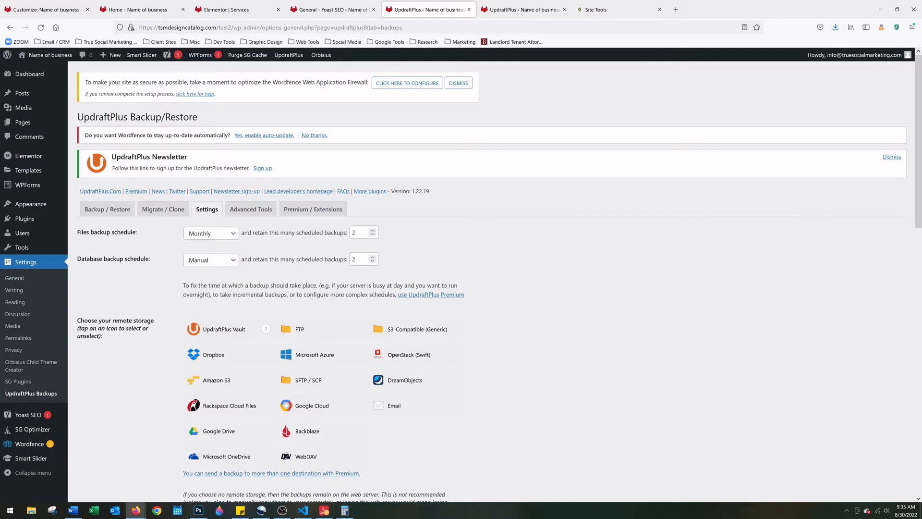
scroll(279, 248, down, 4)
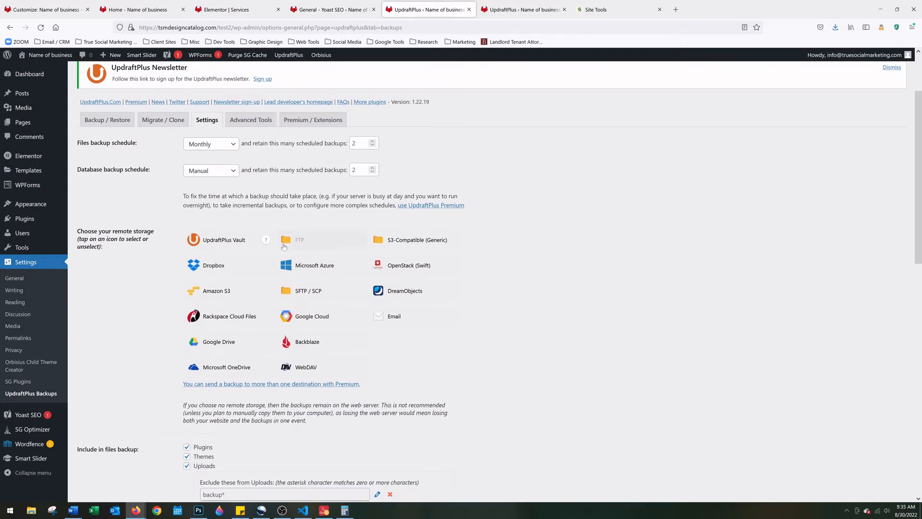
scroll(279, 248, down, 3)
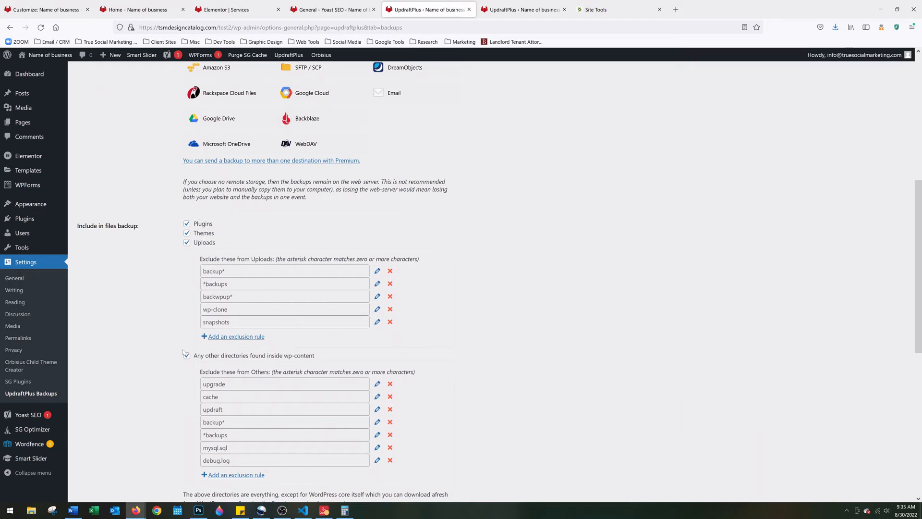
scroll(128, 291, down, 2)
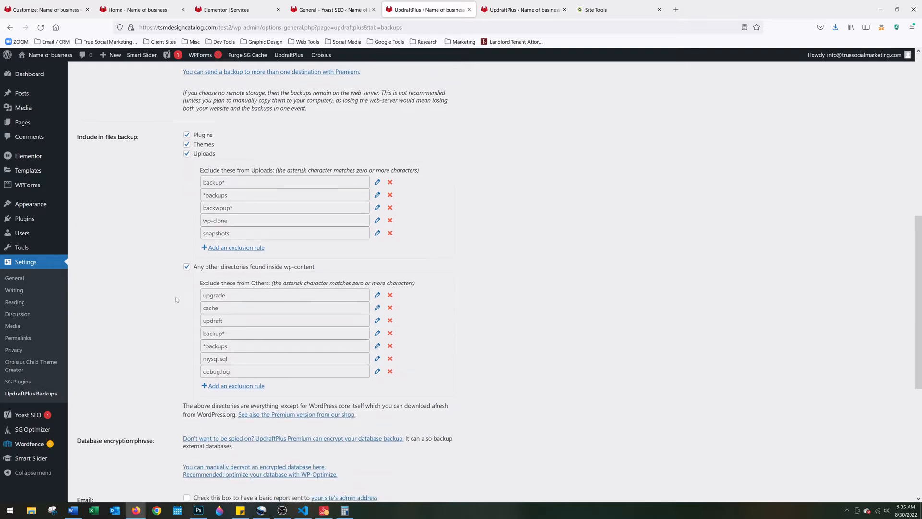
scroll(172, 267, up, 6)
scroll(168, 240, down, 14)
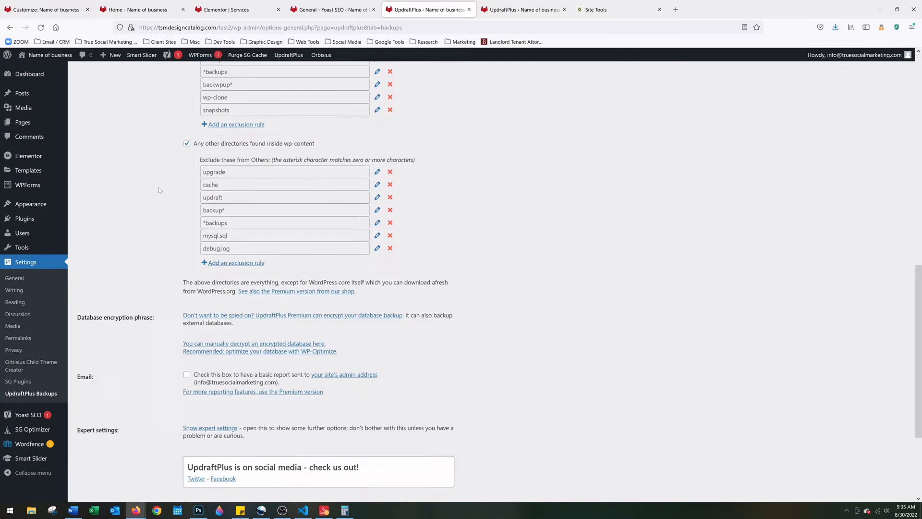
click(202, 453)
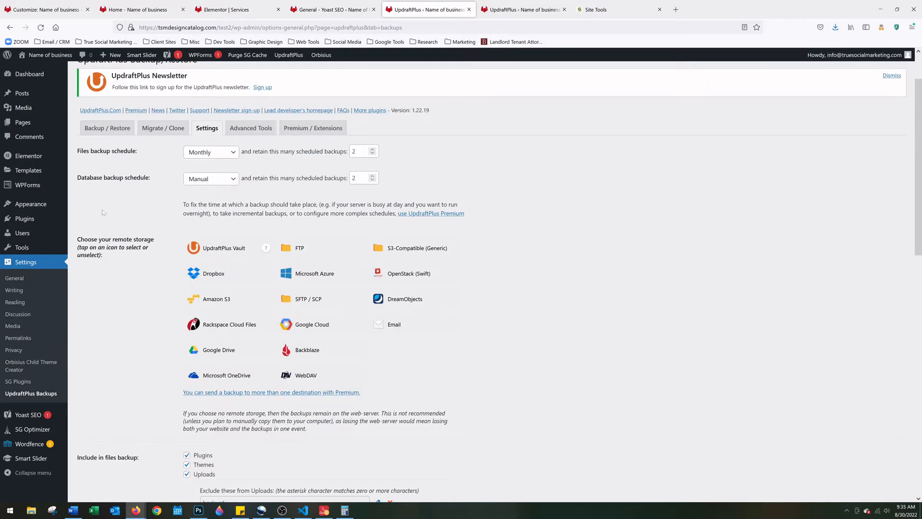
mouse_move(43, 203)
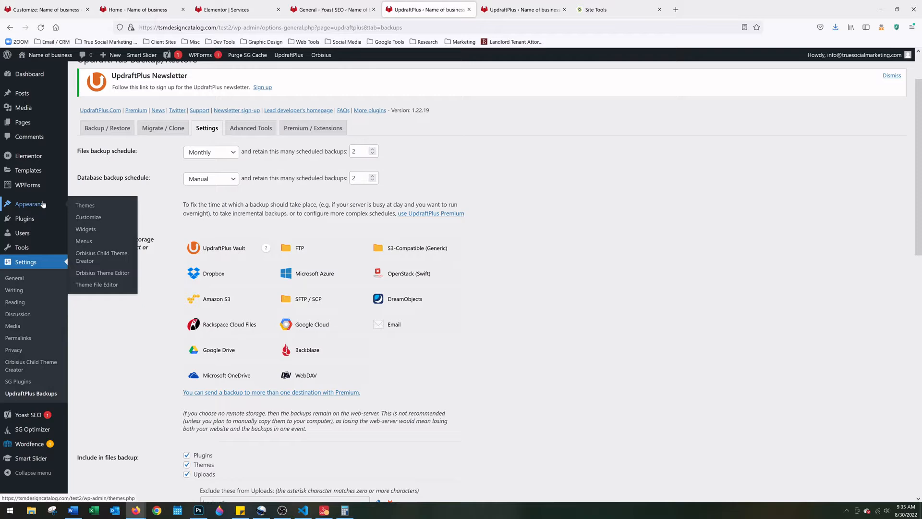
Create and activate a Hello Elementor child theme titled 'Child of Elementor' with Orbisius Child Theme Creator
click(94, 258)
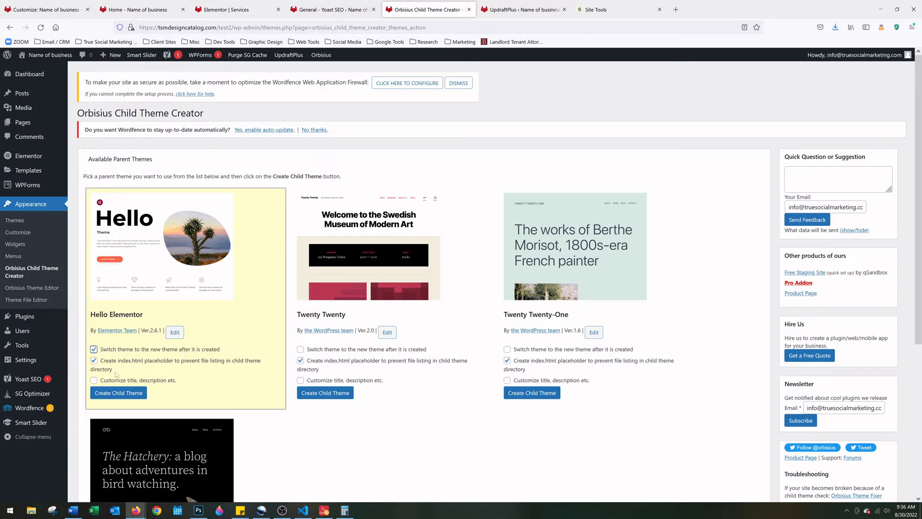
click(93, 381)
scroll(112, 382, down, 2)
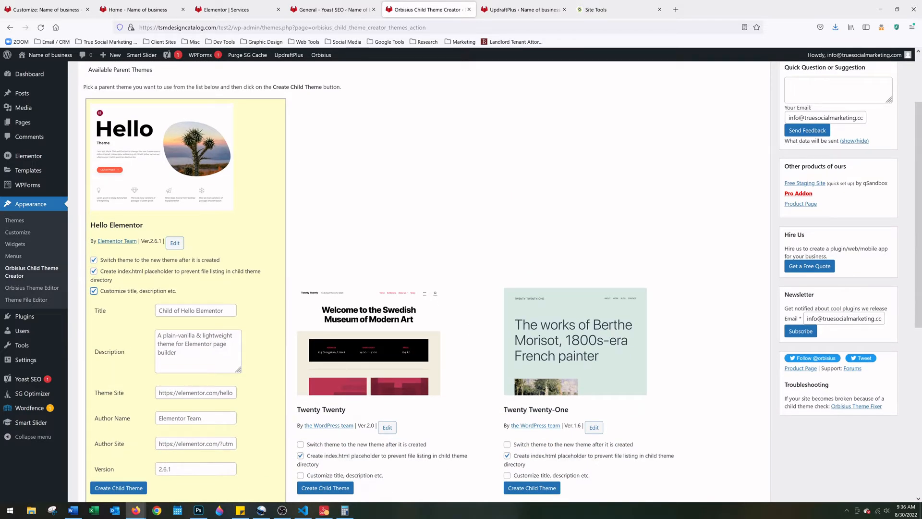
click(195, 311)
text(Child of El)
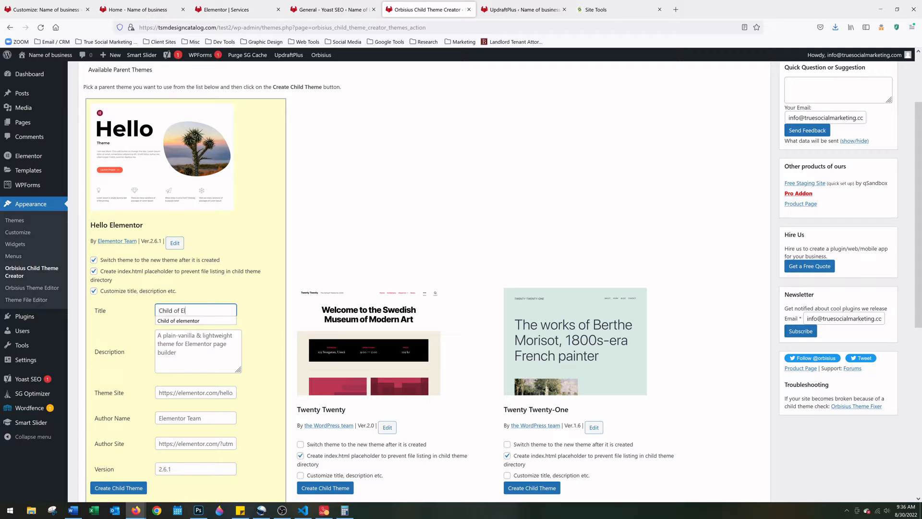
text(ementor)
click(218, 286)
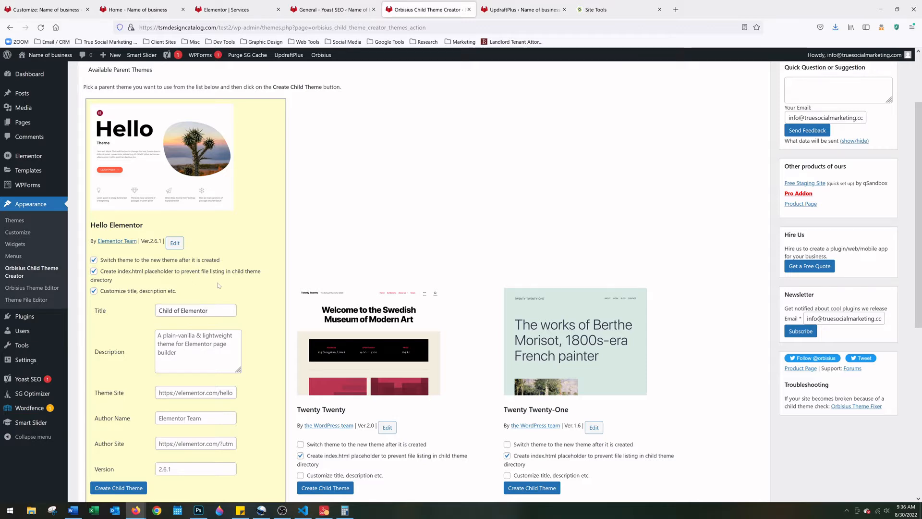
click(123, 490)
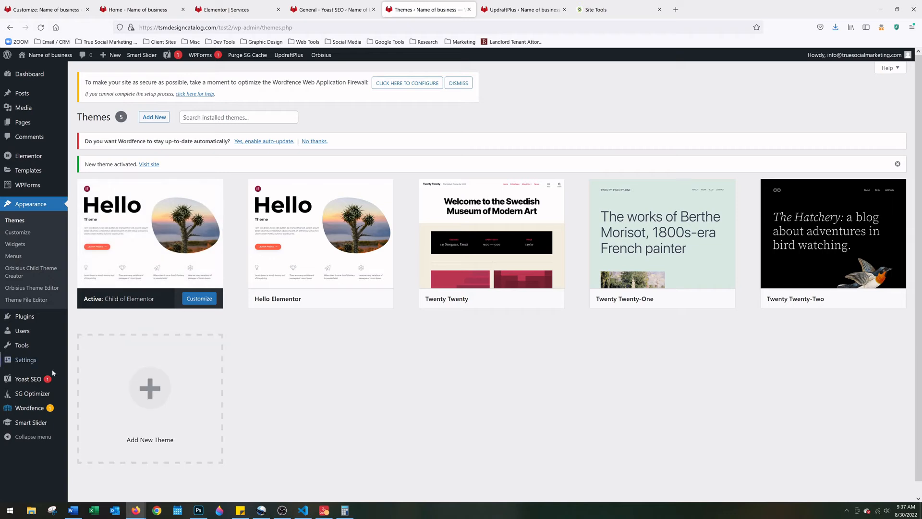
Start Yoast SEO's first-time configuration and save the SEO data optimization and site representation steps
mouse_move(35, 381)
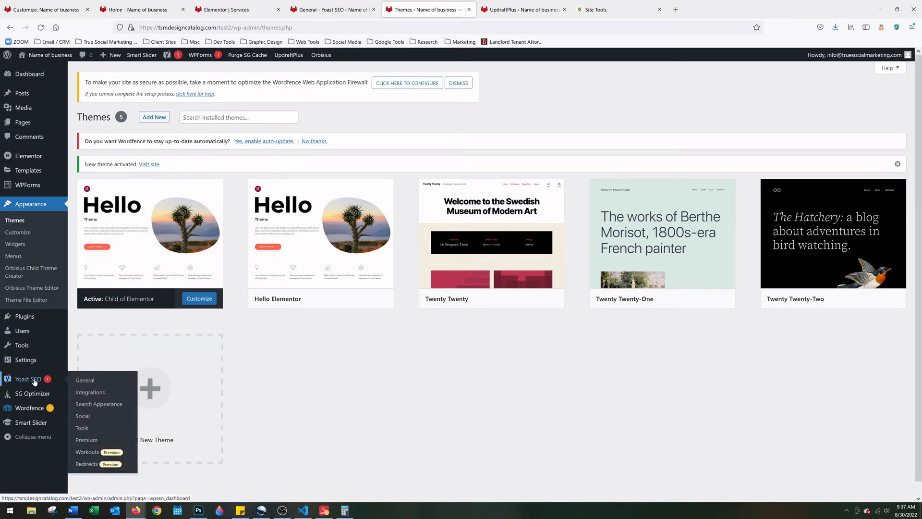
click(91, 381)
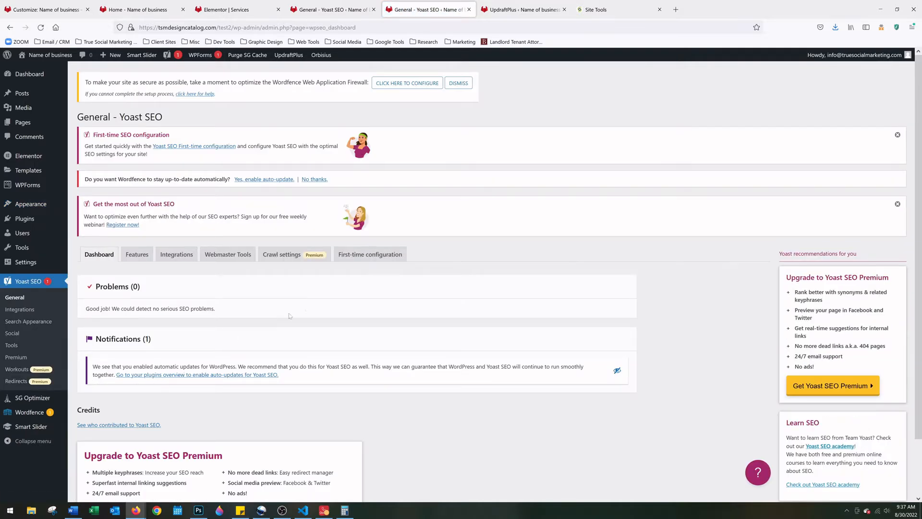
click(380, 253)
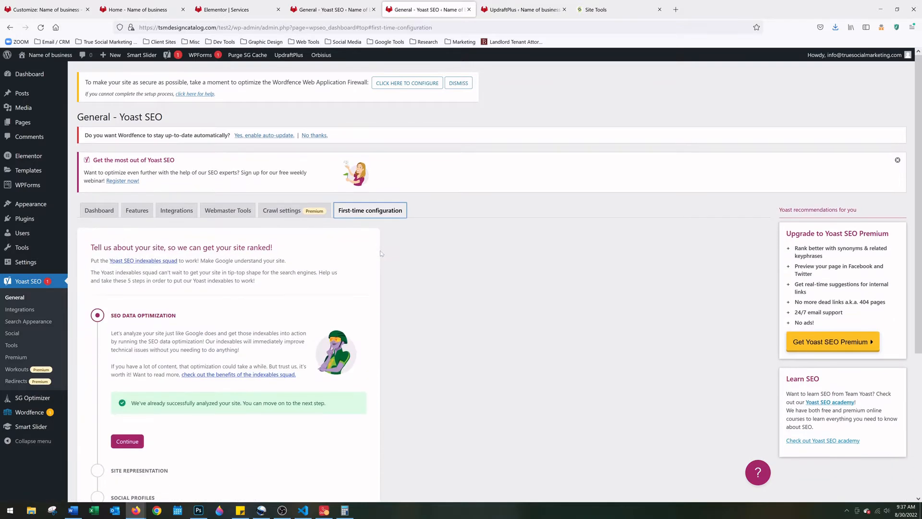
scroll(197, 296, down, 2)
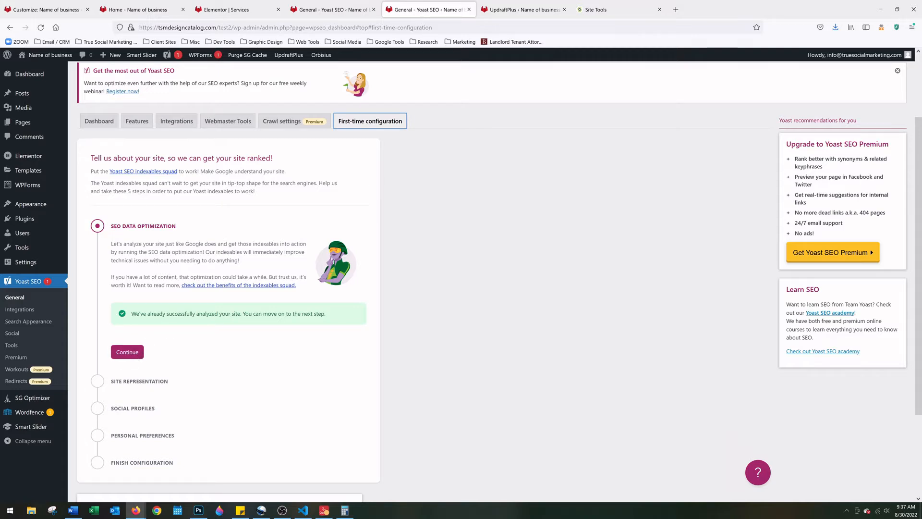
click(127, 352)
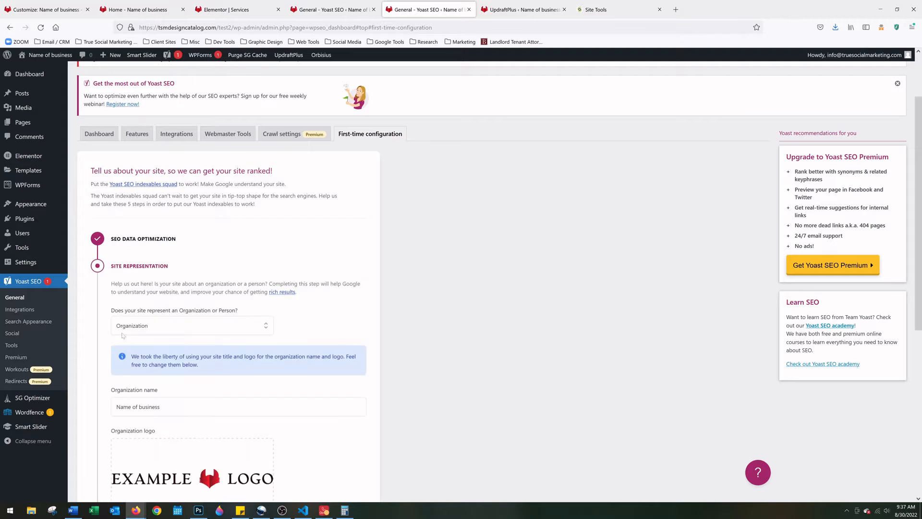
scroll(97, 334, down, 2)
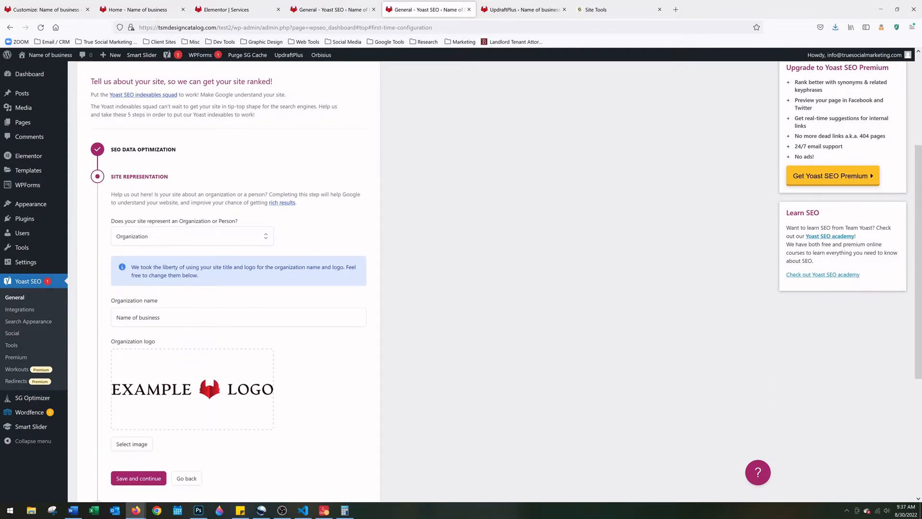
scroll(132, 305, down, 2)
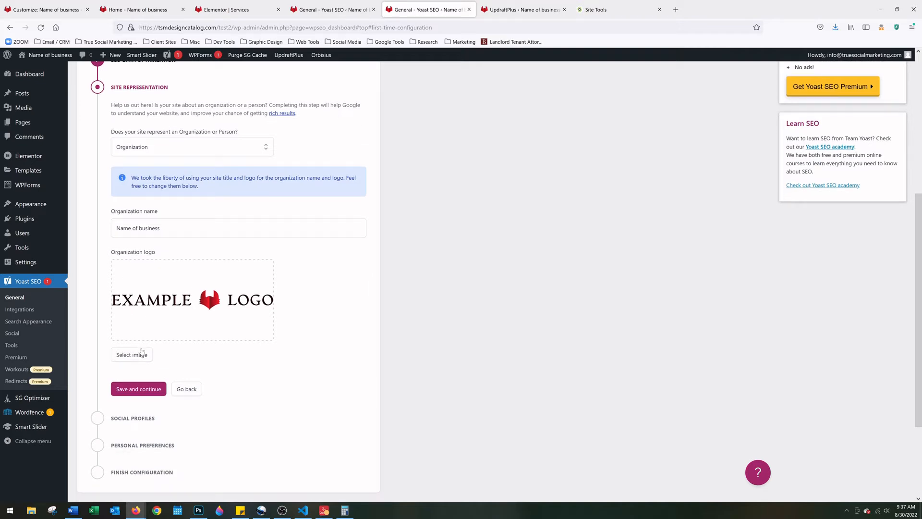
scroll(147, 360, down, 1)
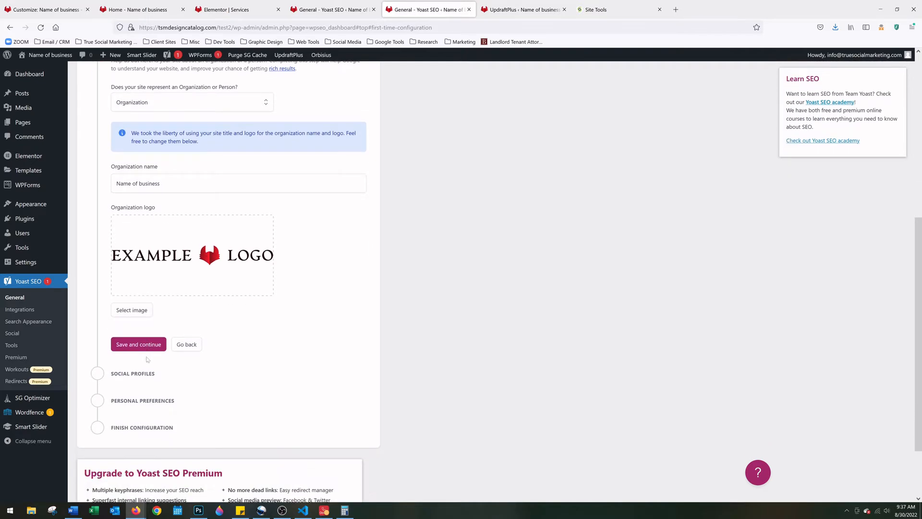
click(146, 349)
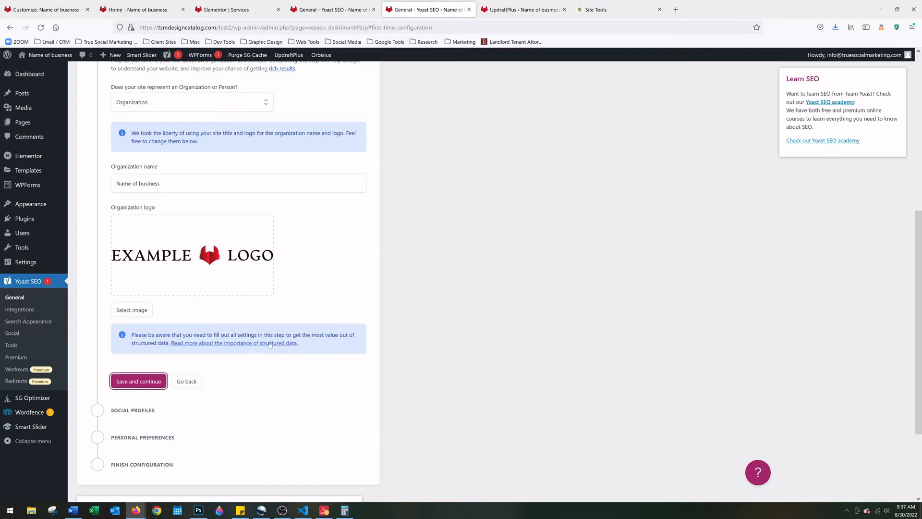
scroll(231, 167, up, 2)
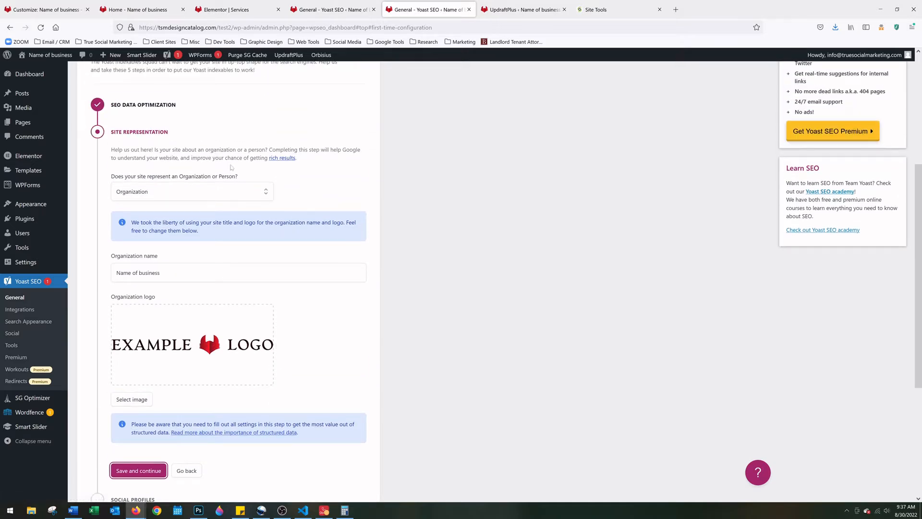
click(133, 470)
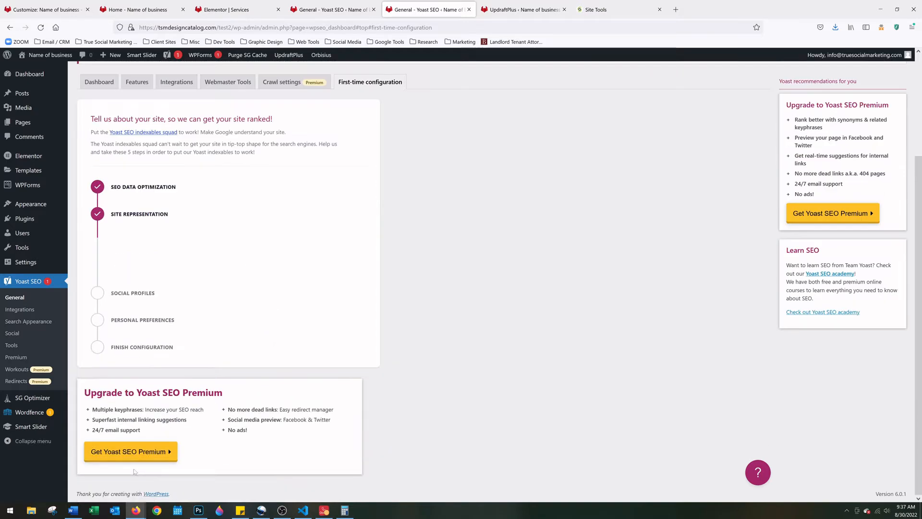
Add an extra social profile field, then save the social profiles and personal preferences steps
scroll(156, 299, down, 1)
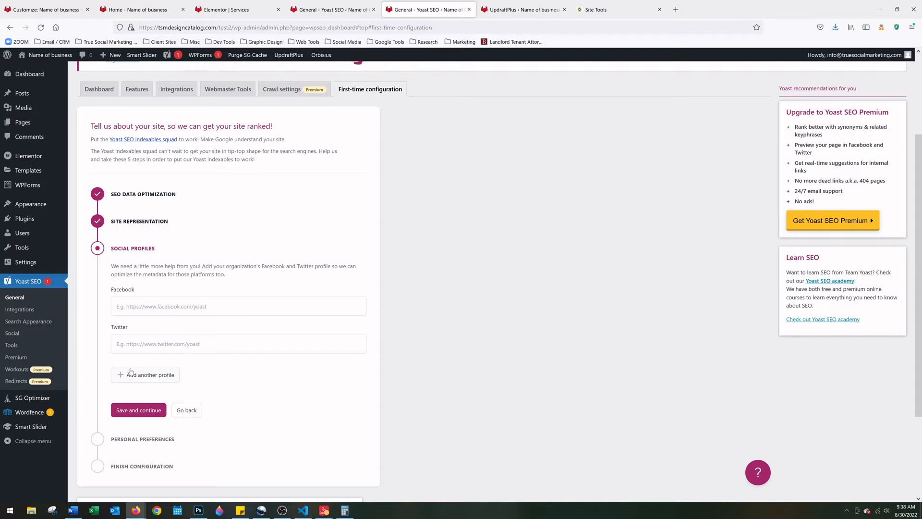
scroll(242, 374, down, 1)
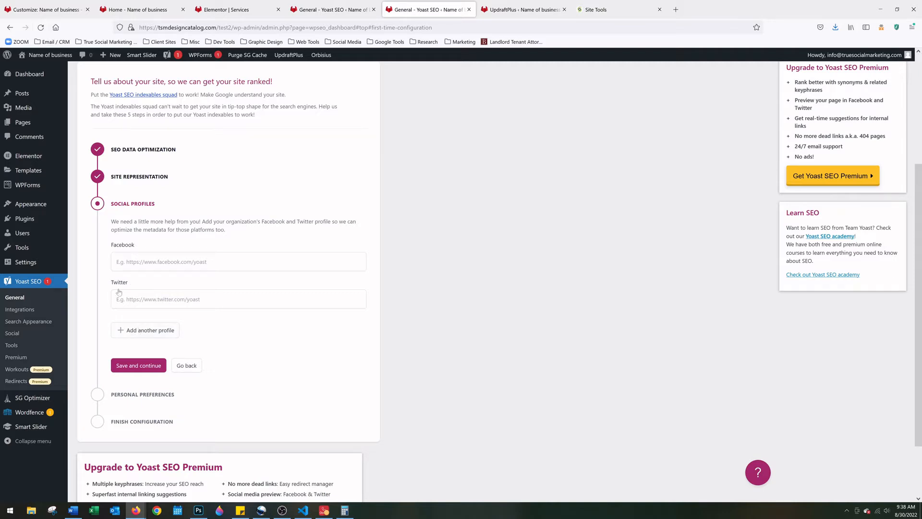
click(129, 333)
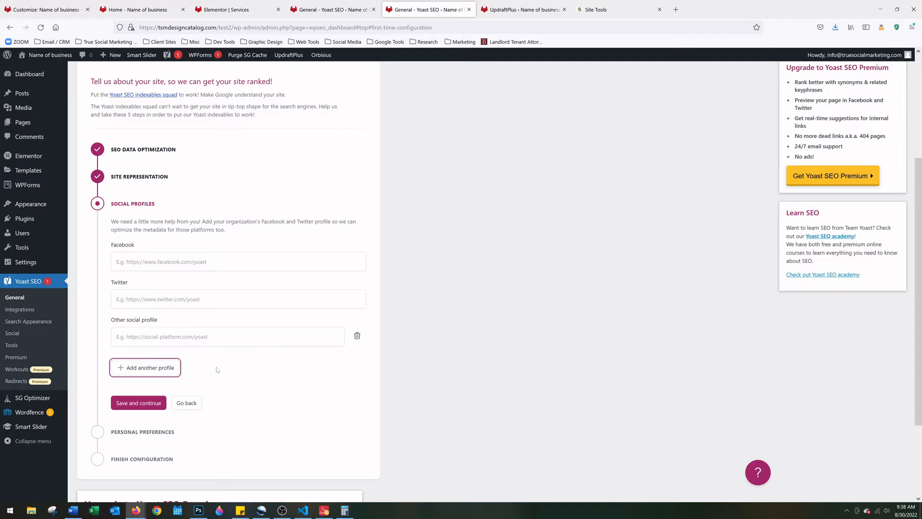
click(142, 407)
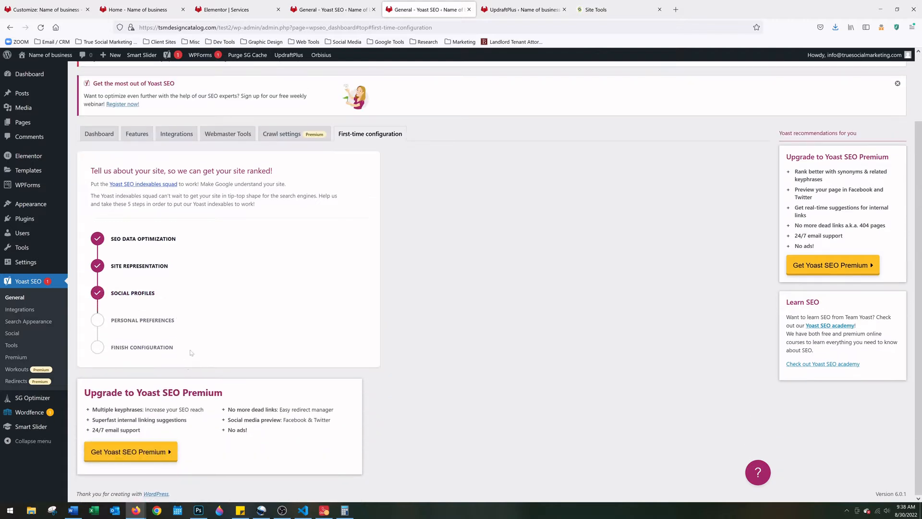
scroll(195, 335, down, 3)
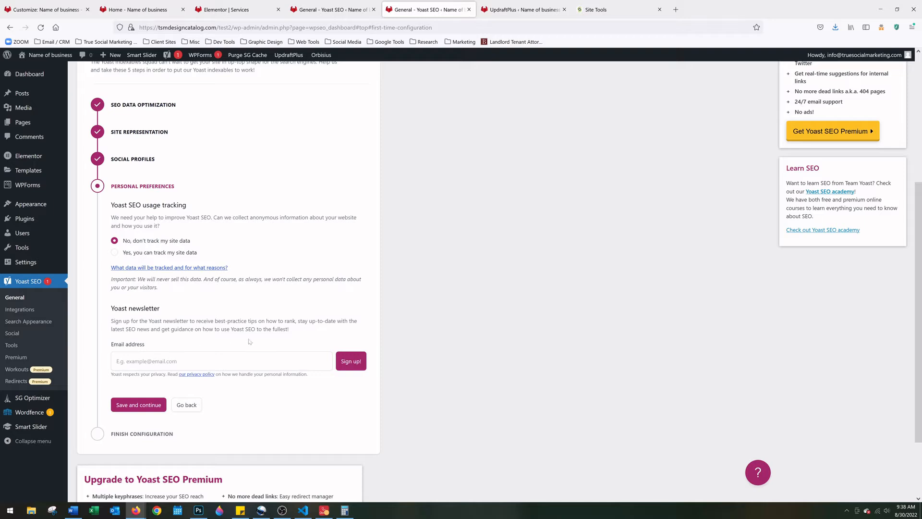
click(133, 405)
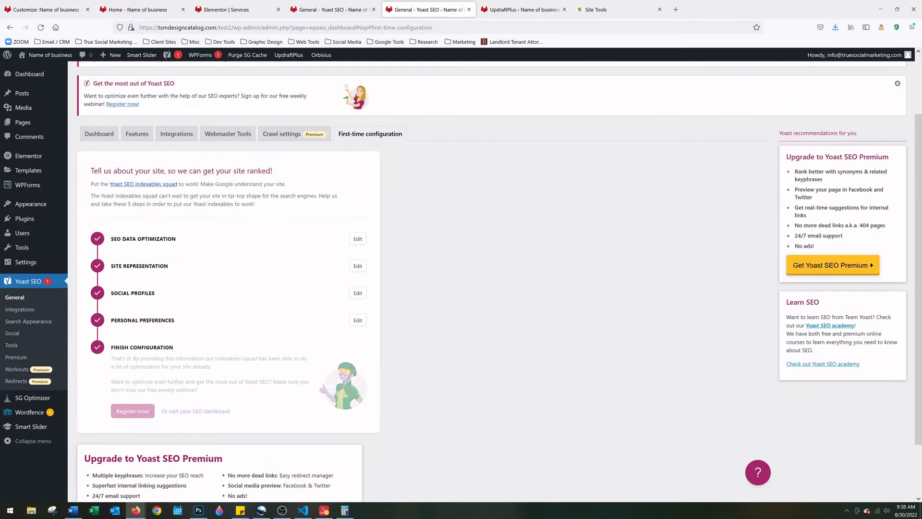
scroll(141, 364, down, 1)
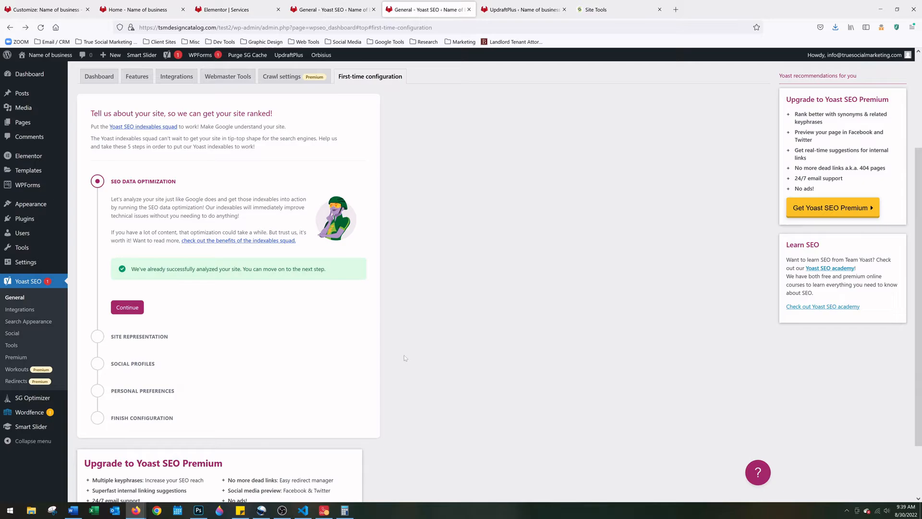
Start a new, untitled page from Pages > Add New
scroll(404, 358, down, 3)
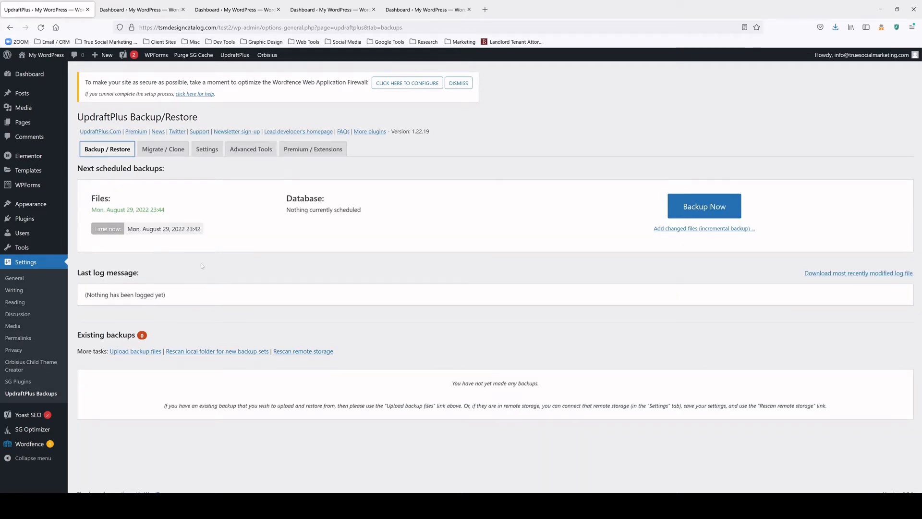
mouse_move(28, 124)
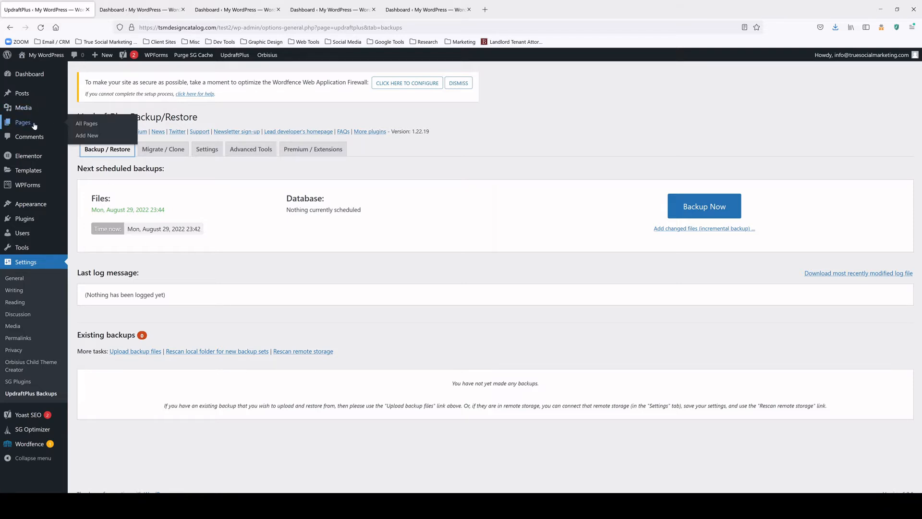
click(87, 136)
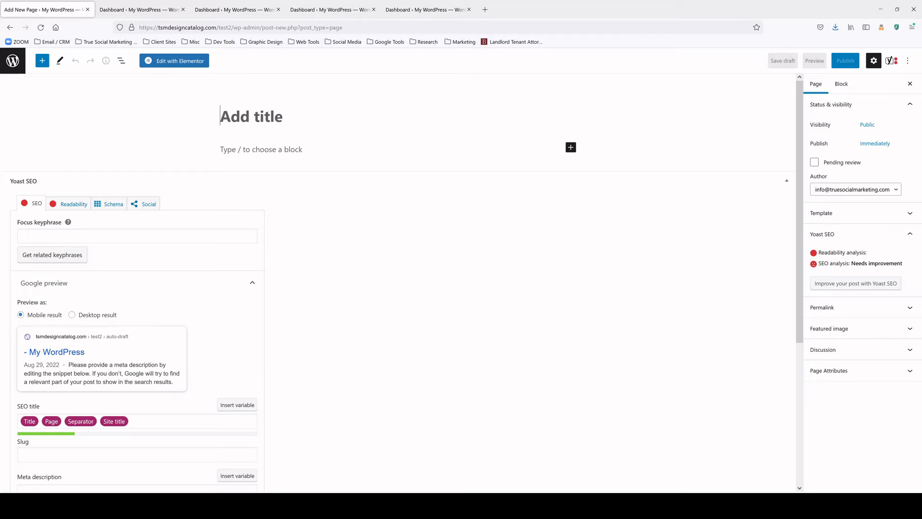
Publish a new page titled 'Home'
text(Home)
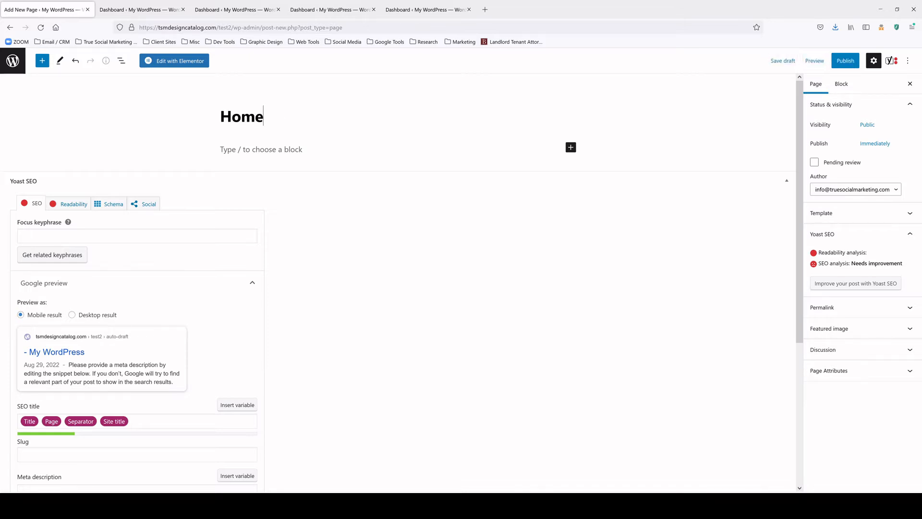
click(843, 64)
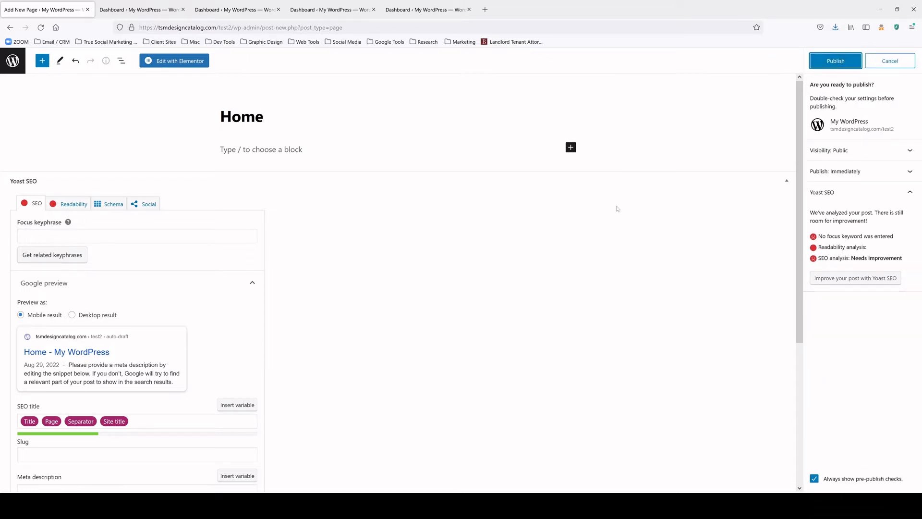
click(838, 64)
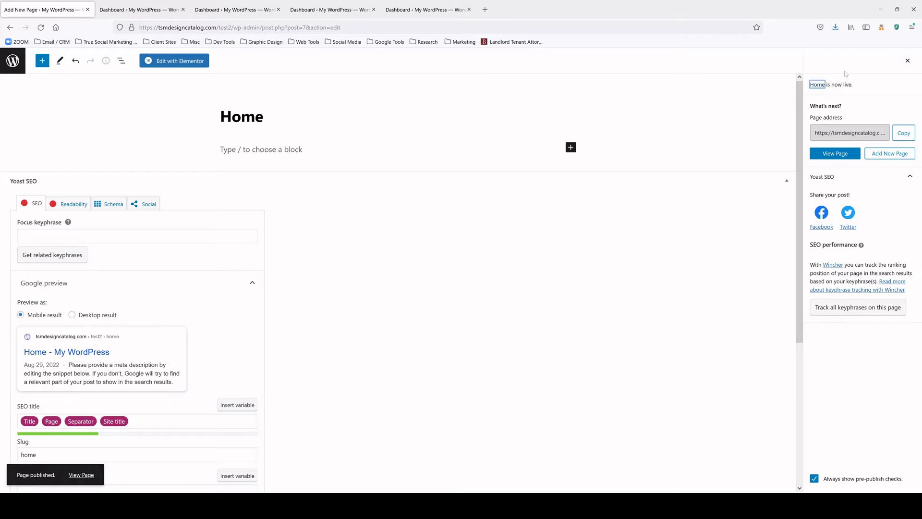
Start another new page and publish it as 'Services'
click(6, 65)
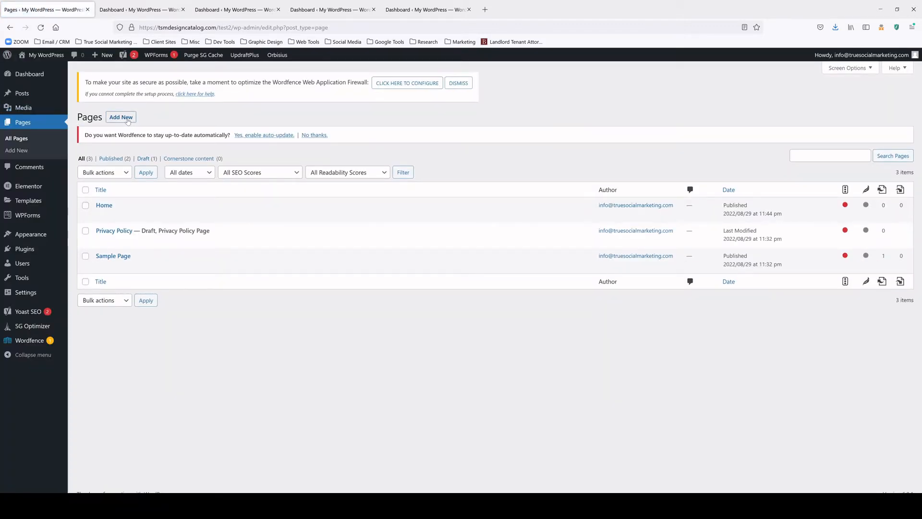
click(122, 117)
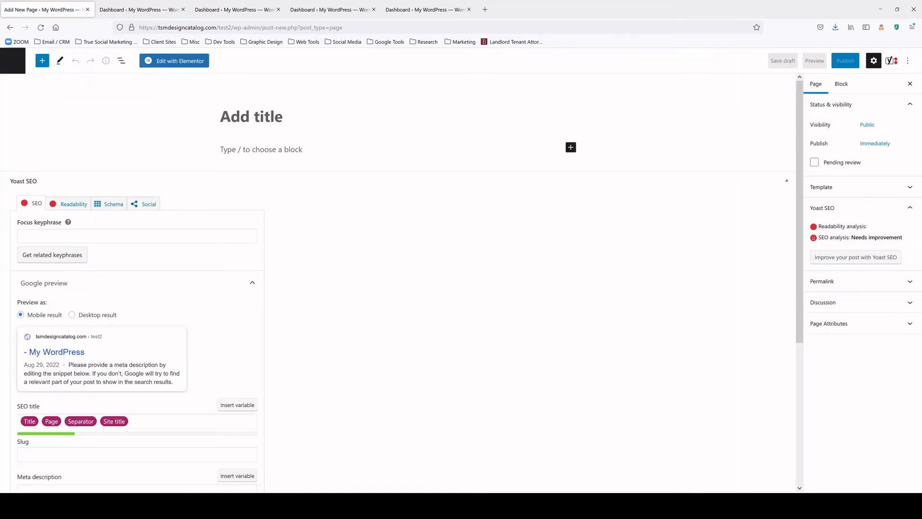
text(Ser)
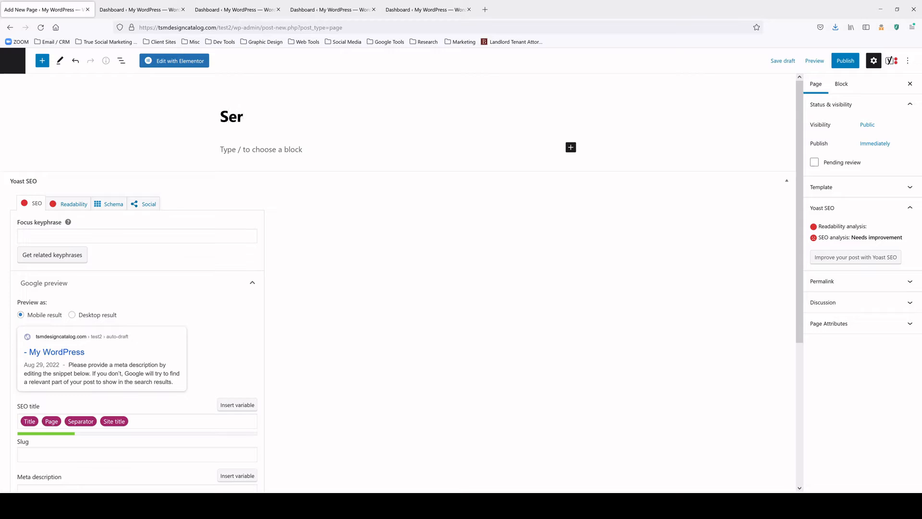
text(vices)
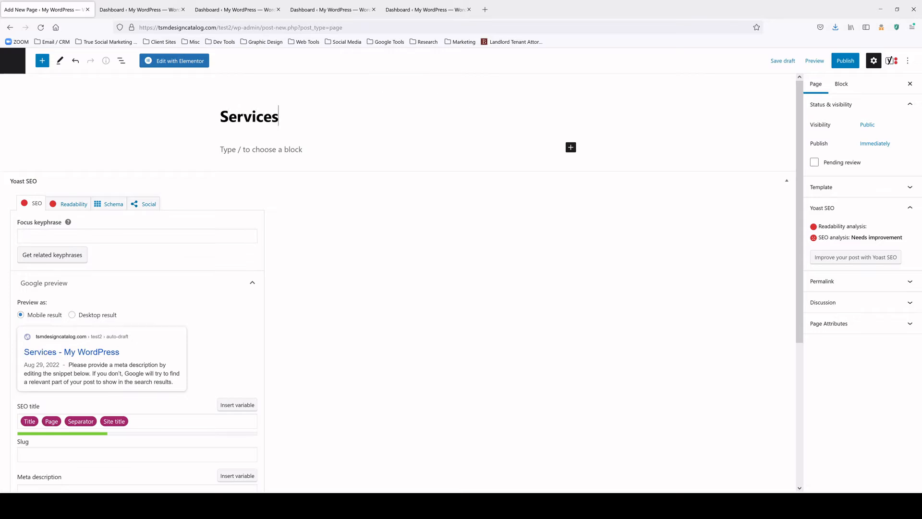
click(844, 62)
click(843, 63)
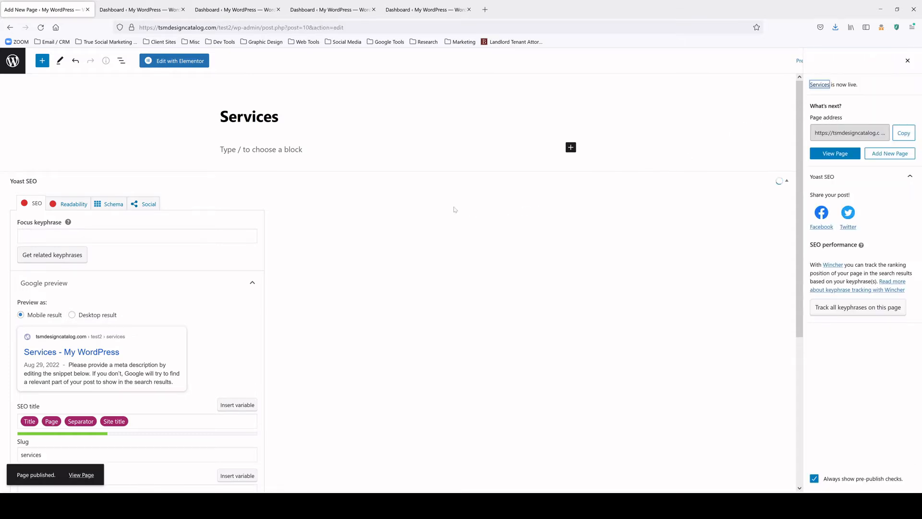
Start one more new page and publish it as 'Contact'
click(12, 60)
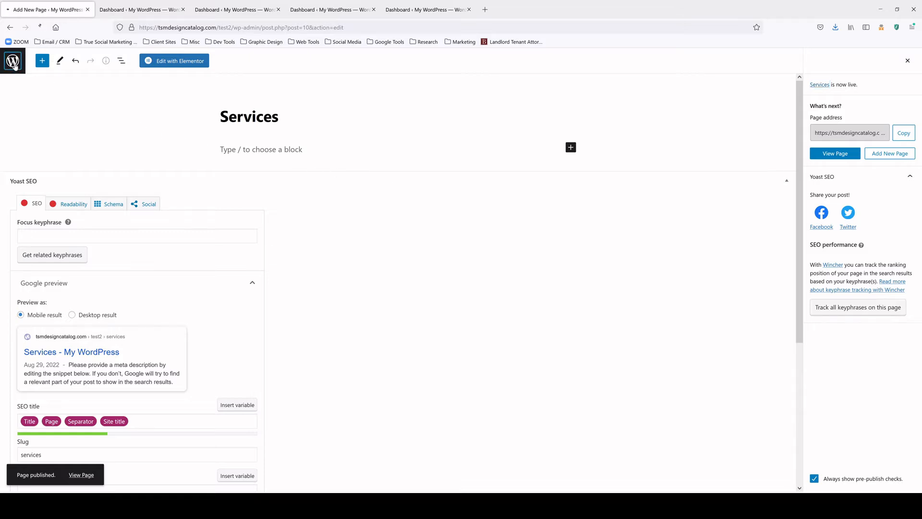
click(121, 117)
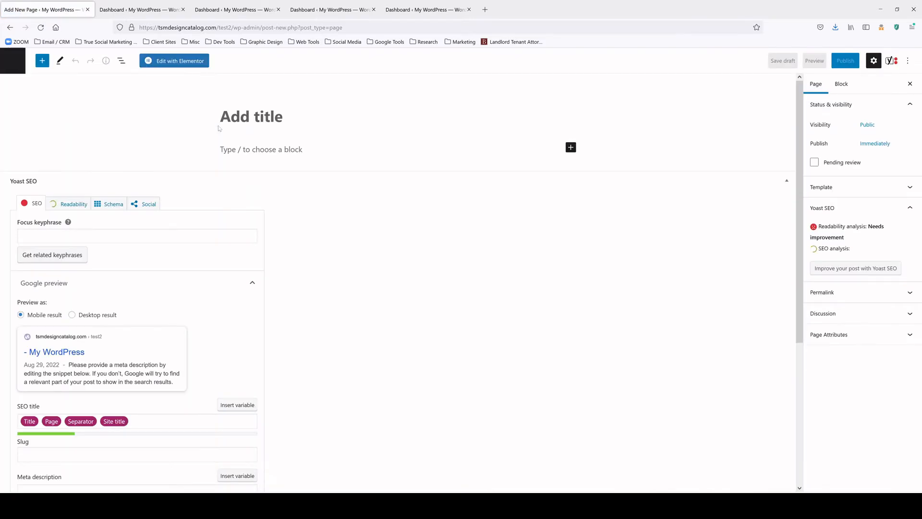
text(Contact)
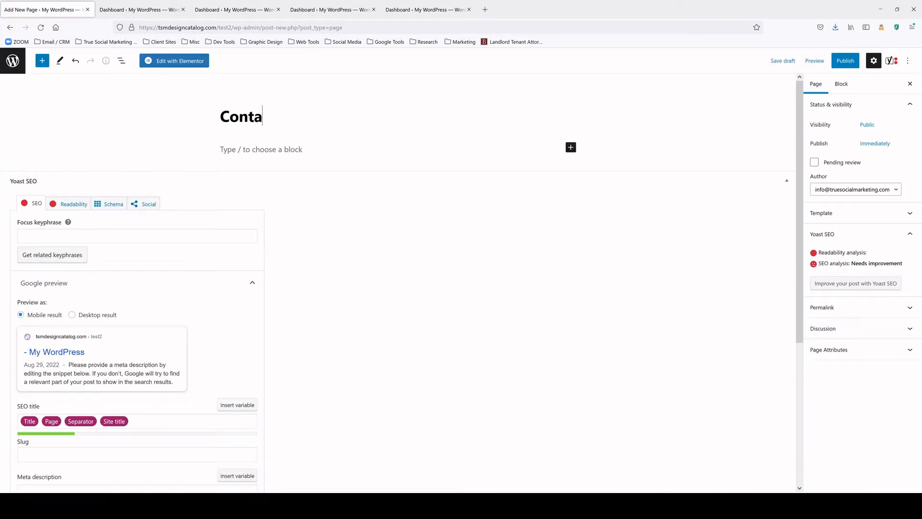
click(842, 63)
click(838, 64)
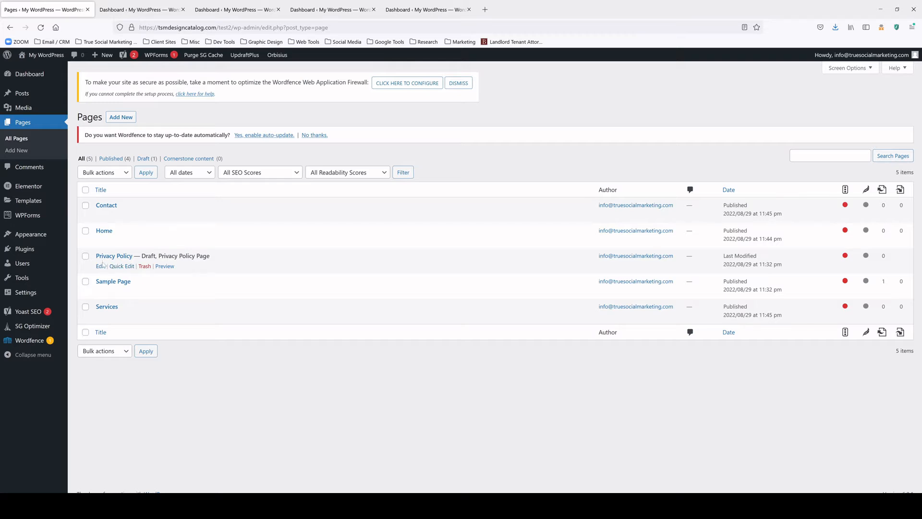
Trash Sample Page and Privacy Policy with the Move to Trash bulk action
click(86, 282)
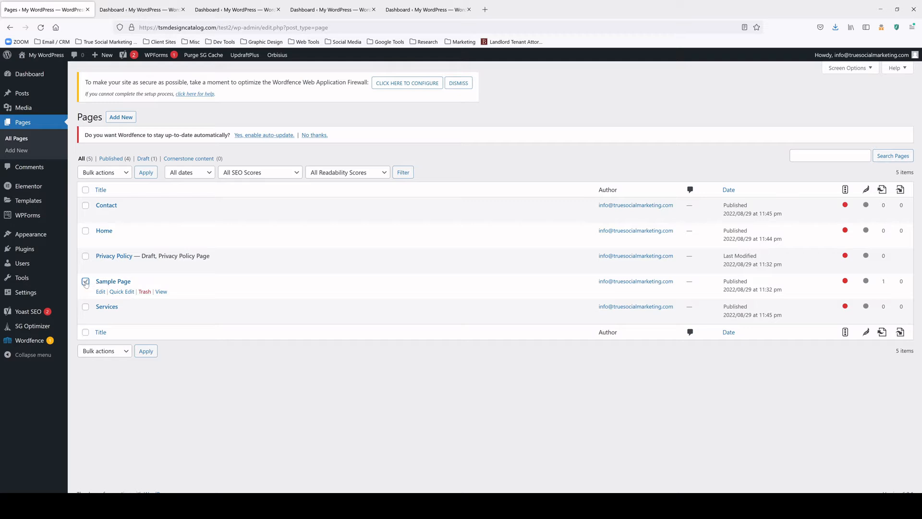
click(85, 256)
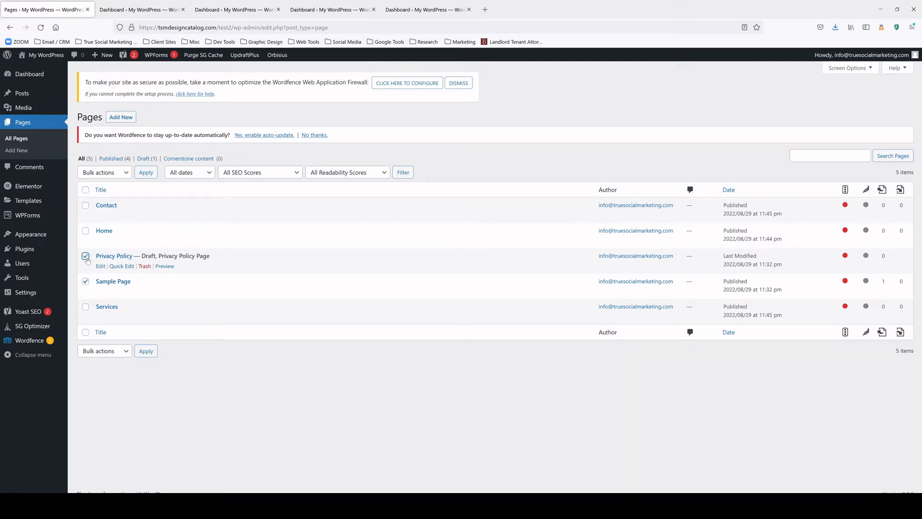
click(126, 174)
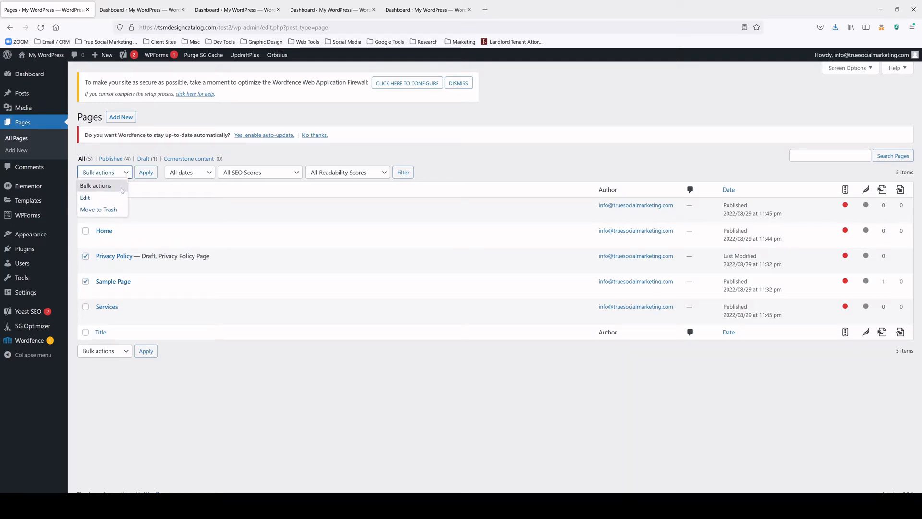
click(116, 210)
click(147, 174)
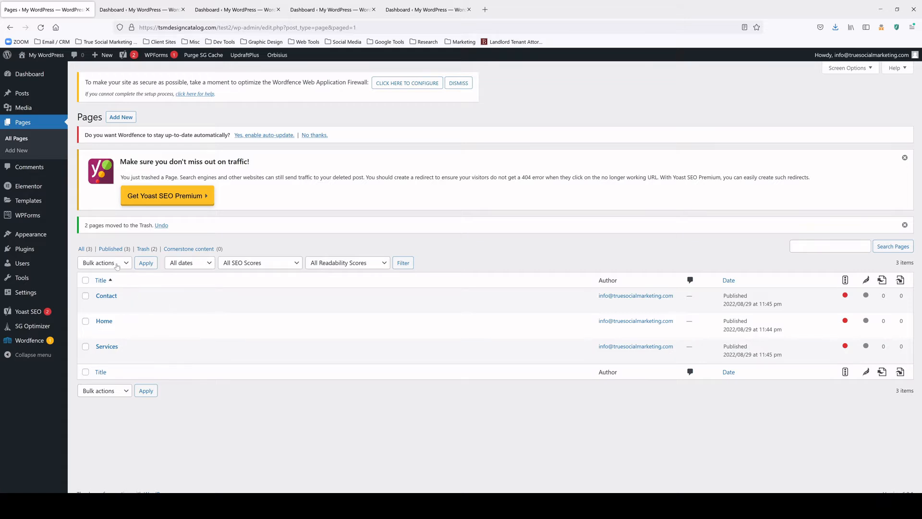
mouse_move(46, 232)
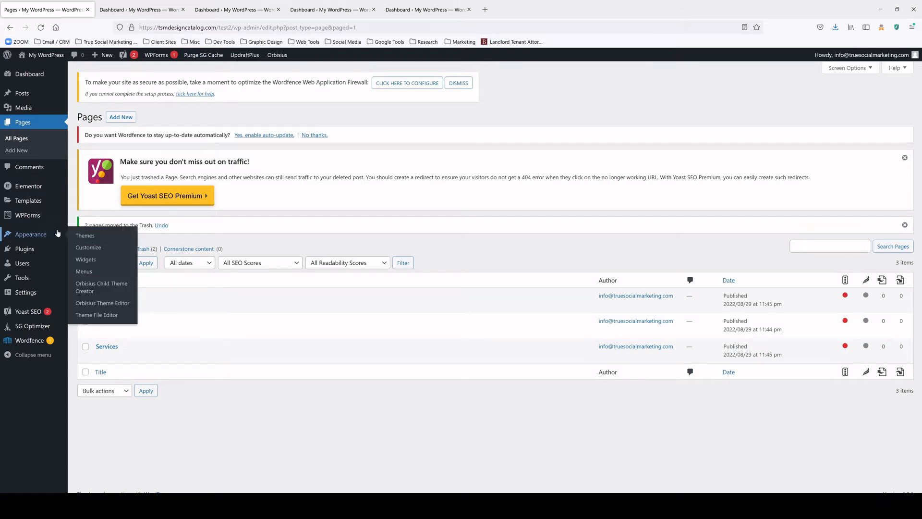
Create a new navigation menu named 'Main Menu'
click(96, 272)
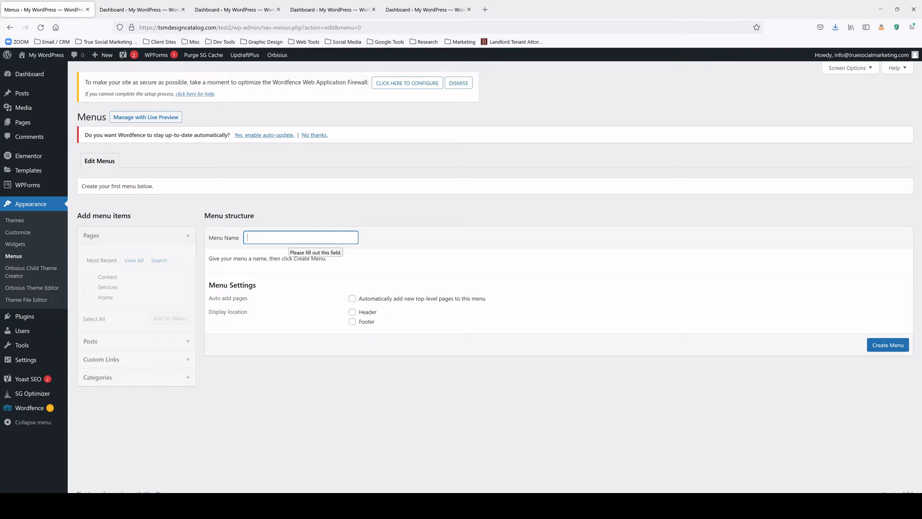
text(Main)
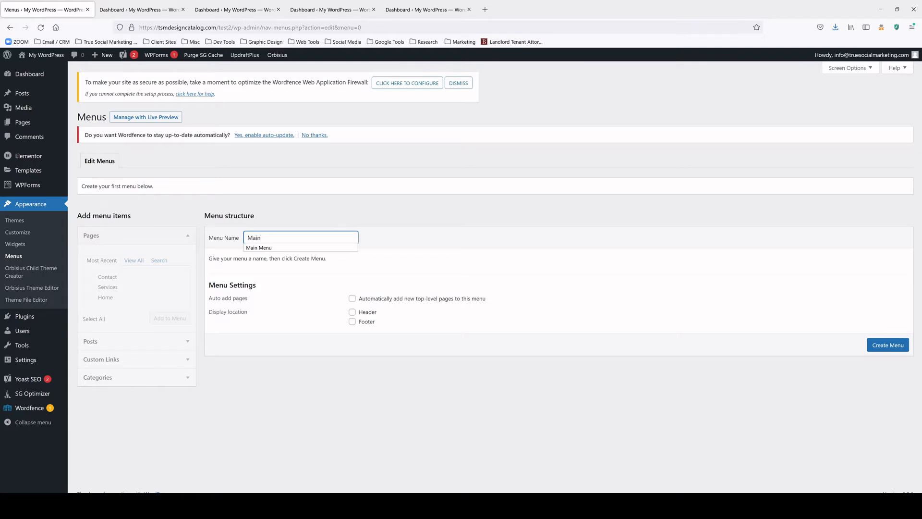
text( Menu)
click(295, 248)
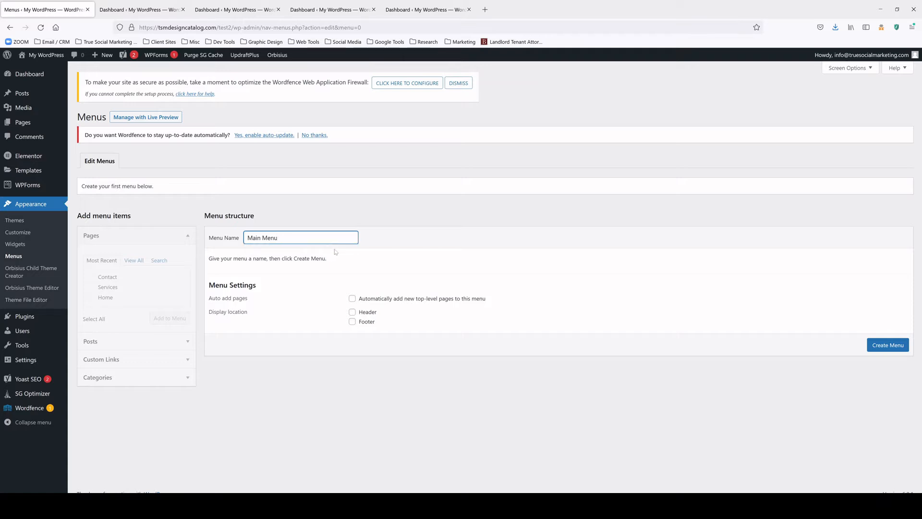
click(904, 348)
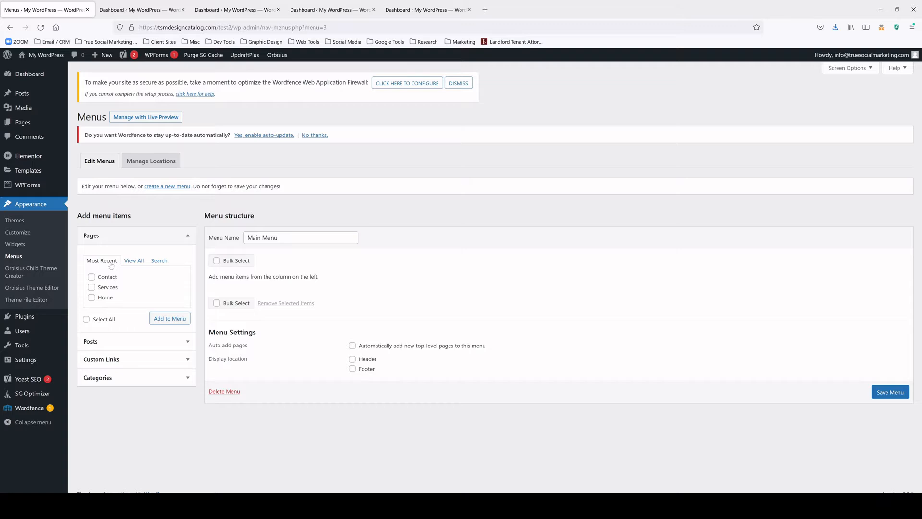
Add the Home, Services and Contact pages to the Main Menu
click(134, 260)
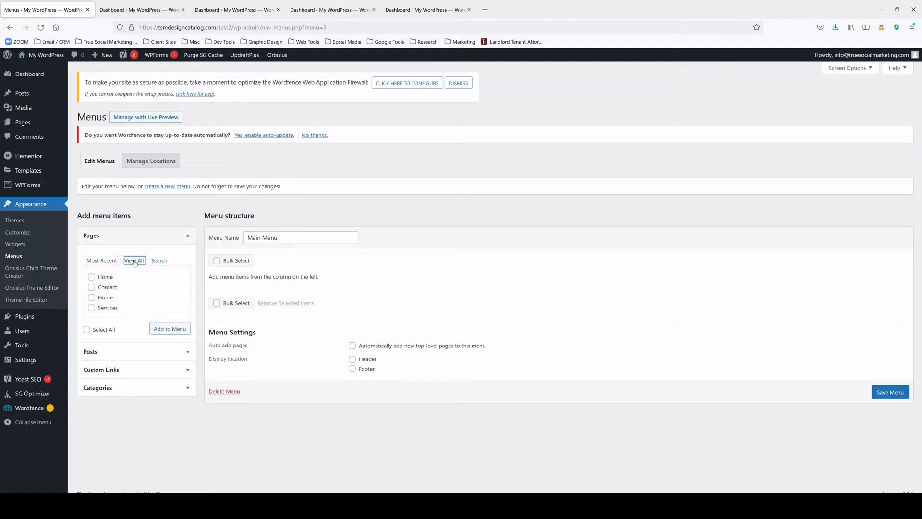
click(107, 261)
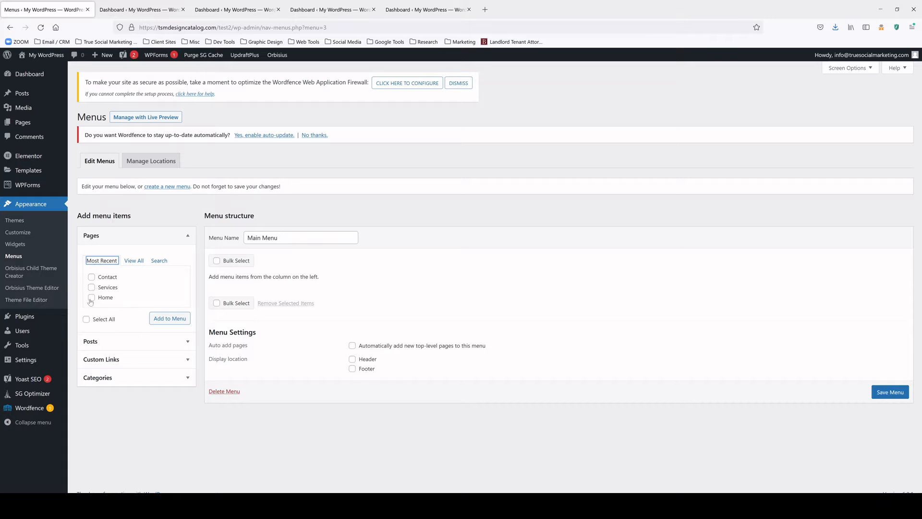
click(91, 298)
click(91, 287)
click(91, 278)
click(170, 319)
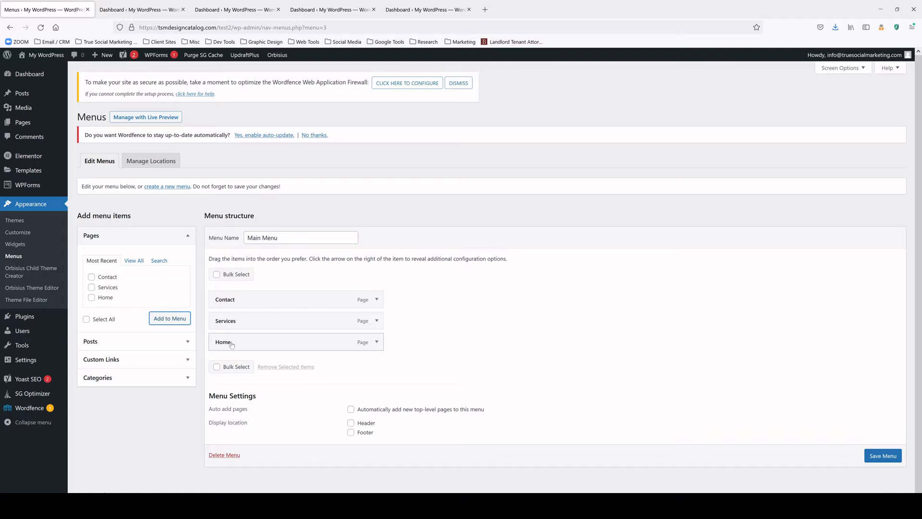
Arrange the items as top-level Home, Services, Contact and save the menu
drag(238, 317, 230, 294)
drag(231, 336, 229, 324)
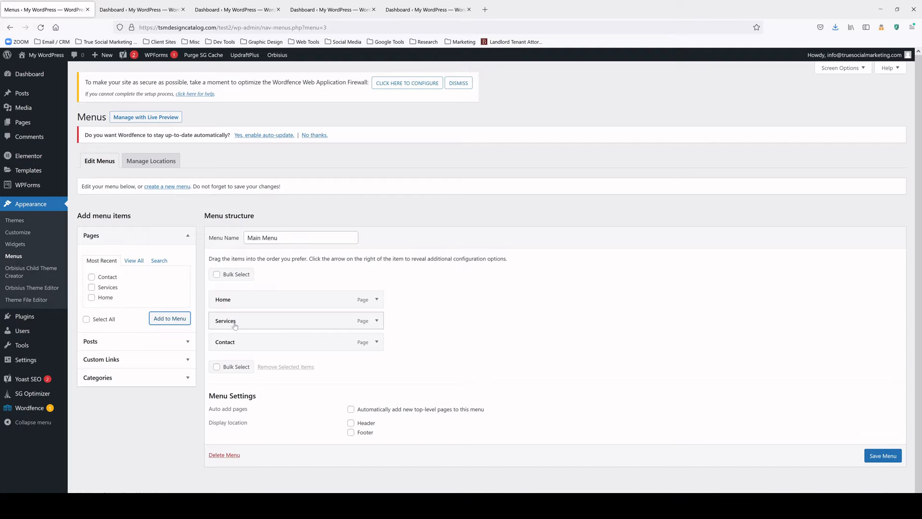
drag(229, 325, 248, 324)
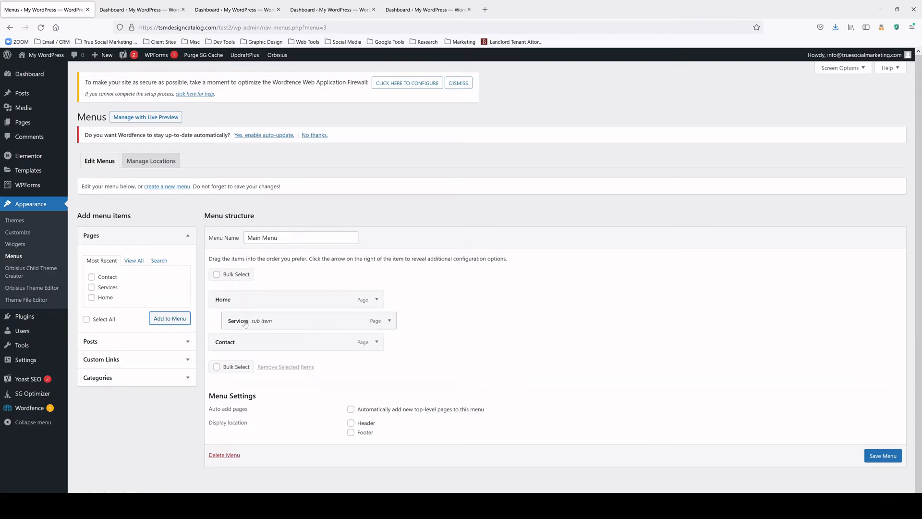
drag(245, 321, 223, 311)
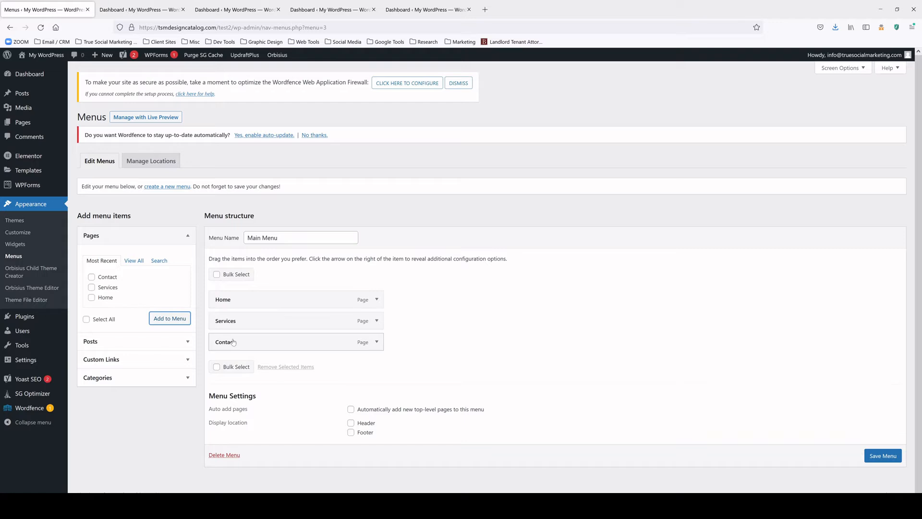
click(875, 458)
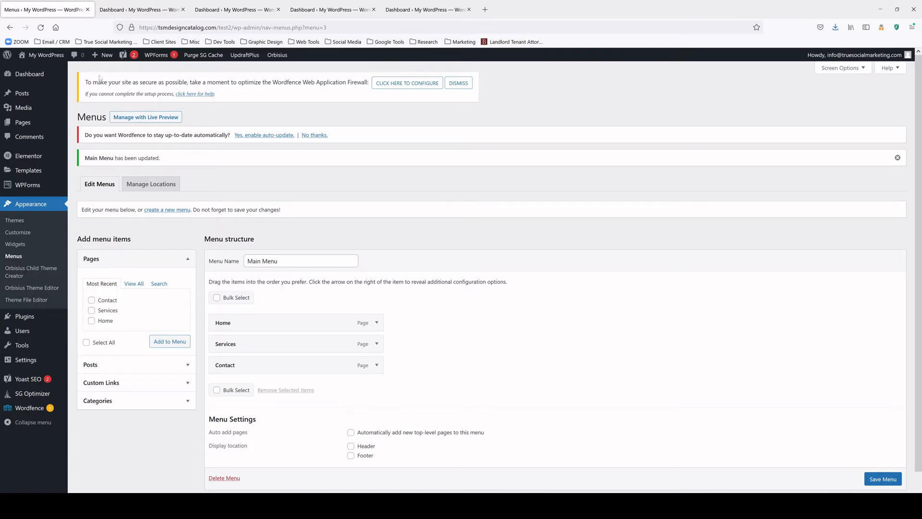
mouse_move(40, 58)
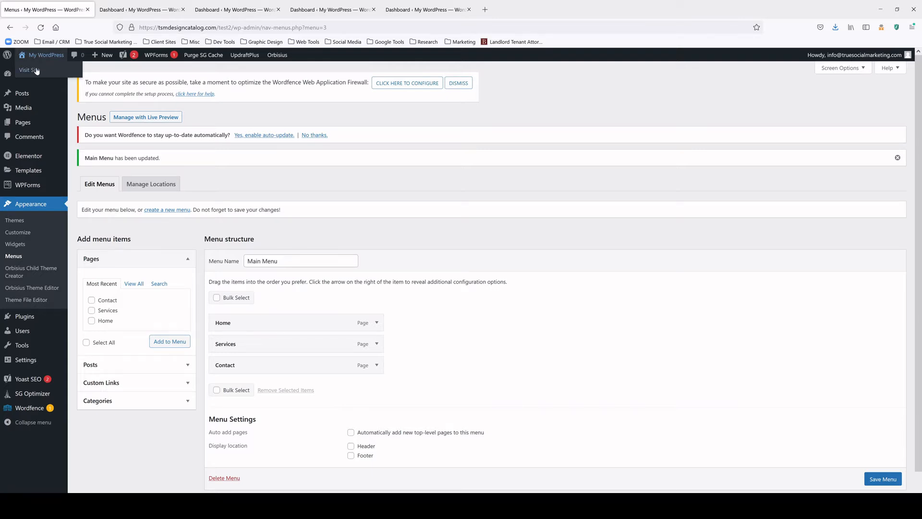
Assign the Main Menu to the Header location in the Customizer and publish
click(36, 70)
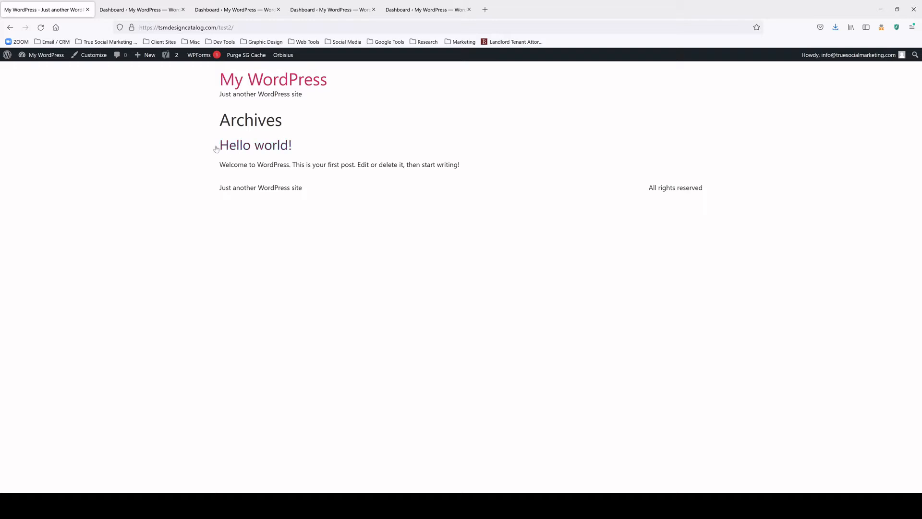
click(94, 56)
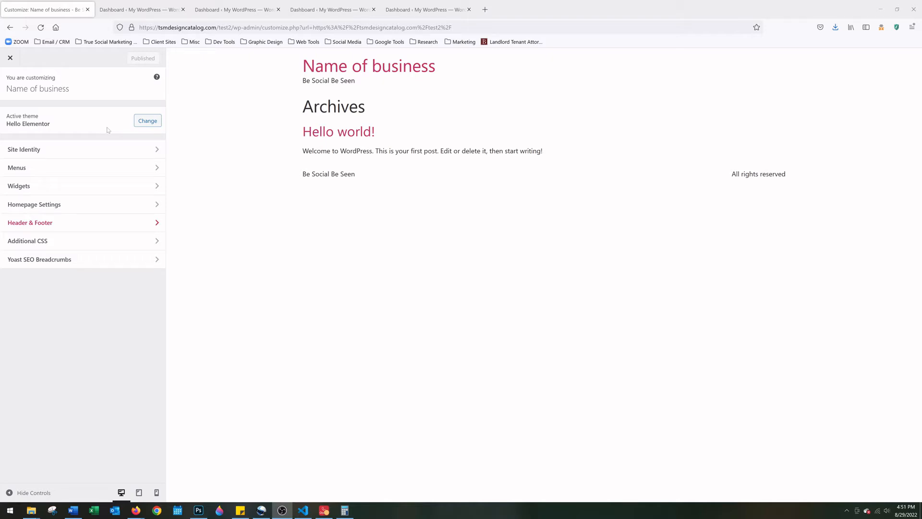
click(63, 177)
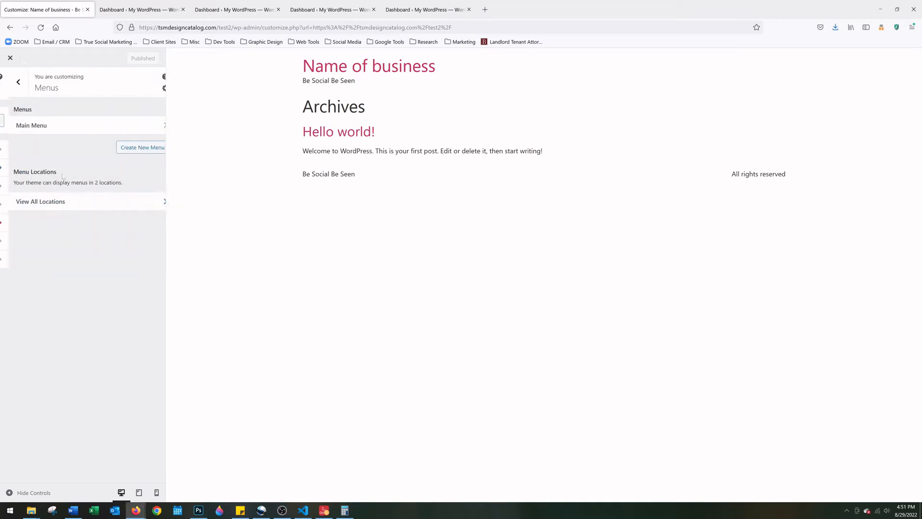
click(51, 128)
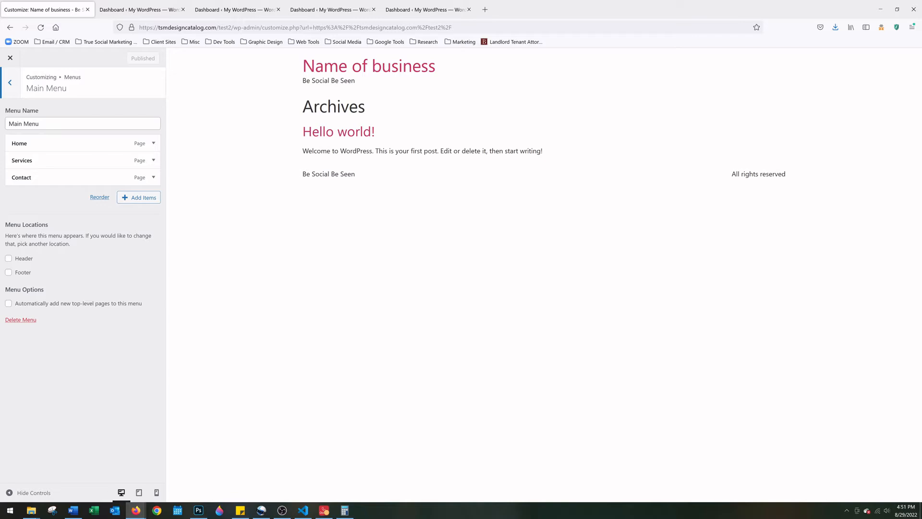
click(8, 259)
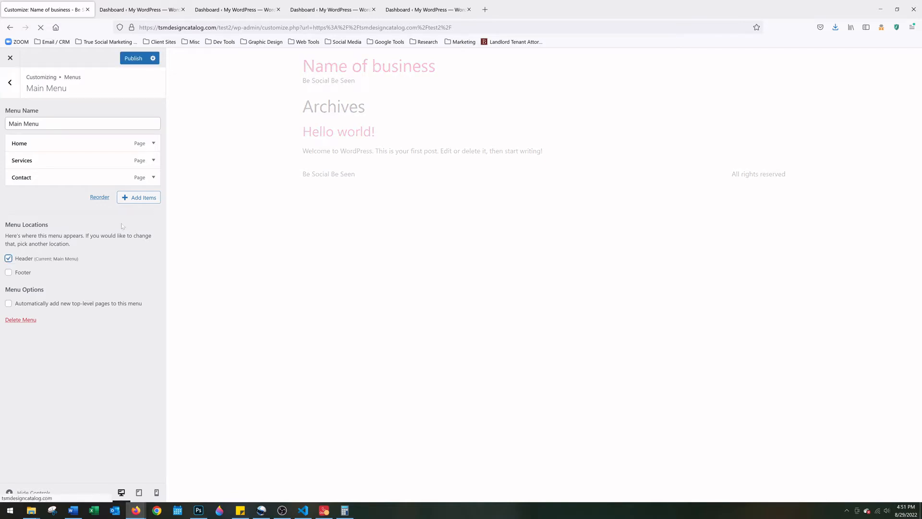
click(134, 58)
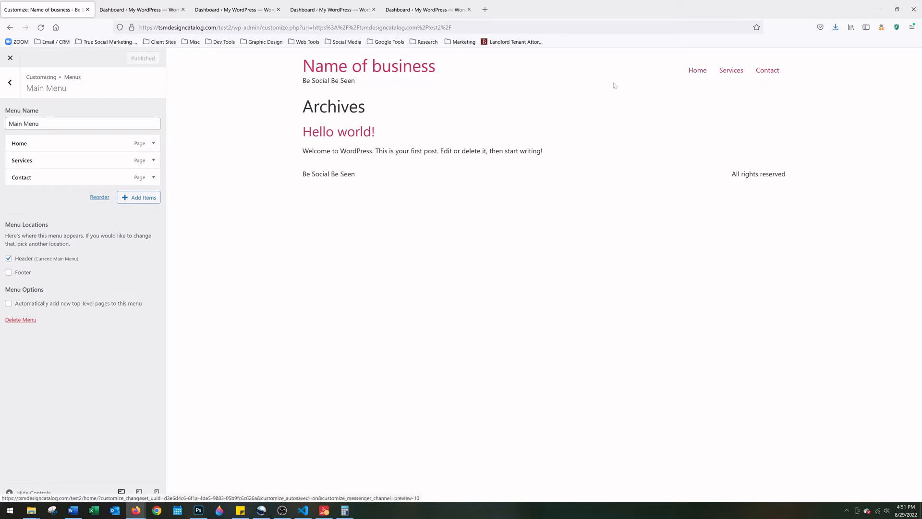
Return to the Customizer's main sections and open Site Identity
click(10, 84)
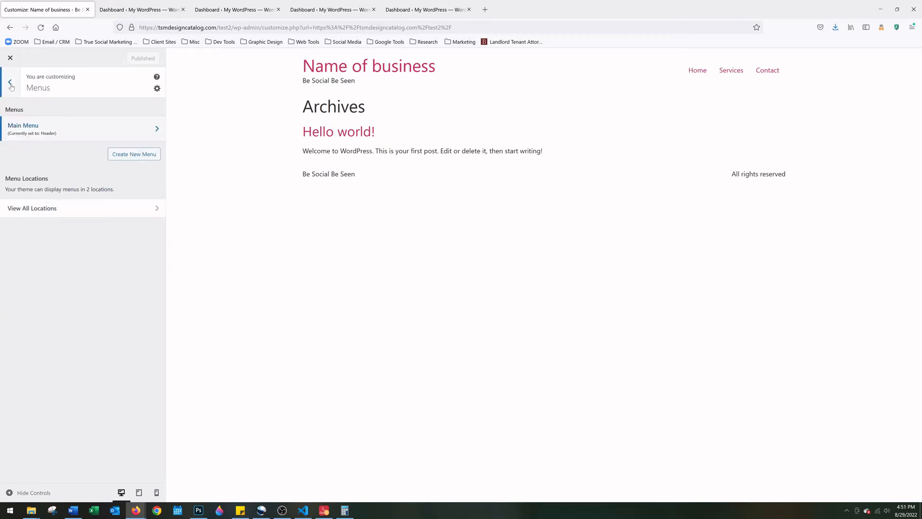
click(11, 84)
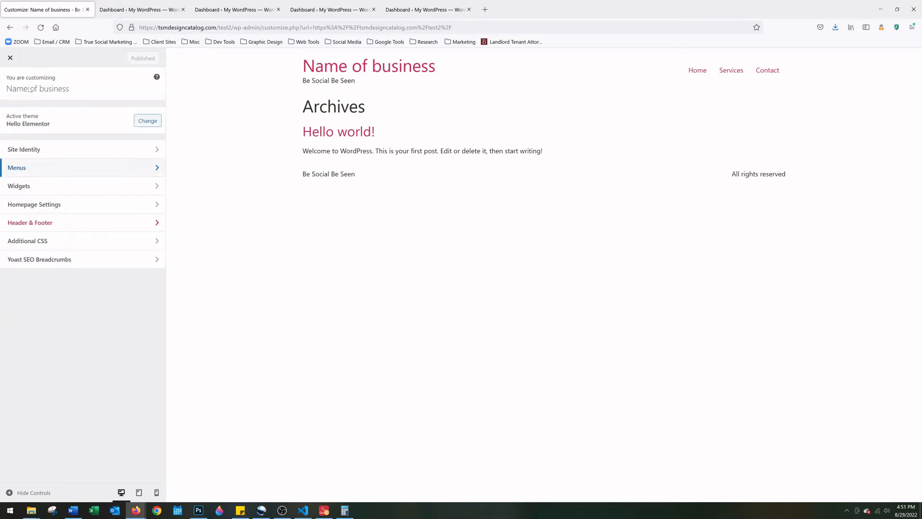
click(68, 158)
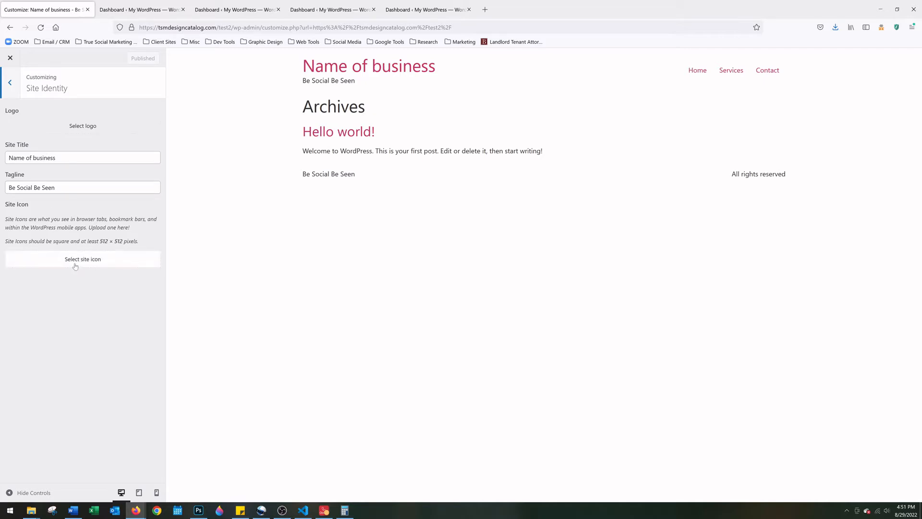
Begin selecting a site logo and open the file upload window from the empty Media Library
click(42, 130)
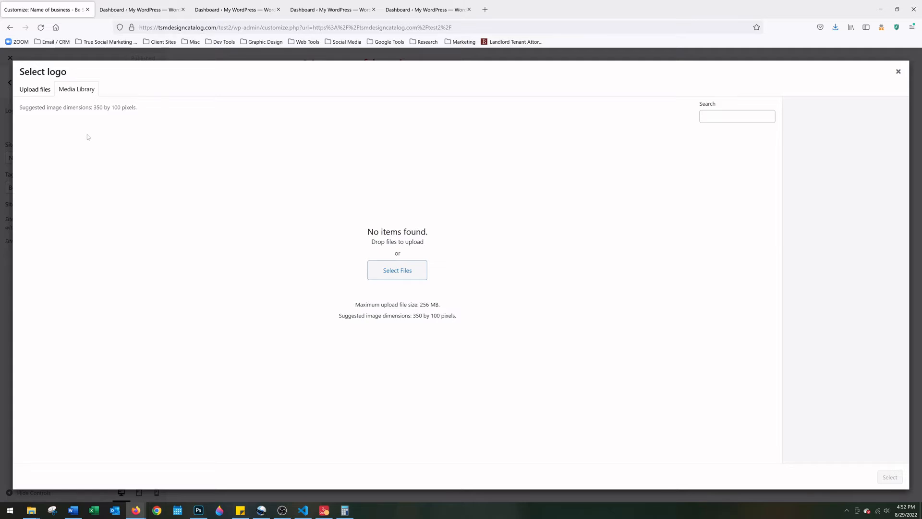
click(390, 275)
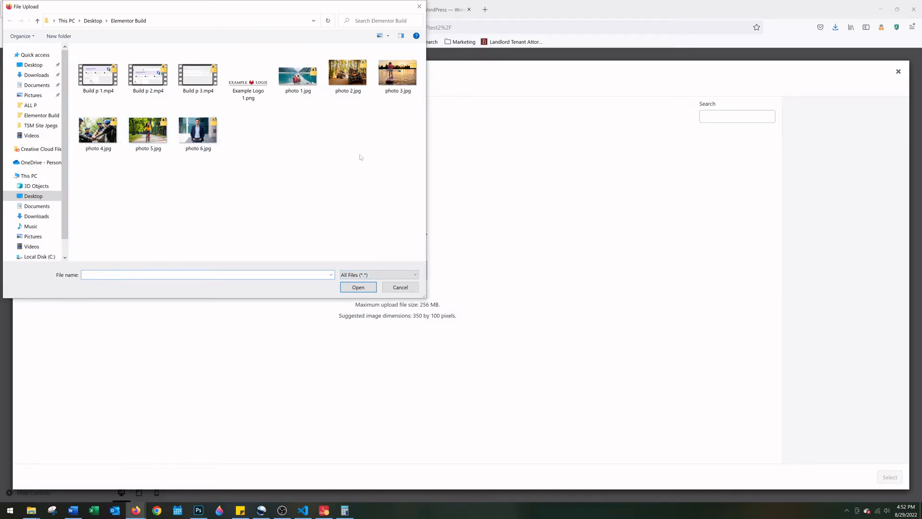
Upload Example Logo 1.png and photos 1–6 to the media library
drag(411, 150, 250, 65)
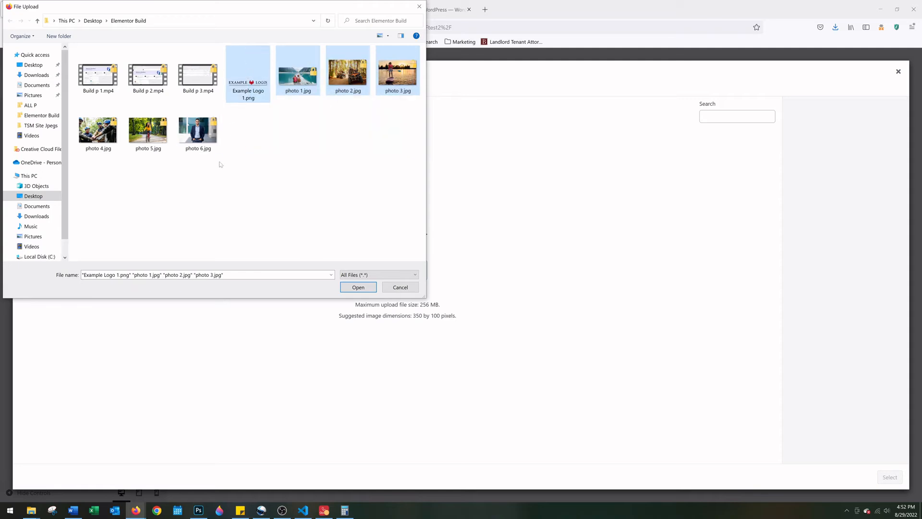
drag(220, 171, 72, 125)
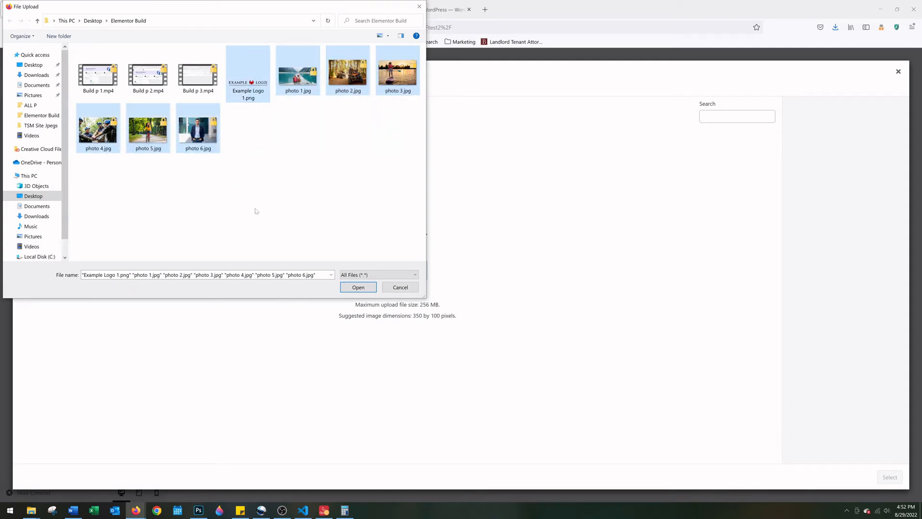
click(369, 287)
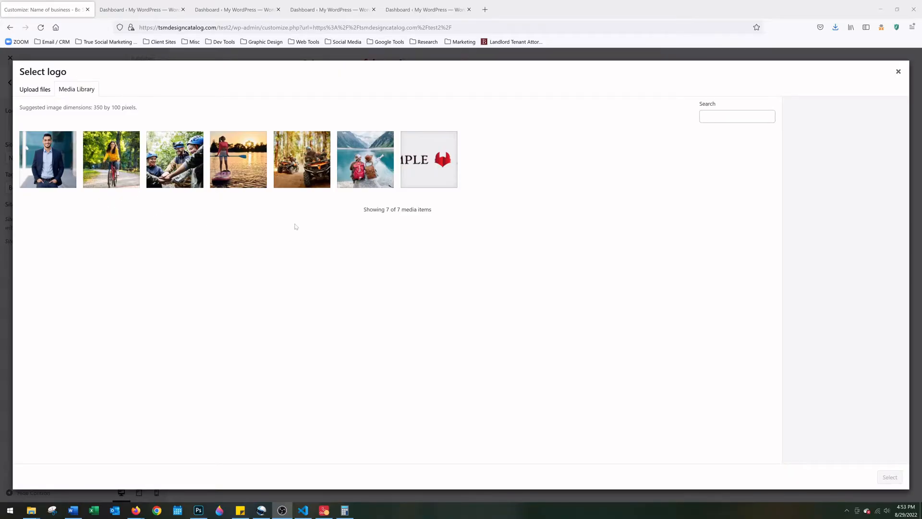
Review the uploaded photos' details and pick the Example Logo image
click(63, 154)
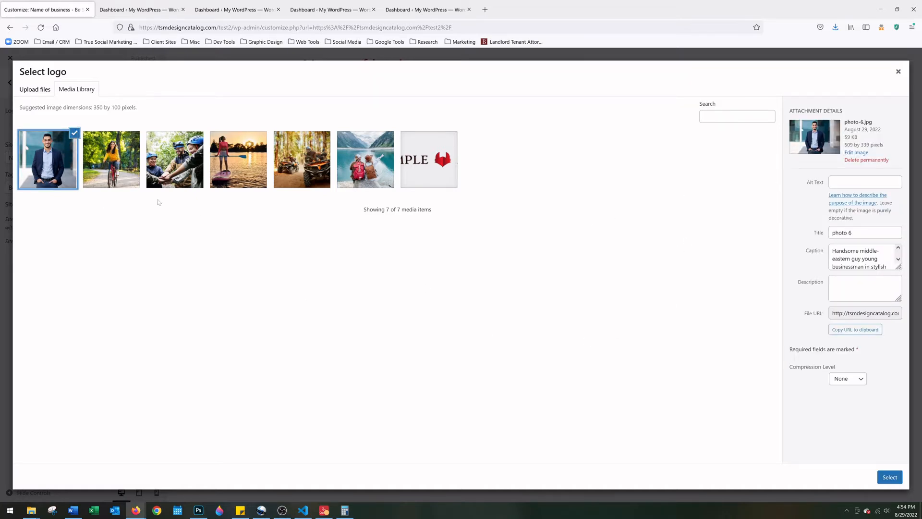
click(115, 172)
click(189, 167)
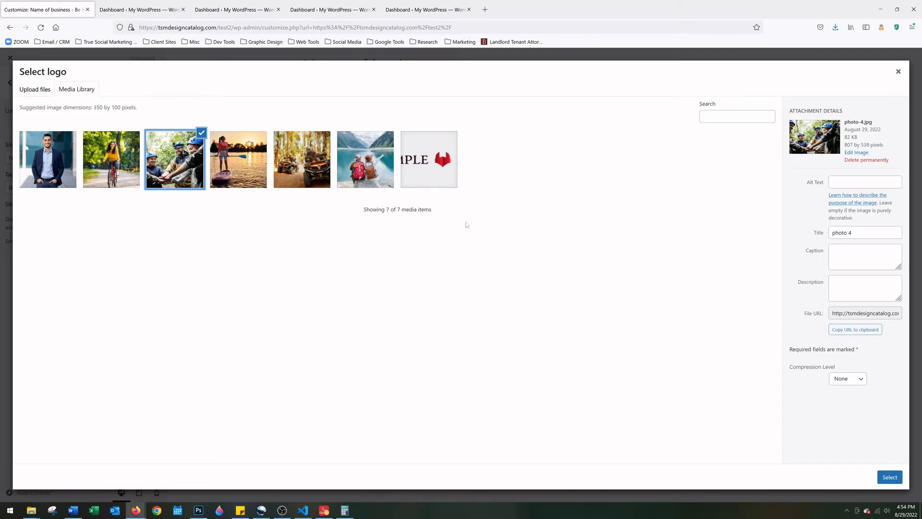
click(447, 185)
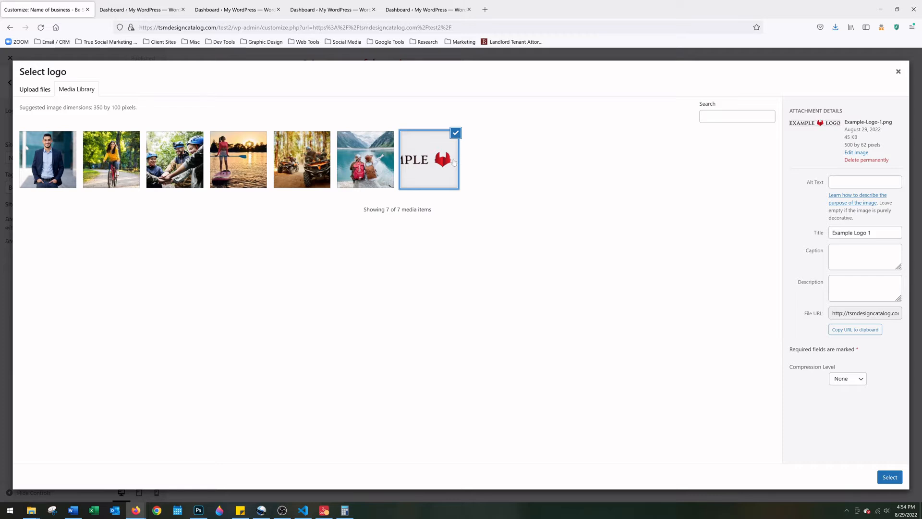
Crop the Example Logo to include both 'EXAMPLE' and 'LOGO' and set it as the site logo
click(898, 481)
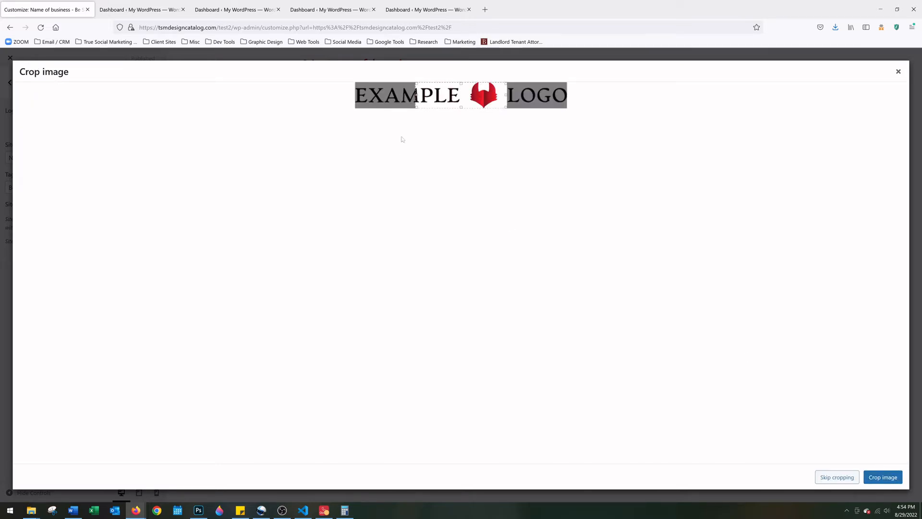
drag(505, 94, 604, 94)
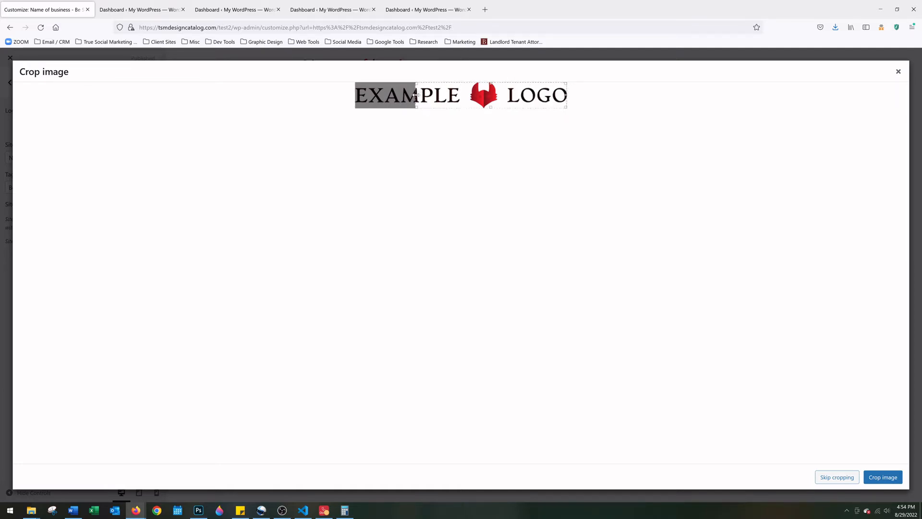
drag(419, 95, 350, 98)
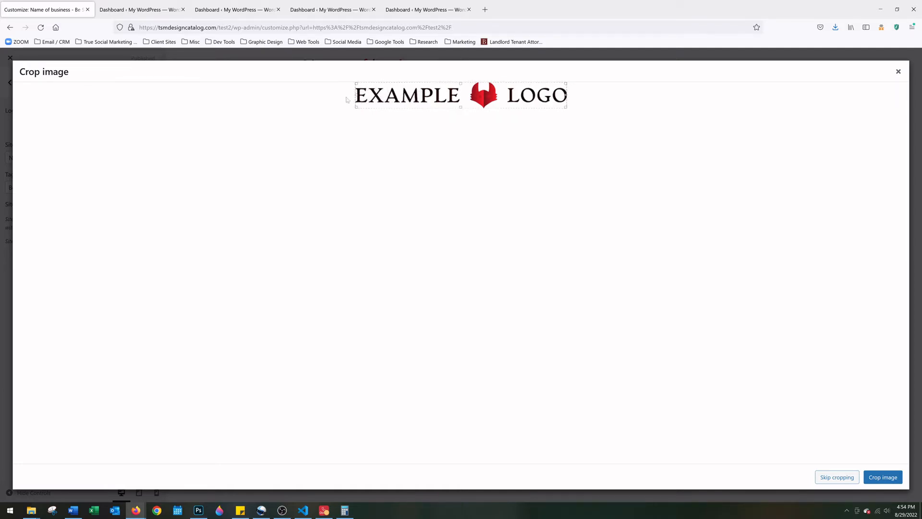
click(884, 477)
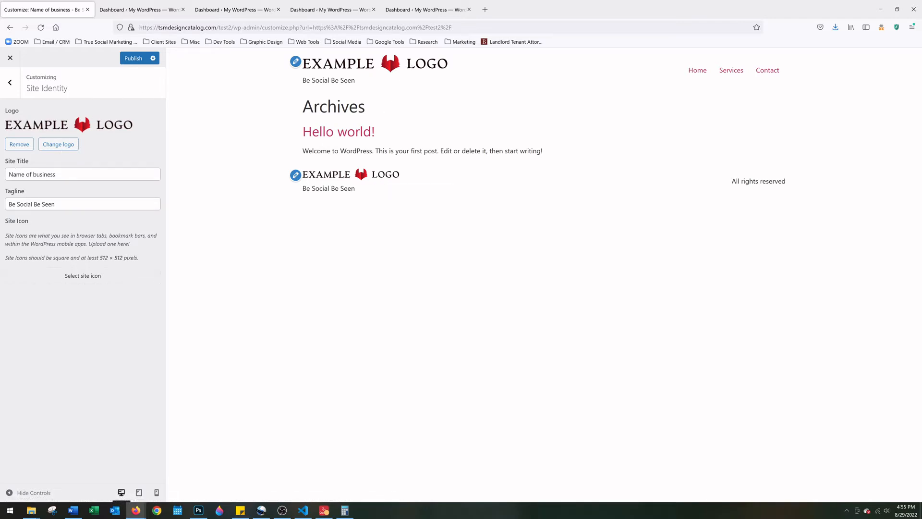
drag(58, 174, 7, 174)
click(58, 174)
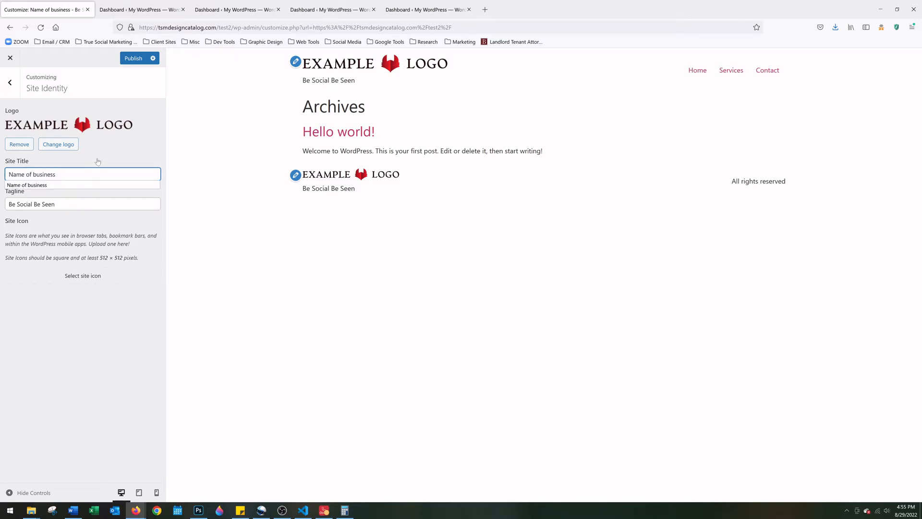
key(ctrl+a)
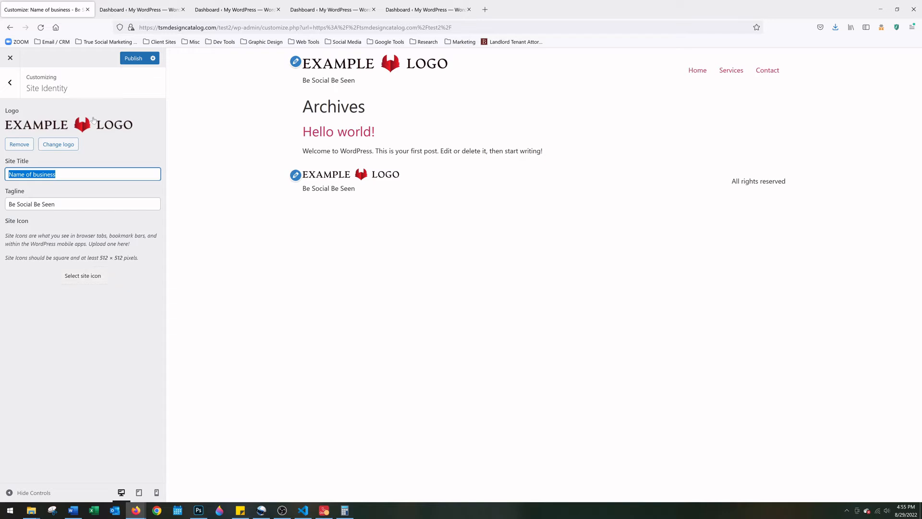
click(90, 278)
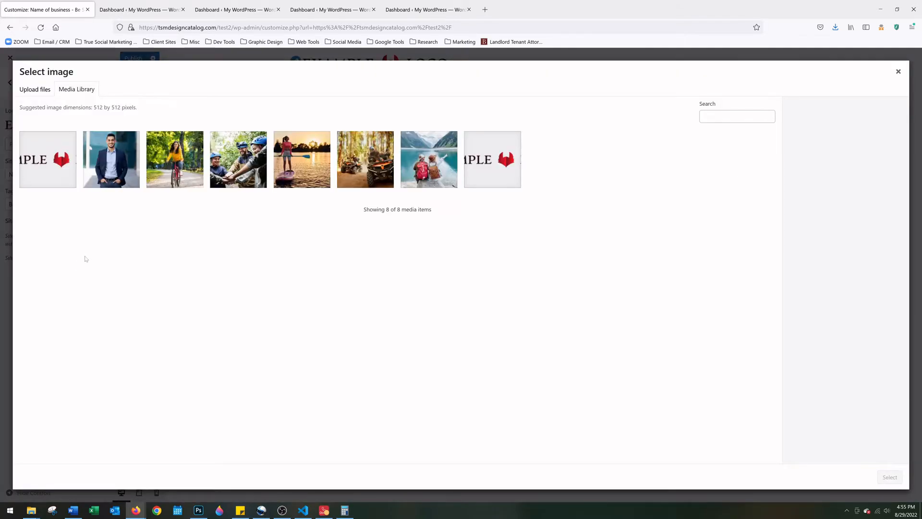
Choose the example logo from the Media Library as the site icon and centre the crop on its red mark
click(50, 174)
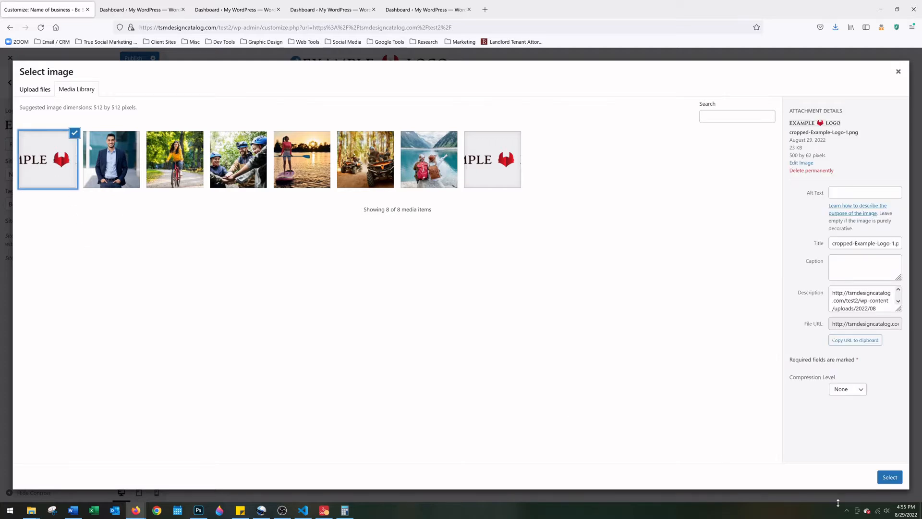
click(889, 477)
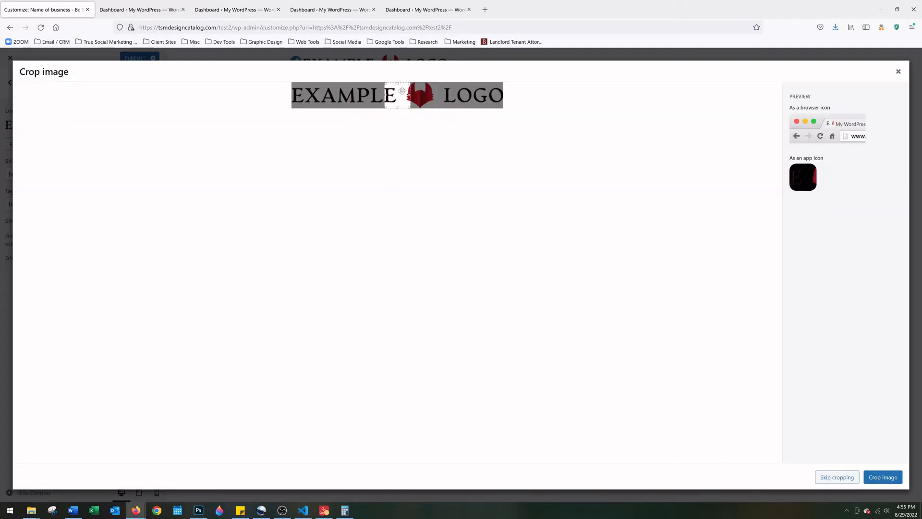
drag(402, 91, 423, 91)
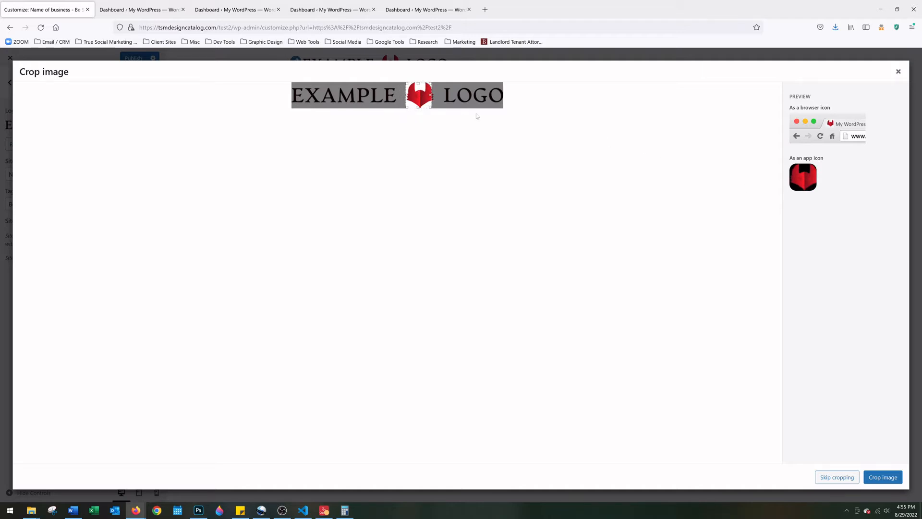
drag(420, 100, 420, 100)
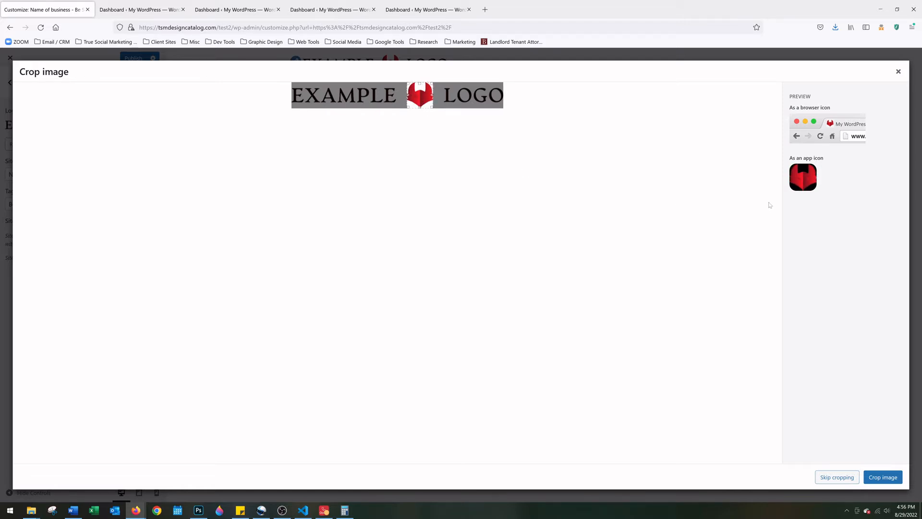
Apply the square crop, publish the new site icon, and bring up the Word document with the CSS
click(896, 477)
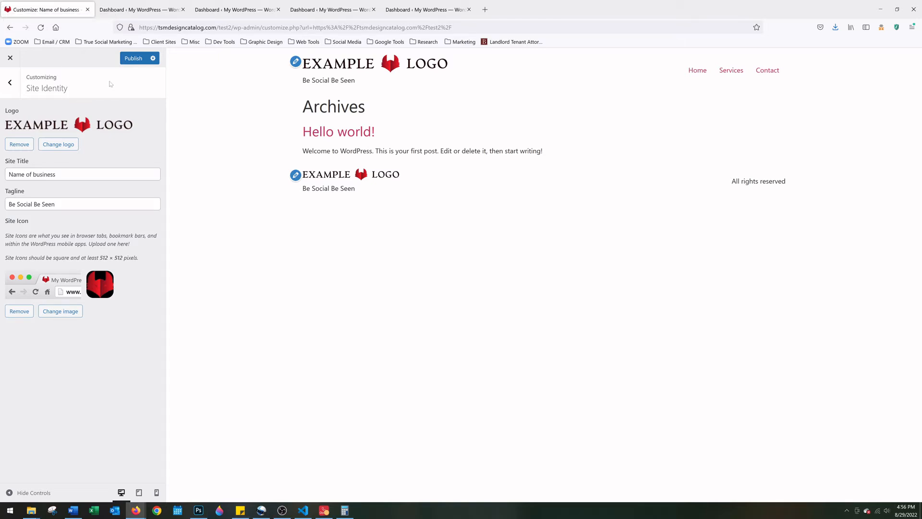
click(134, 58)
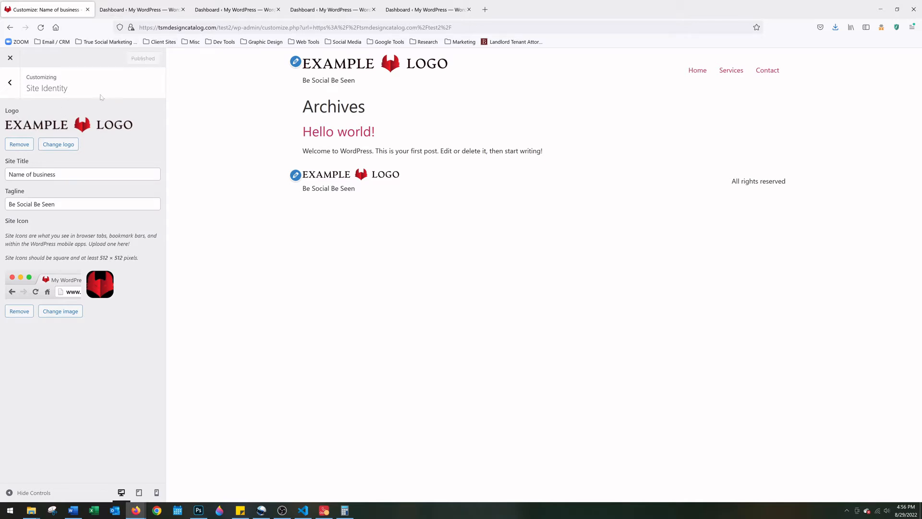
click(20, 90)
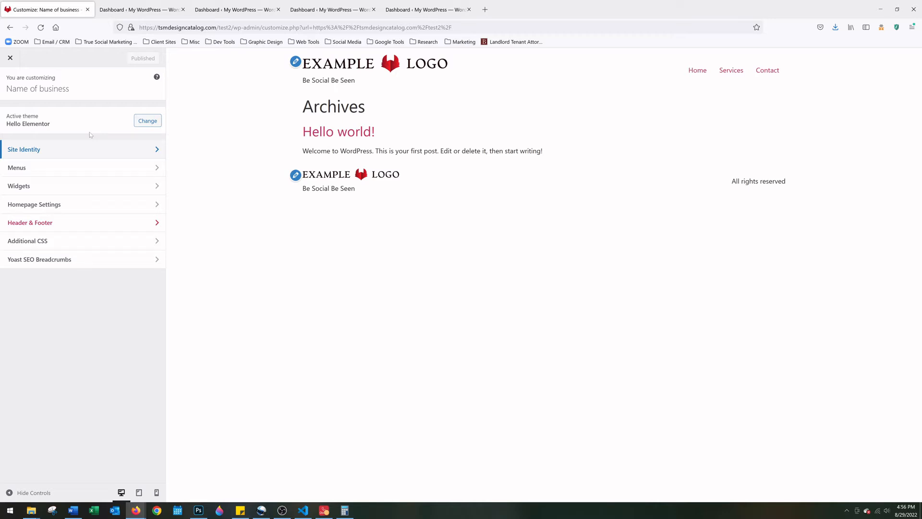
click(73, 509)
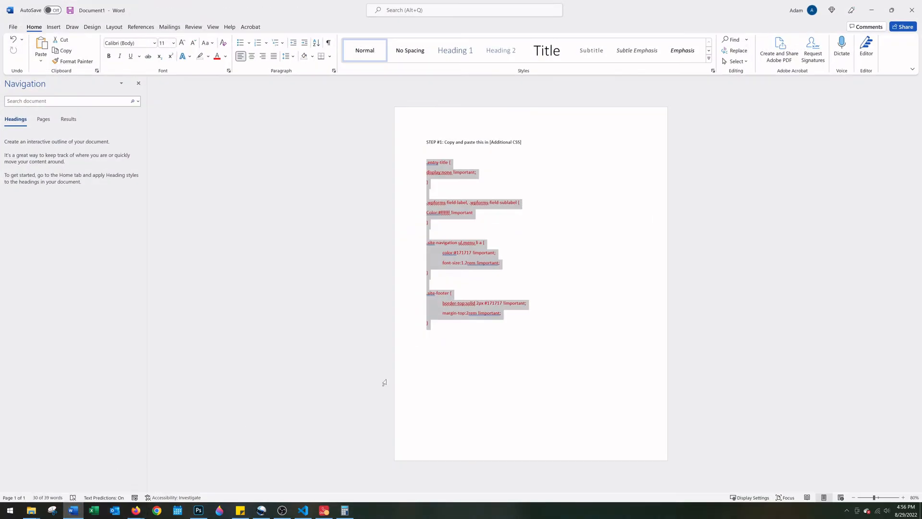
Copy the four CSS rules under the Step #1 heading in Word, then return to Firefox
click(549, 335)
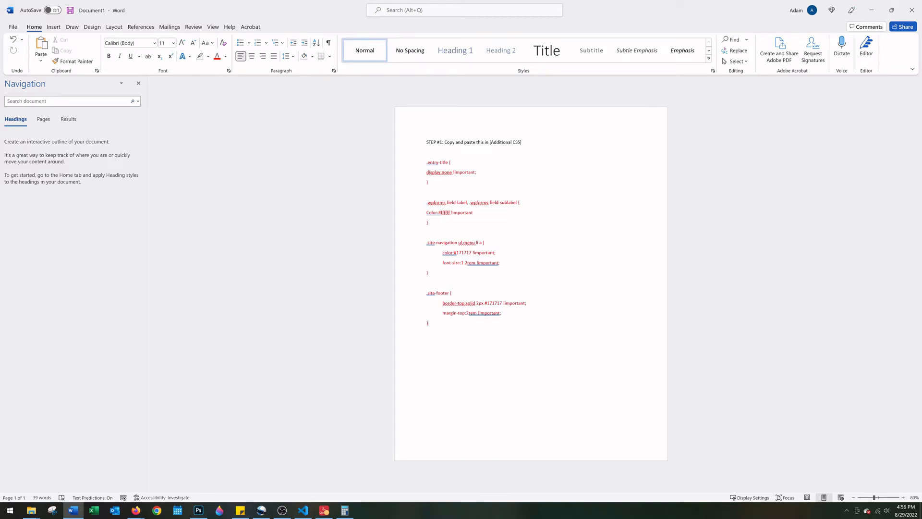
drag(430, 323, 426, 162)
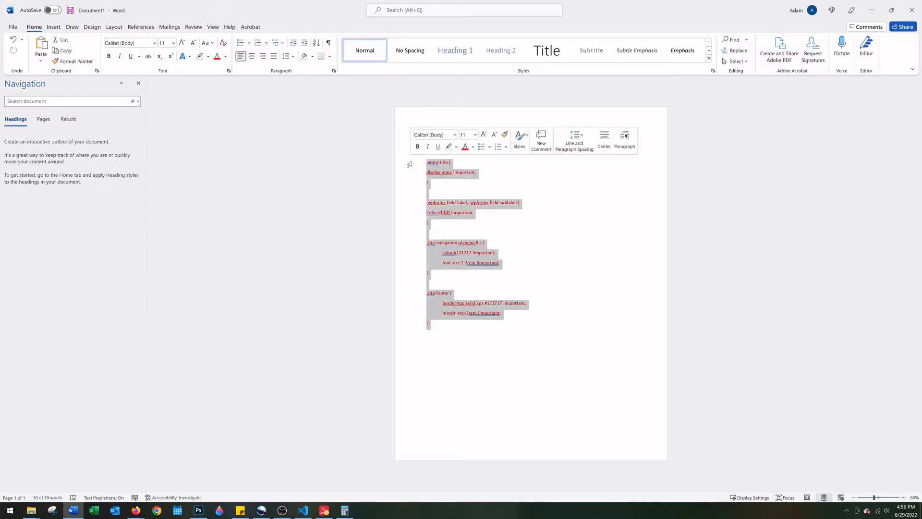
right_click(440, 173)
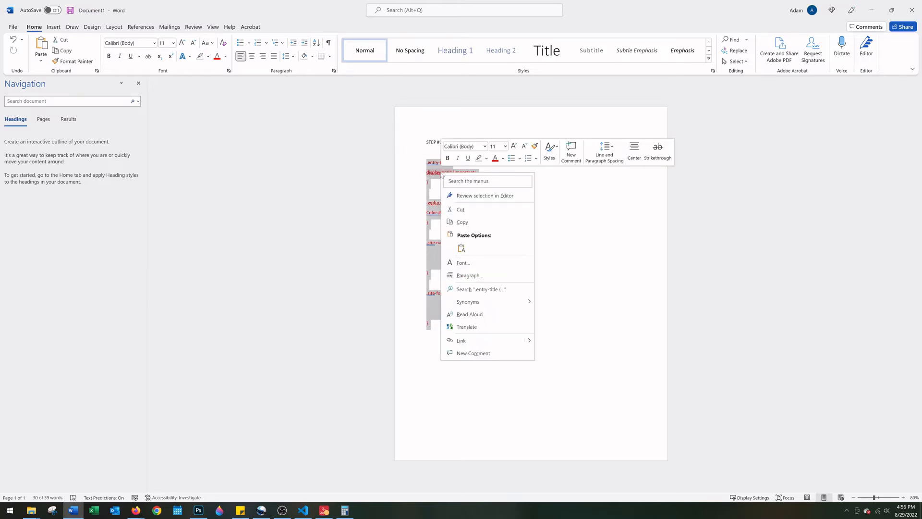
click(470, 226)
click(871, 10)
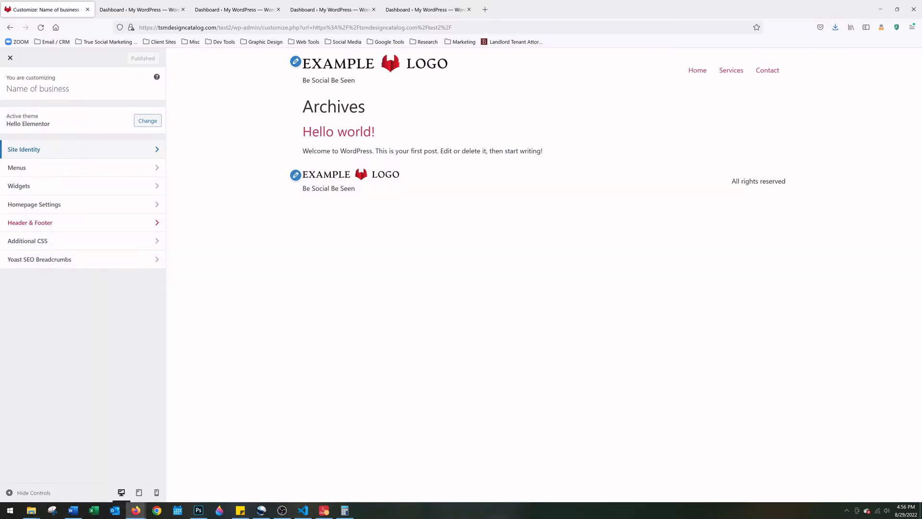
Paste the copied rules into Additional CSS, publish them, and go to the Dashboard tab
click(35, 247)
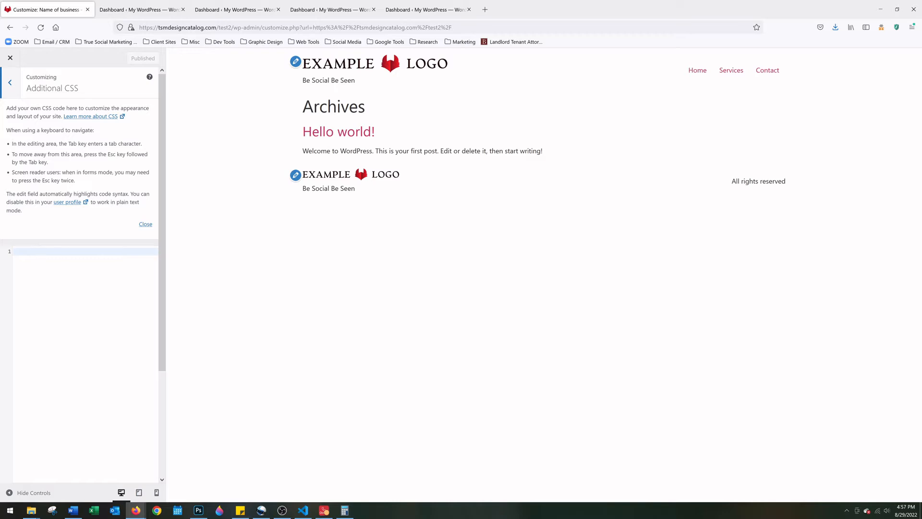
click(37, 251)
right_click(19, 253)
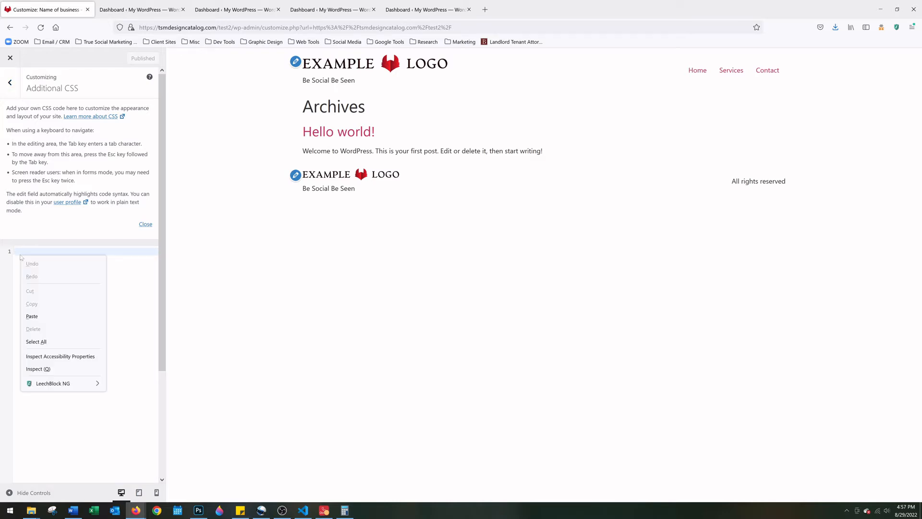
click(32, 317)
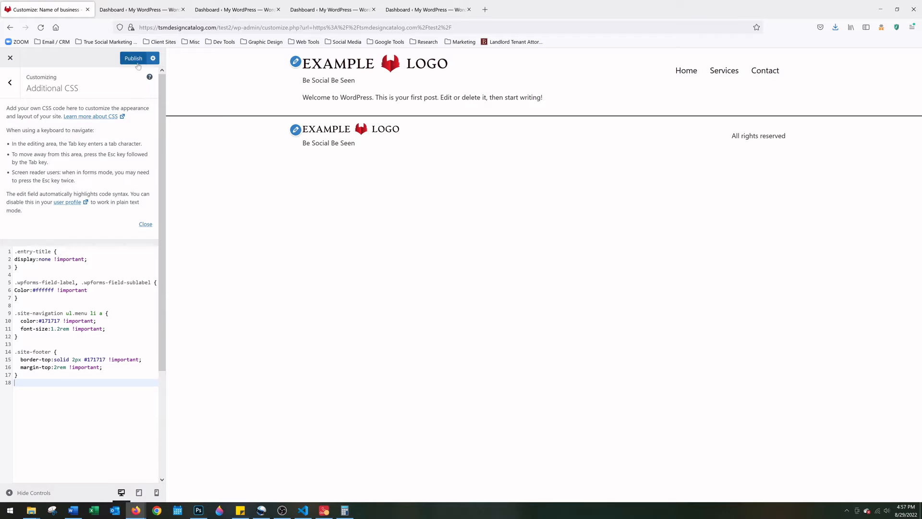
click(137, 62)
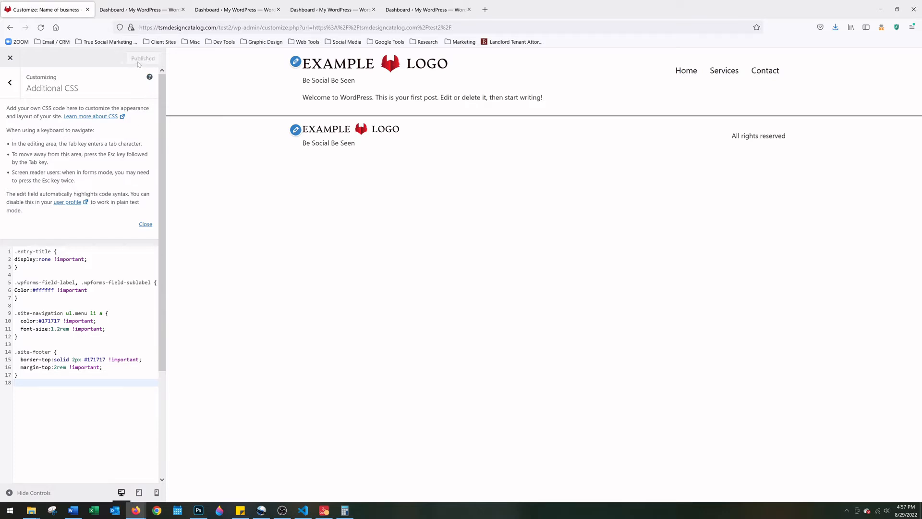
click(10, 83)
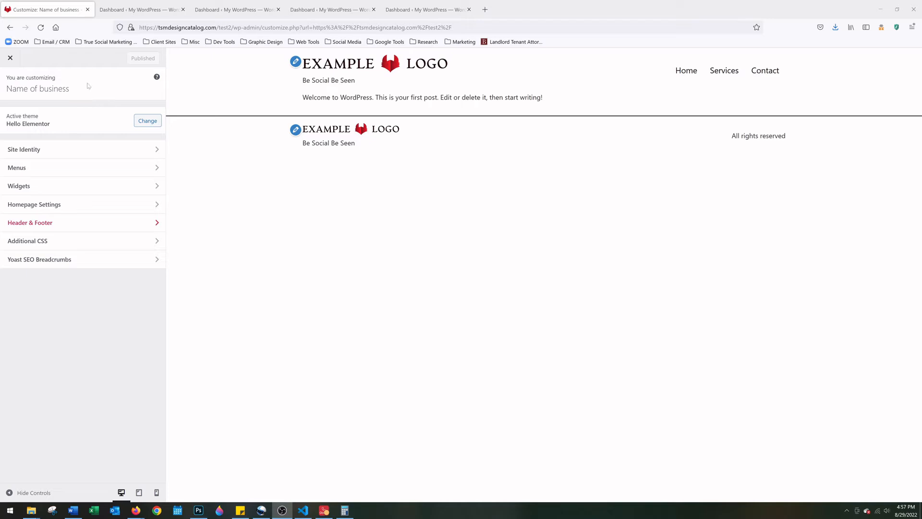
click(125, 4)
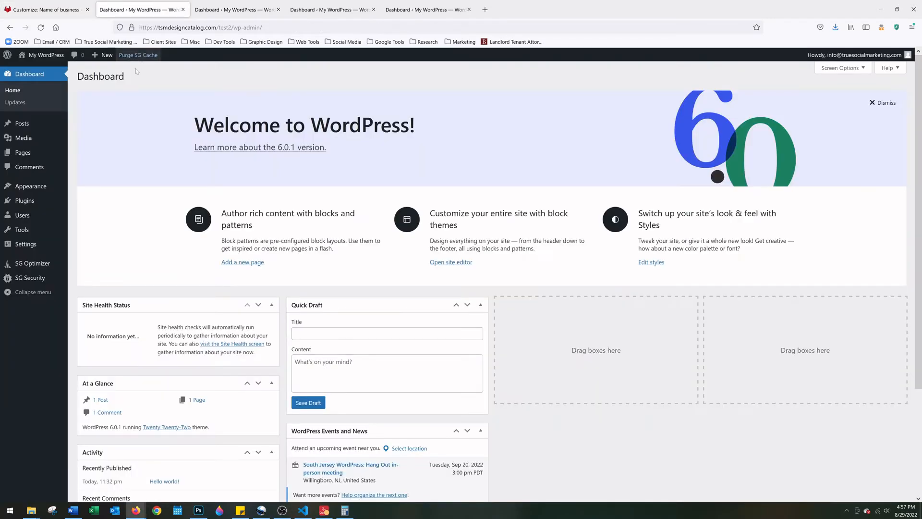
Open the Home page in the block editor from Pages > All Pages
mouse_move(38, 155)
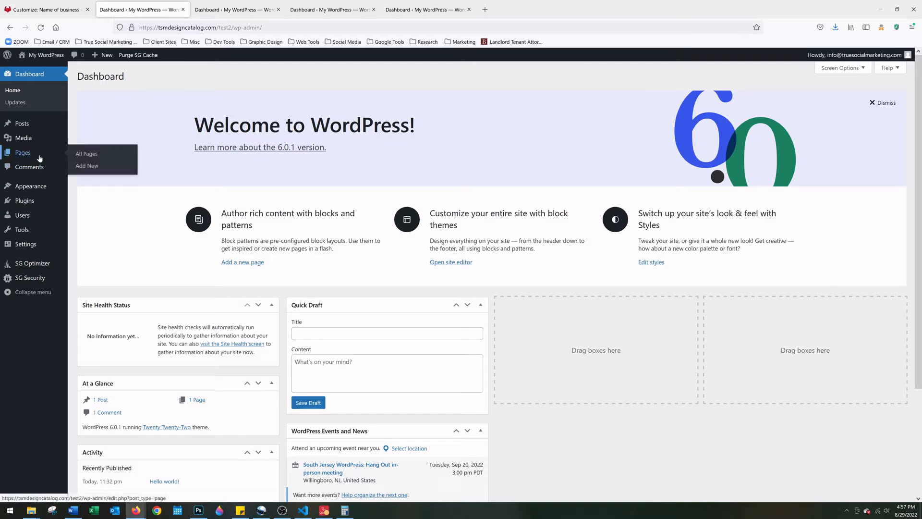
click(89, 156)
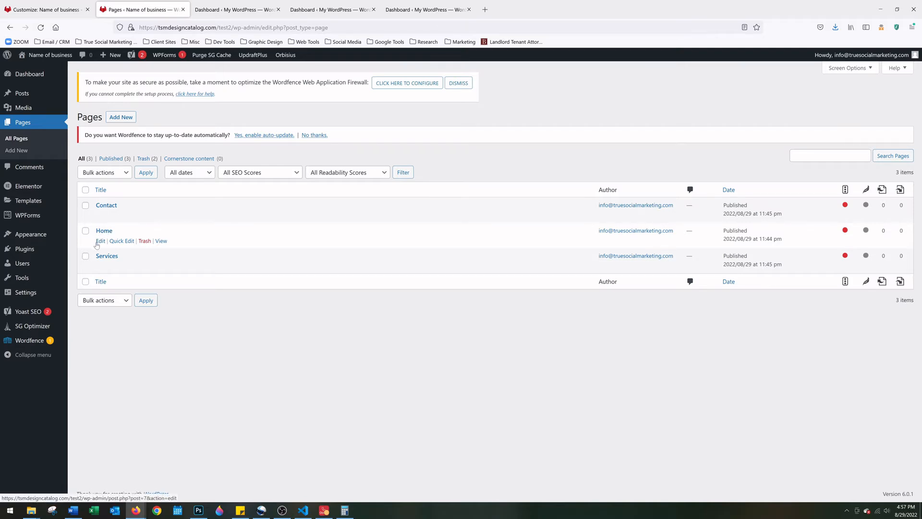
click(99, 241)
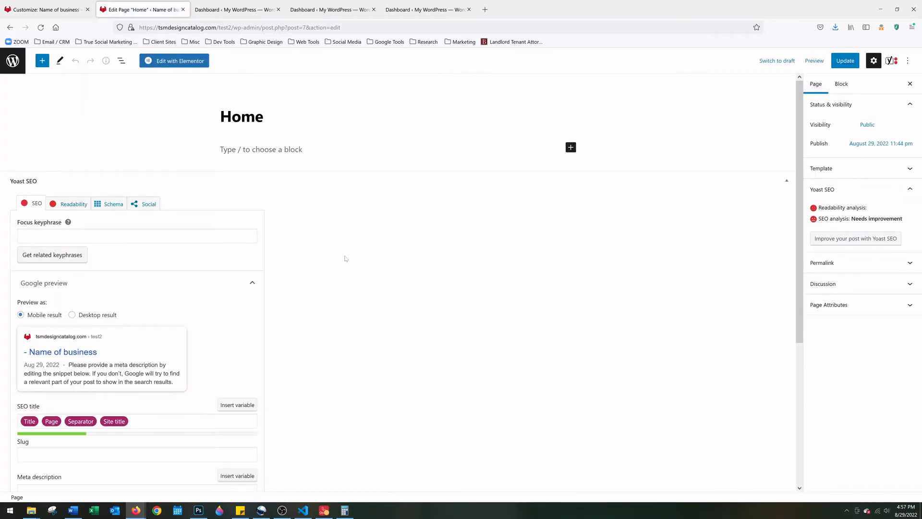
Launch Elementor on the Home page and dismiss the Yoast SEO for Elementor notice
click(191, 61)
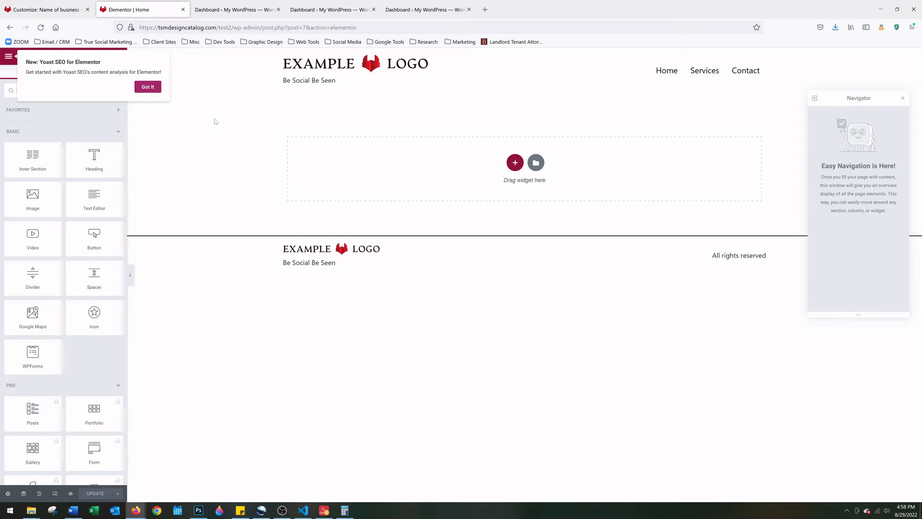
click(157, 86)
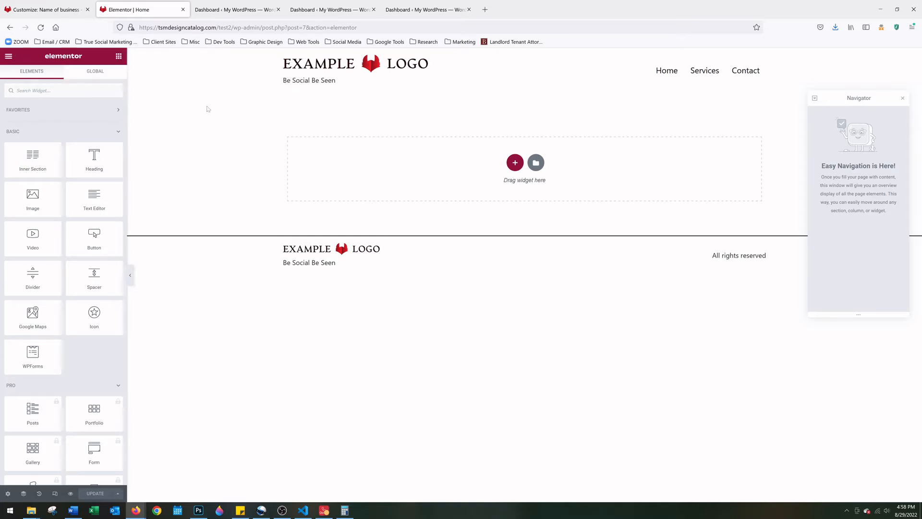
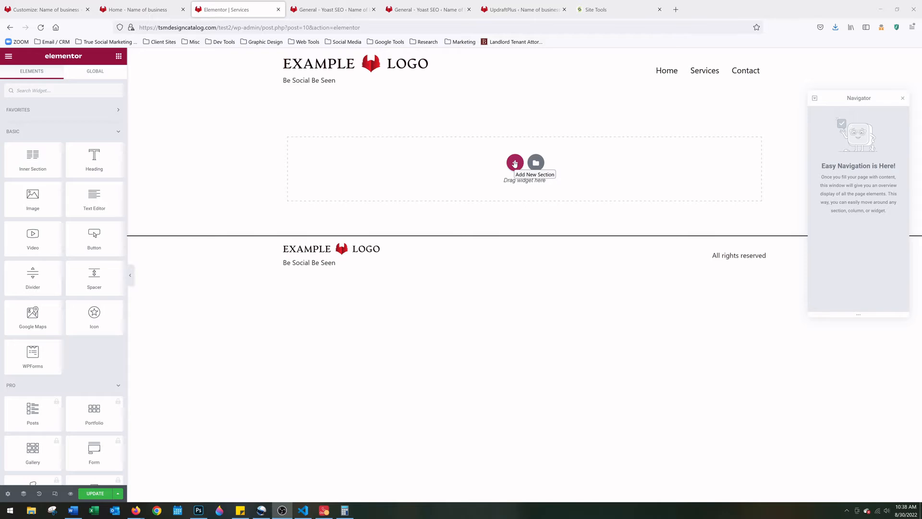
Add a single-column section above the widget drop area on the Services page
click(515, 163)
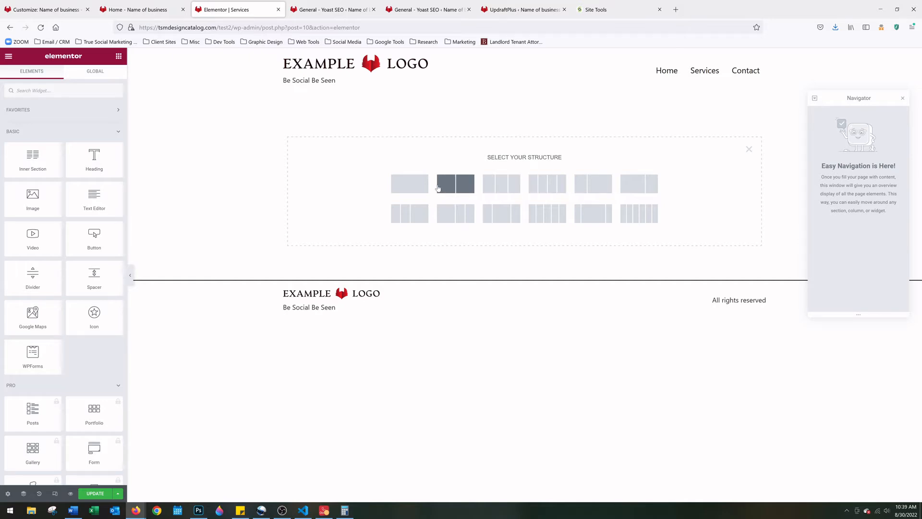
click(410, 184)
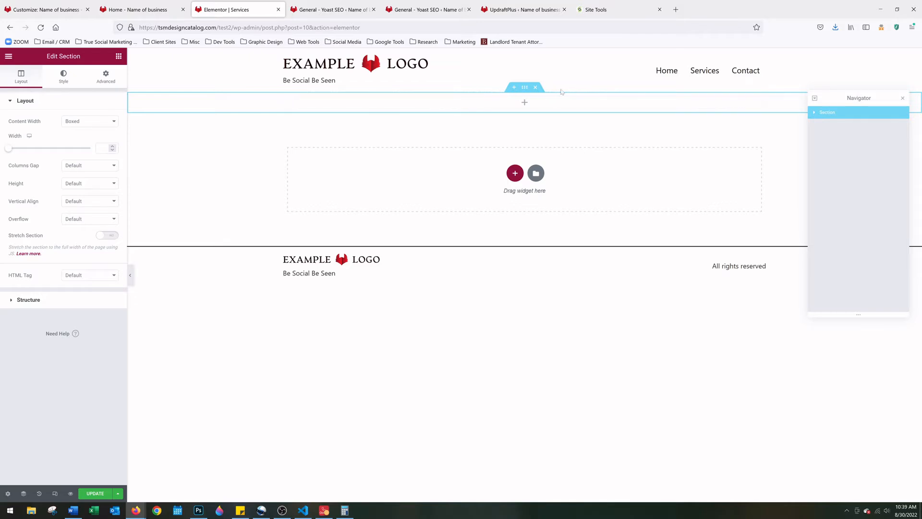
Show the Elements panel, browse the widget list, and collapse the PRO category
click(525, 106)
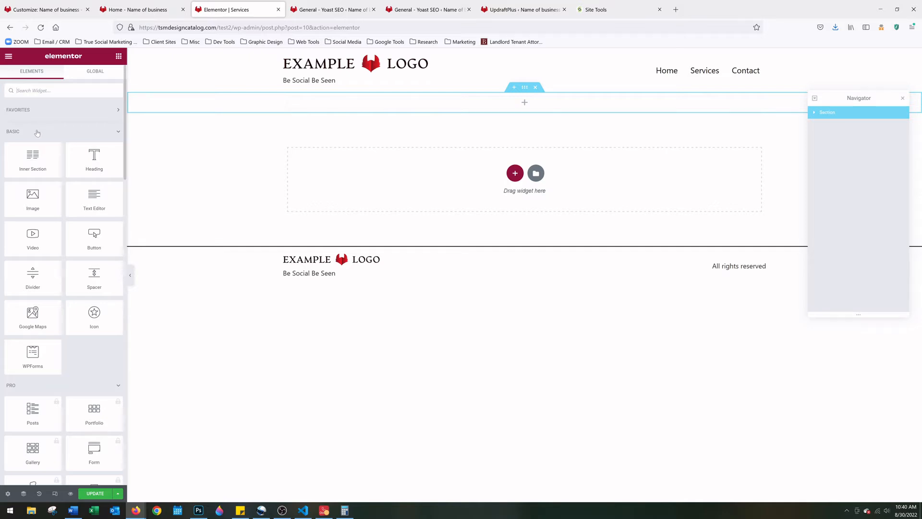
scroll(8, 135, down, 3)
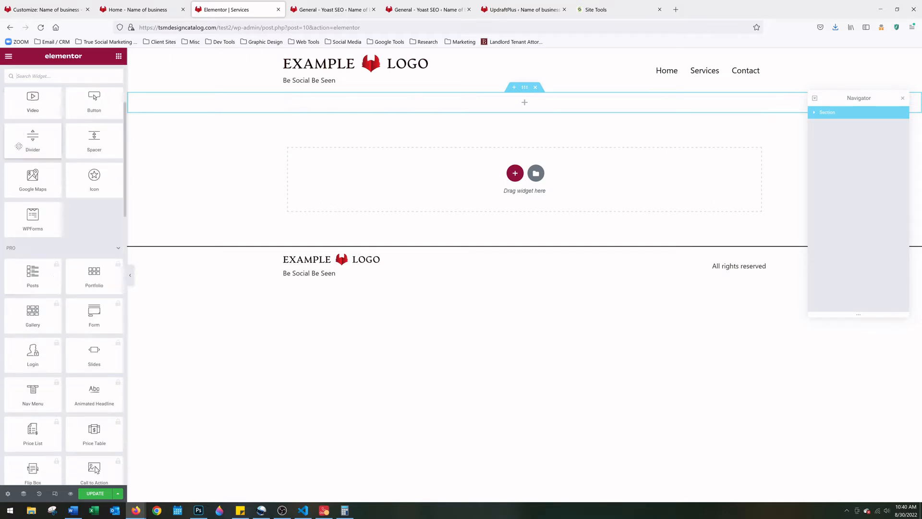
scroll(20, 259, down, 15)
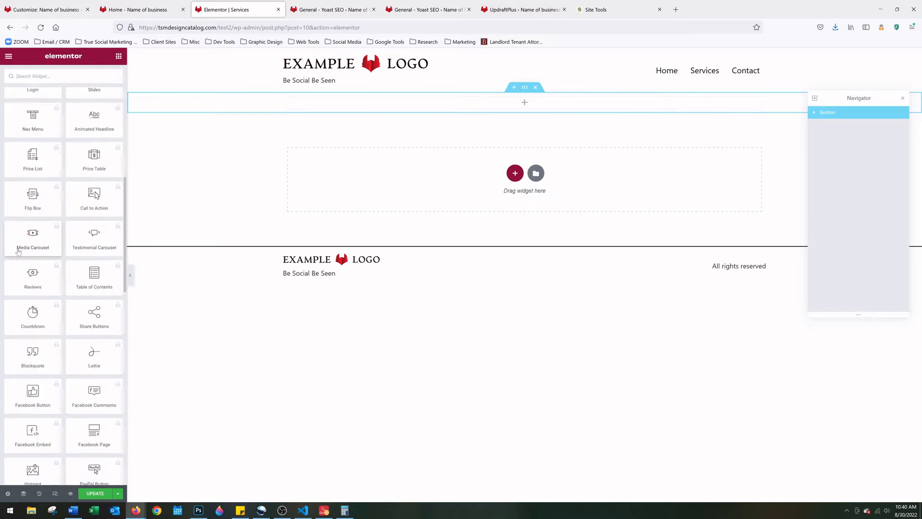
scroll(22, 275, up, 10)
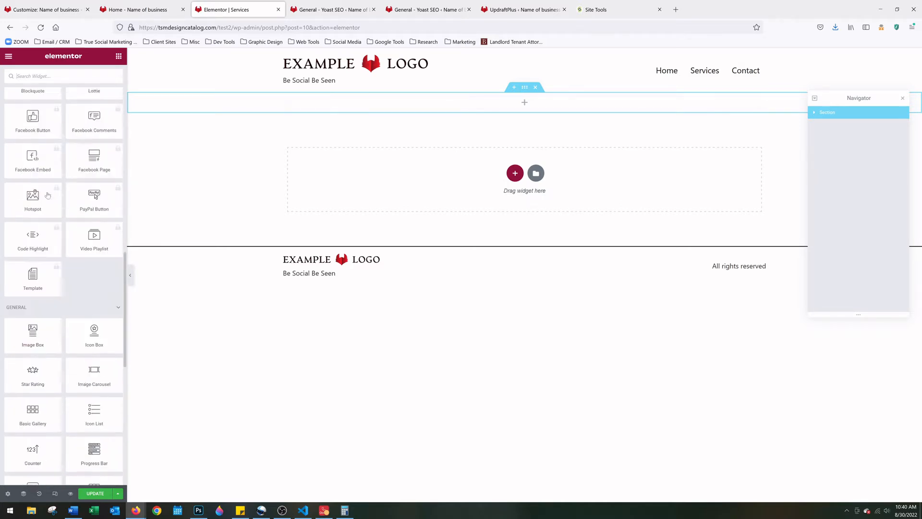
scroll(34, 260, up, 1)
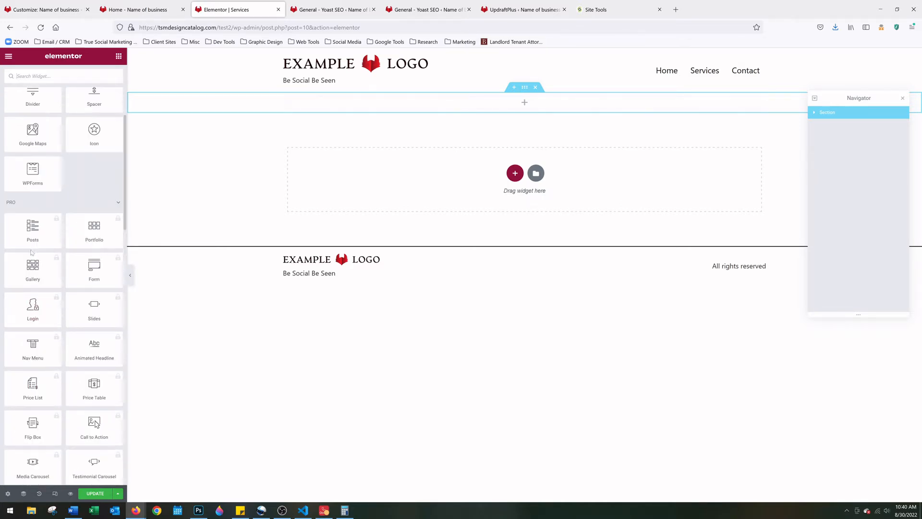
click(31, 206)
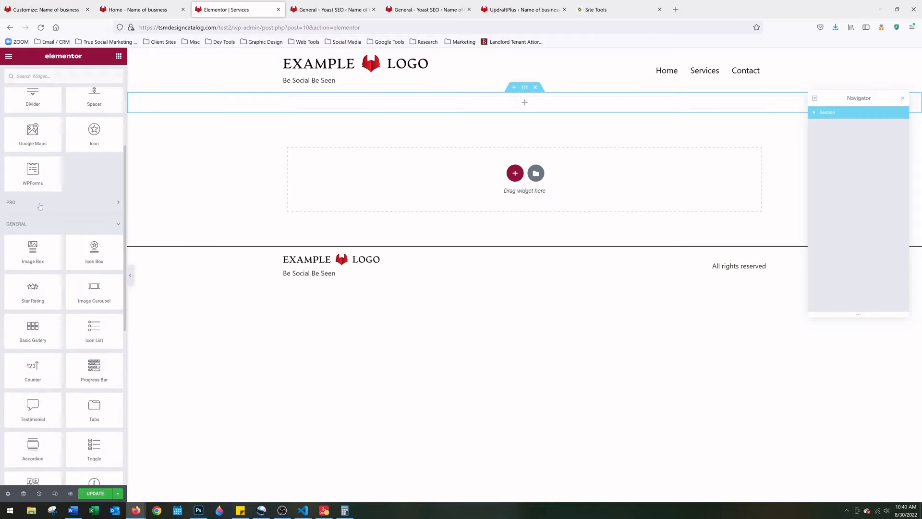
scroll(45, 224, up, 4)
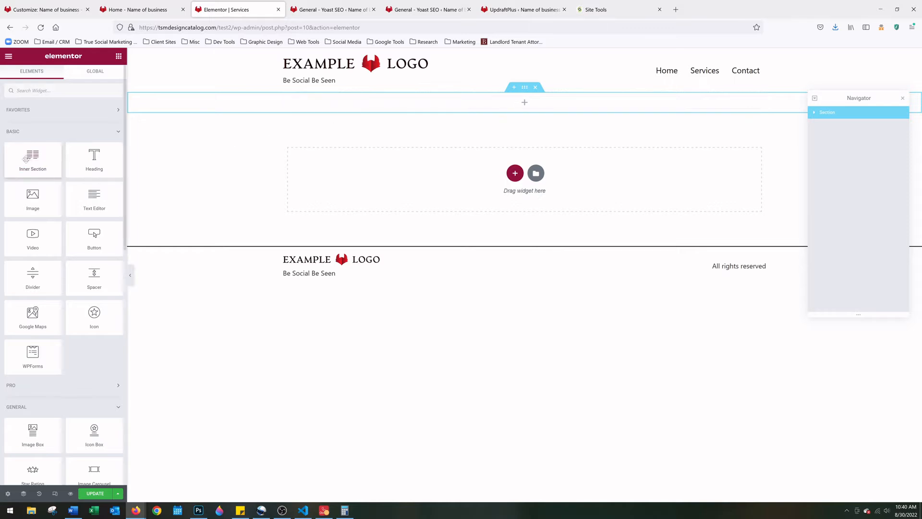
drag(26, 158, 432, 111)
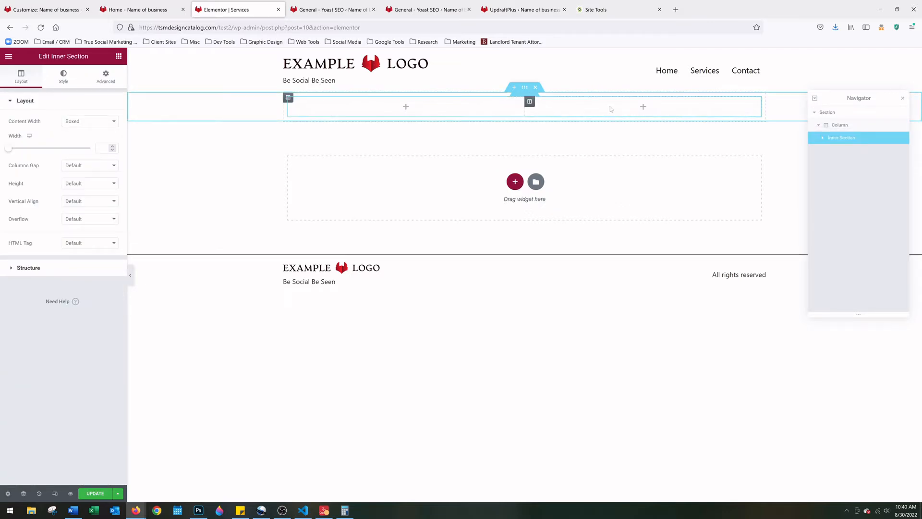
key(ctrl+z)
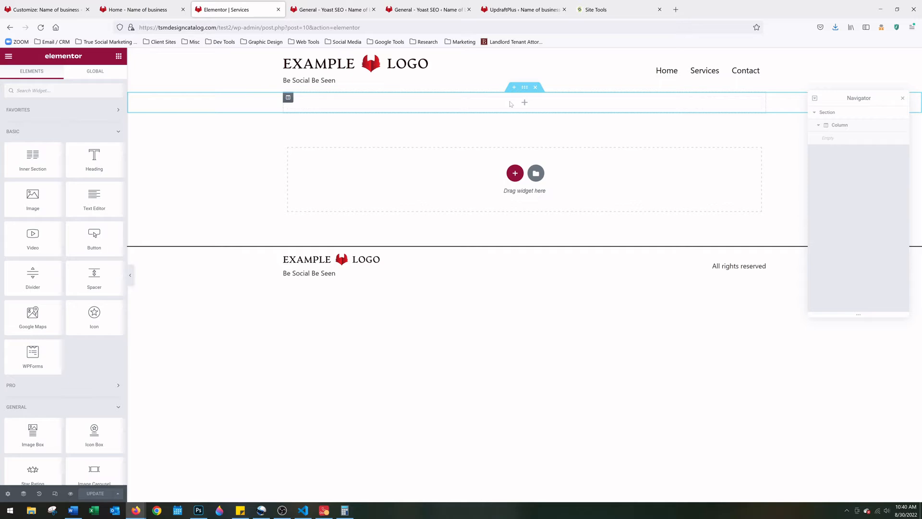
click(536, 88)
click(515, 163)
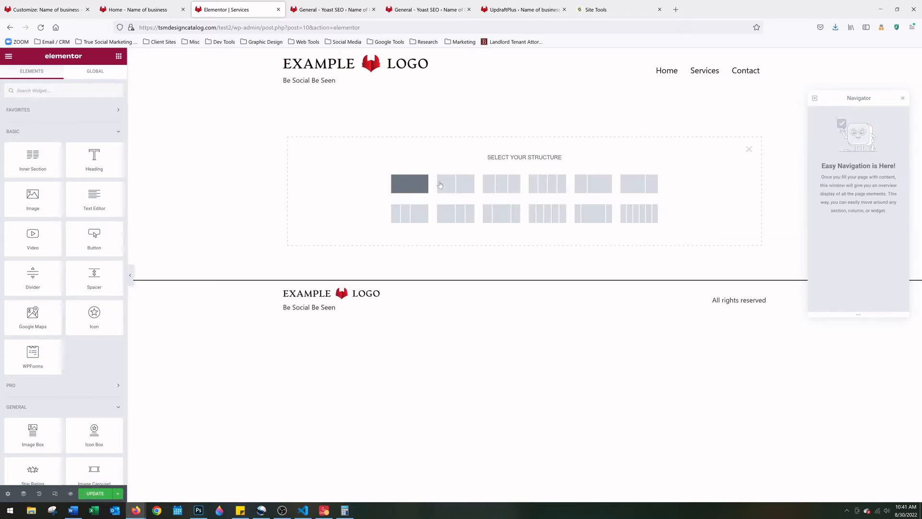
click(456, 184)
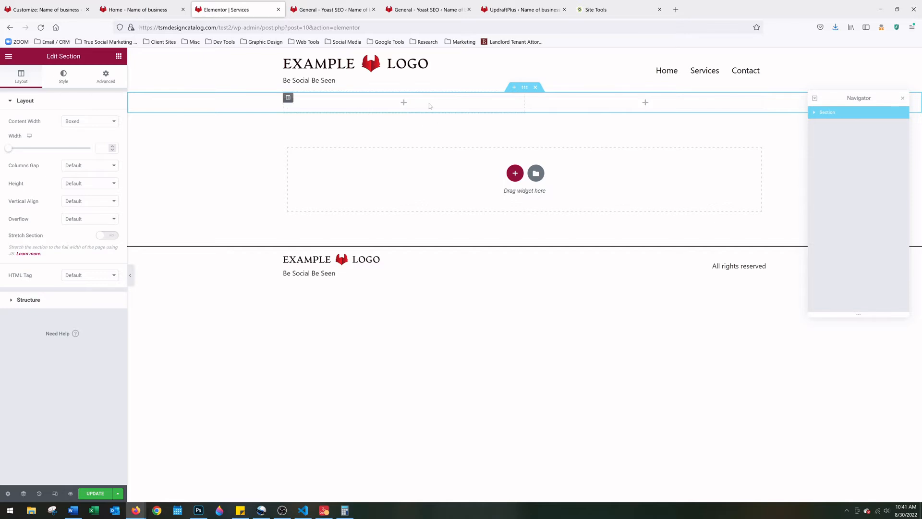
click(404, 103)
drag(31, 156, 405, 111)
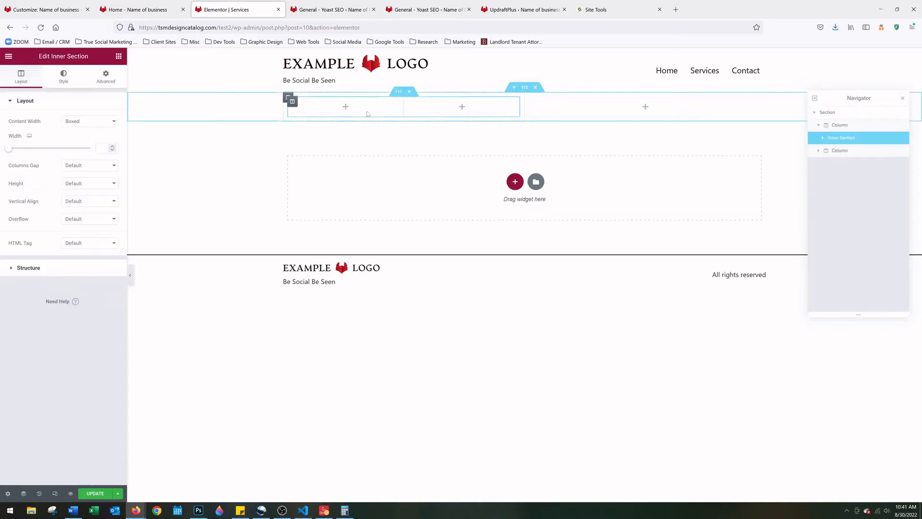
click(409, 91)
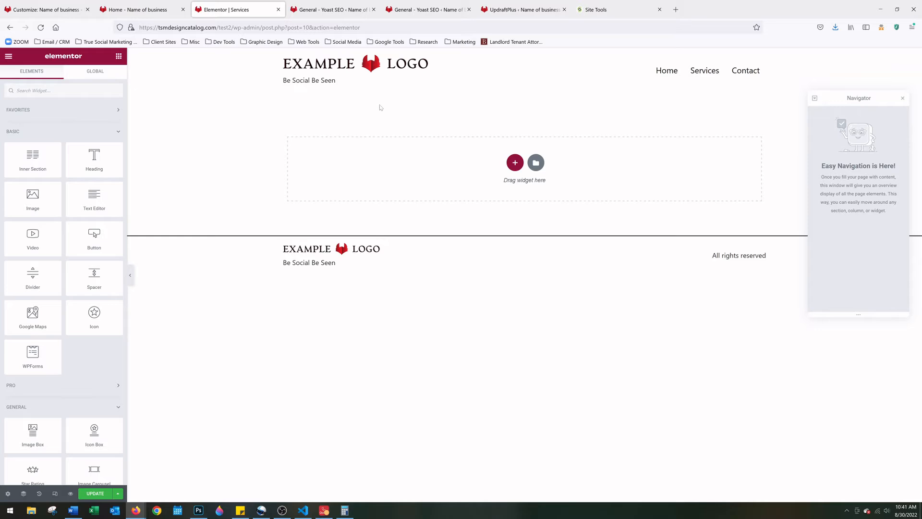
click(515, 163)
click(410, 184)
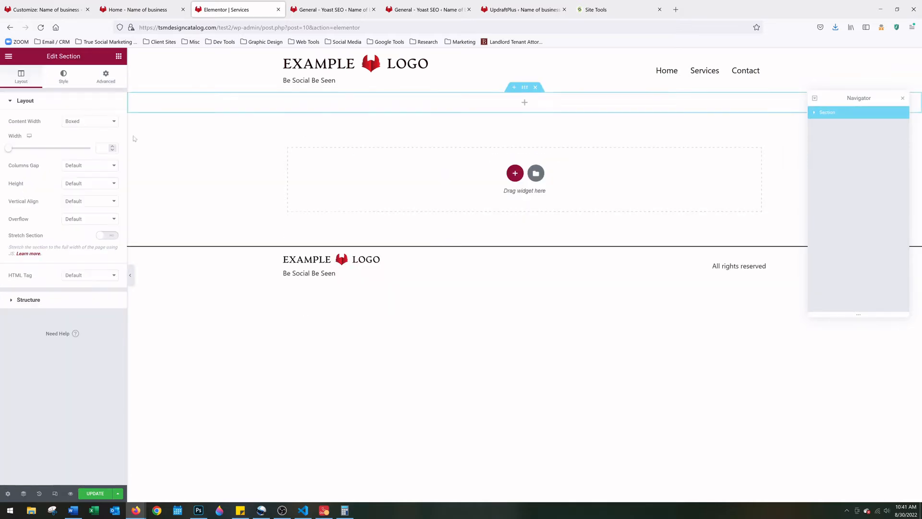
click(525, 103)
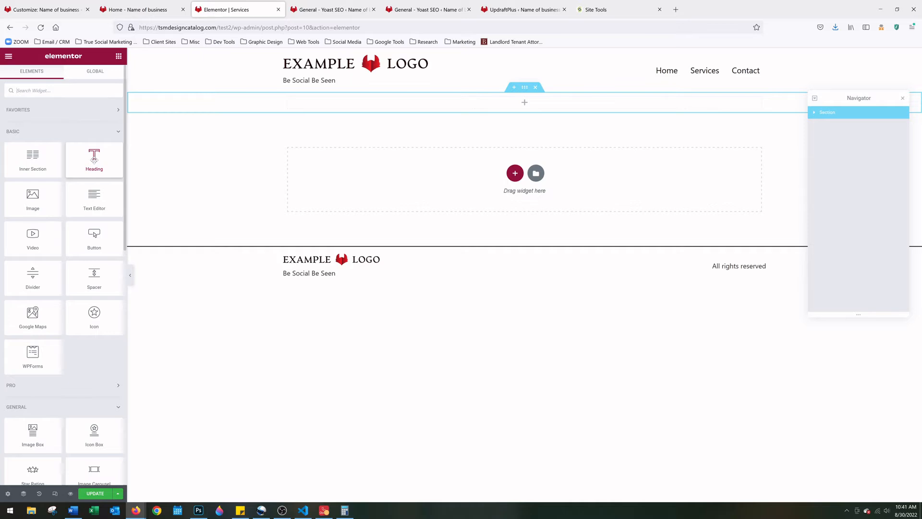
drag(94, 158, 535, 102)
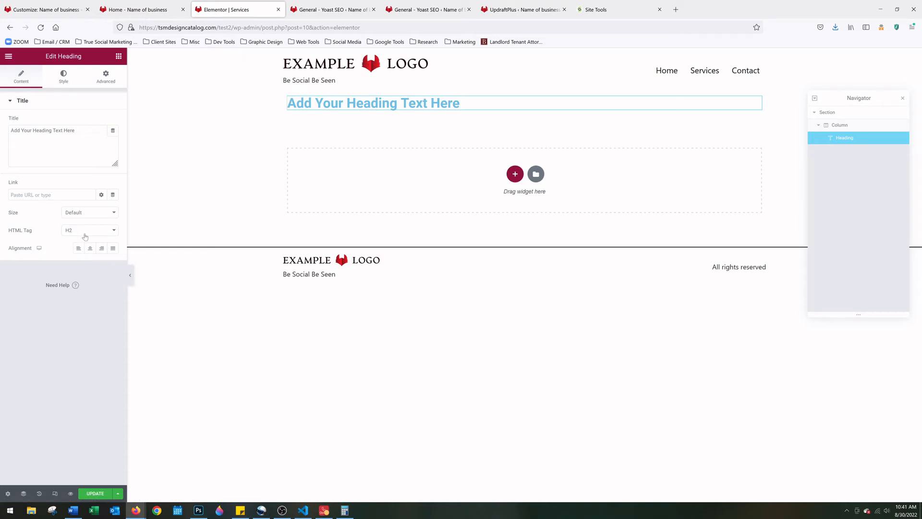
click(66, 78)
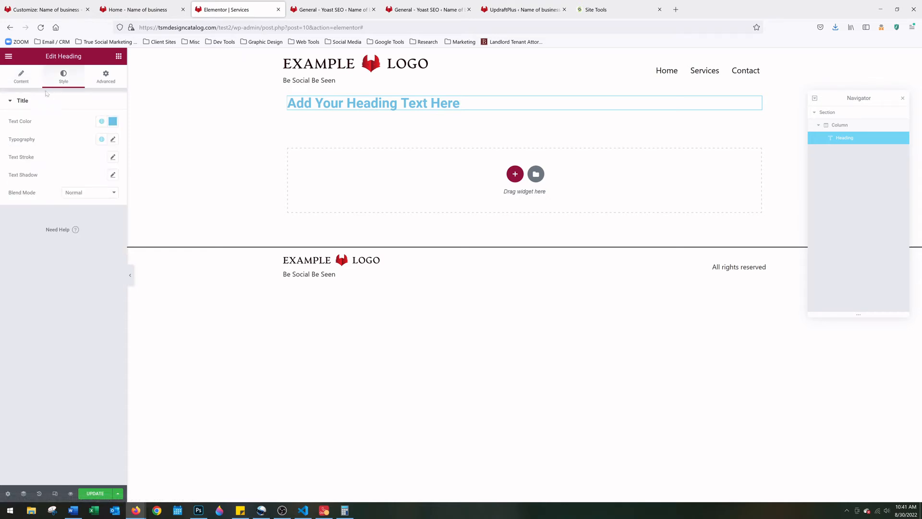
click(26, 83)
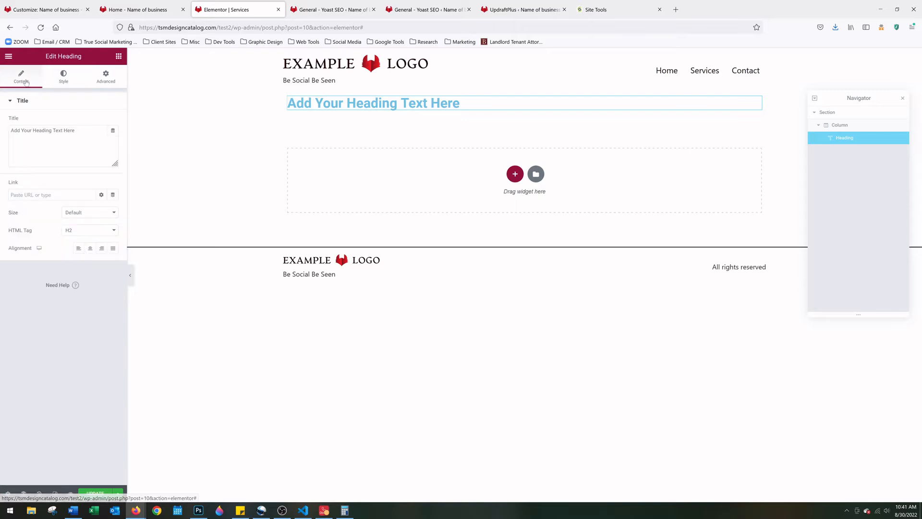
key(Delete)
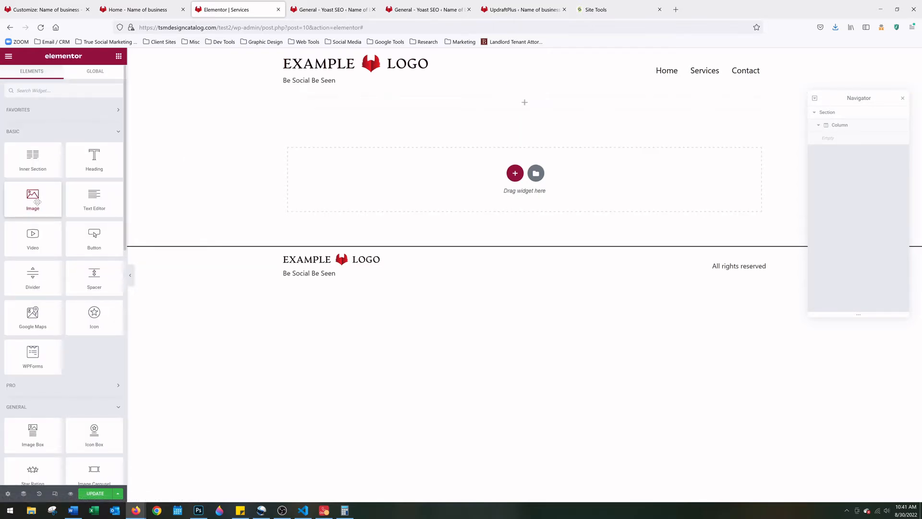
drag(37, 202, 461, 105)
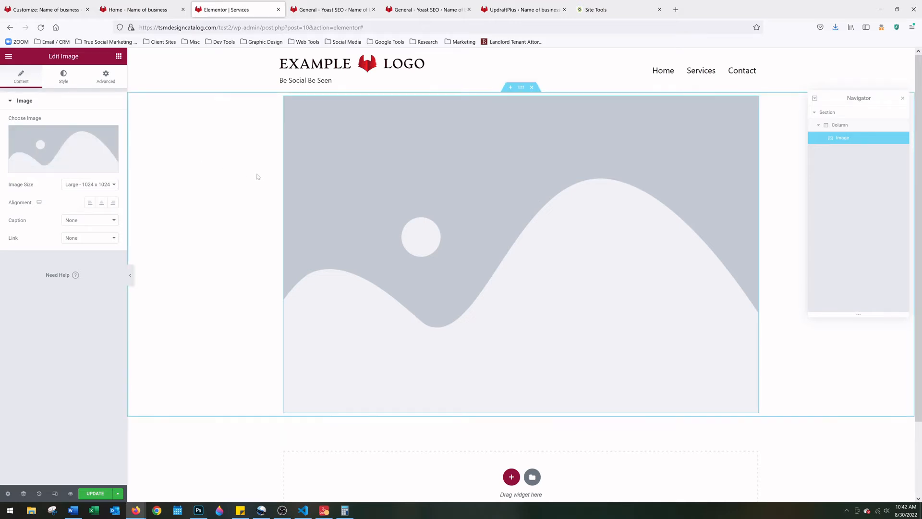
key(Delete)
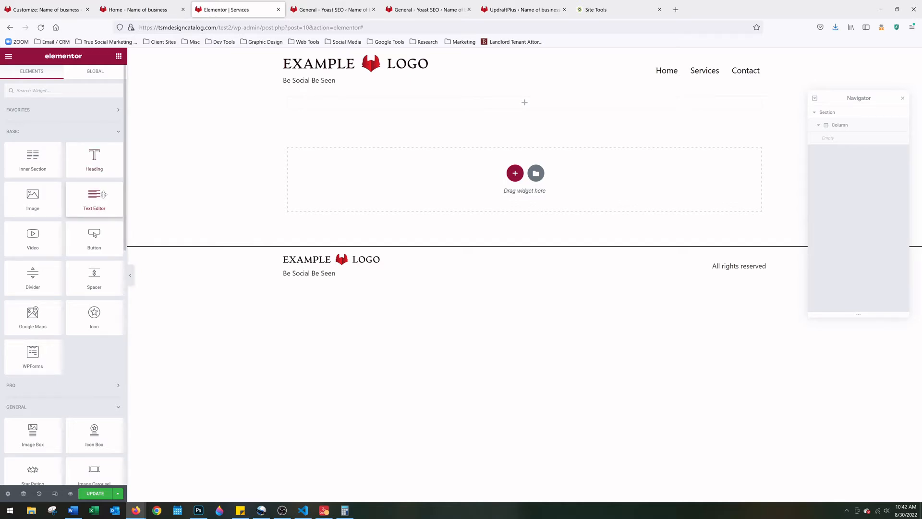
drag(103, 194, 494, 103)
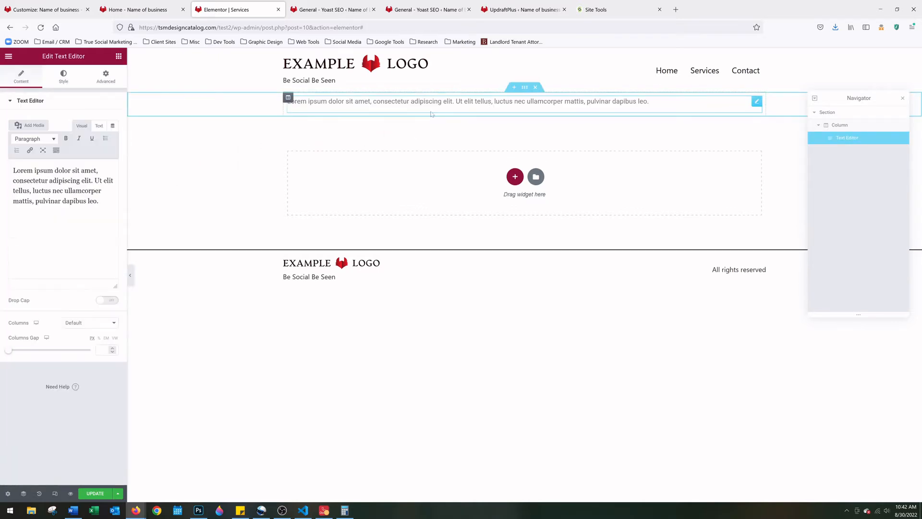
key(Delete)
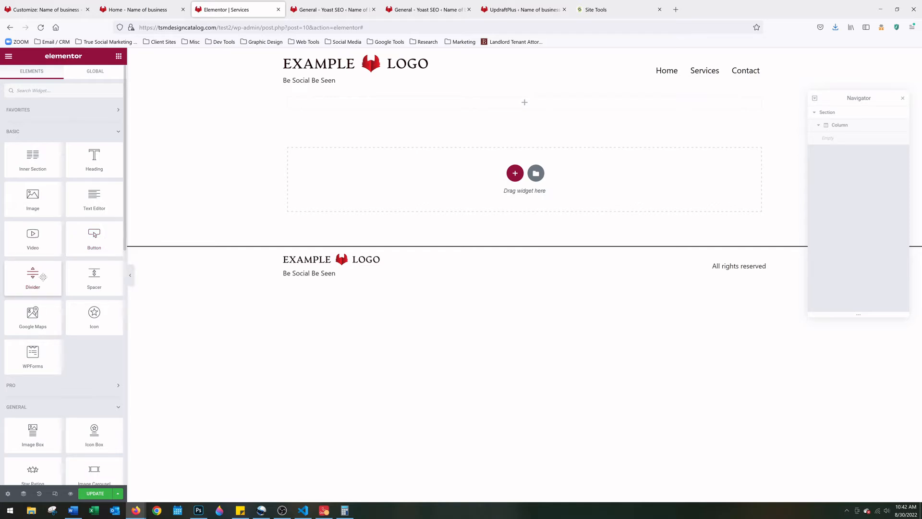
Try Divider, Spacer and Google Maps widgets in the top section, deleting each one
drag(42, 276, 524, 102)
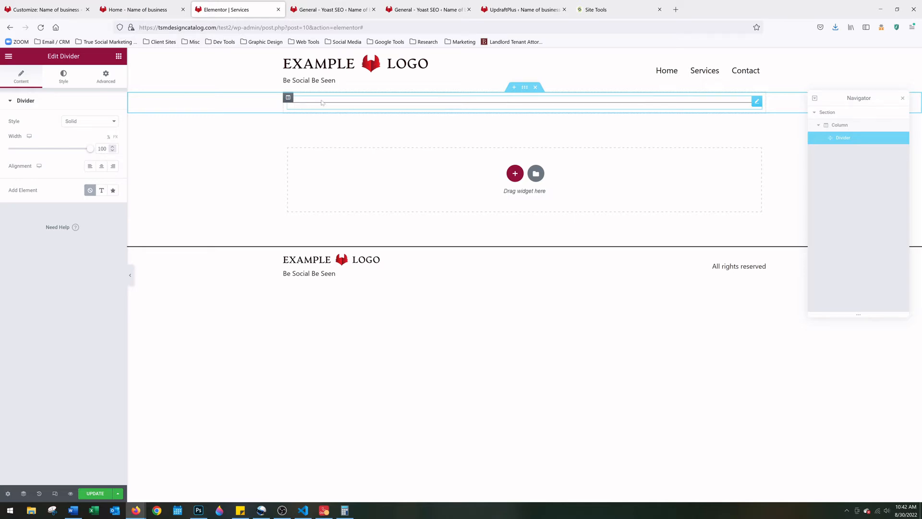
key(Delete)
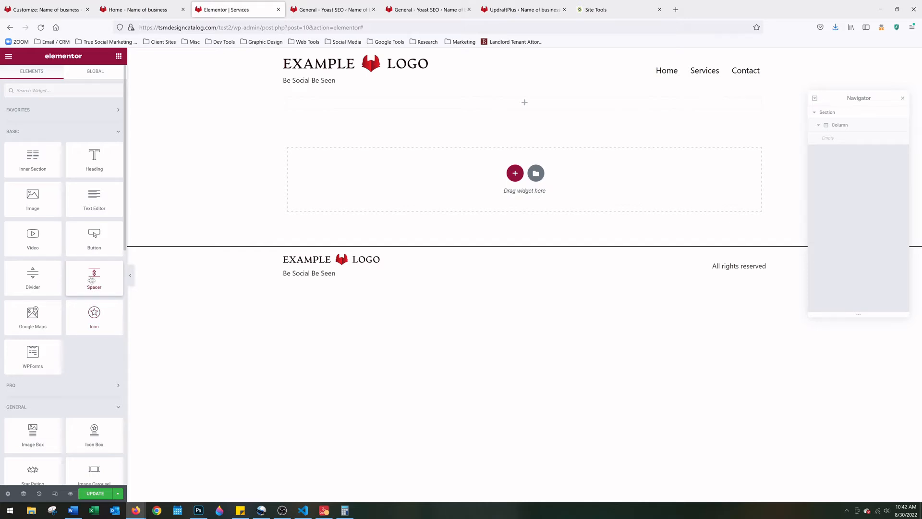
drag(91, 280, 502, 102)
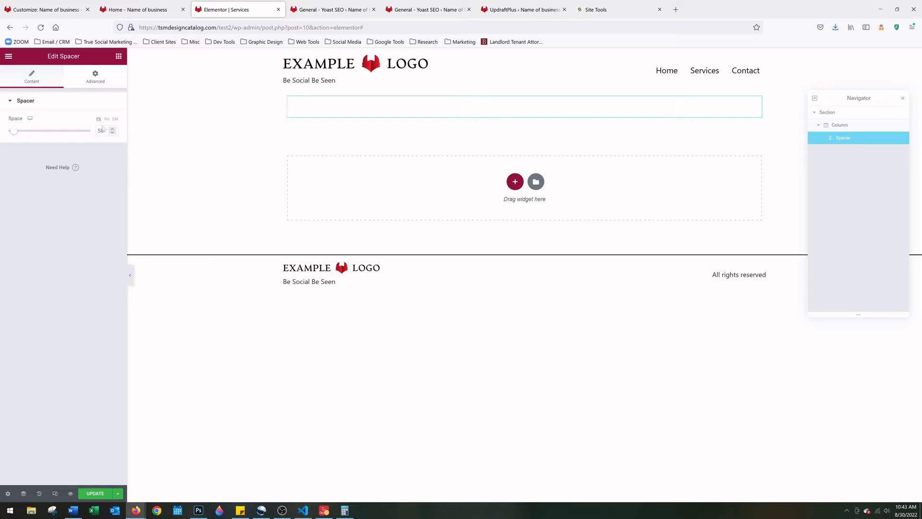
key(Delete)
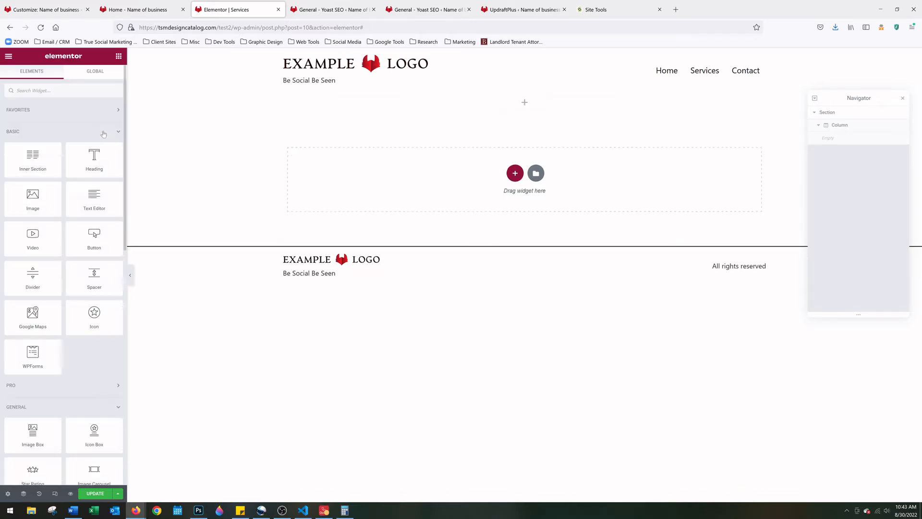
drag(45, 312, 500, 102)
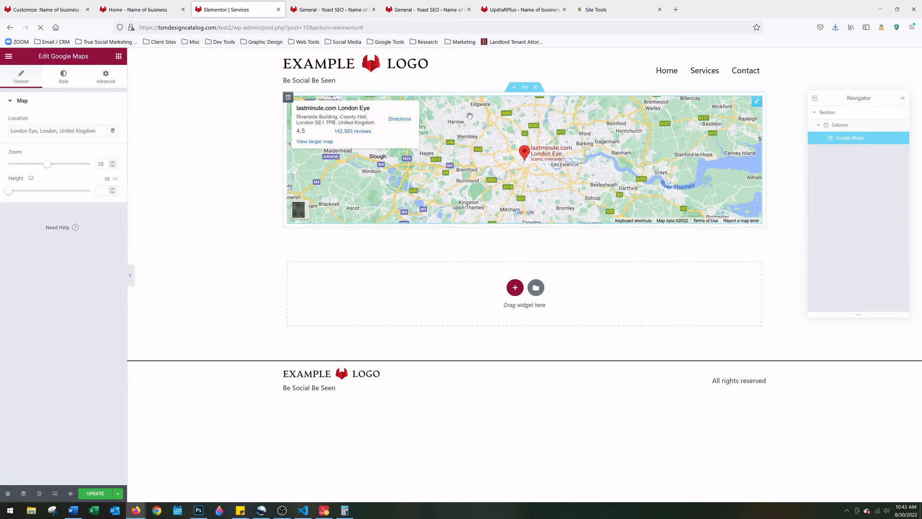
key(Delete)
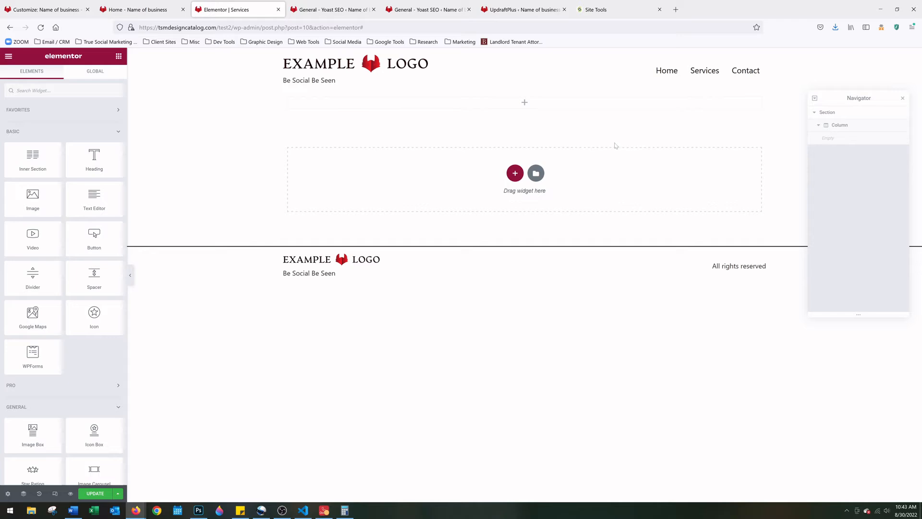
Load truesocialmarketing.com in a new tab, then go back to the Elementor Services tab
click(675, 10)
text(true)
key(Return)
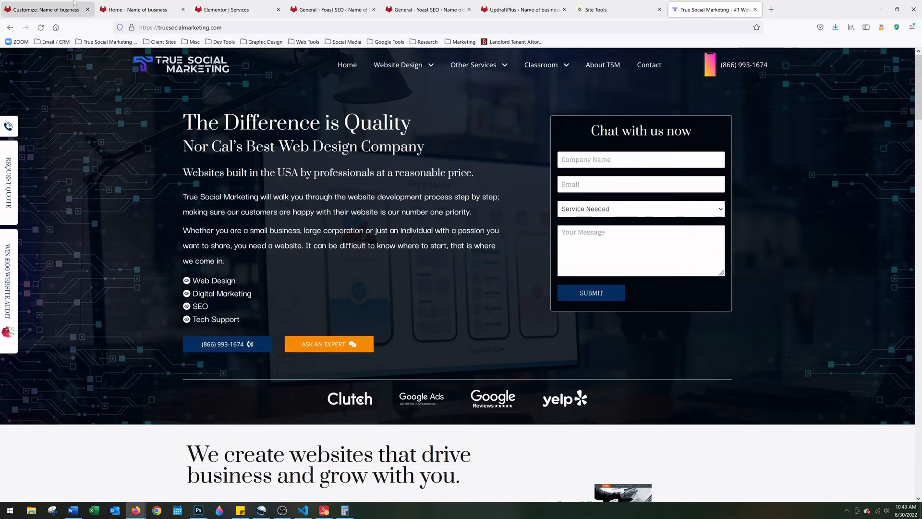
click(137, 9)
click(241, 9)
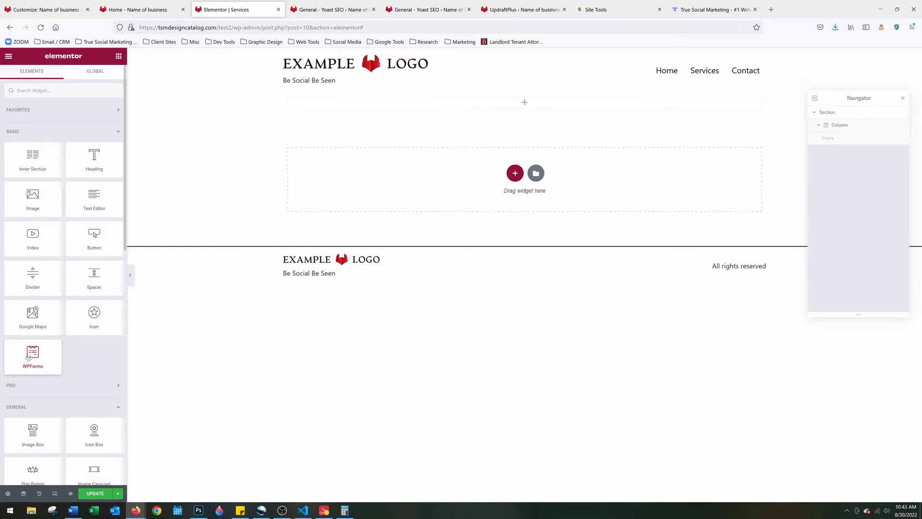
Drop a Shortcode widget into the top section, then undo it
scroll(29, 358, down, 4)
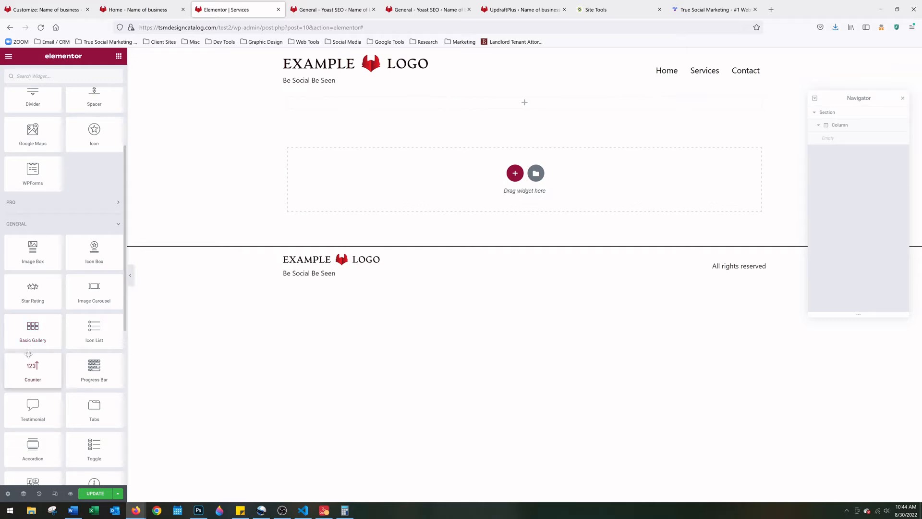
scroll(28, 354, down, 2)
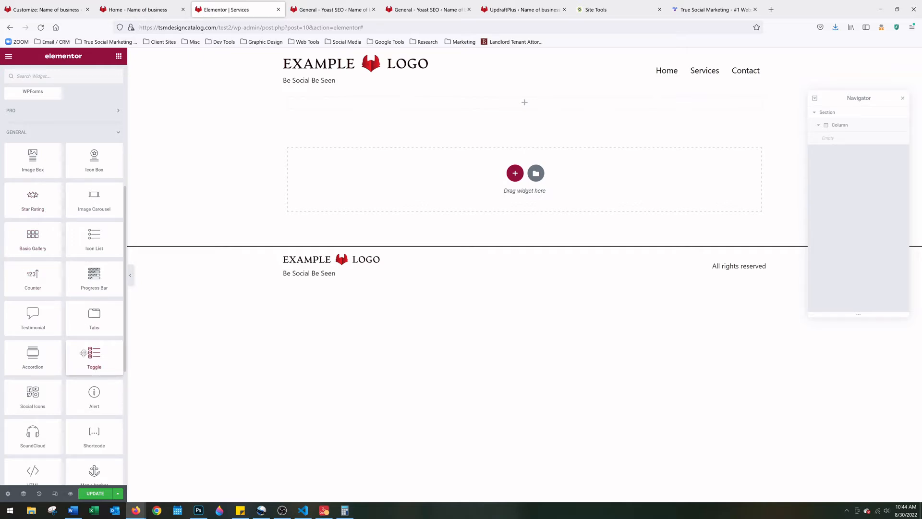
scroll(60, 354, down, 1)
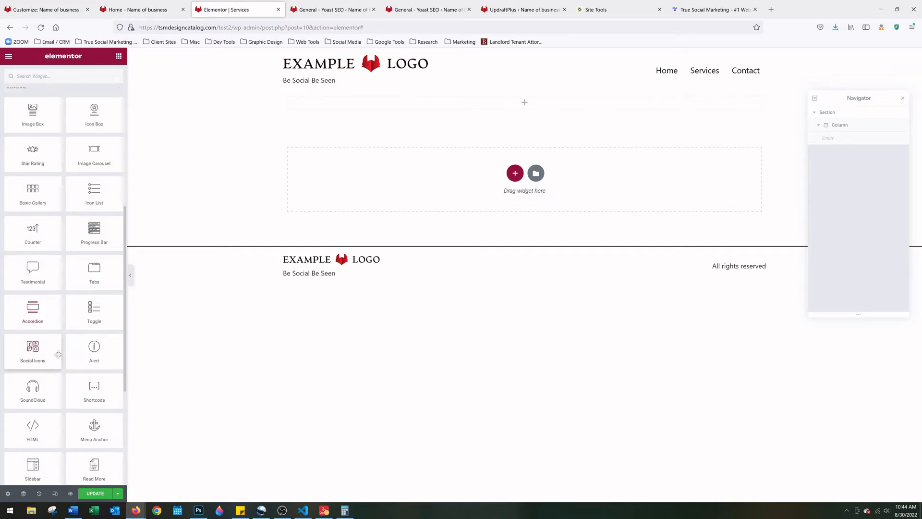
scroll(55, 355, down, 1)
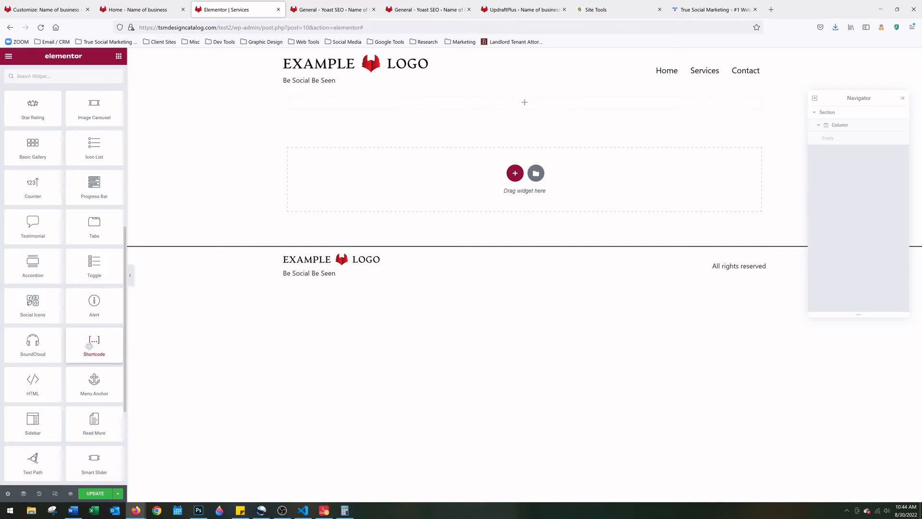
drag(90, 346, 526, 108)
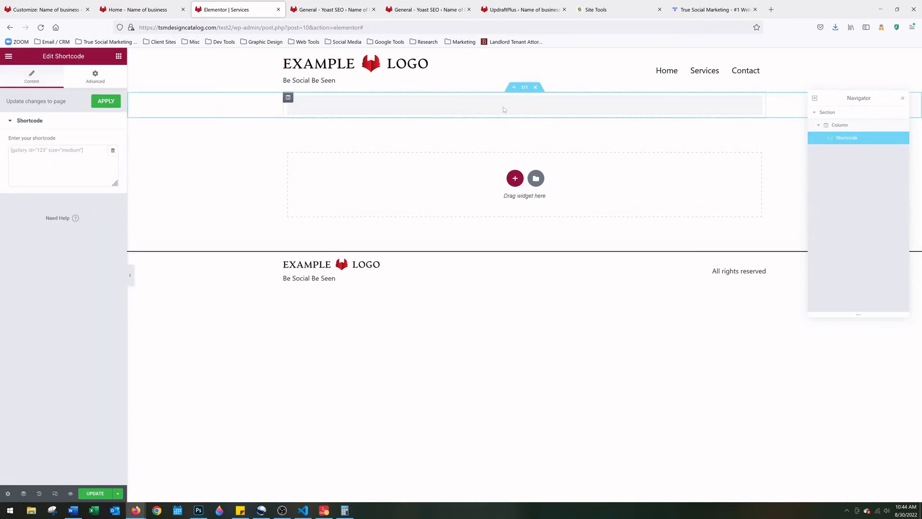
key(ctrl+z)
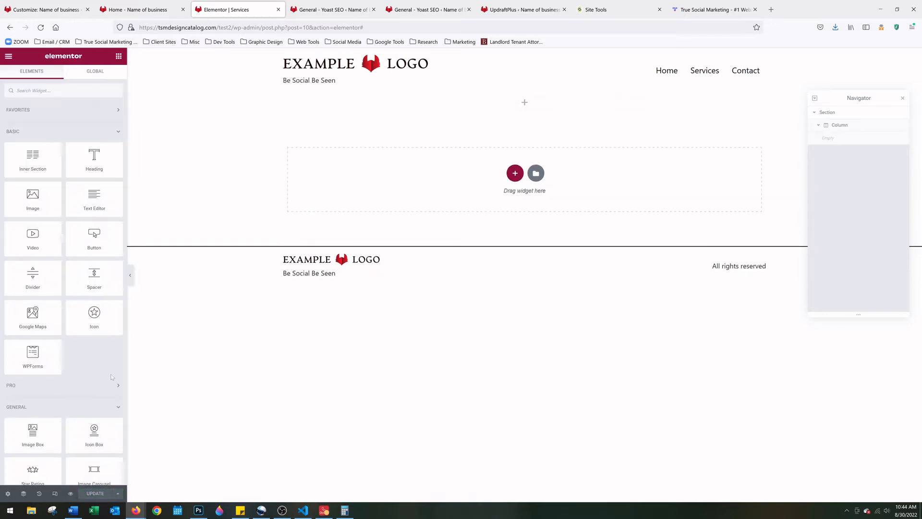
Add an HTML widget with '<h1></h1>THIS IS A TITLE', then clear its code
scroll(90, 396, down, 8)
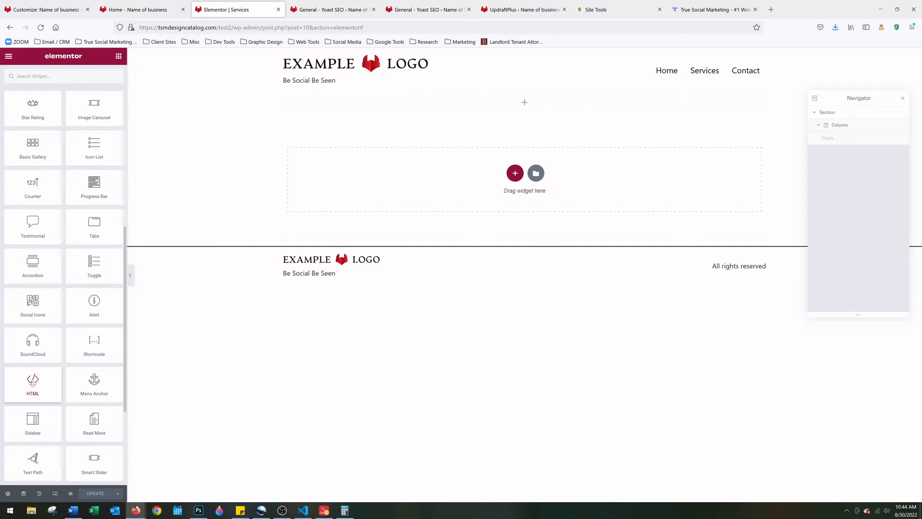
scroll(32, 382, down, 1)
drag(30, 335, 512, 103)
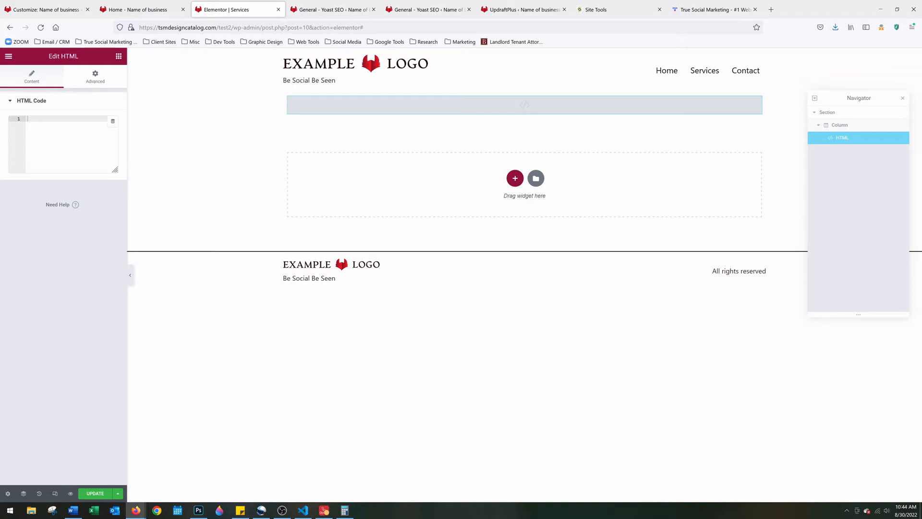
text(<h1></h1>)
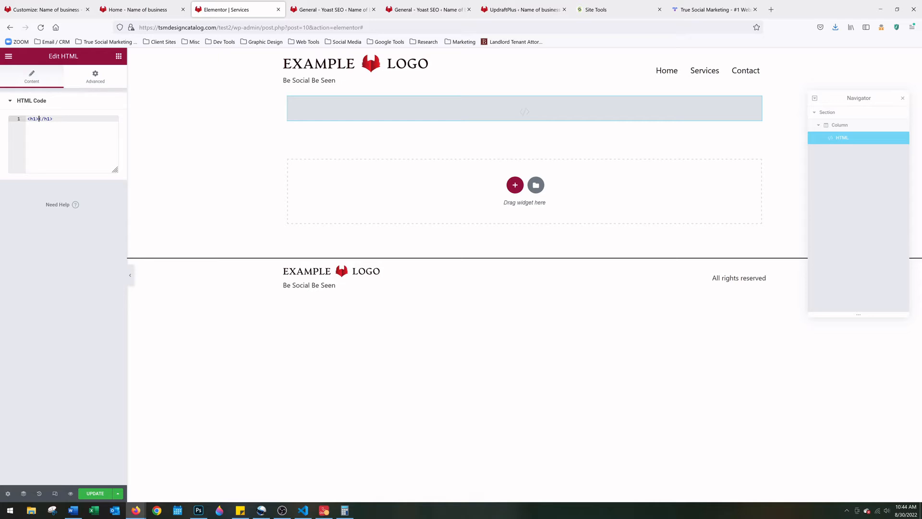
text(THIS IS A TITLE)
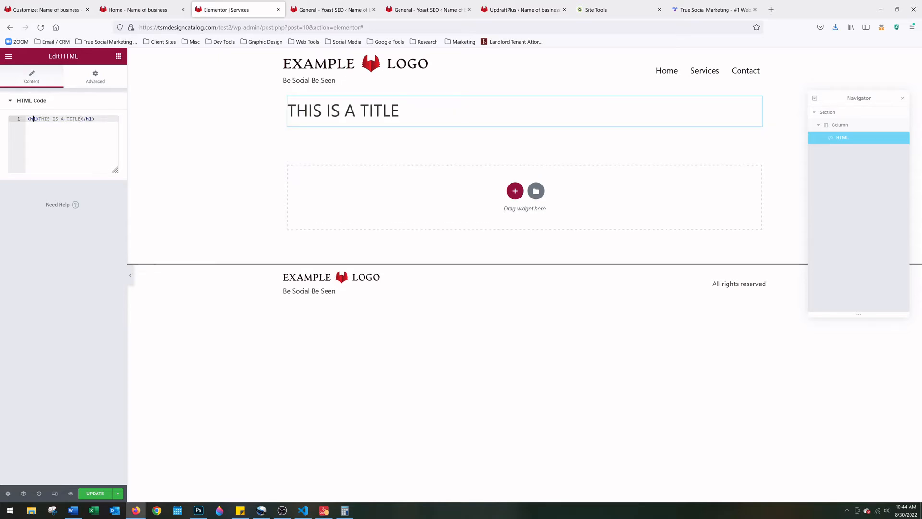
drag(53, 118, 55, 119)
key(ctrl+a)
key(BackSpace)
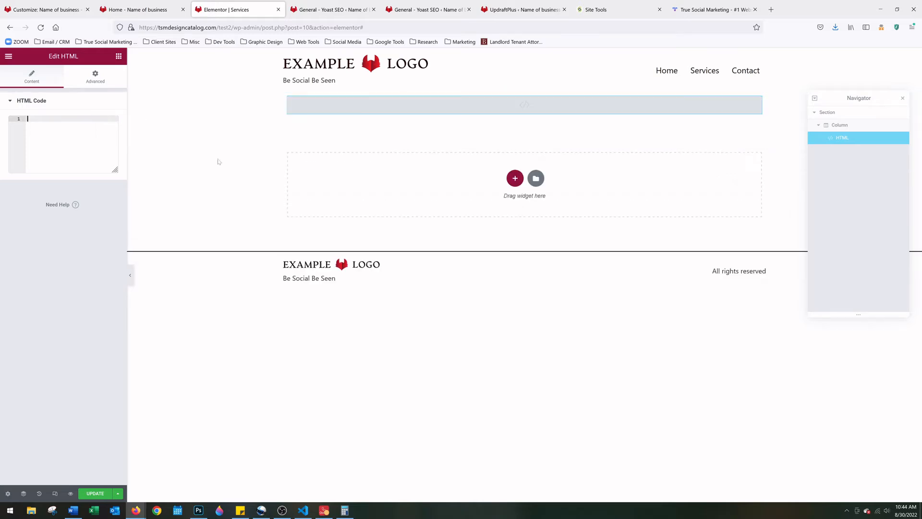
key(ctrl+z)
key(ctrl+z)
key(ctrl+z)
key(ctrl+z)
key(ctrl+z)
key(ctrl+z)
key(ctrl+z)
click(232, 302)
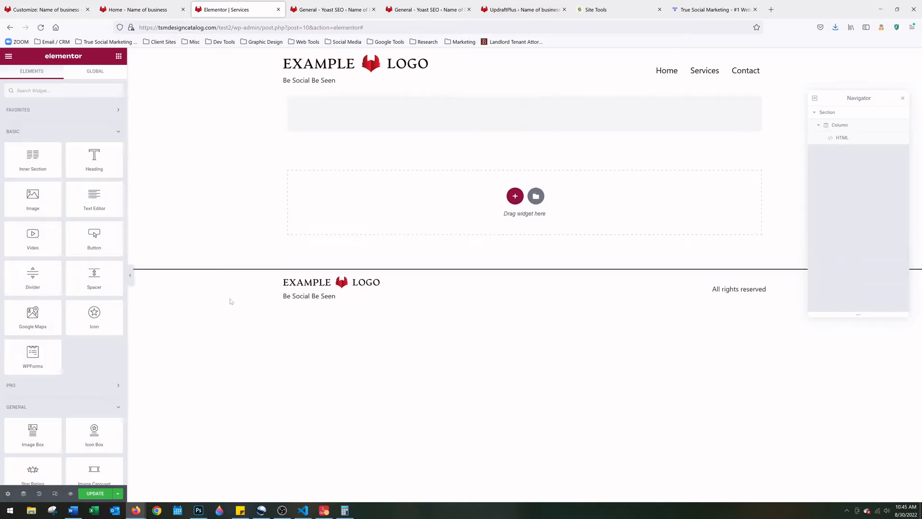
scroll(79, 288, down, 8)
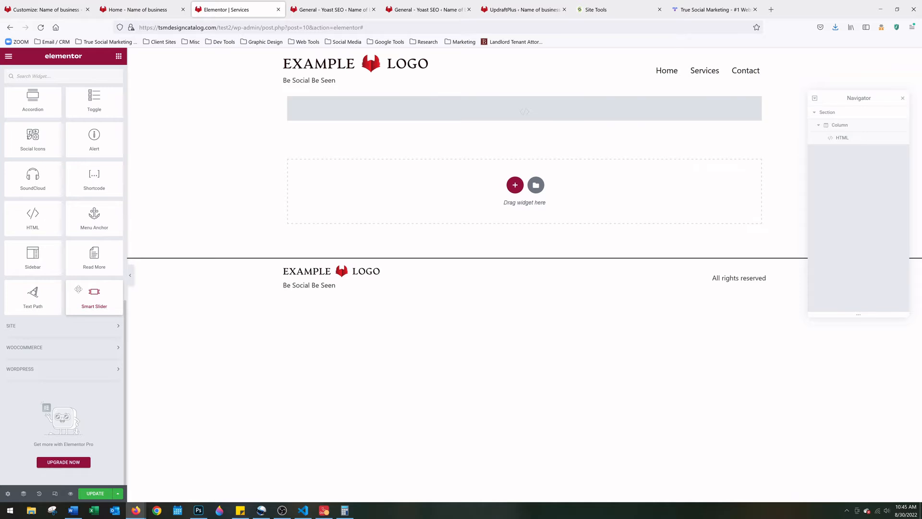
scroll(78, 288, up, 10)
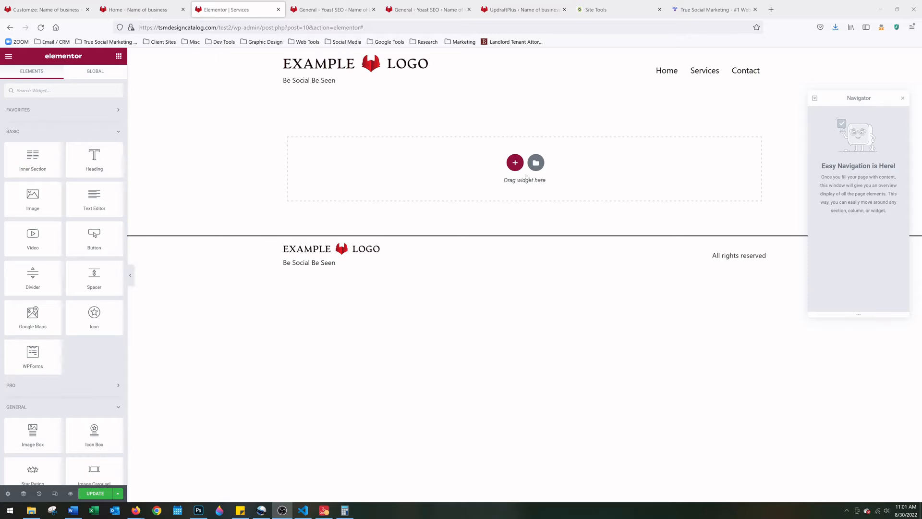
Add a one-column section holding a Shortcode widget, then switch to the WordPress Dashboard tab
click(515, 162)
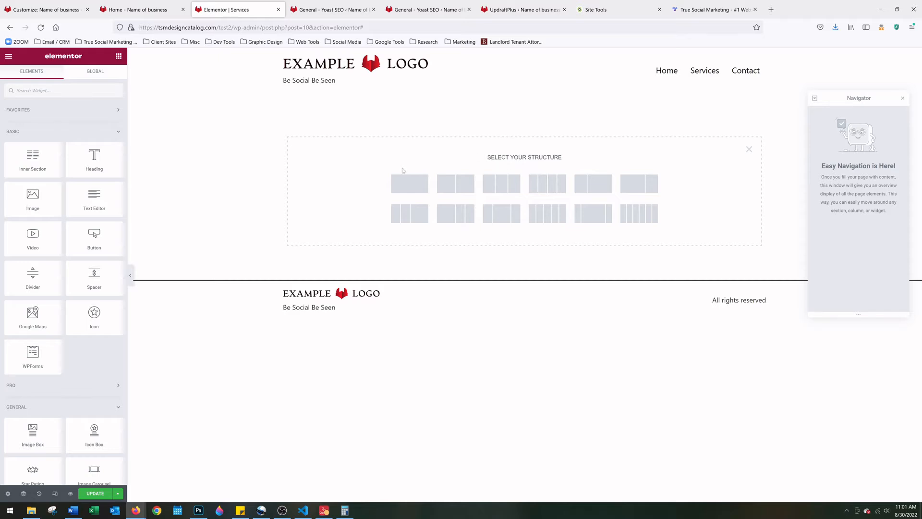
click(405, 186)
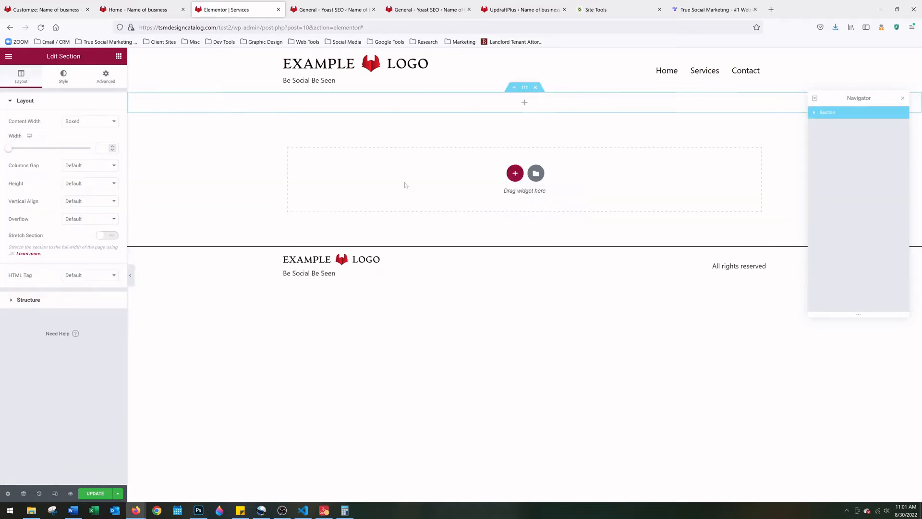
click(525, 103)
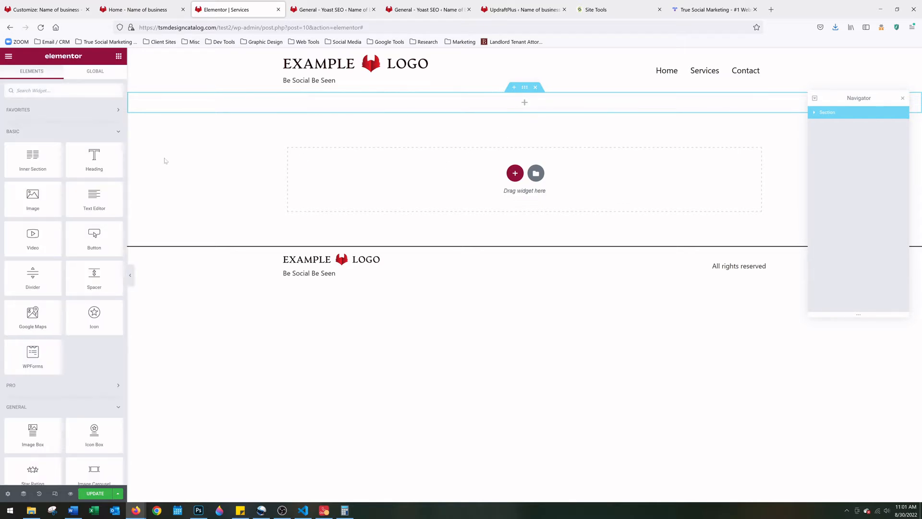
scroll(54, 126, down, 8)
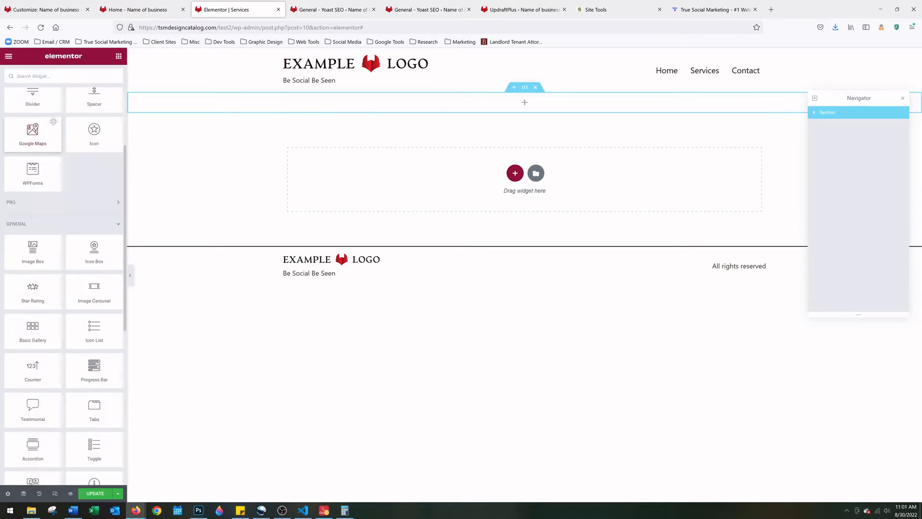
scroll(54, 126, down, 5)
scroll(72, 189, up, 3)
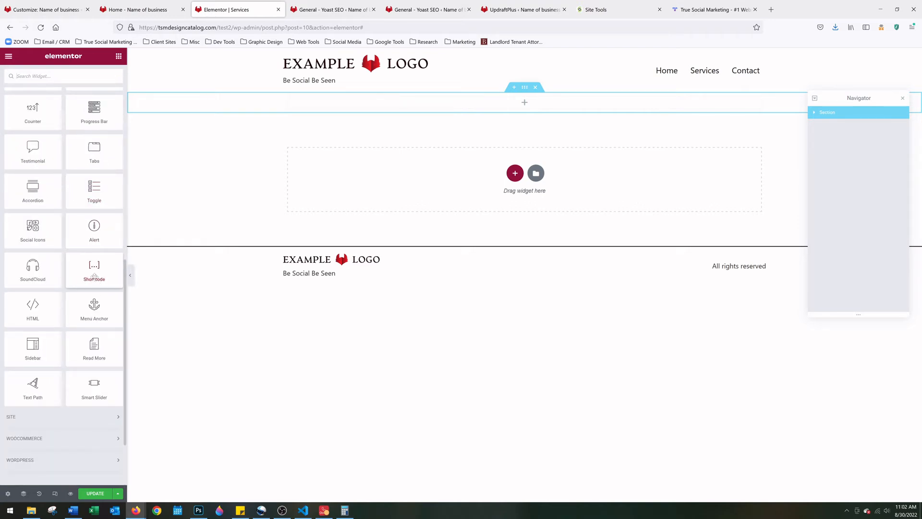
drag(94, 276, 536, 110)
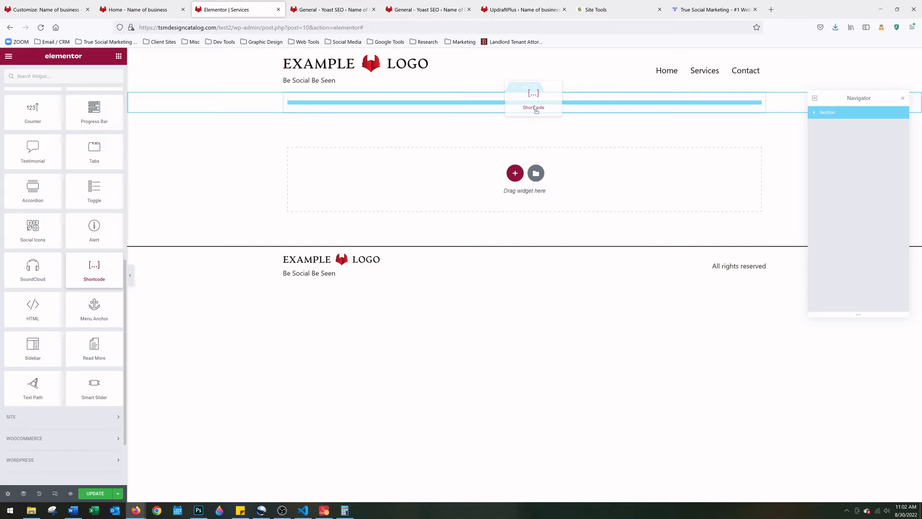
drag(536, 110, 537, 111)
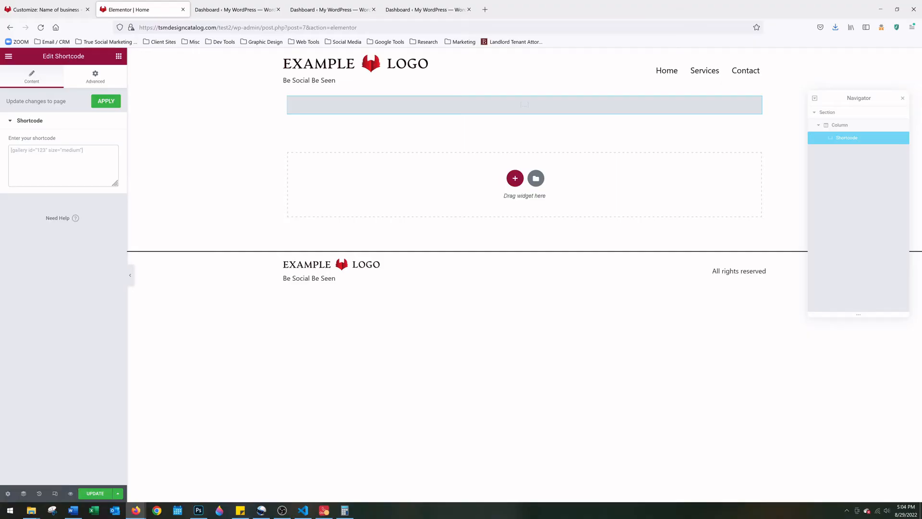
click(243, 4)
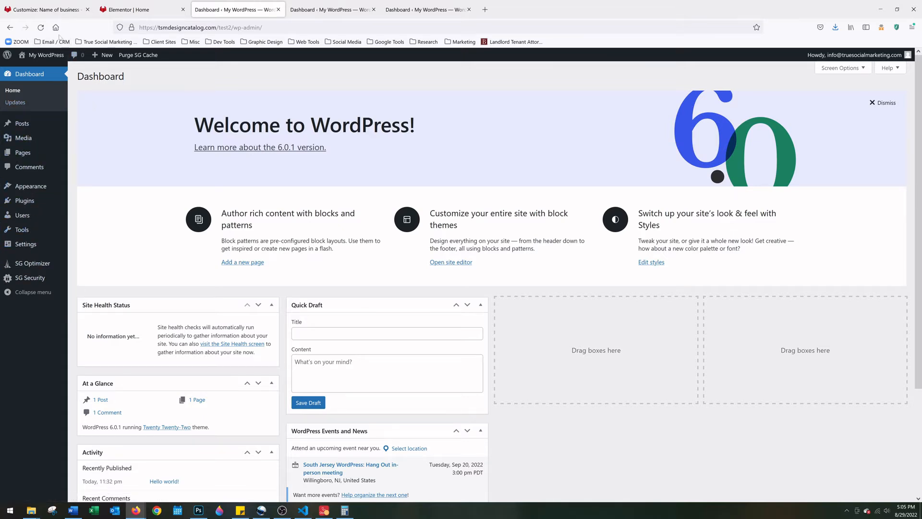
Reload the dashboard, go to the Smart Slider dashboard, and start a New Project
click(40, 28)
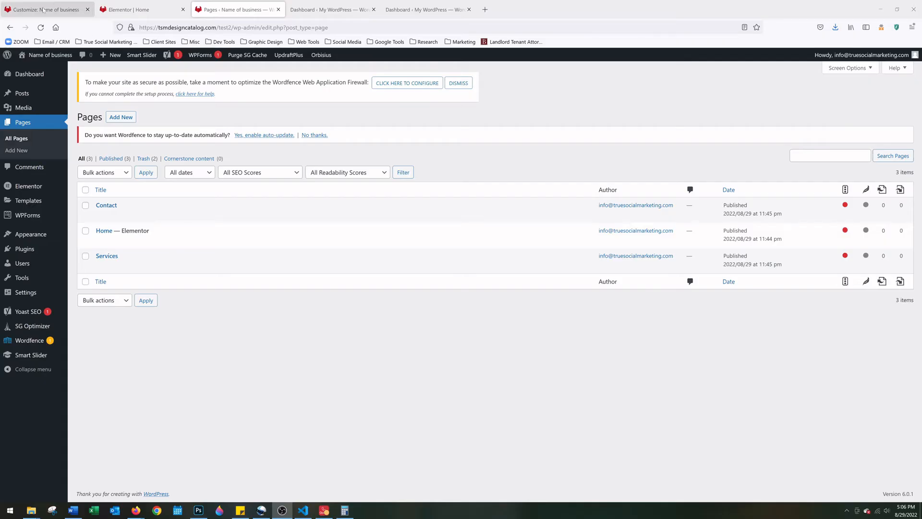
click(41, 27)
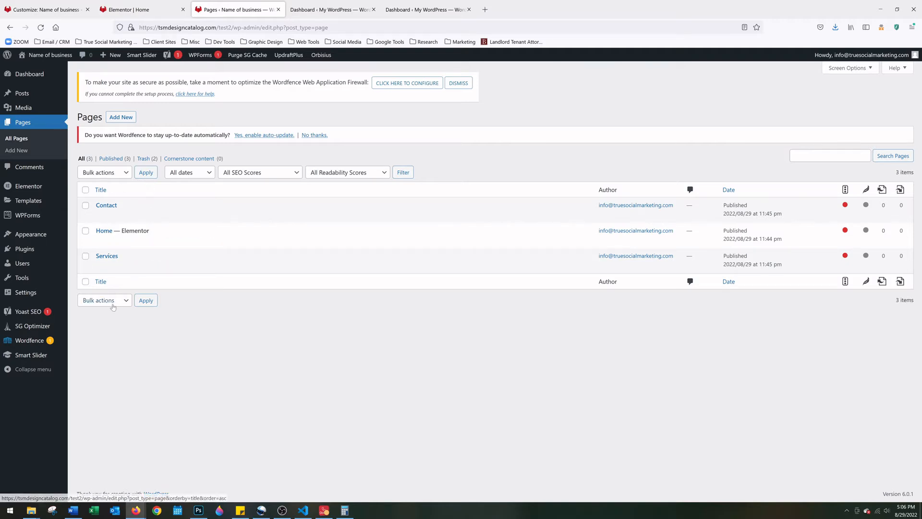
mouse_move(27, 359)
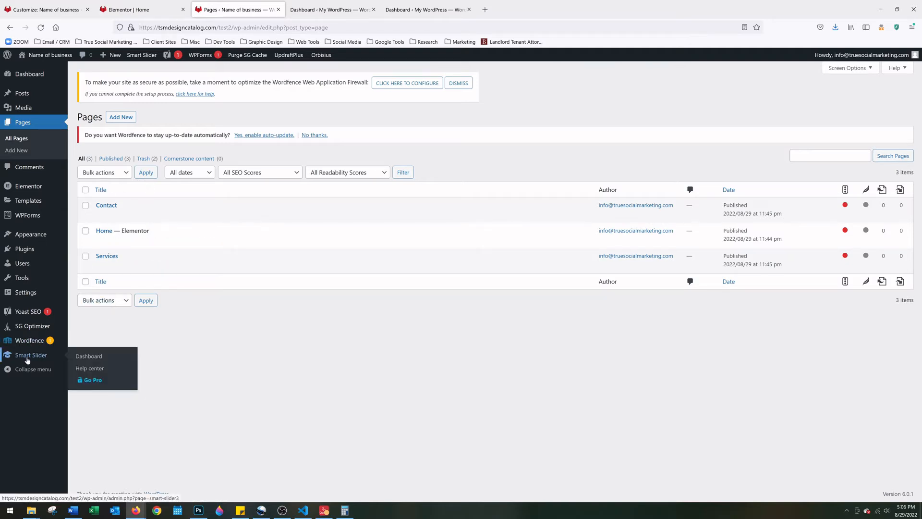
click(77, 357)
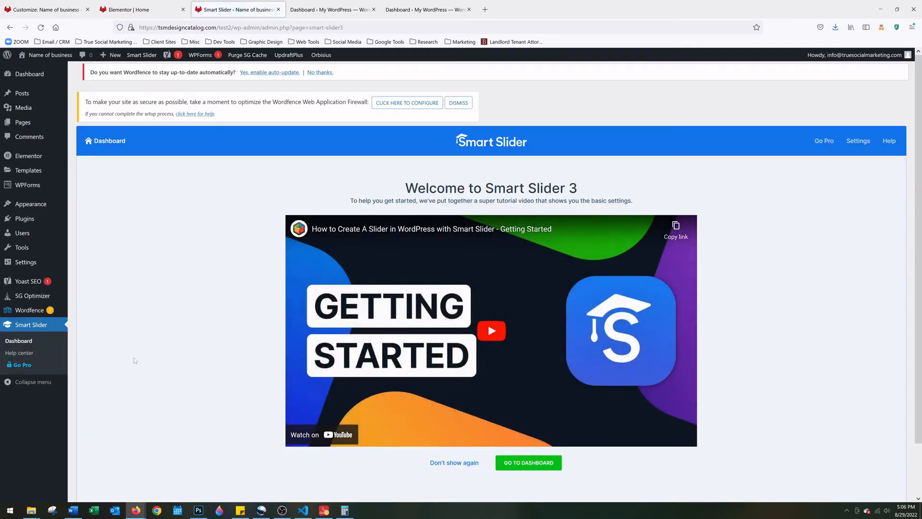
scroll(155, 320, down, 2)
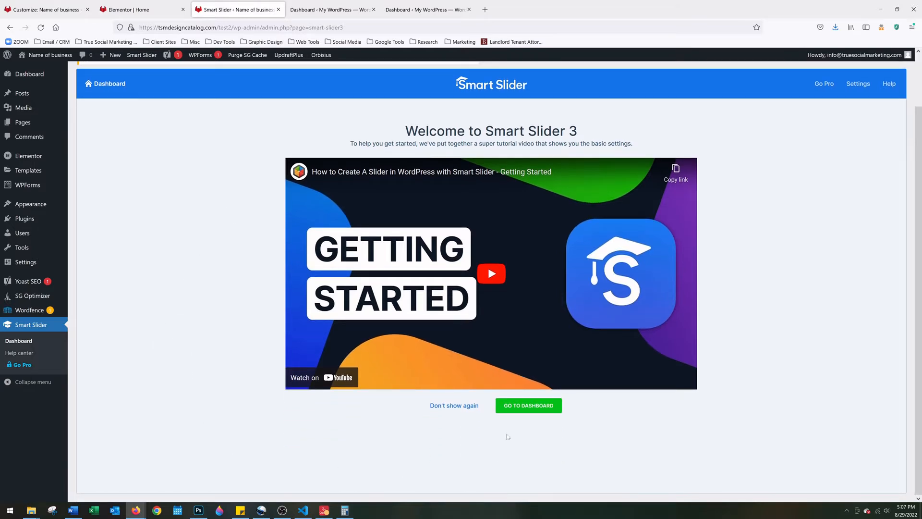
click(534, 412)
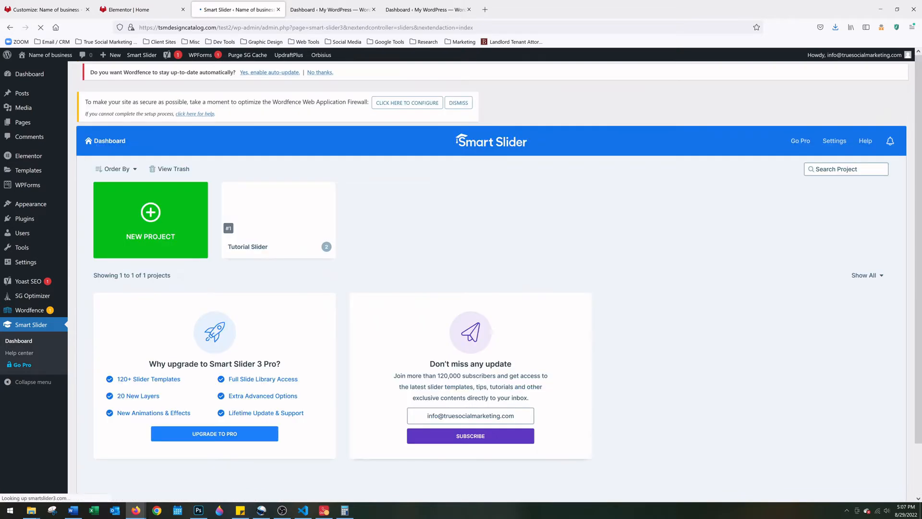
click(147, 219)
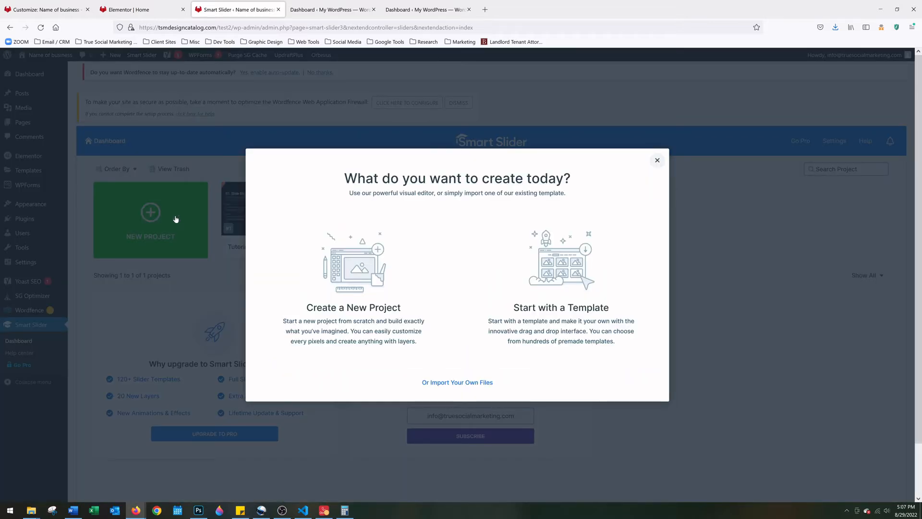
Create a new Block-type project named 'Project #' from scratch
click(358, 277)
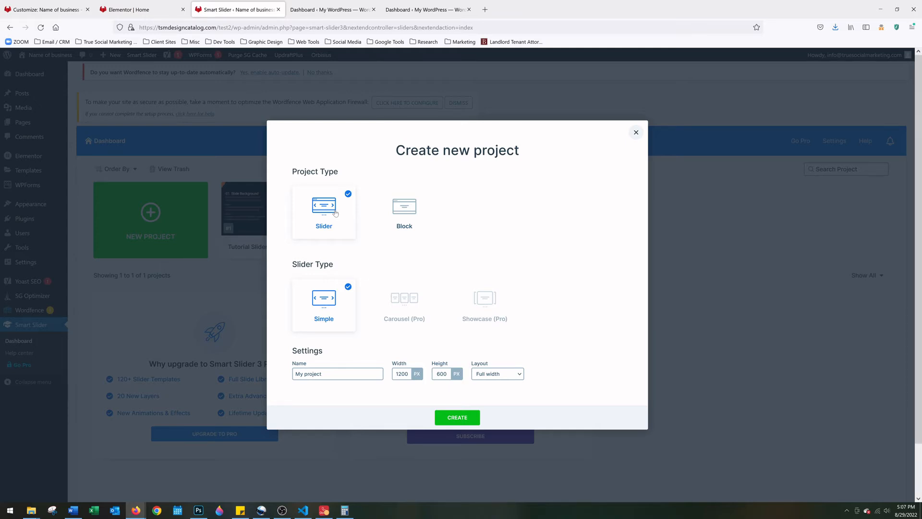
click(404, 214)
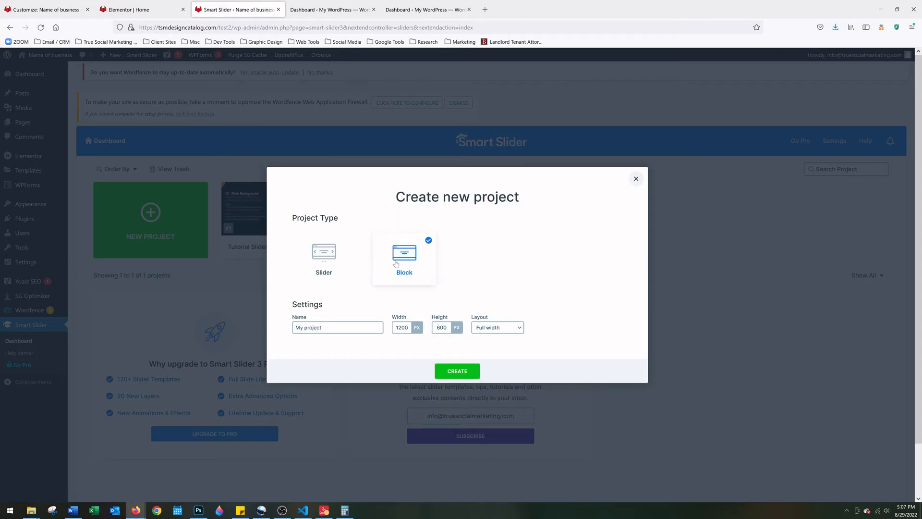
key(ctrl+a)
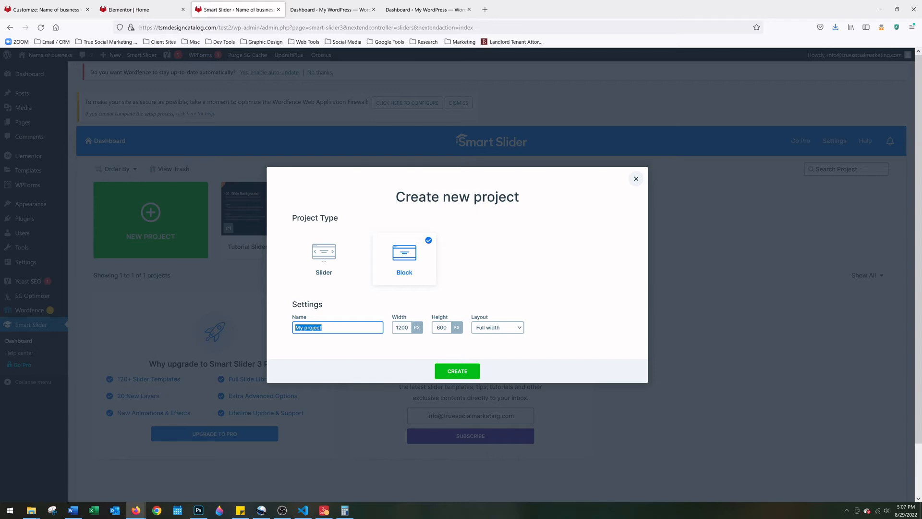
text(Project #1)
click(462, 372)
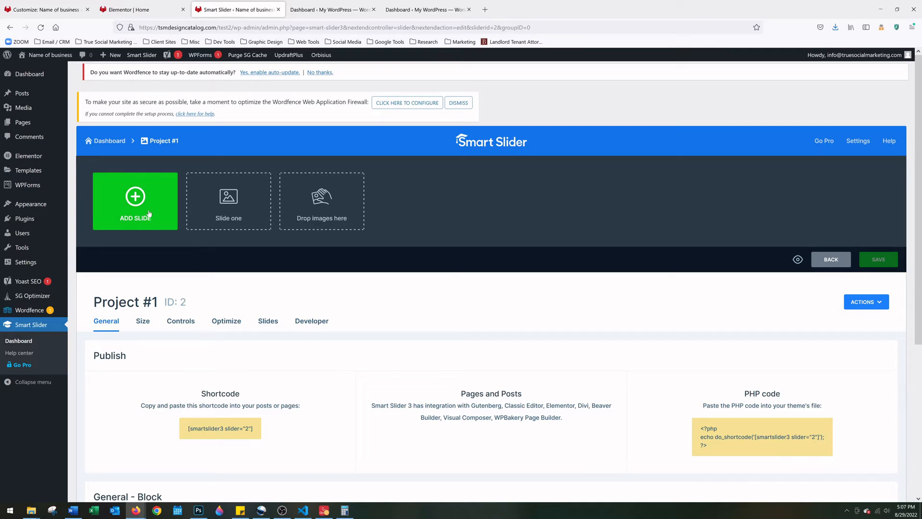
Add an Image slide to Project #1 to bring up the Media Library
click(134, 201)
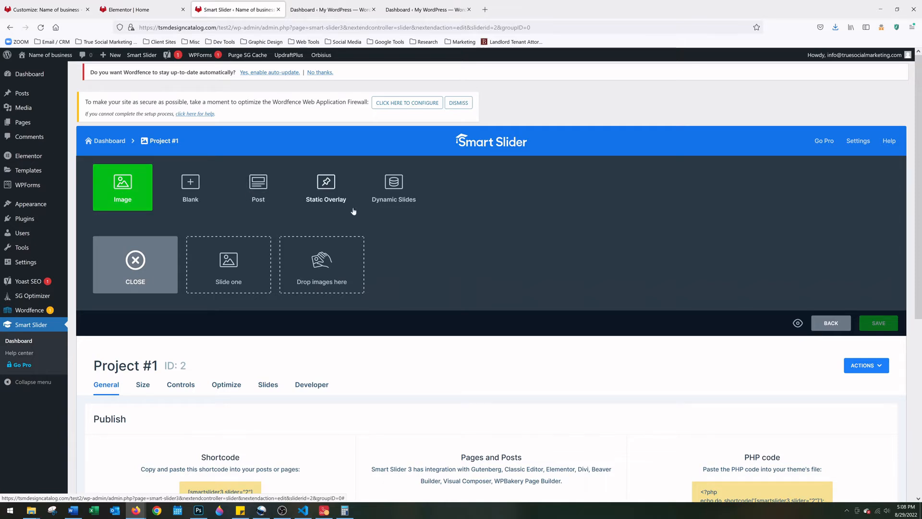
click(135, 197)
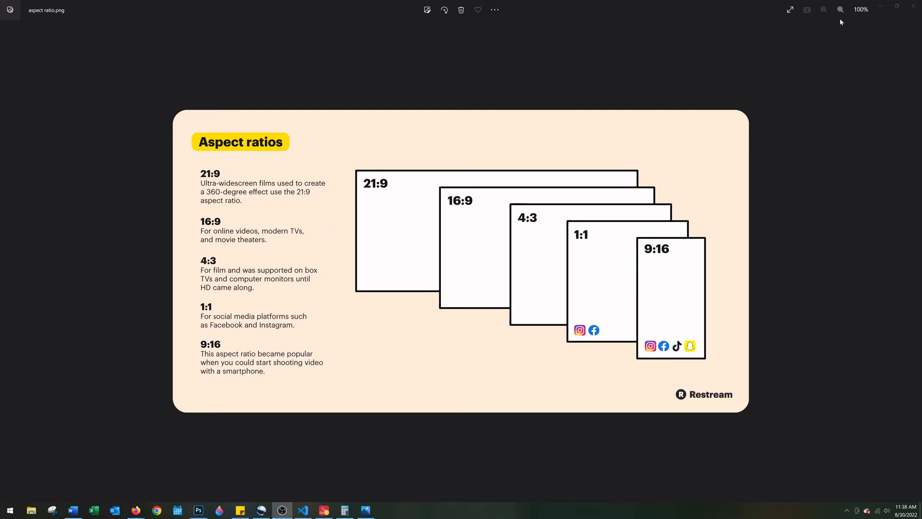
Minimize the aspect ratios chart in Photos to return to the Adobe Stock page in Firefox
click(880, 5)
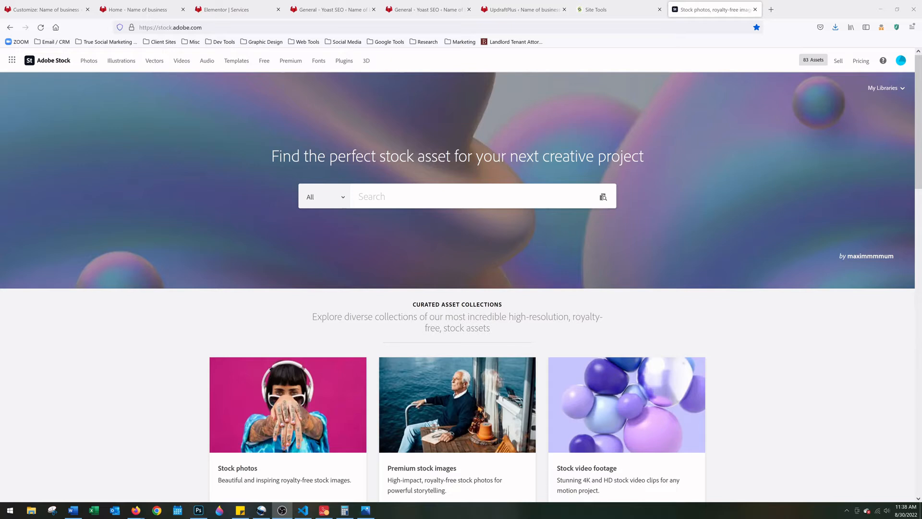
Open Unsplash from the Graphic Design bookmarks and search free photos for 'riding bikes'
click(263, 42)
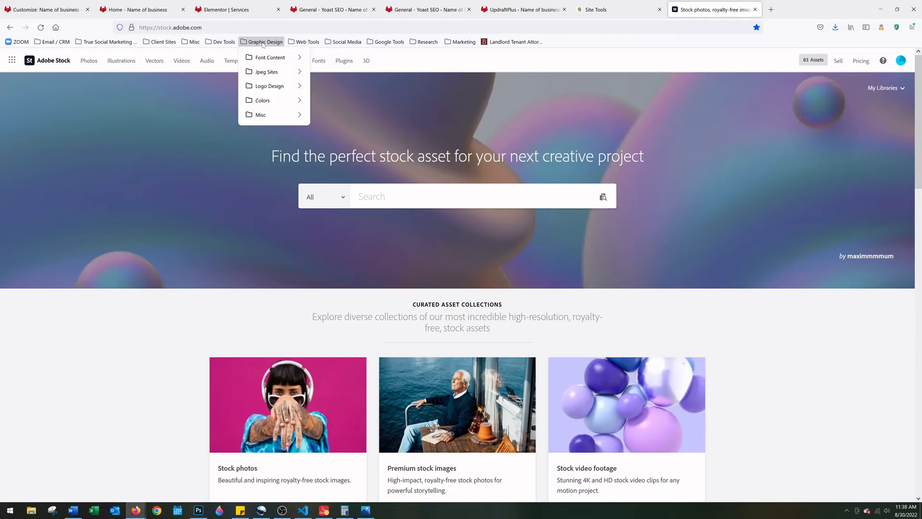
mouse_move(269, 72)
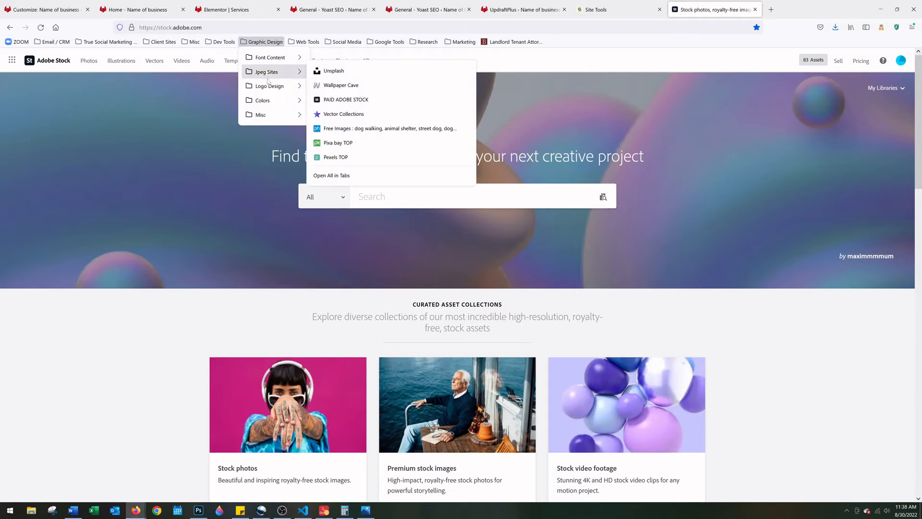
click(339, 72)
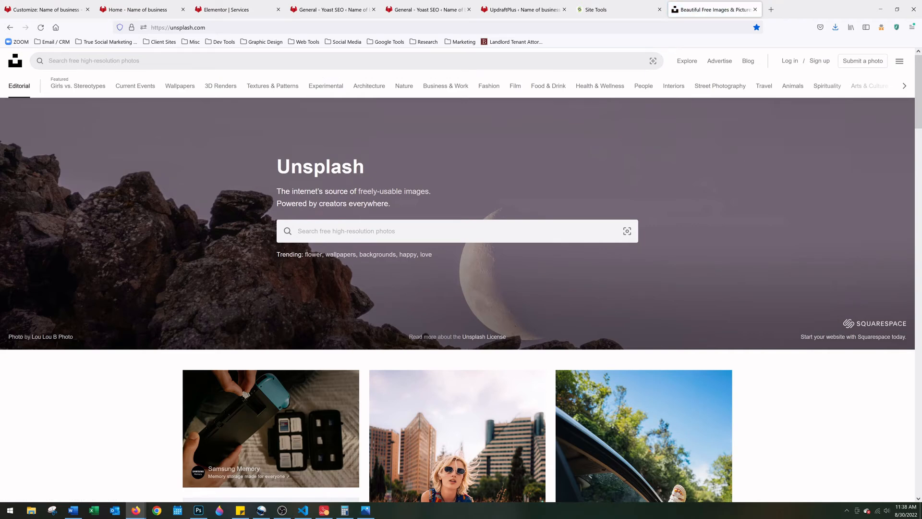
click(144, 61)
text(ridi)
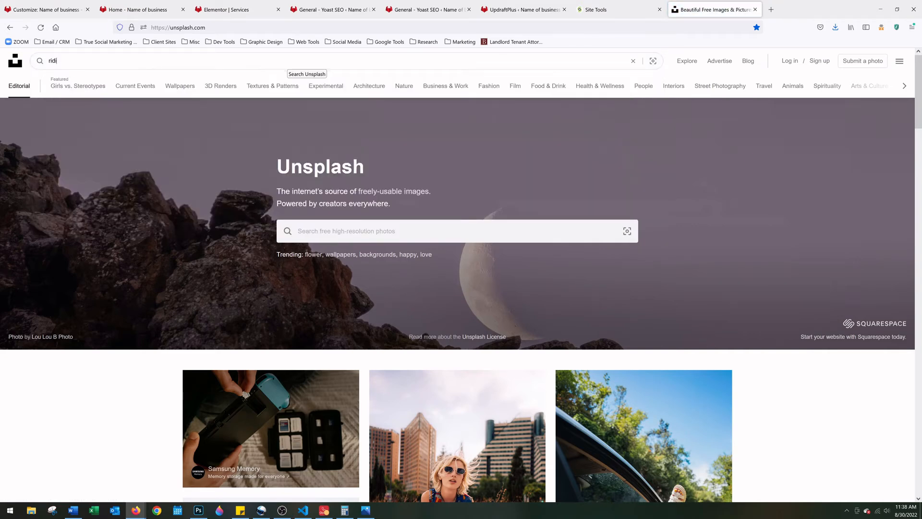
text(ng bikes)
key(Return)
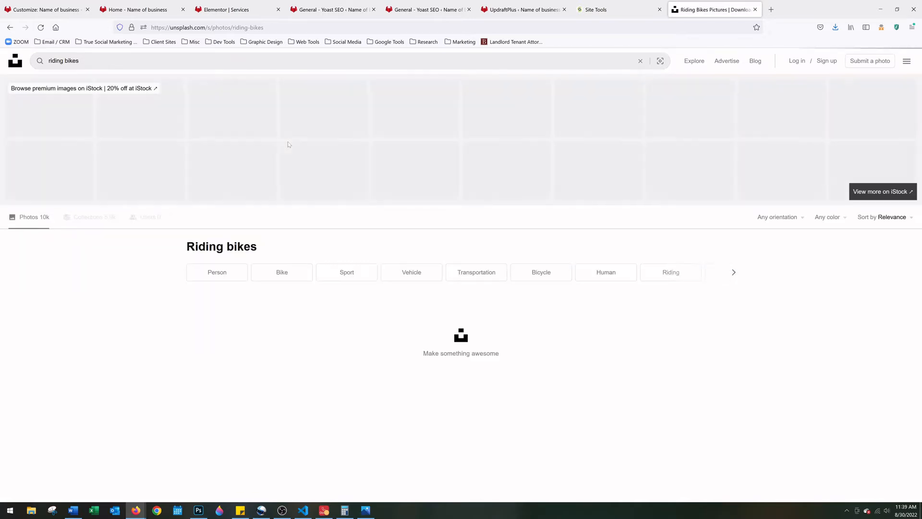
scroll(140, 305, down, 5)
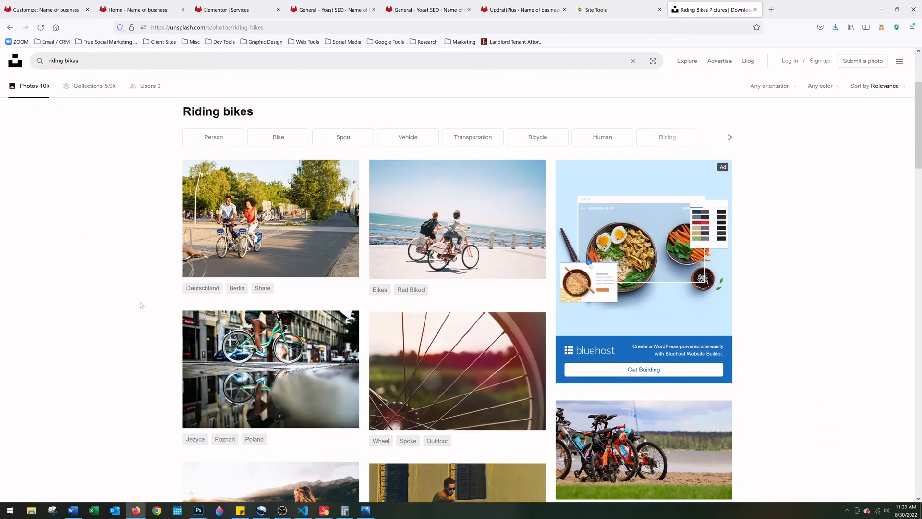
scroll(141, 305, down, 1)
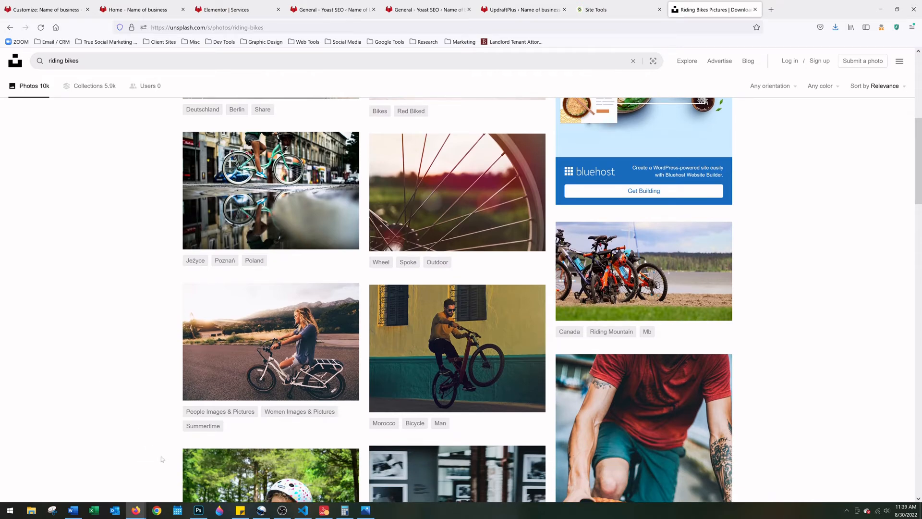
click(285, 515)
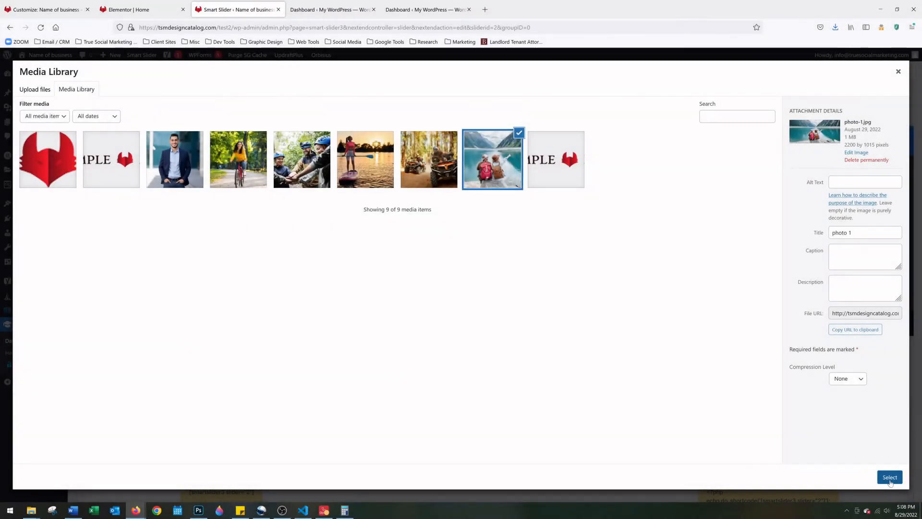
Create the photo 1 slide from the lake-hikers image, open it, and add a Heading layer
click(889, 476)
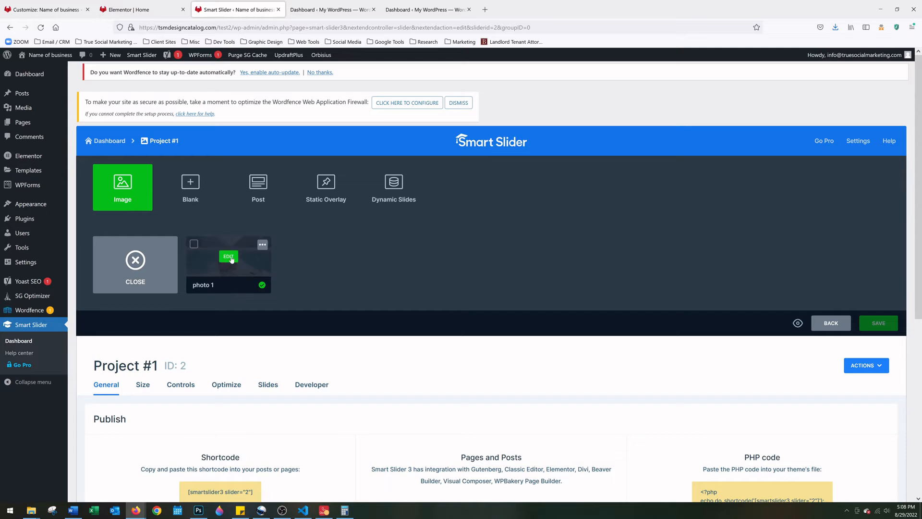
click(231, 258)
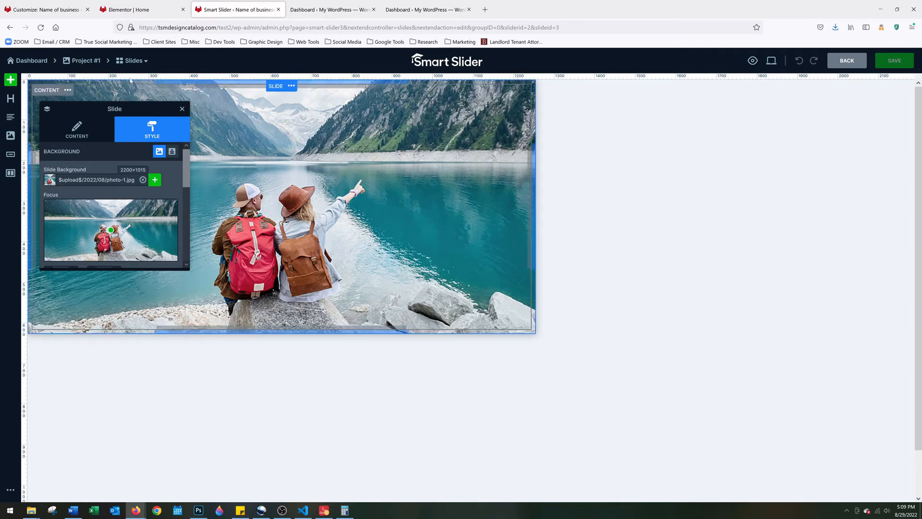
click(10, 99)
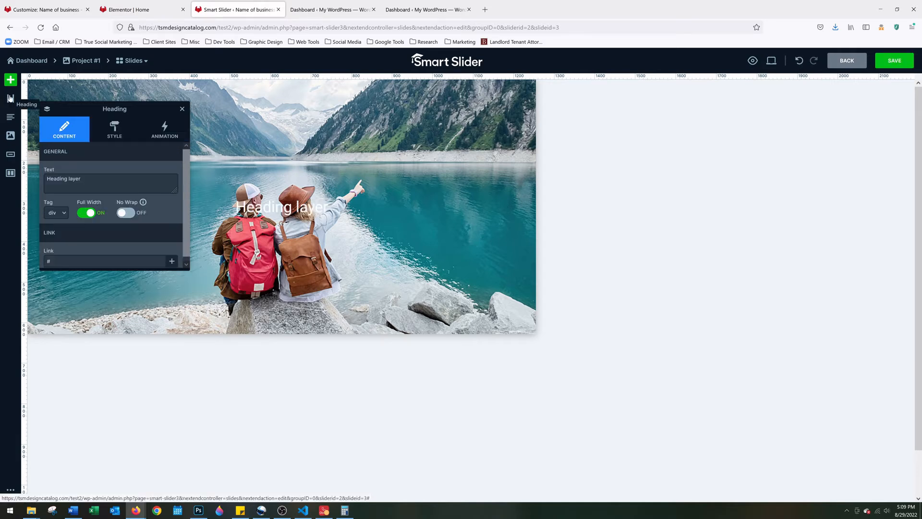
Replace the slide heading's 'Heading layer' text with 'Heading #1'
double_click(297, 209)
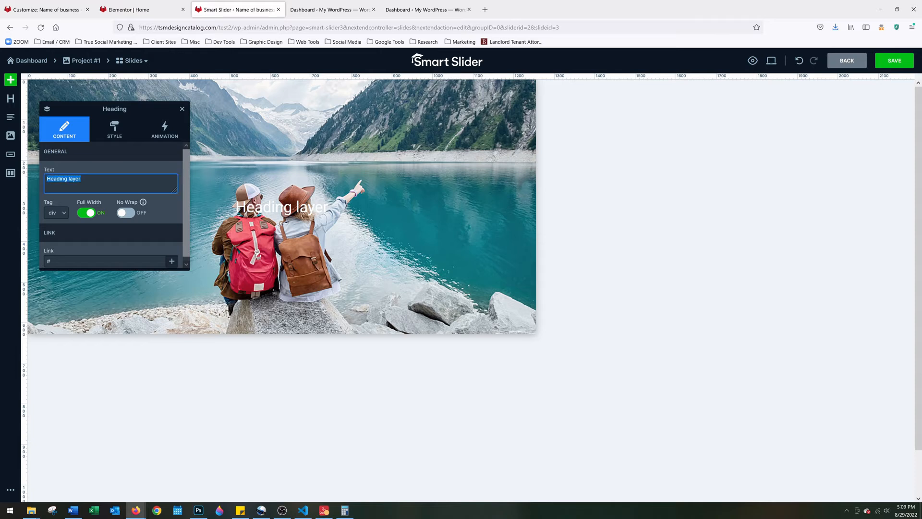
text(Headi)
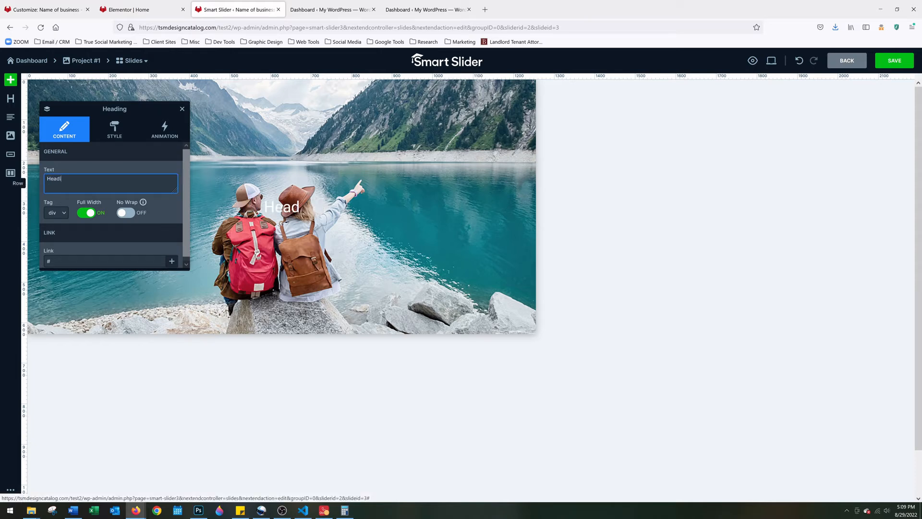
text(ng #1)
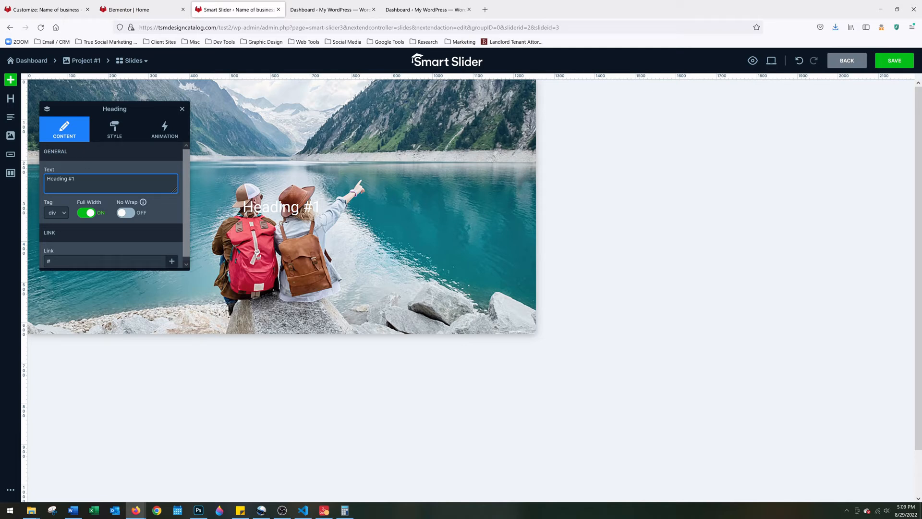
Enlarge the Heading #1 font size to 56 px in its Style settings
click(115, 130)
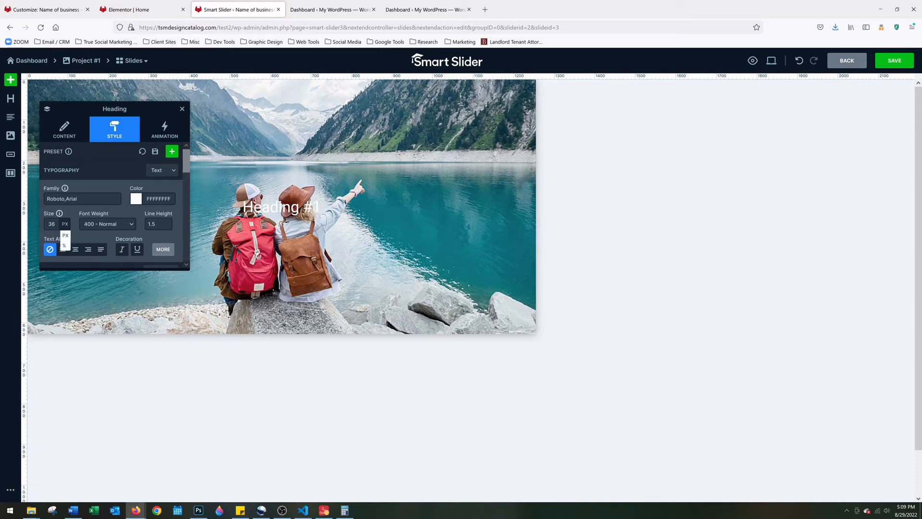
click(52, 224)
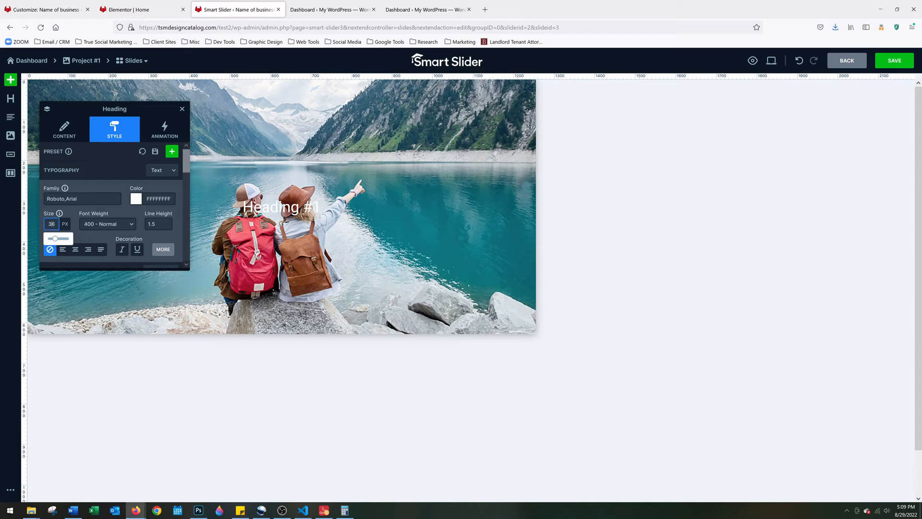
key(BackSpace)
text(5)
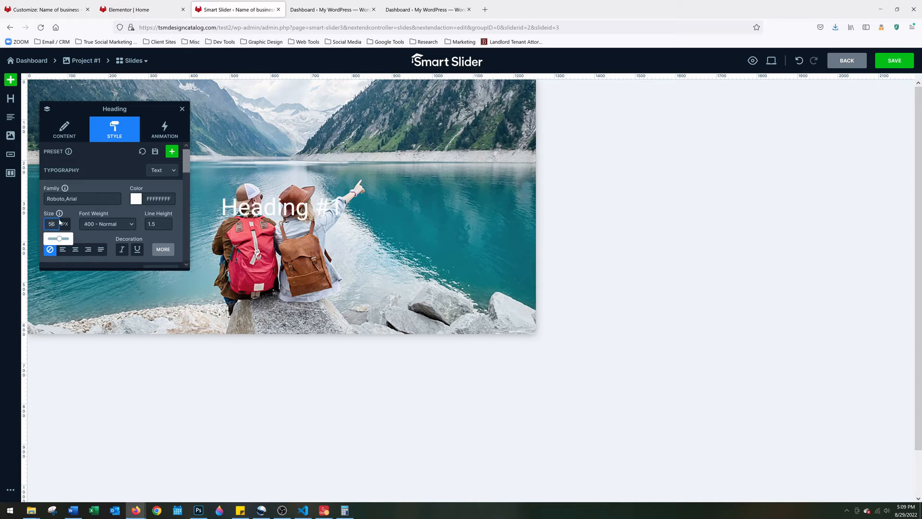
Switch the heading layer panel back to its Content settings and the Text field
scroll(114, 206, down, 1)
scroll(93, 207, down, 1)
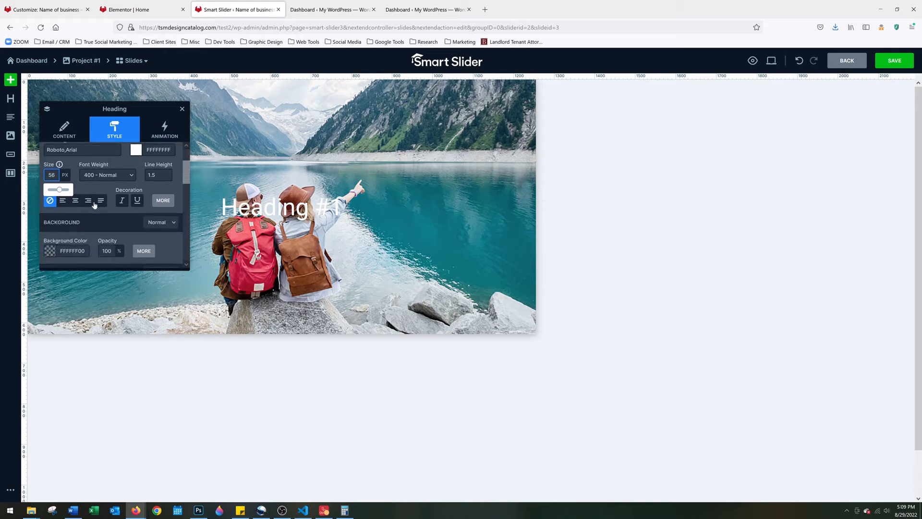
scroll(93, 207, down, 2)
scroll(114, 207, up, 4)
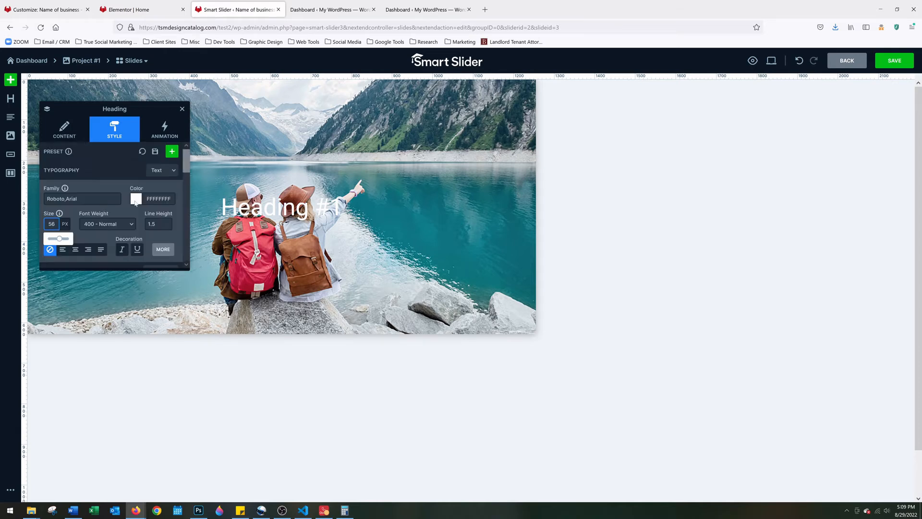
click(67, 132)
click(75, 179)
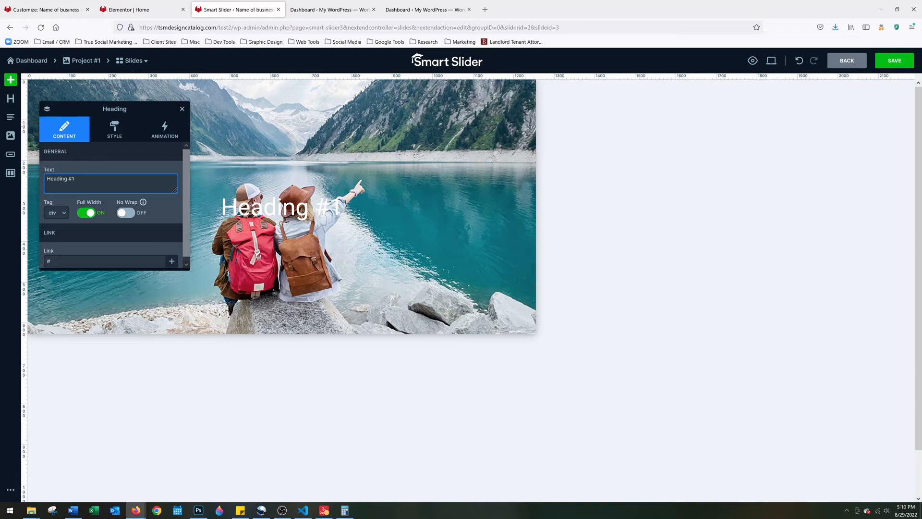
Add a Text layer under the heading reading 'Be Social. Be Seen.' in place of the lorem ipsum
click(10, 117)
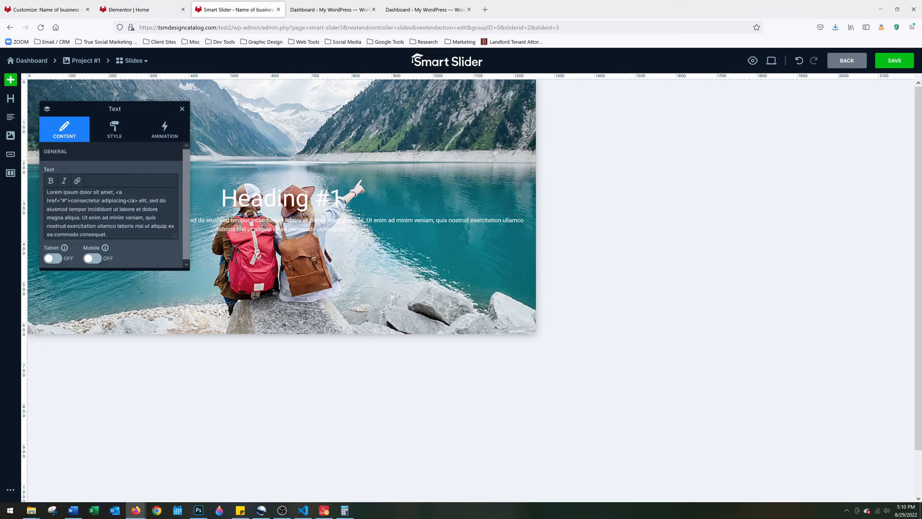
drag(109, 234, 46, 190)
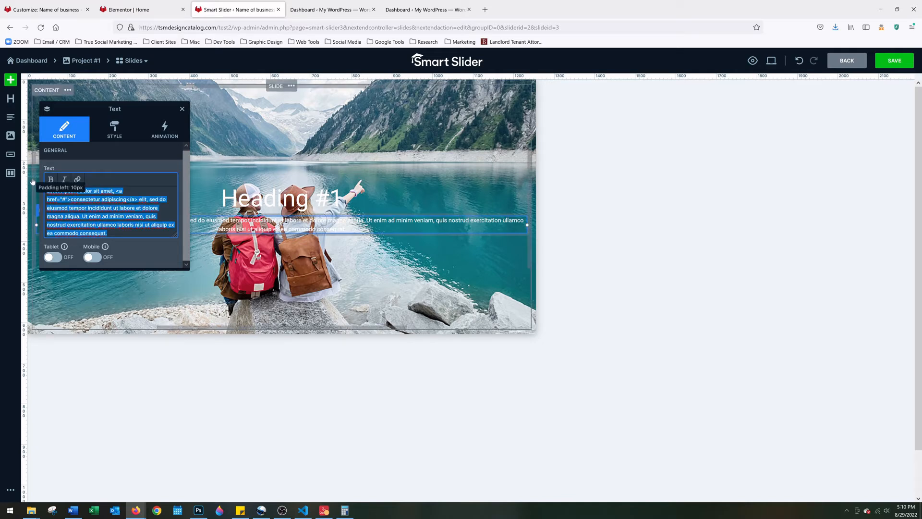
key(BackSpace)
text(Be)
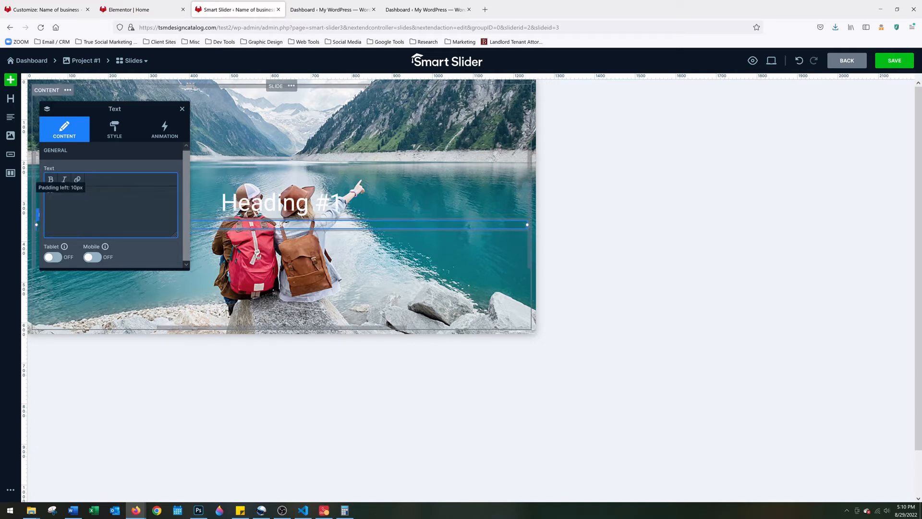
text( social. Be Seen.)
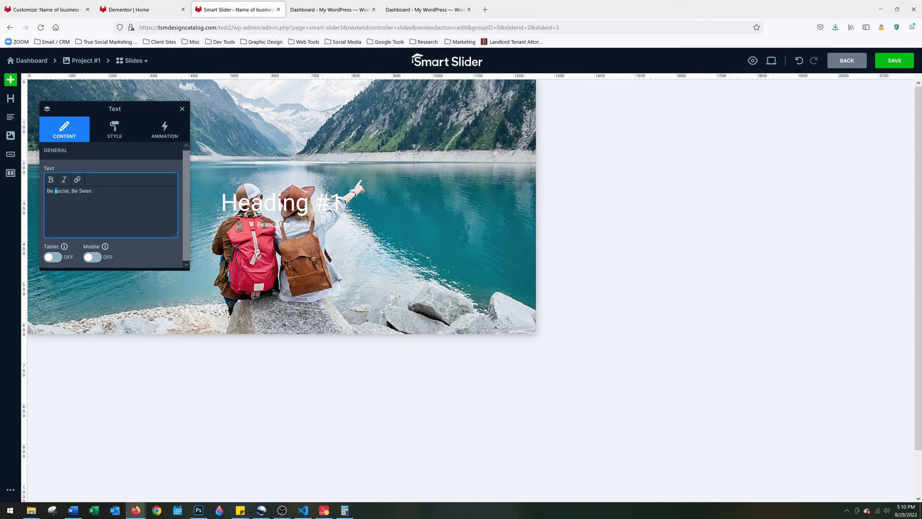
text(S)
Set the tagline text layer's font size to 26 px
click(115, 130)
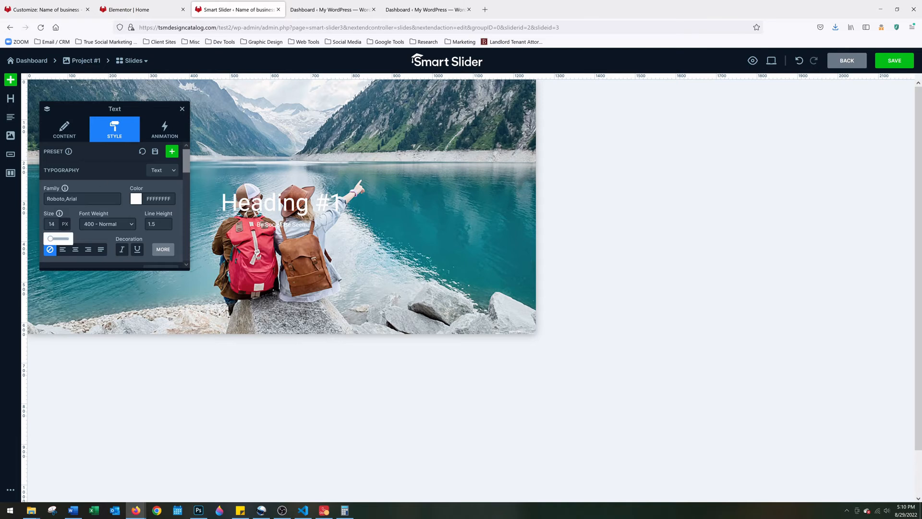
drag(56, 224, 31, 225)
text(26)
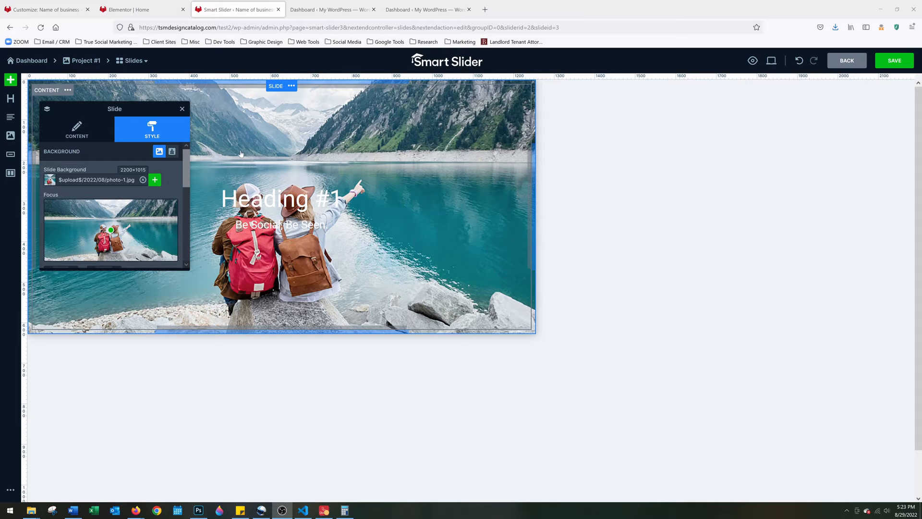
Add a CONTACT US button layer below the tagline and check its label and tel: link
click(10, 157)
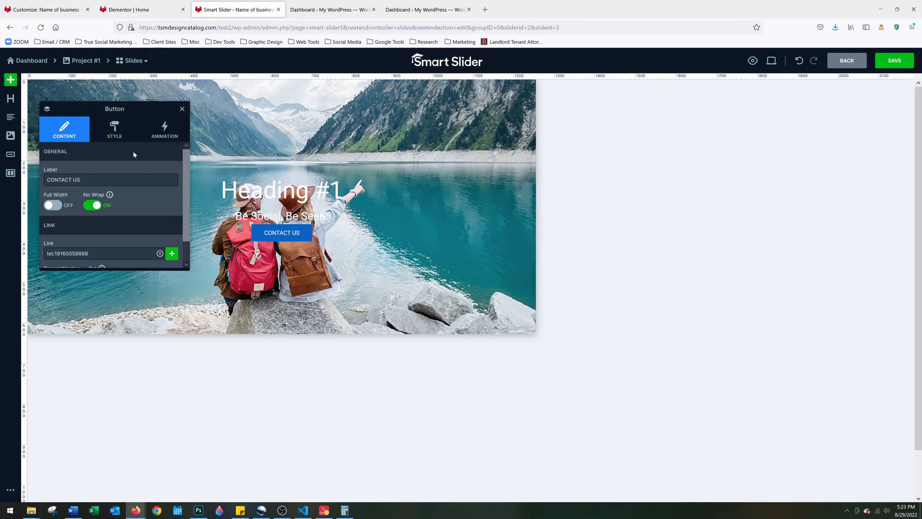
triple_click(75, 178)
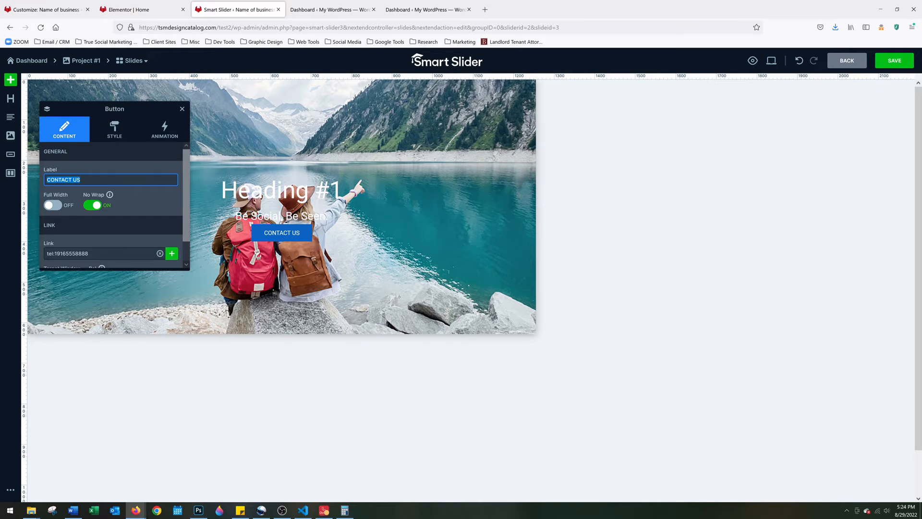
click(89, 254)
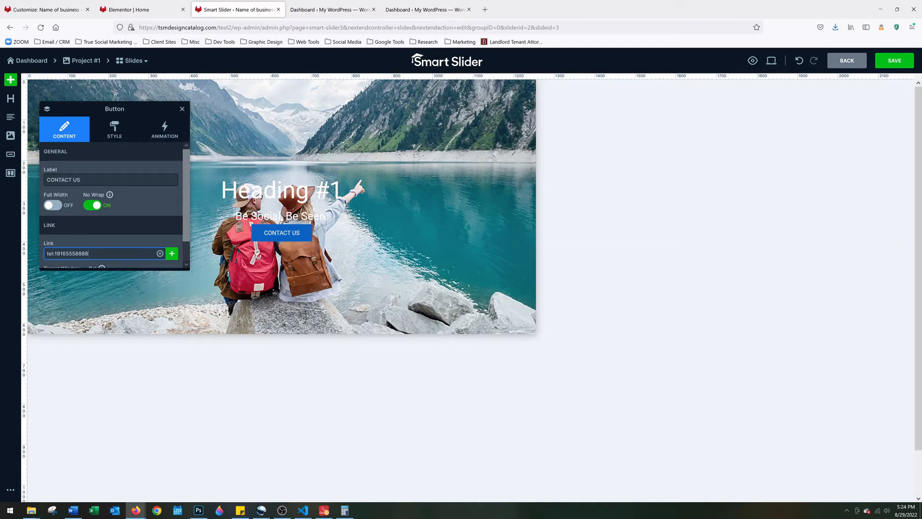
key(ctrl+a)
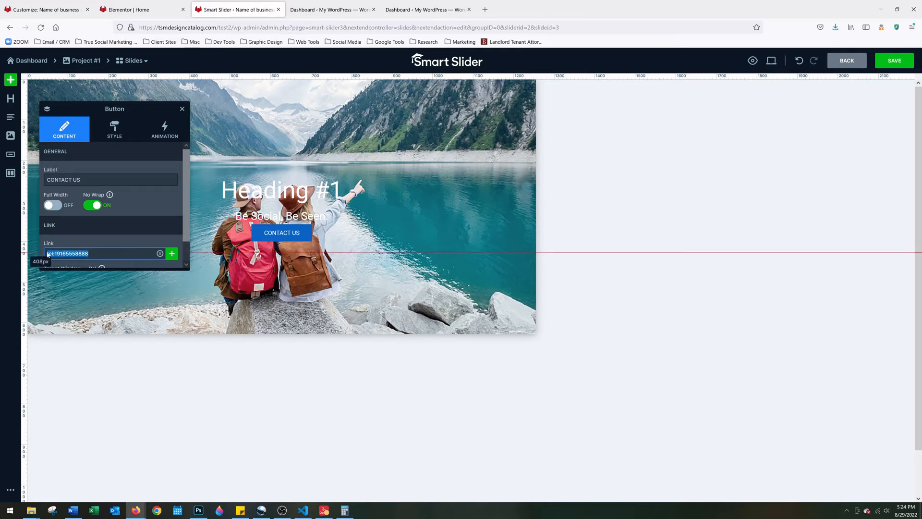
drag(84, 179, 46, 180)
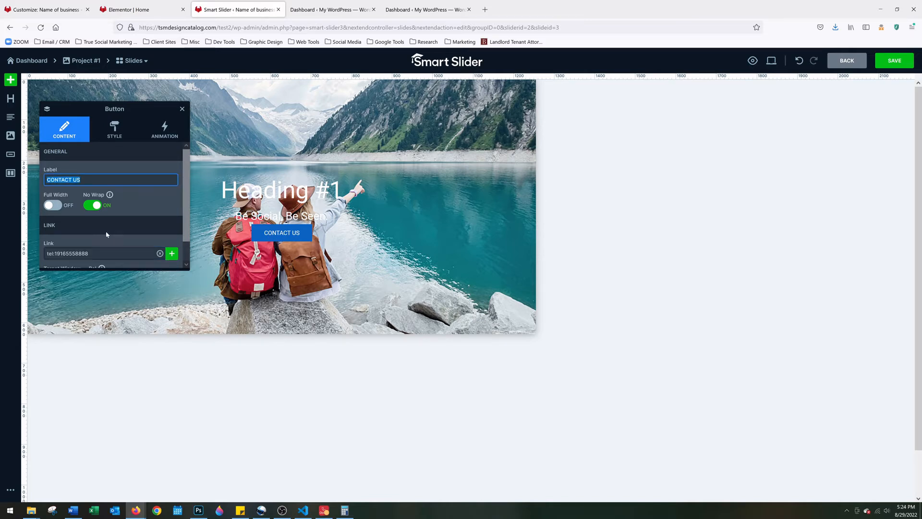
drag(92, 253, 45, 253)
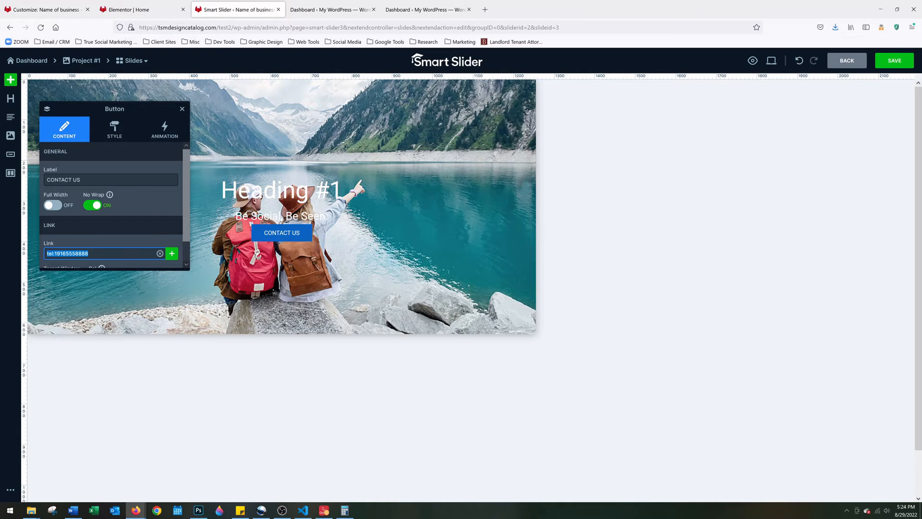
click(115, 128)
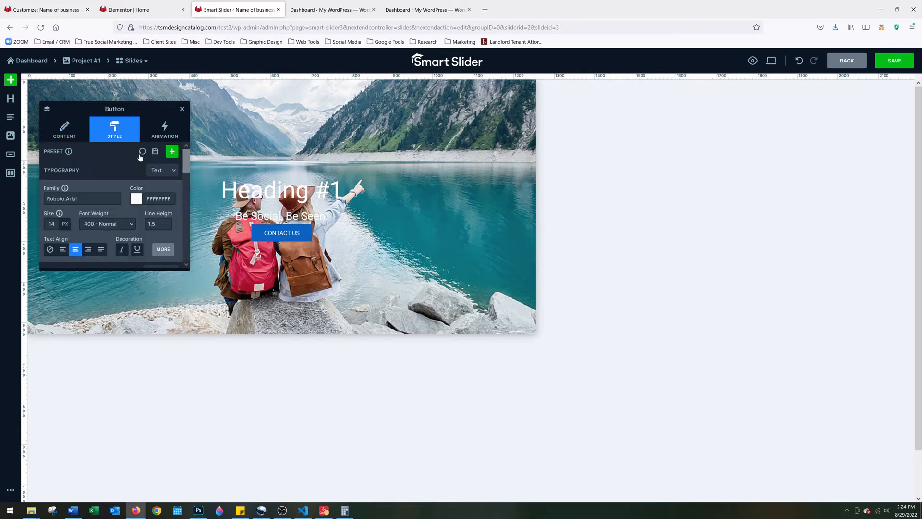
scroll(100, 189, down, 1)
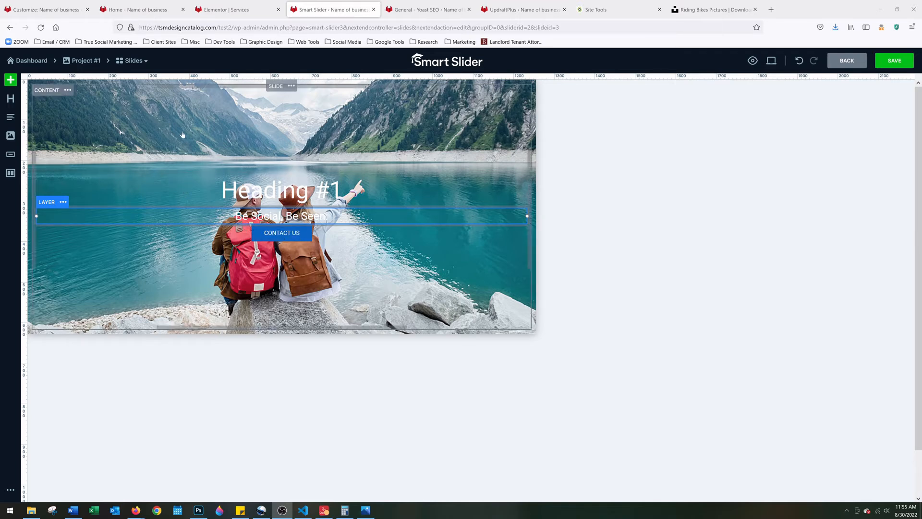
Turn on the slide background overlay and set it to semi-transparent dark grey (3737375F)
click(134, 87)
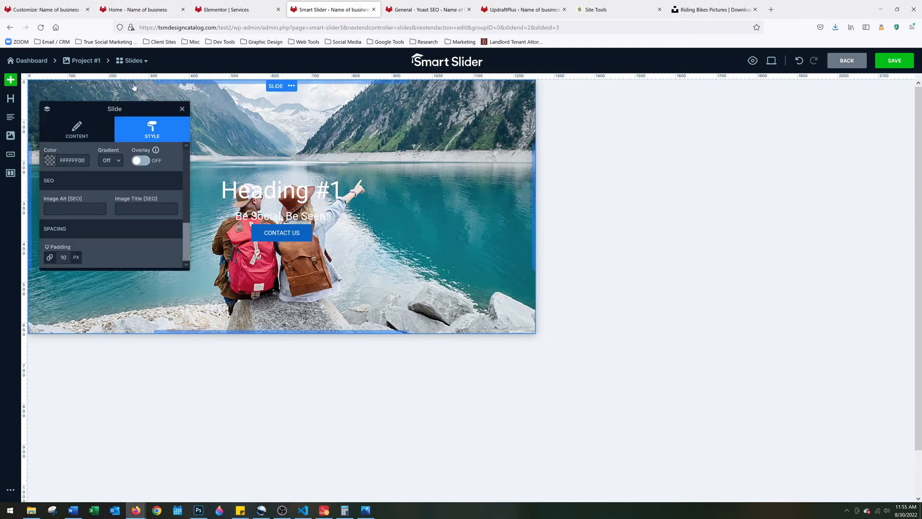
click(99, 130)
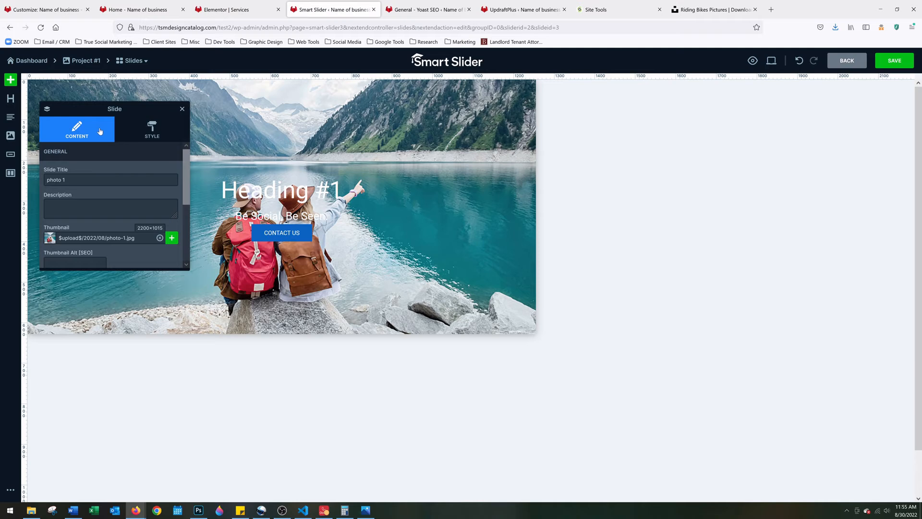
scroll(90, 192, down, 3)
scroll(96, 182, up, 3)
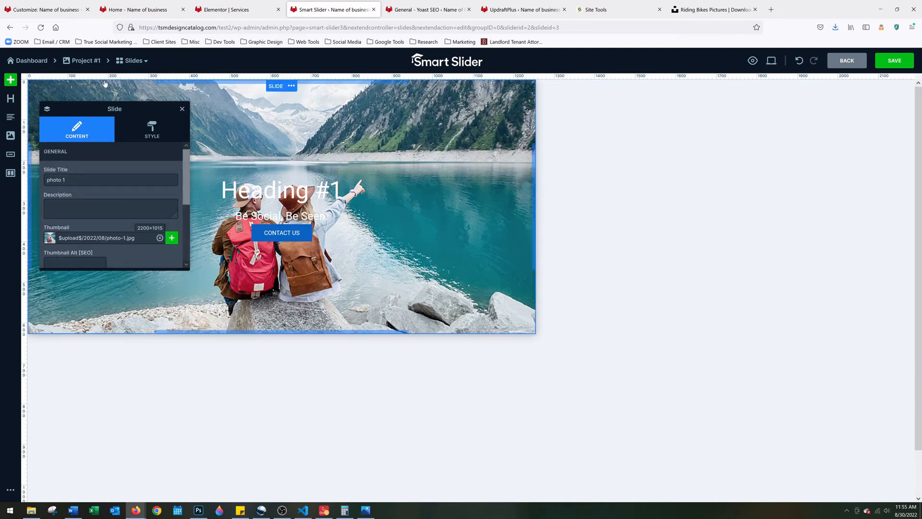
click(145, 134)
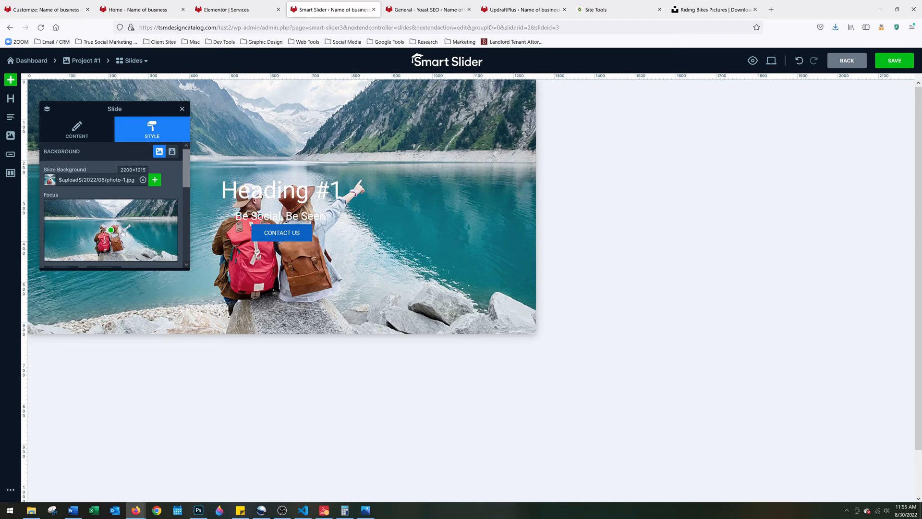
scroll(126, 233, down, 3)
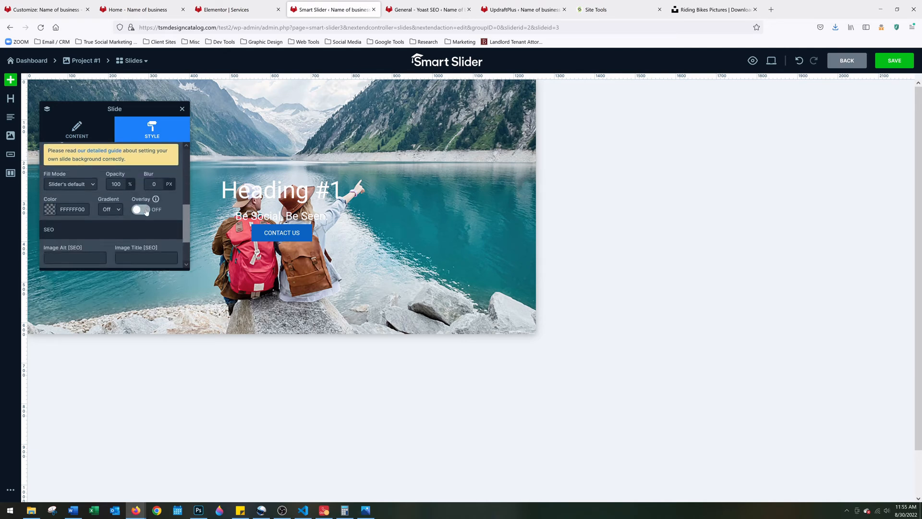
click(146, 212)
click(50, 210)
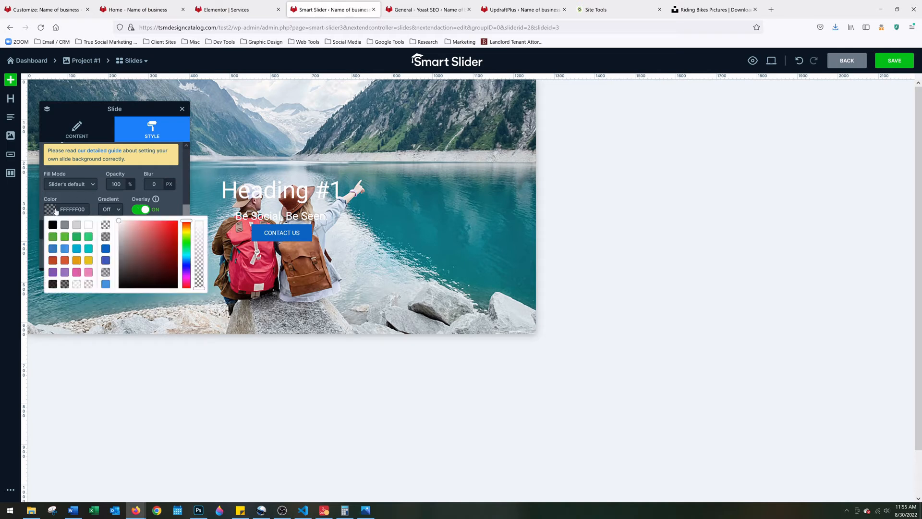
drag(122, 233, 114, 274)
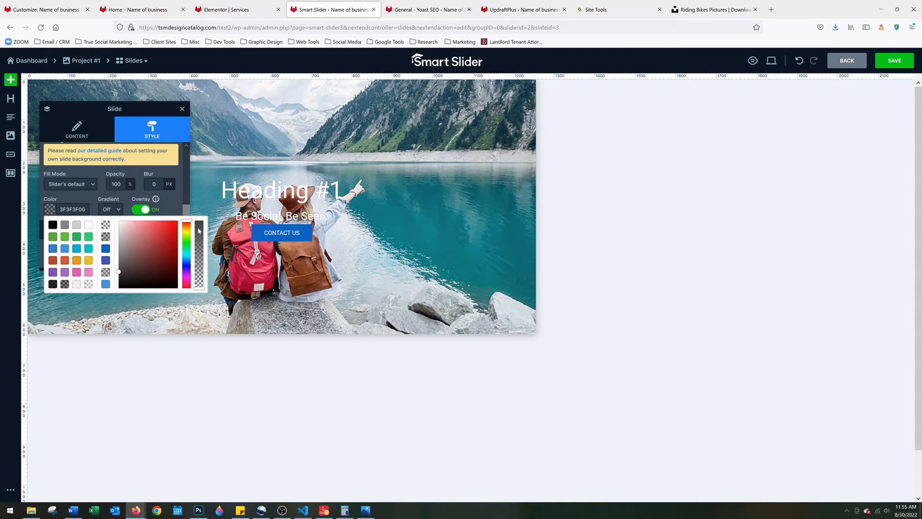
drag(203, 287, 203, 261)
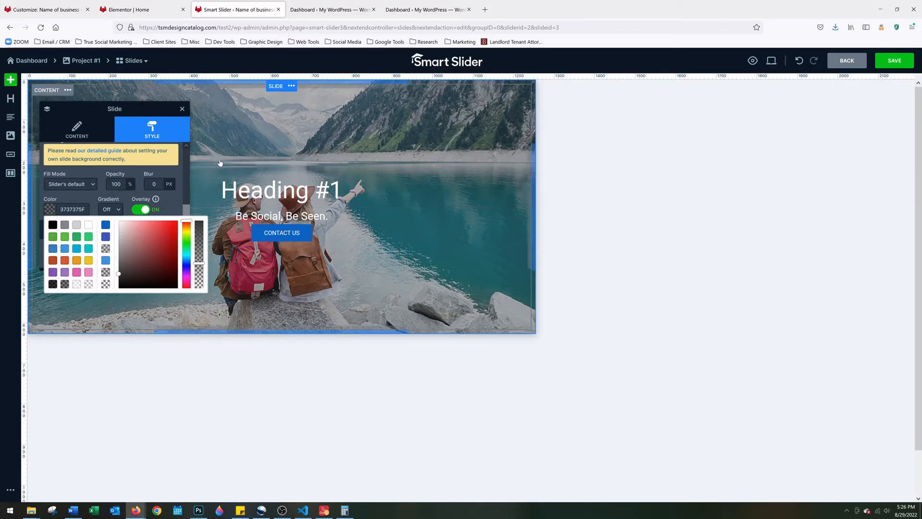
Save the slide, then open Project #1 and select its [smartslider3 slider="2"] shortcode
click(895, 60)
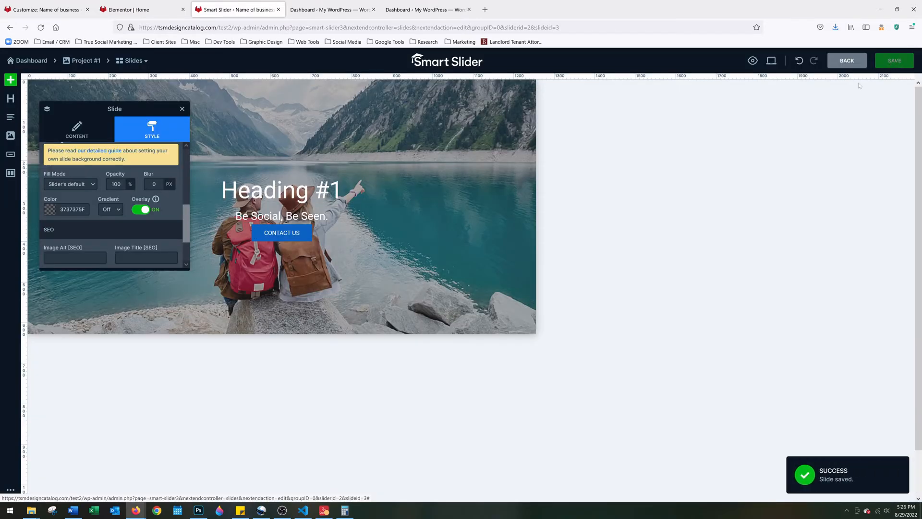
click(29, 63)
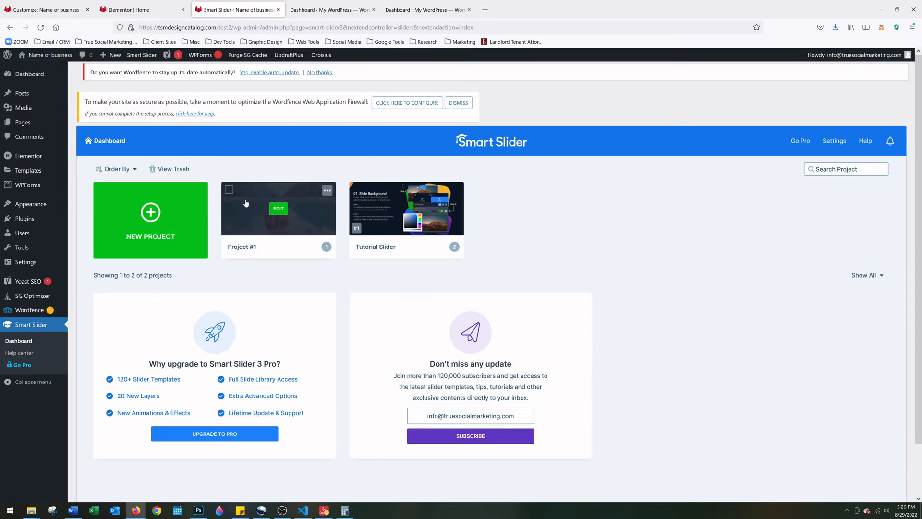
click(240, 215)
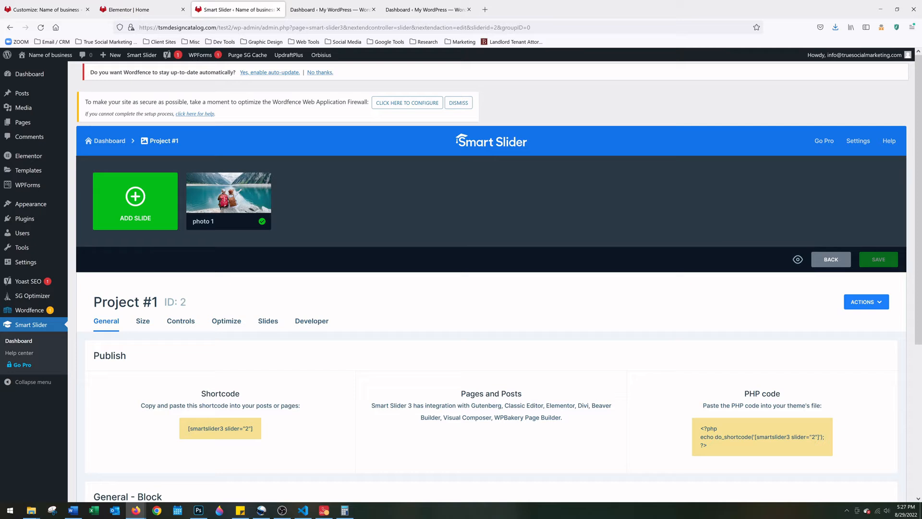
drag(187, 428, 253, 432)
key(ctrl+c)
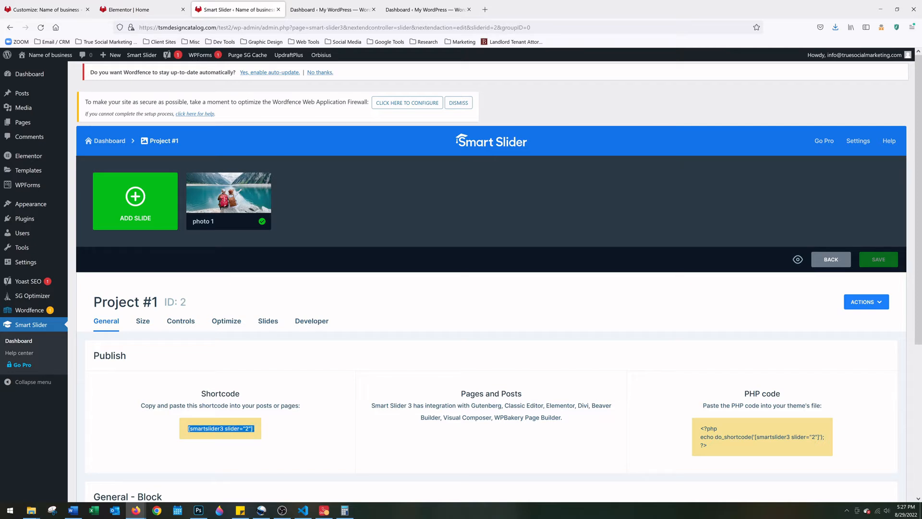
Paste the [smartslider3 slider="2"] shortcode into the home page's Shortcode widget and apply it
click(142, 4)
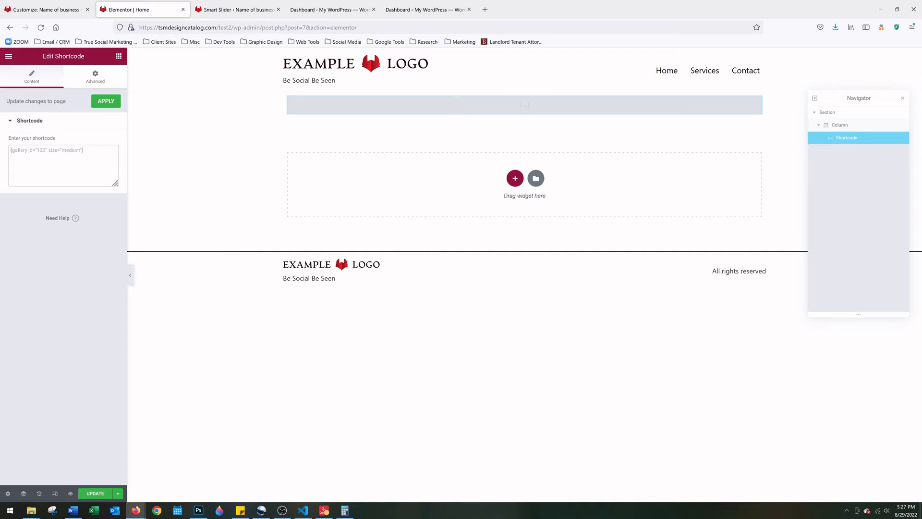
key(ctrl+v)
click(103, 104)
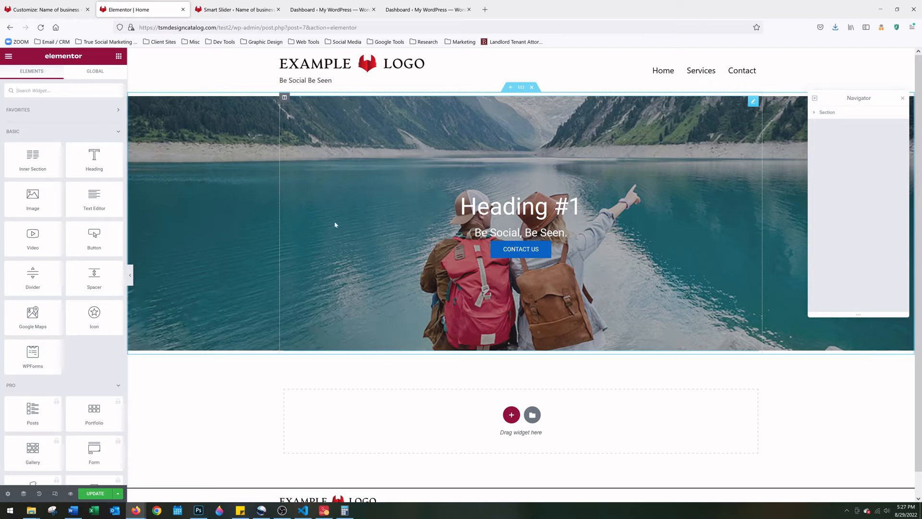
click(228, 6)
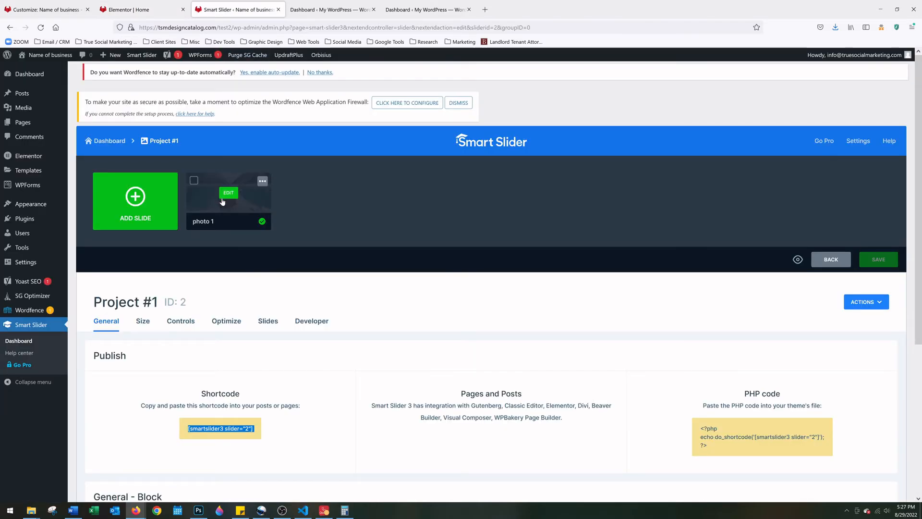
Reopen the photo 1 slide and bring up the Heading #1 layer's style settings
click(228, 195)
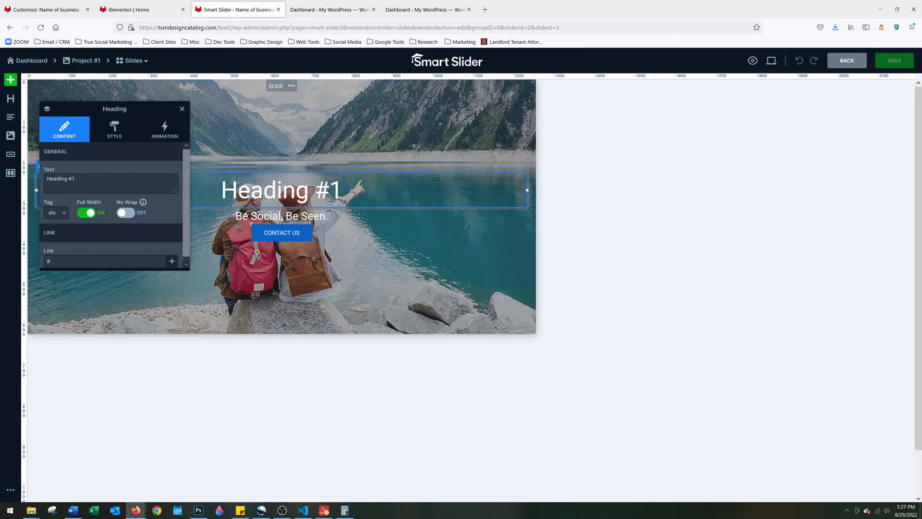
click(123, 139)
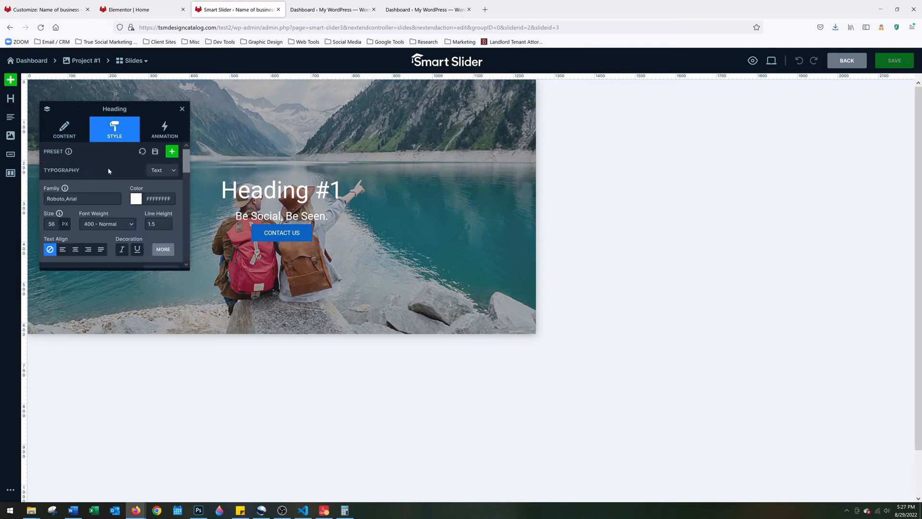
scroll(109, 170, down, 5)
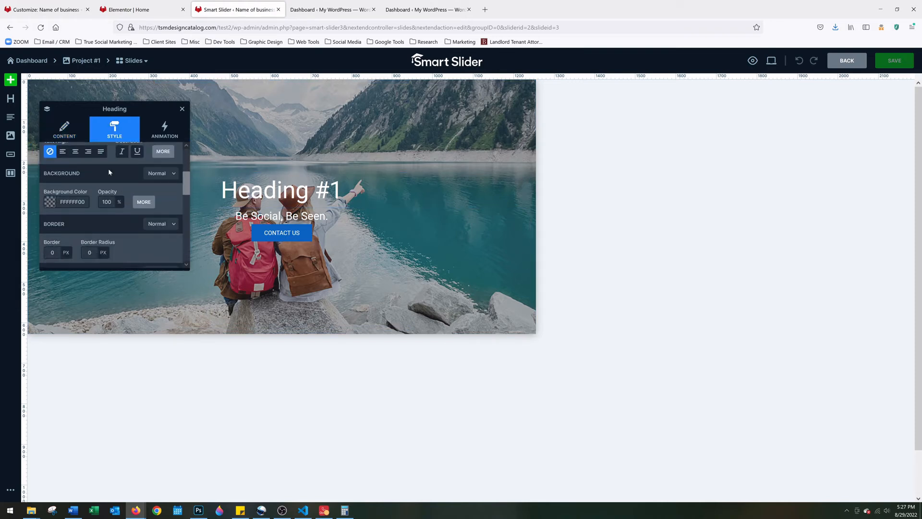
scroll(108, 168, down, 3)
scroll(101, 178, up, 2)
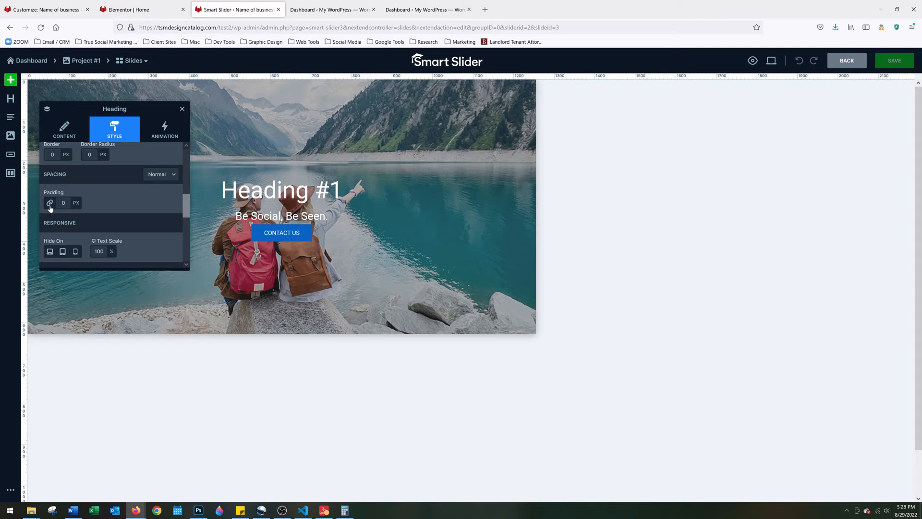
Unlink the Heading #1 padding sides and set the bottom padding back to 0
click(50, 203)
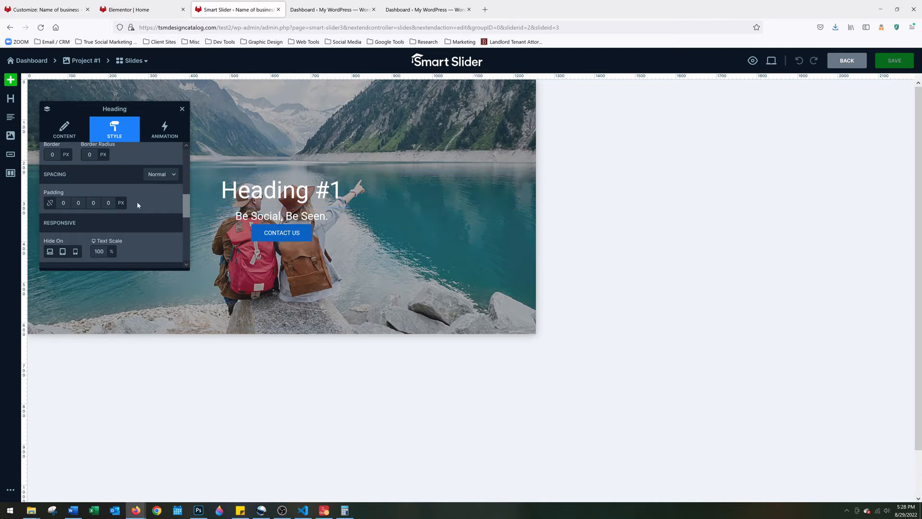
click(97, 204)
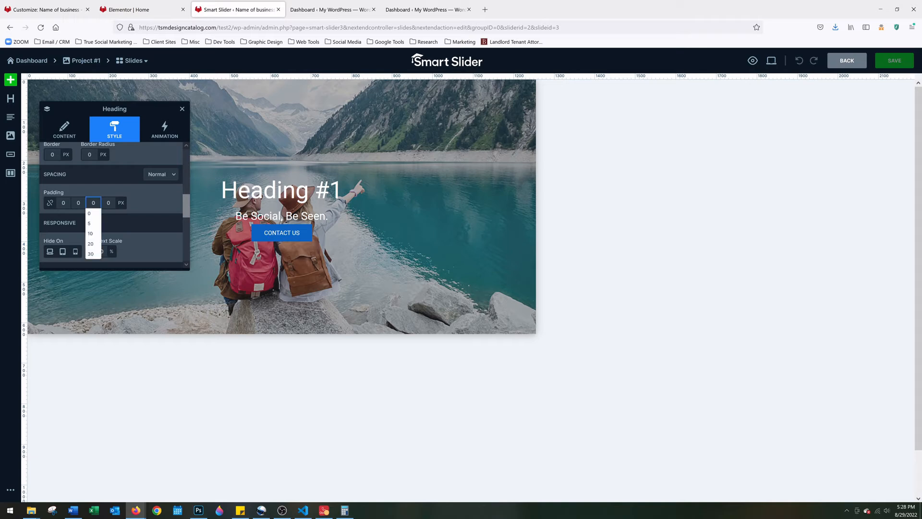
double_click(96, 204)
text(-10)
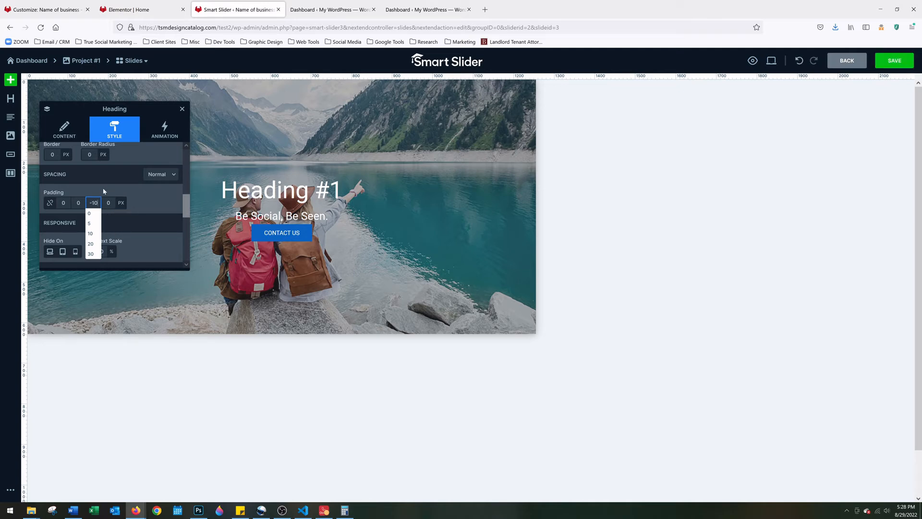
click(91, 212)
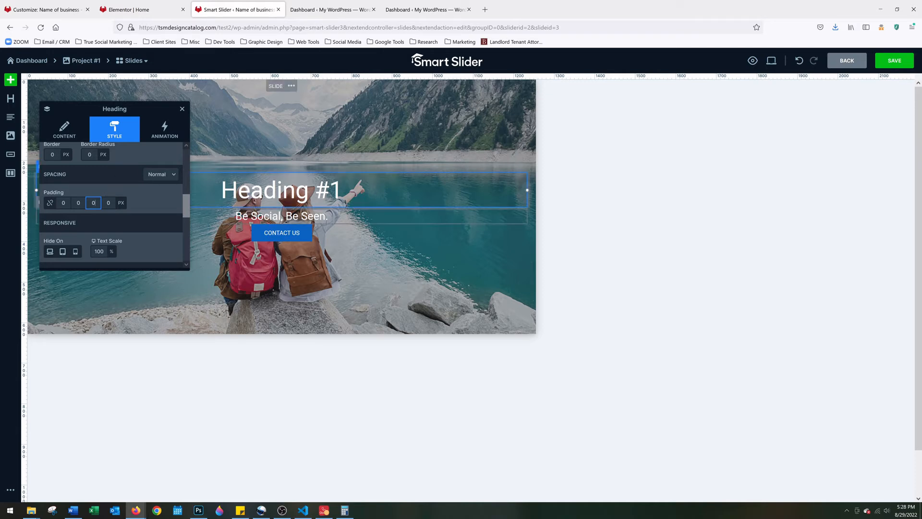
click(288, 216)
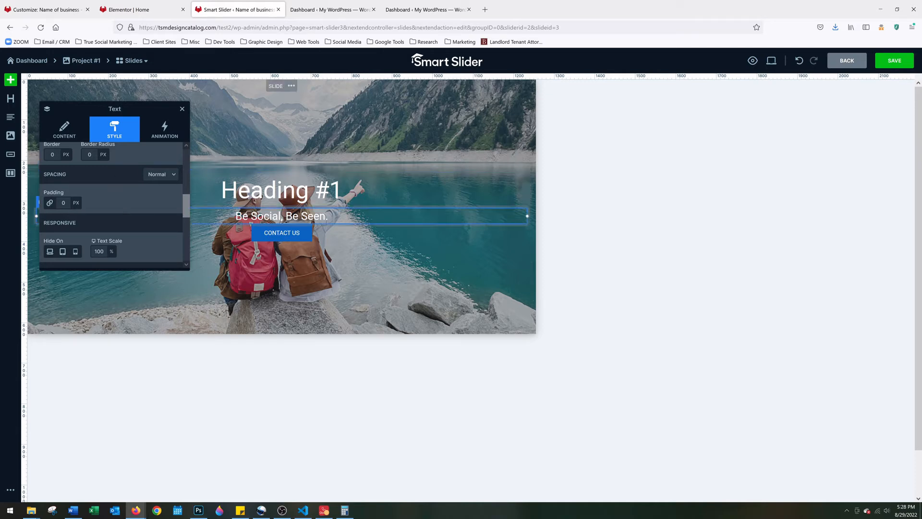
Set the 'Be Social, Be Seen.' subtitle's bottom padding alone to 20 px, then save the slide
click(49, 203)
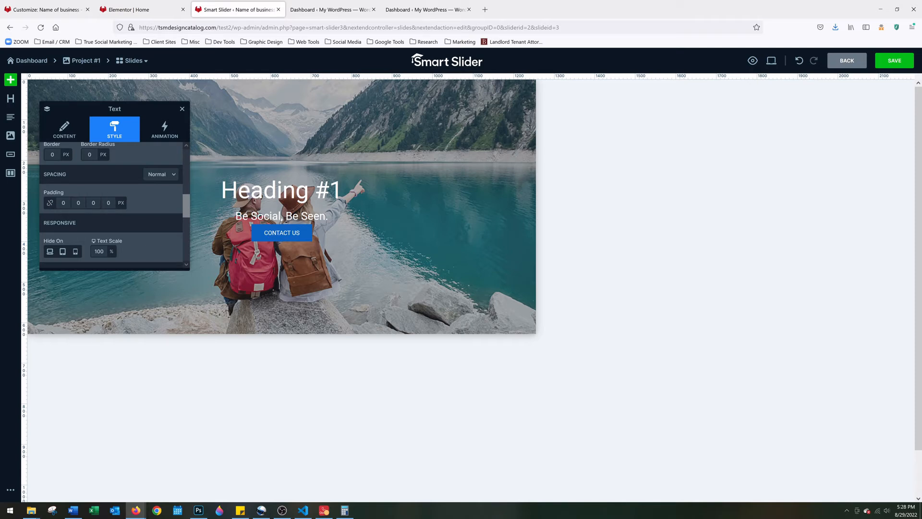
click(93, 203)
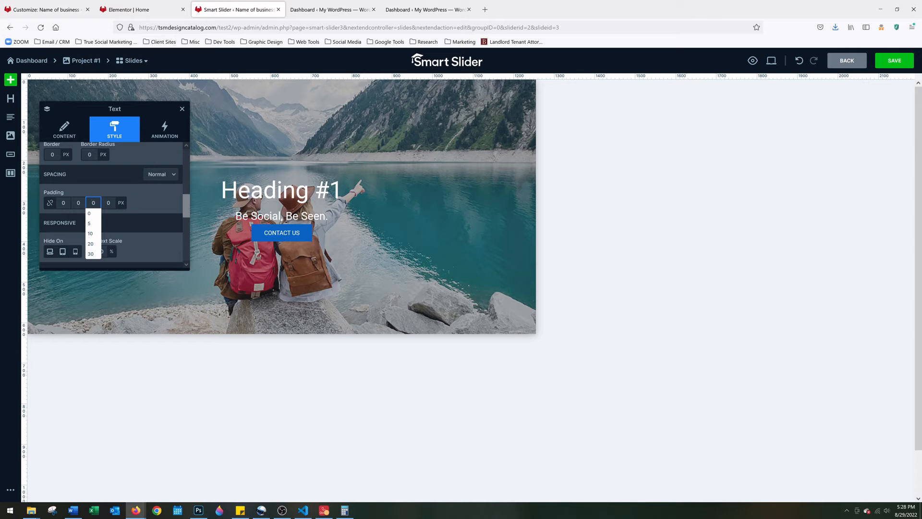
text(10)
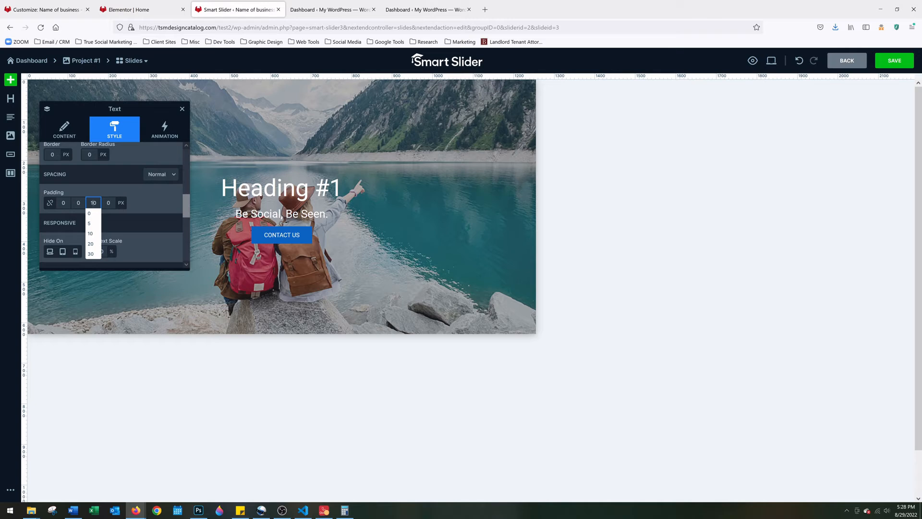
key(BackSpace)
text(5)
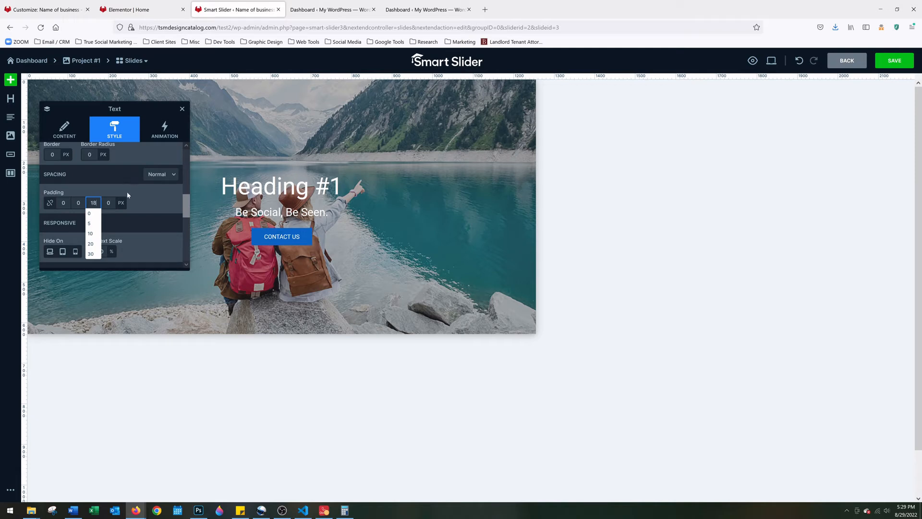
key(BackSpace)
text(20)
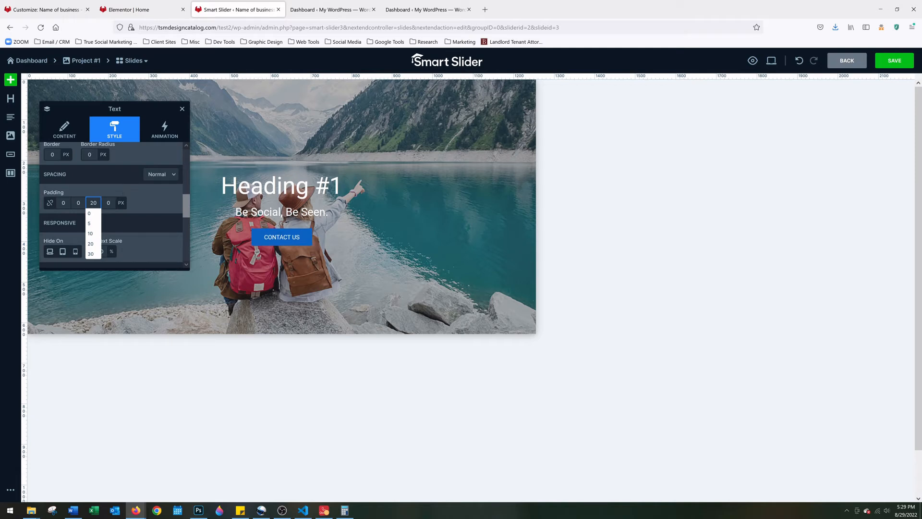
click(136, 191)
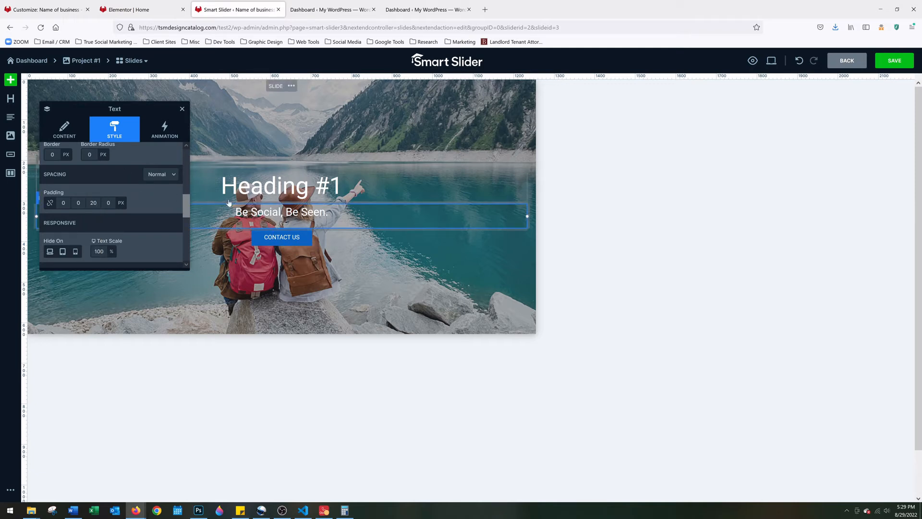
click(893, 61)
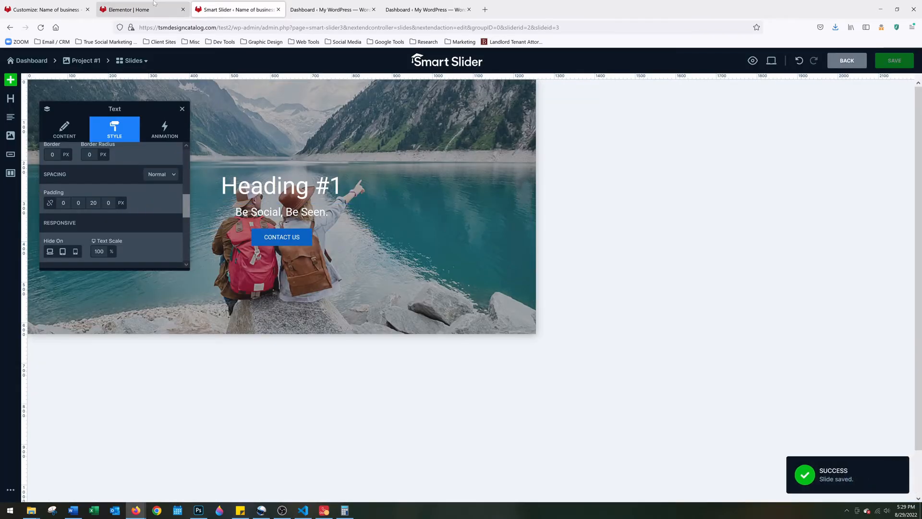
click(140, 9)
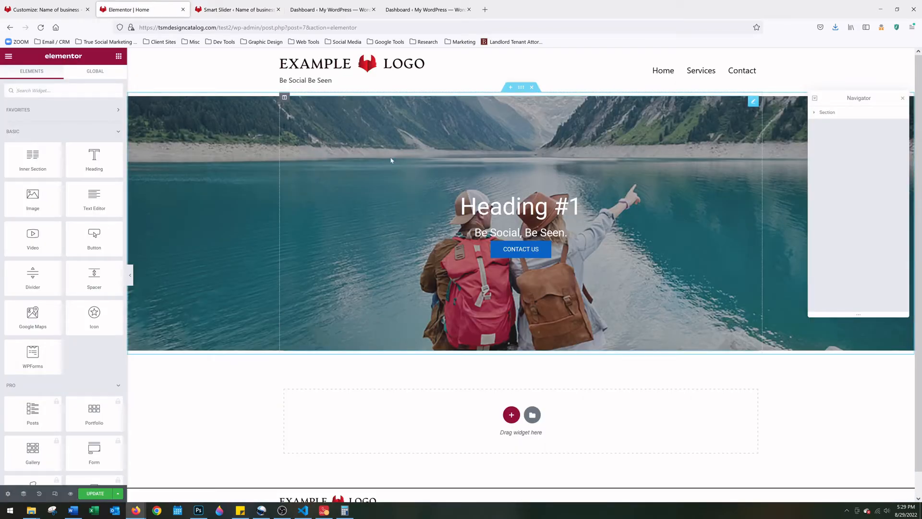
Stay on the page, update the Home page, then reload the editor to refresh the slider
click(40, 28)
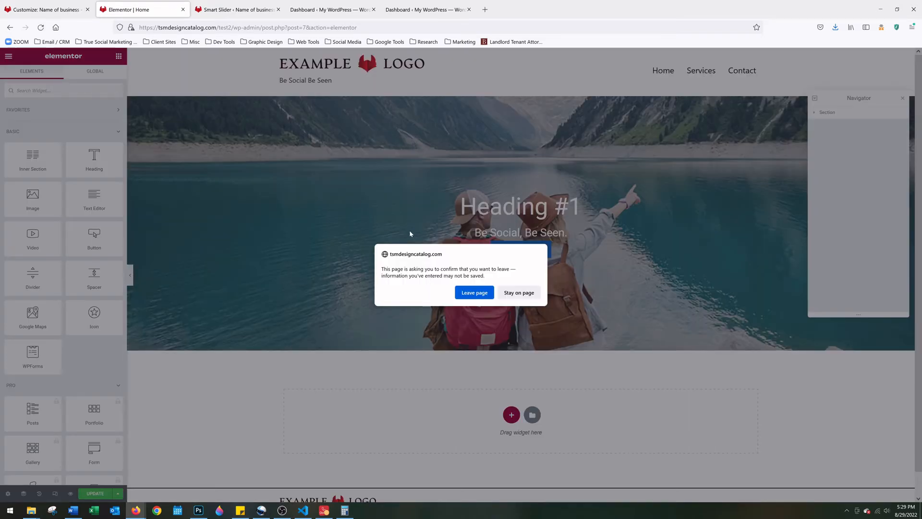
click(519, 294)
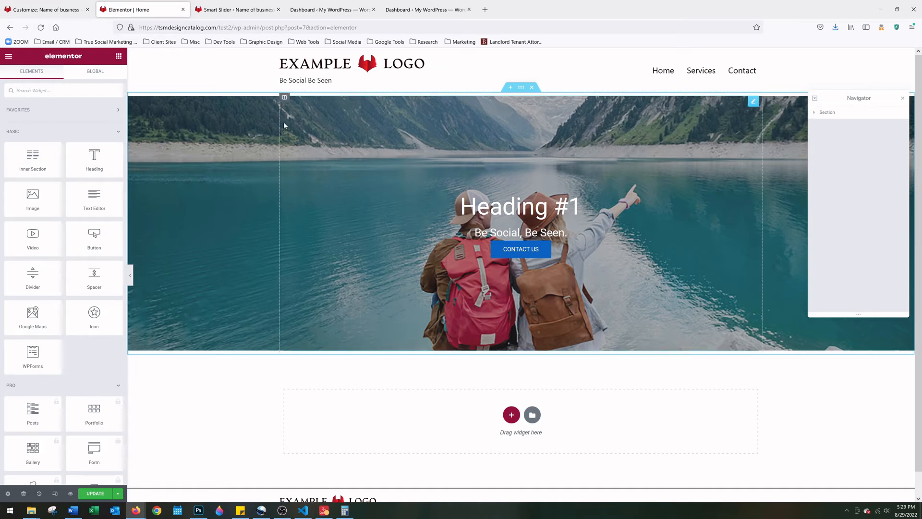
click(96, 493)
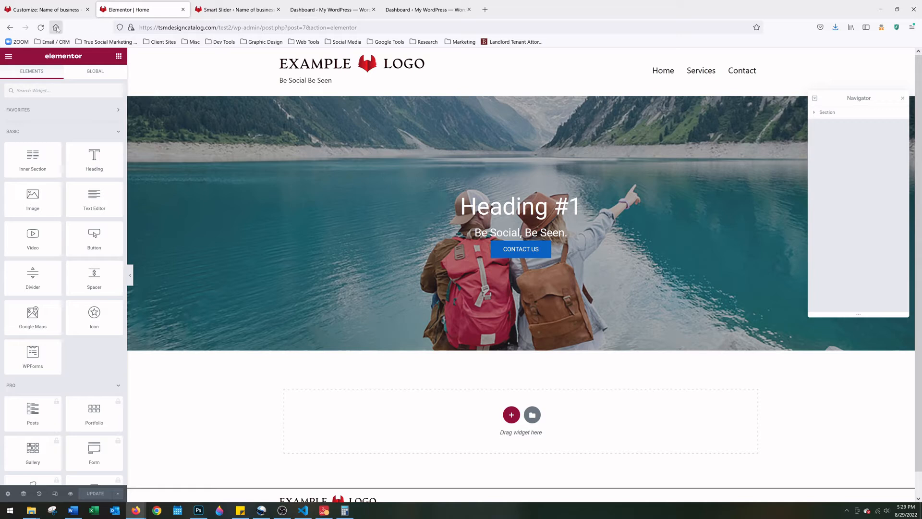
click(40, 29)
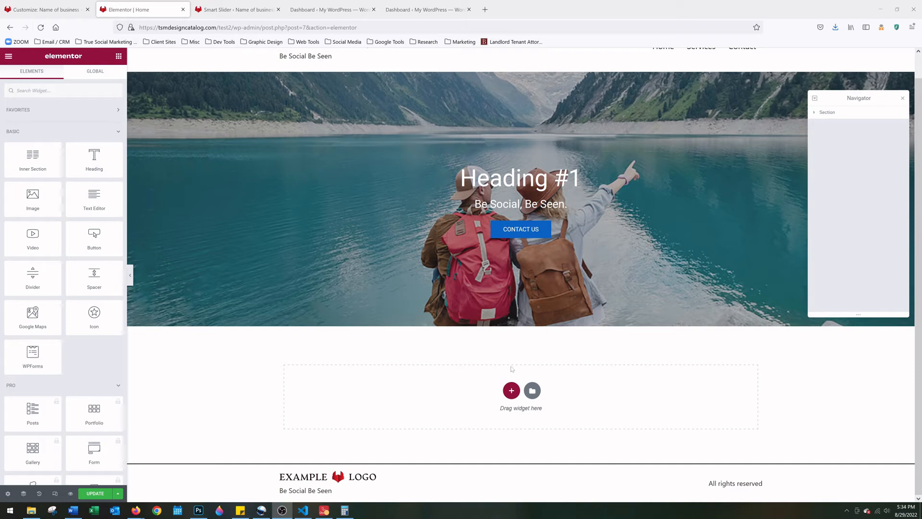
click(512, 391)
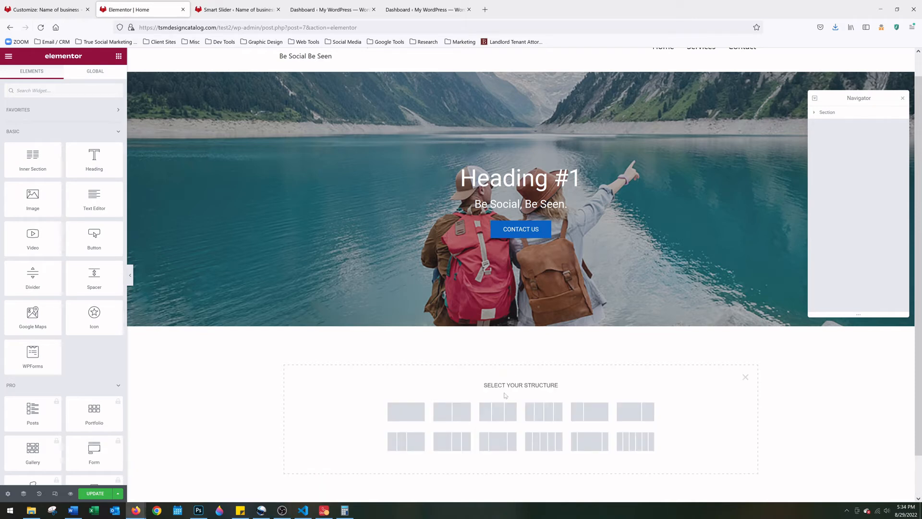
click(411, 413)
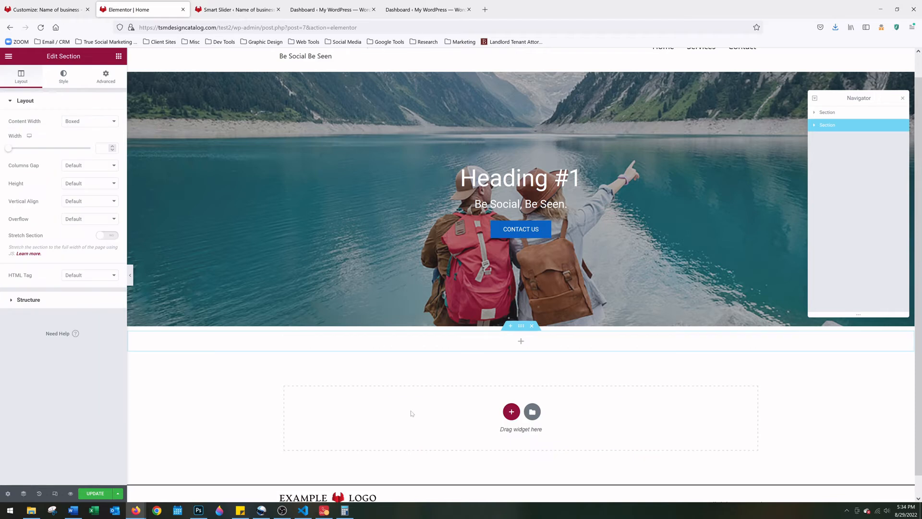
click(521, 342)
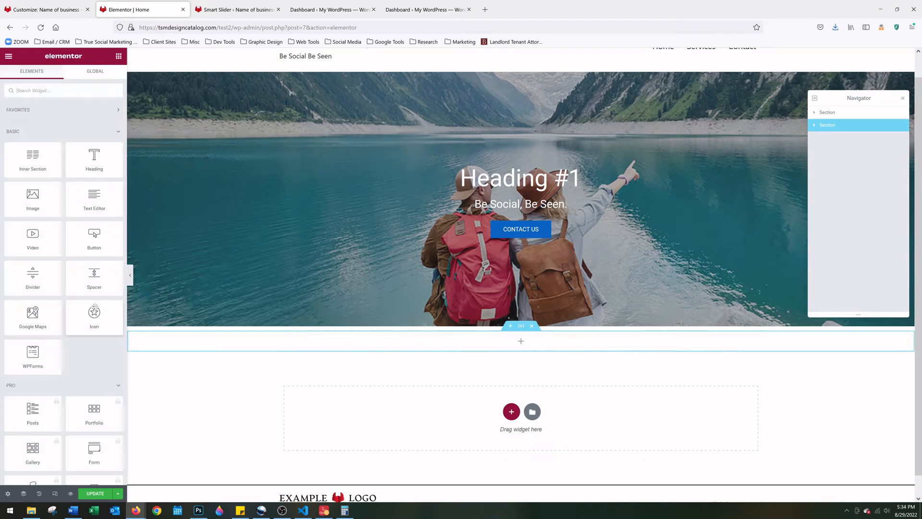
drag(89, 285, 517, 352)
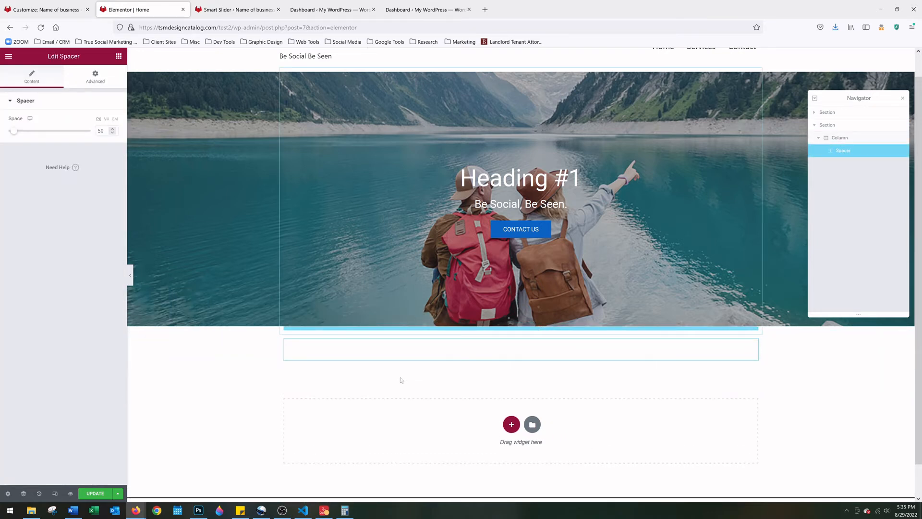
scroll(449, 336, down, 1)
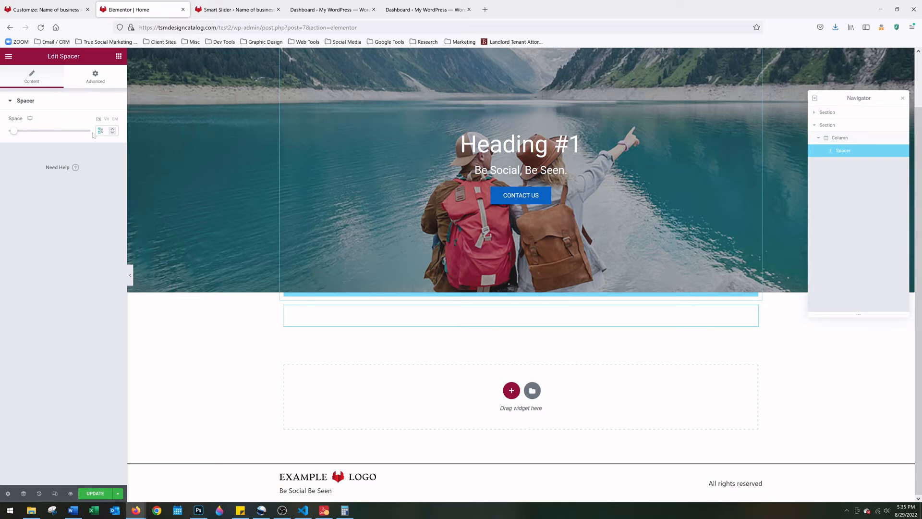
text(80)
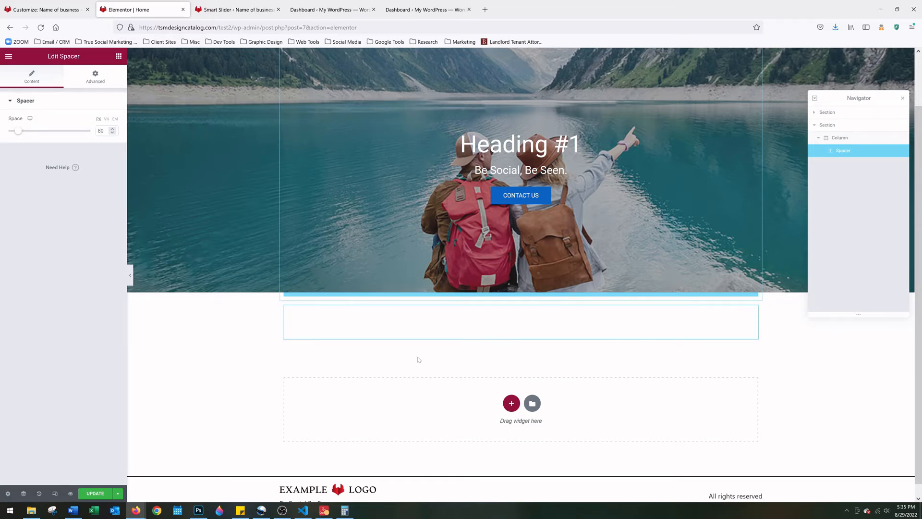
scroll(419, 359, down, 1)
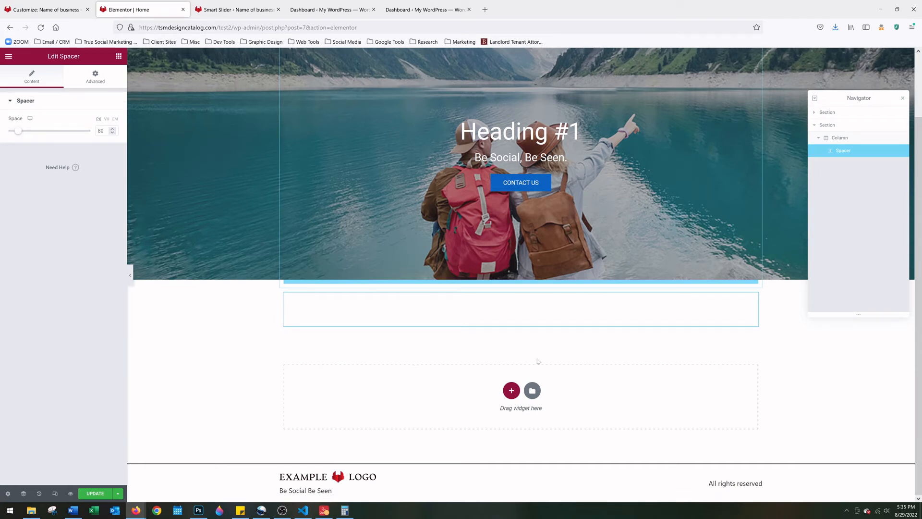
Add a two-column section below the hero with an Image widget in the left column
click(511, 391)
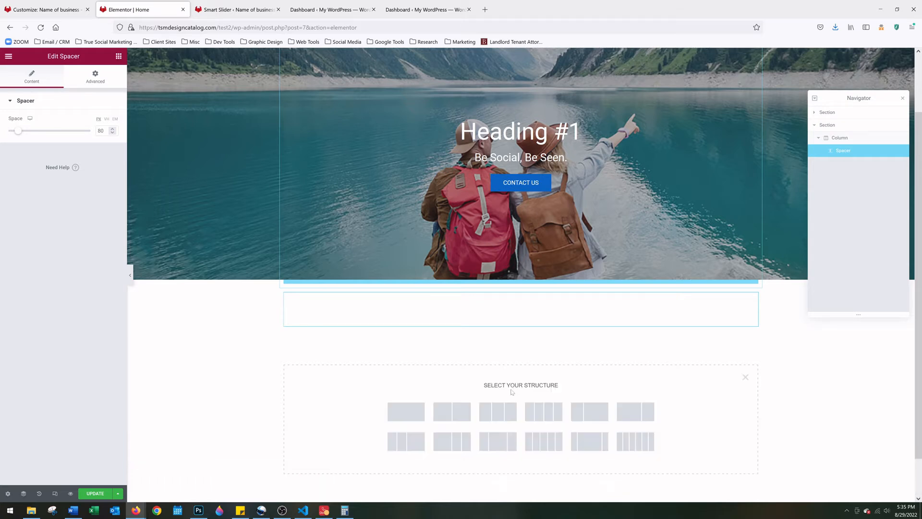
click(458, 419)
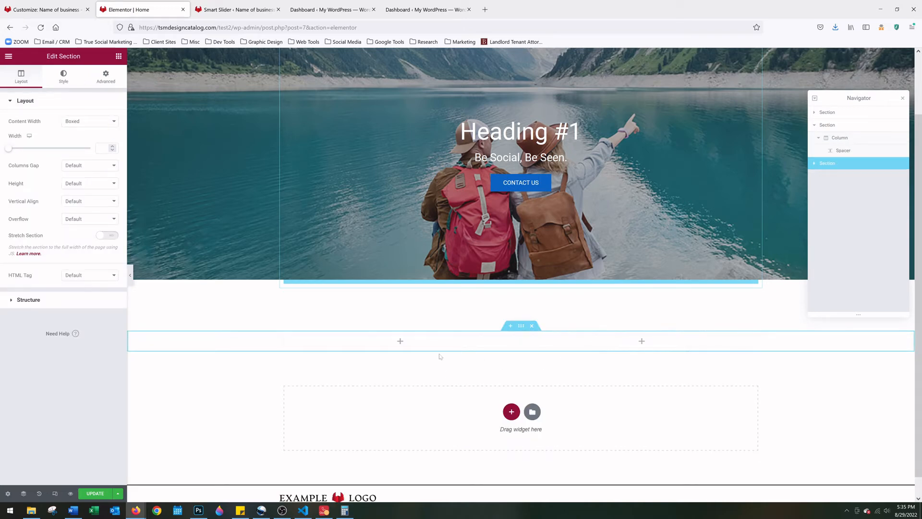
click(400, 343)
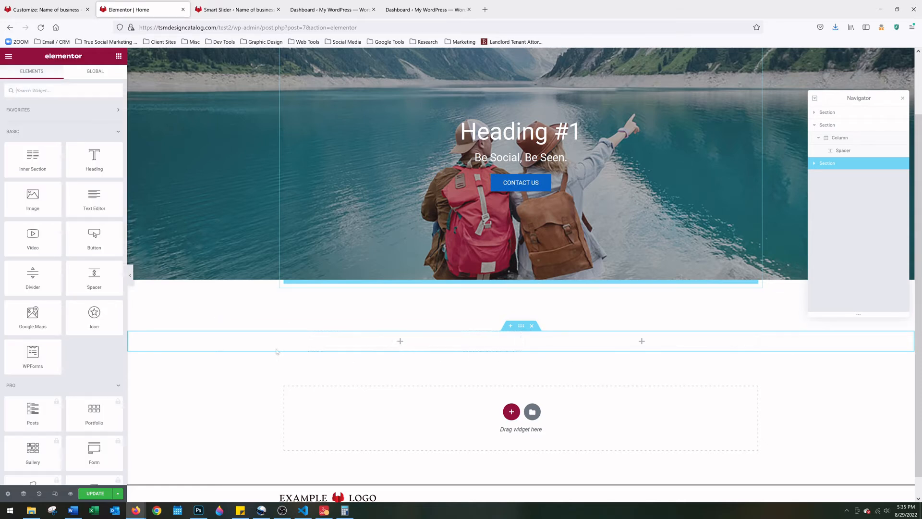
drag(43, 205, 404, 346)
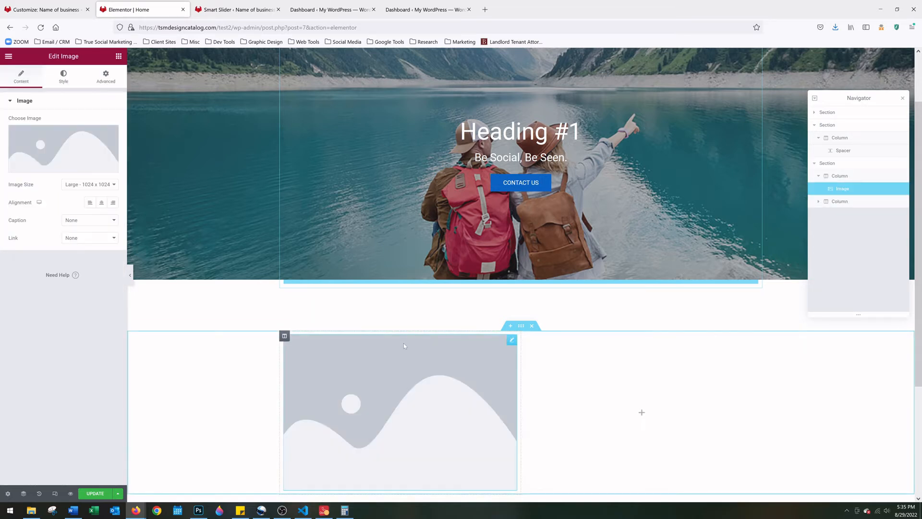
Drop a Heading widget into the empty right column
scroll(640, 380, down, 3)
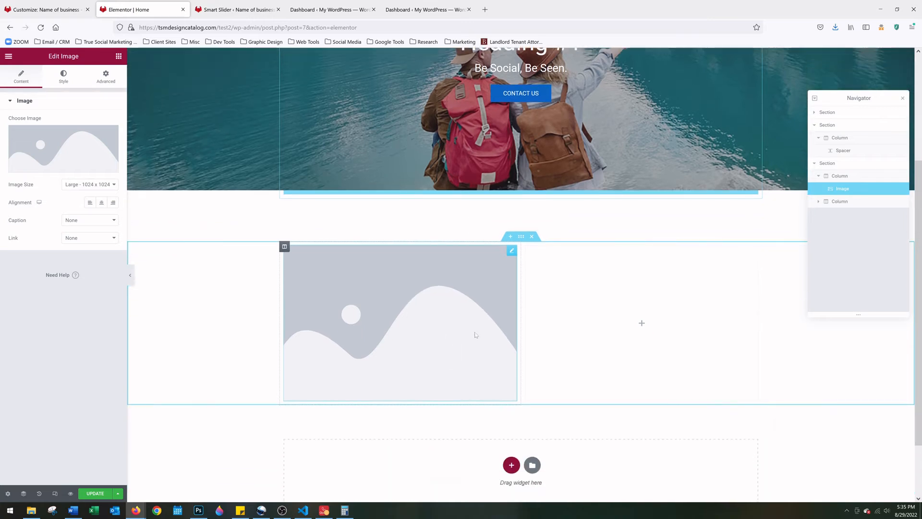
click(642, 324)
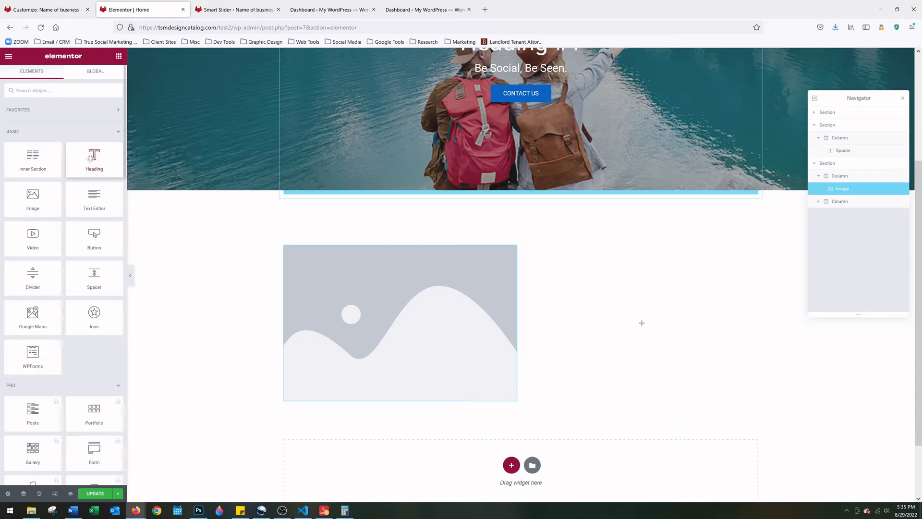
drag(90, 158, 653, 307)
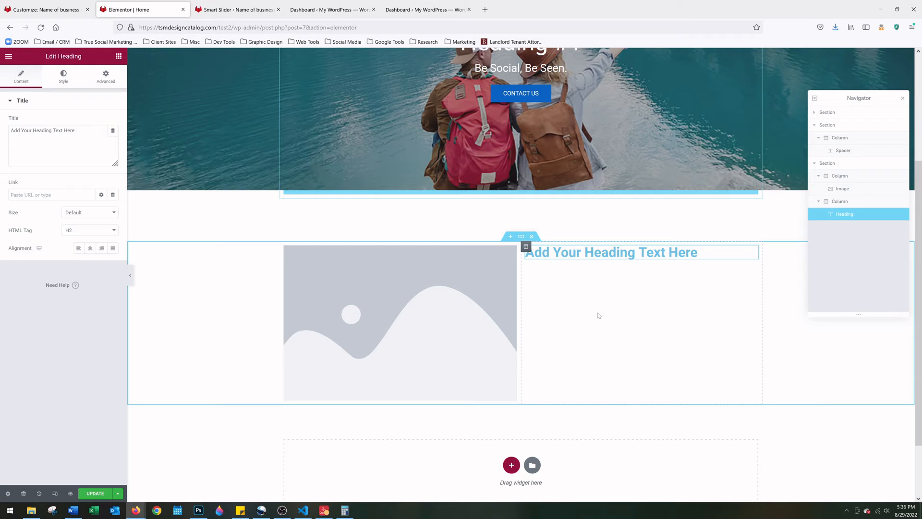
Add an empty one-column section below and place a Text Editor paragraph under the heading
scroll(570, 315, down, 1)
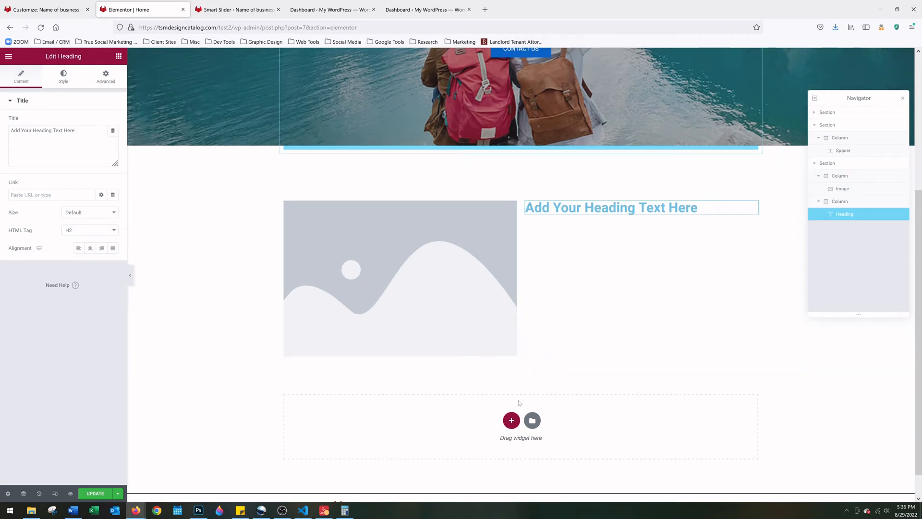
click(511, 421)
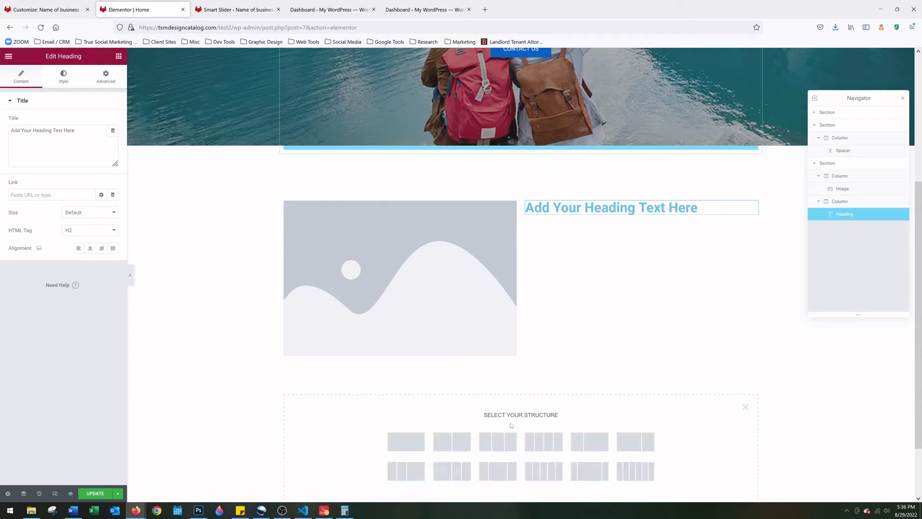
click(418, 441)
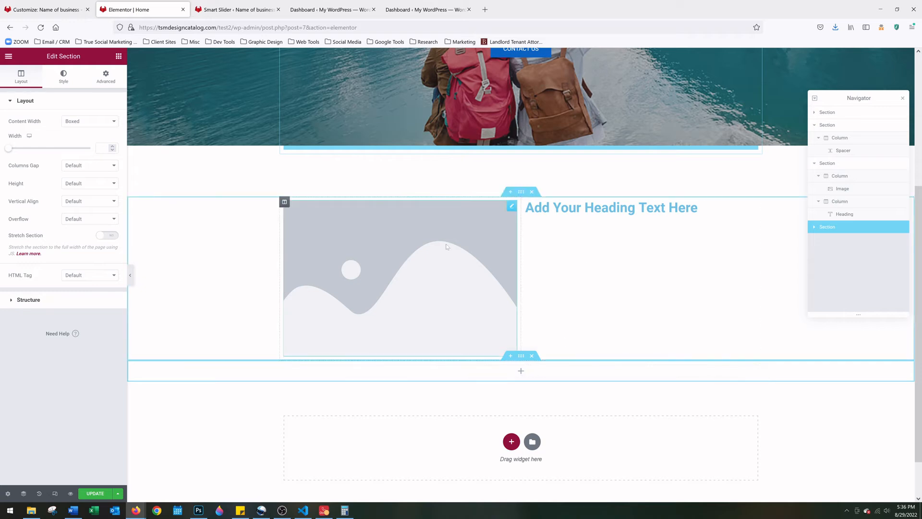
click(521, 372)
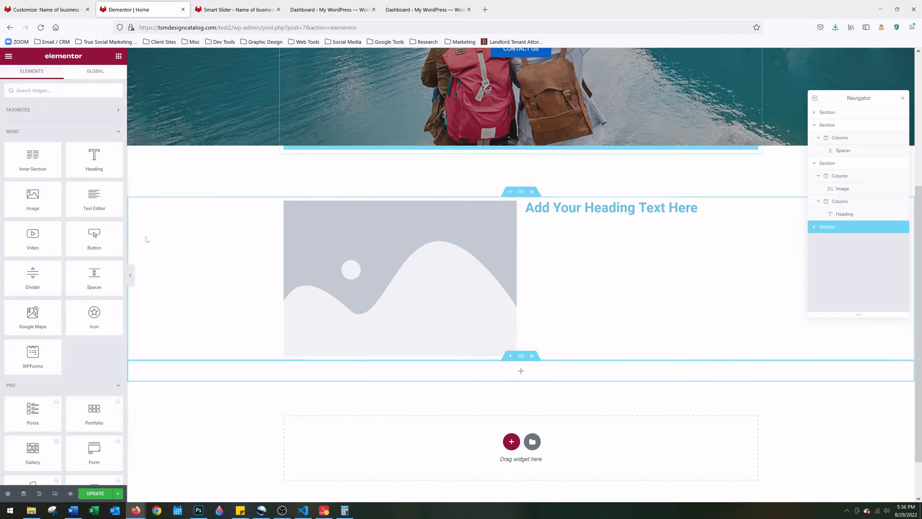
drag(92, 199, 622, 217)
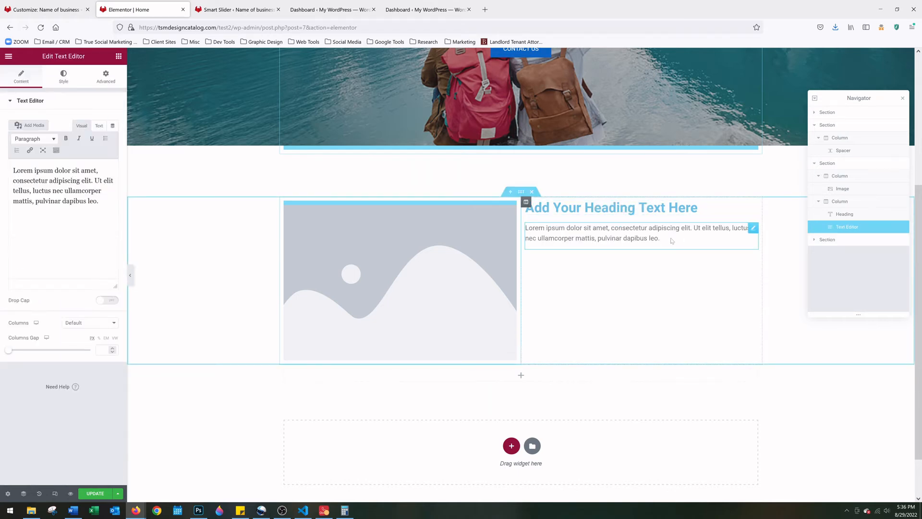
click(402, 271)
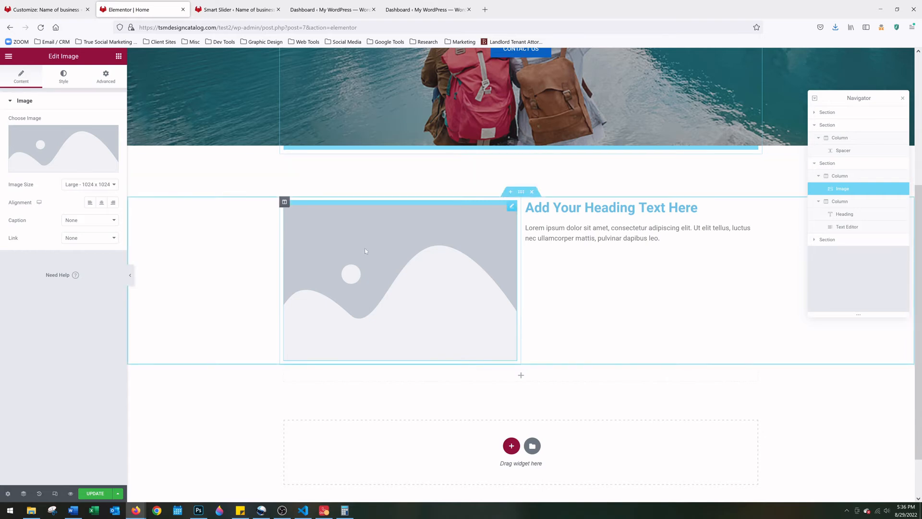
Replace the placeholder with the Media Library photo of two quad bikes on a forest trail
mouse_move(33, 145)
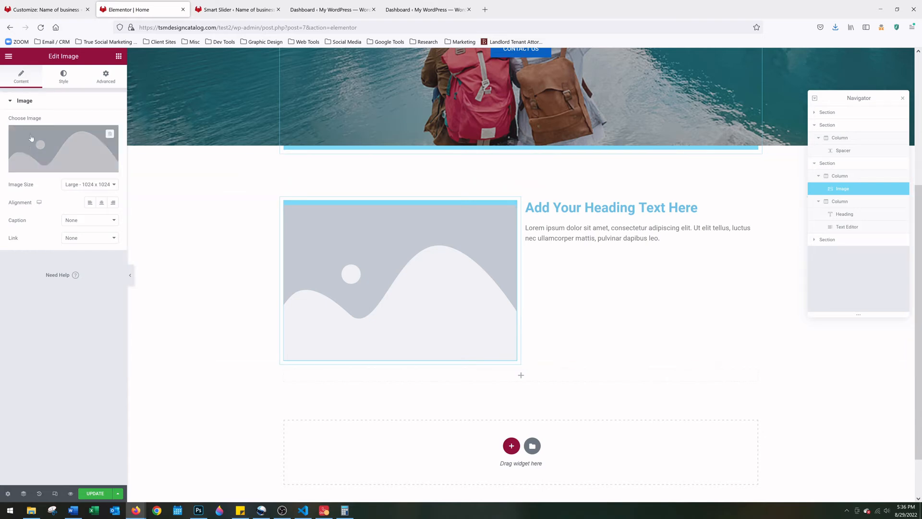
click(63, 147)
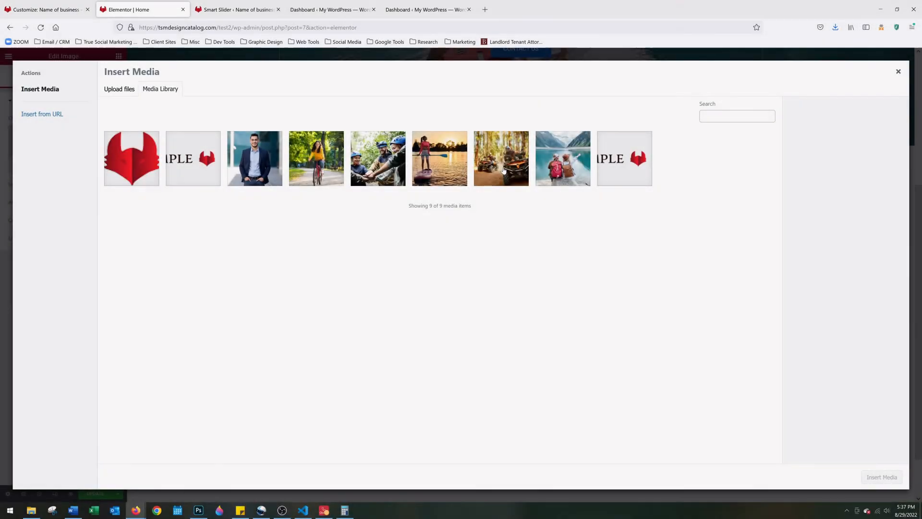
click(503, 171)
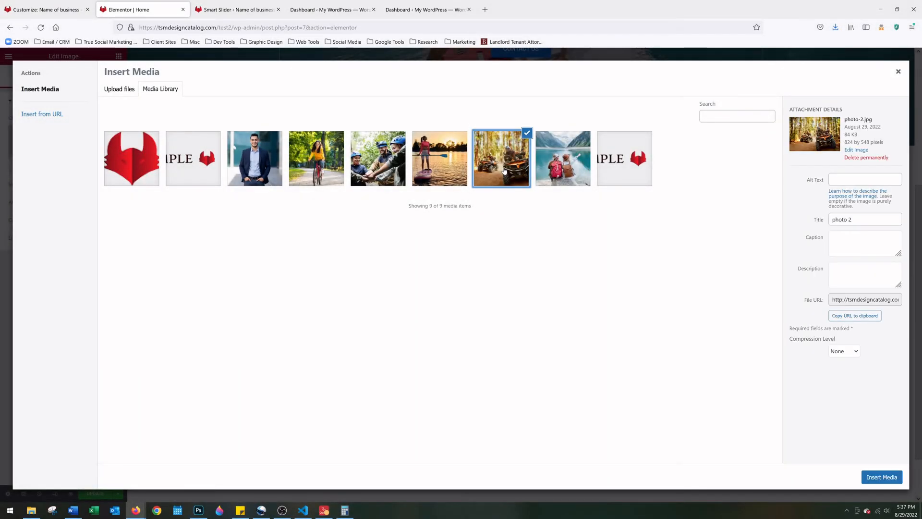
click(891, 478)
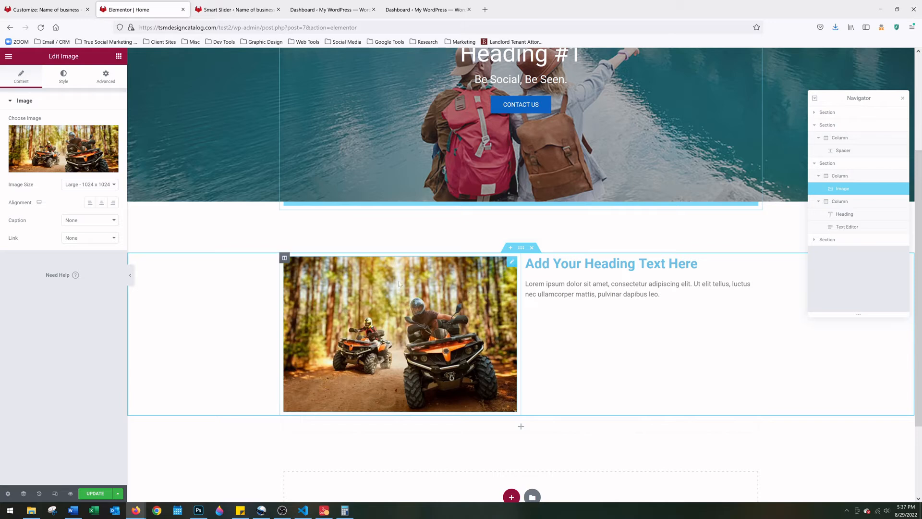
click(611, 263)
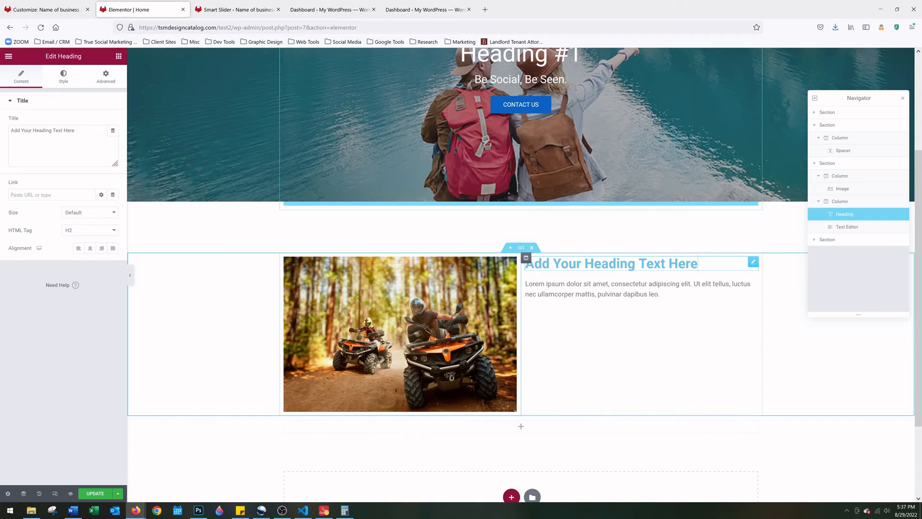
Retitle the right-column heading to 'Lets Have Fun Outside!'
click(665, 295)
drag(665, 295, 693, 277)
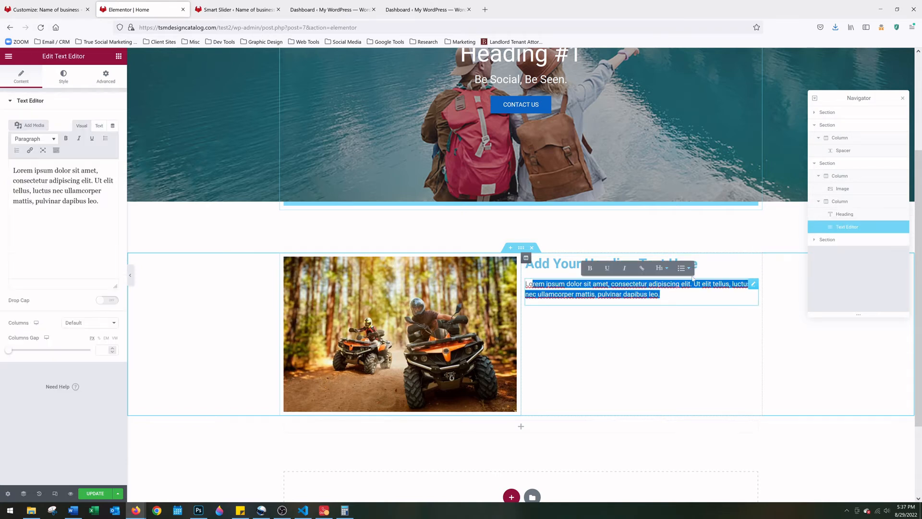
click(672, 264)
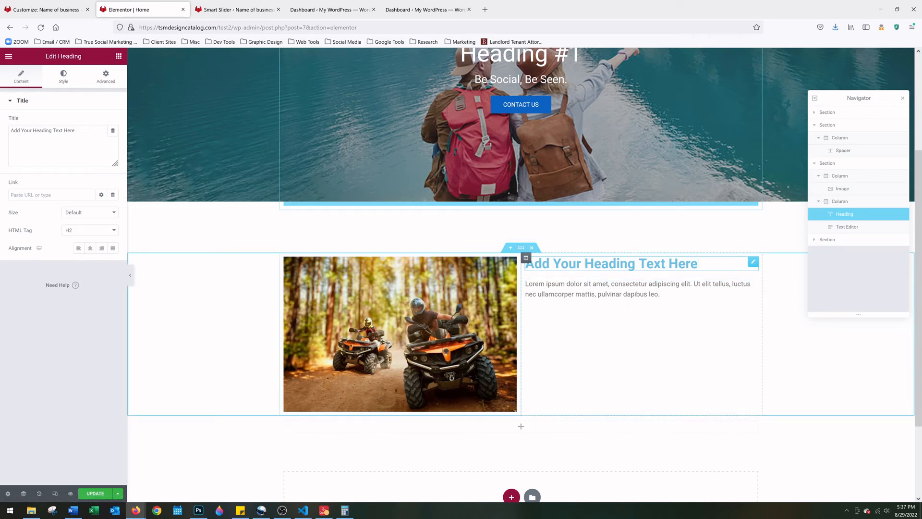
triple_click(43, 131)
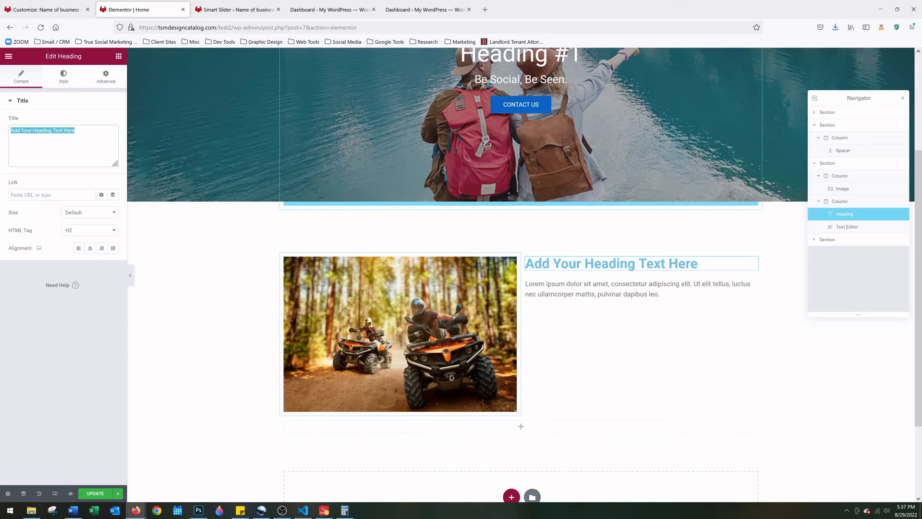
text(Lets )
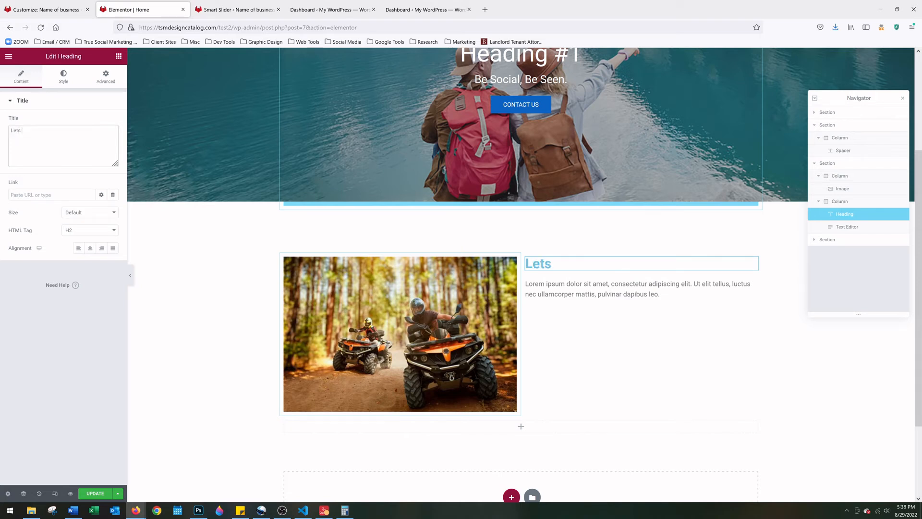
text(Have Fun Outside!)
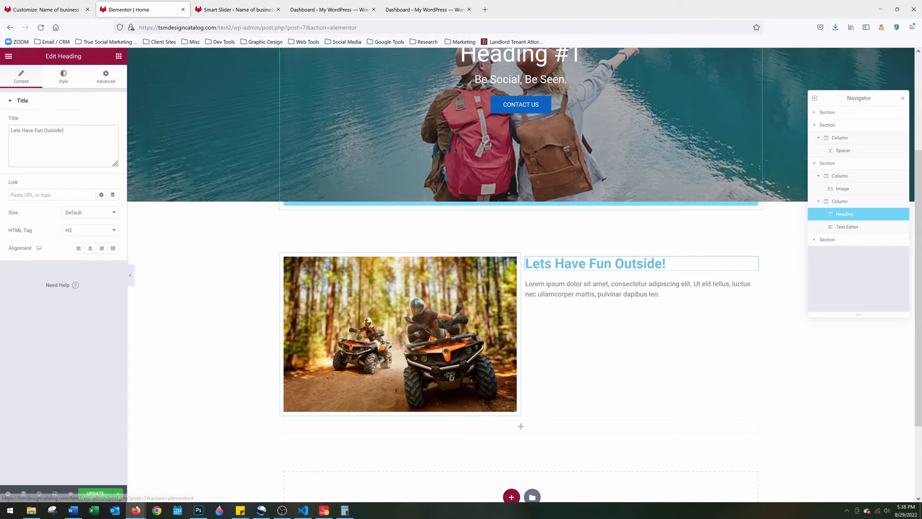
click(65, 77)
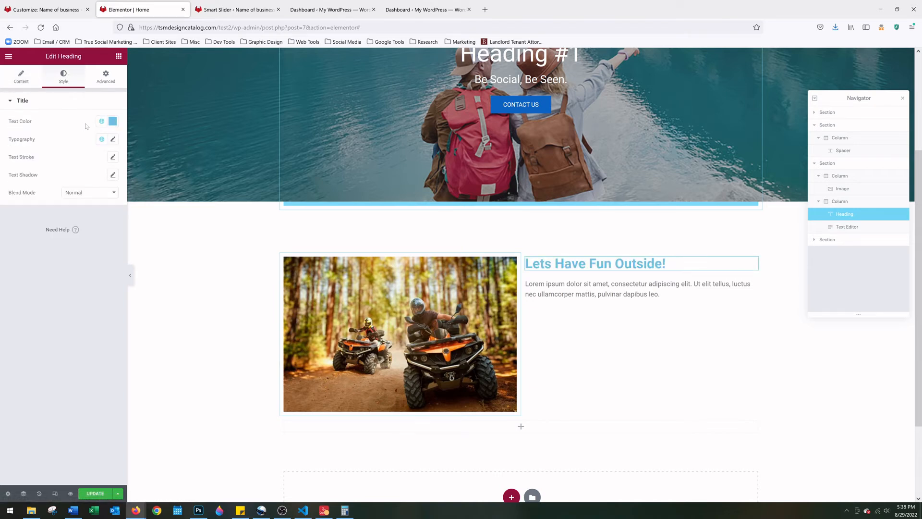
Change the heading's text colour from #6EC1E4 to #171717
click(114, 122)
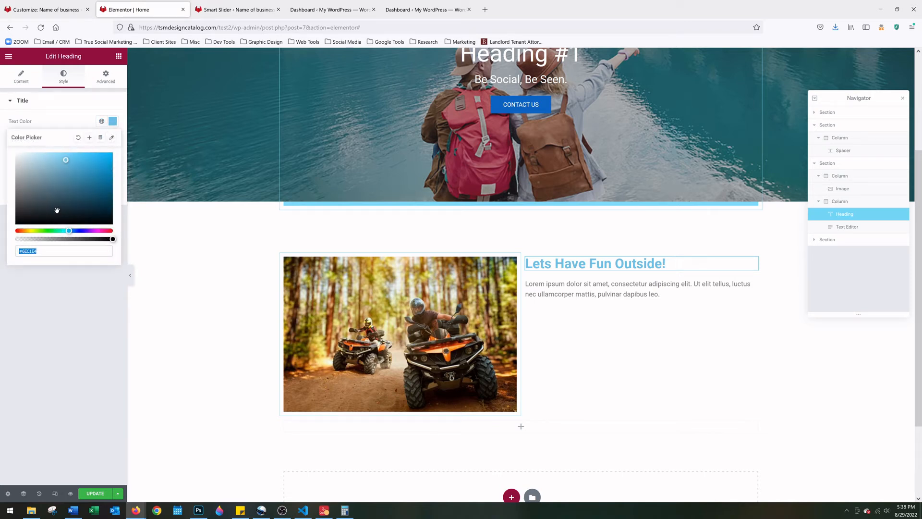
click(48, 251)
drag(24, 252, 22, 251)
text(171717)
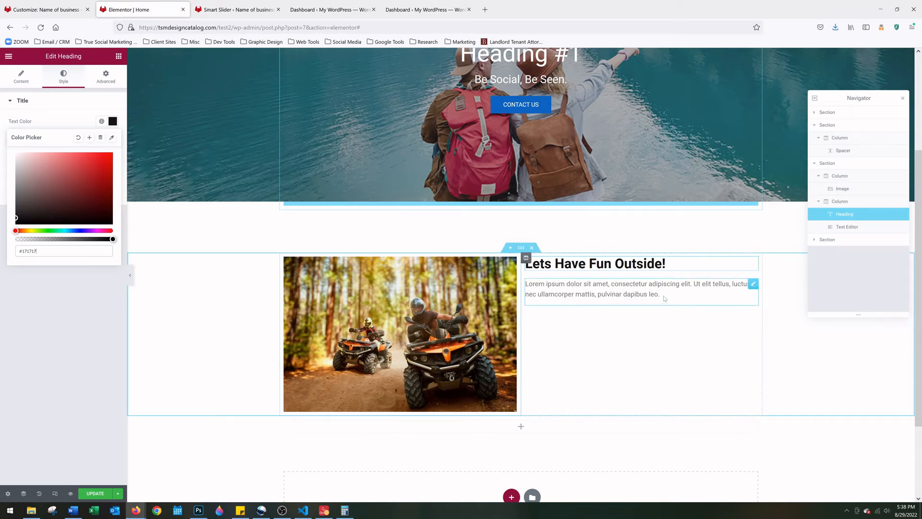
click(625, 289)
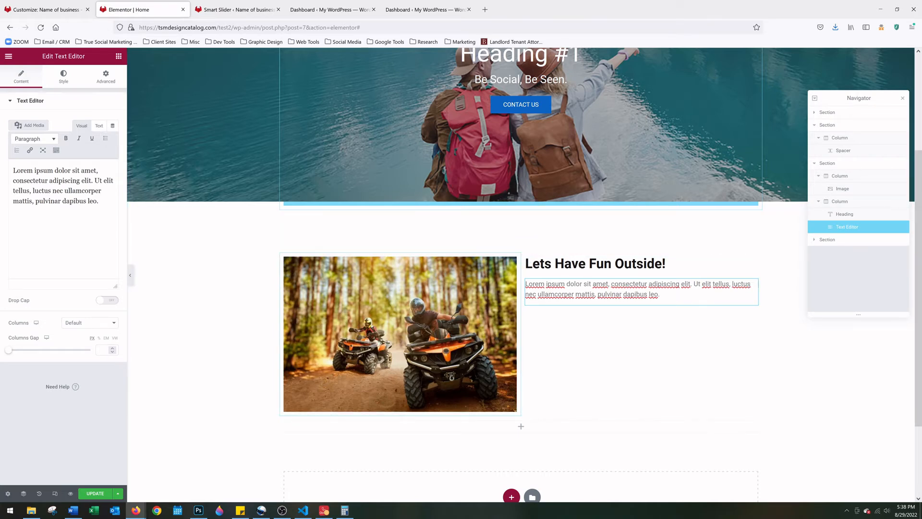
Paste the Lorem ipsum text repeatedly to form two long paragraphs beside the ATV photo
drag(100, 201, 12, 170)
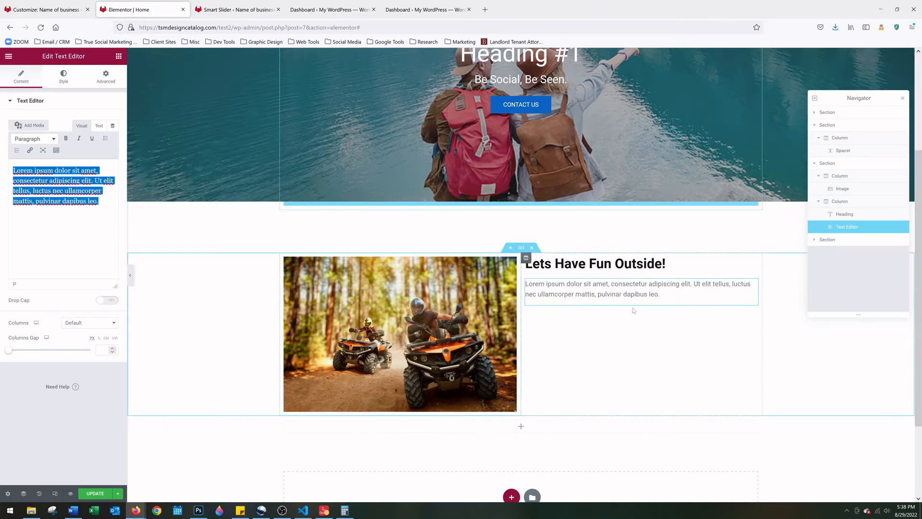
click(672, 301)
drag(672, 297, 525, 284)
key(ctrl+c)
click(678, 306)
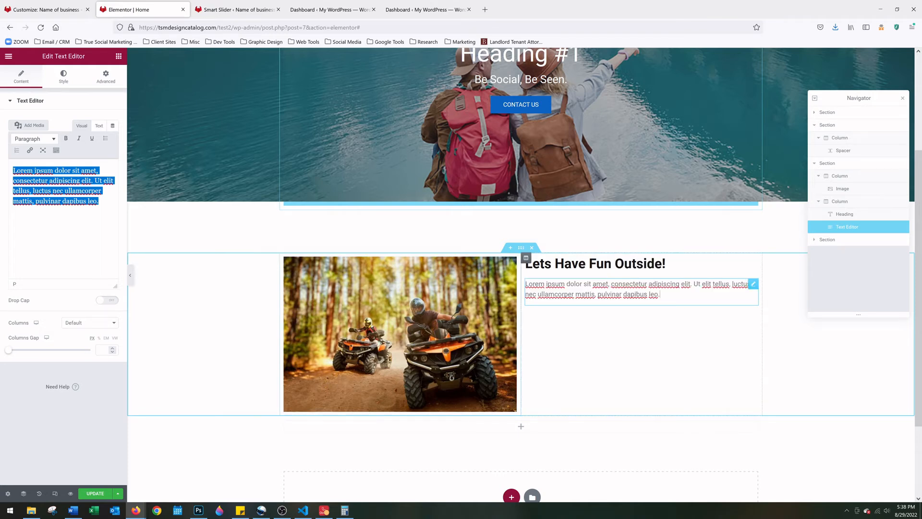
key(ctrl+v)
key(ctrl+v)
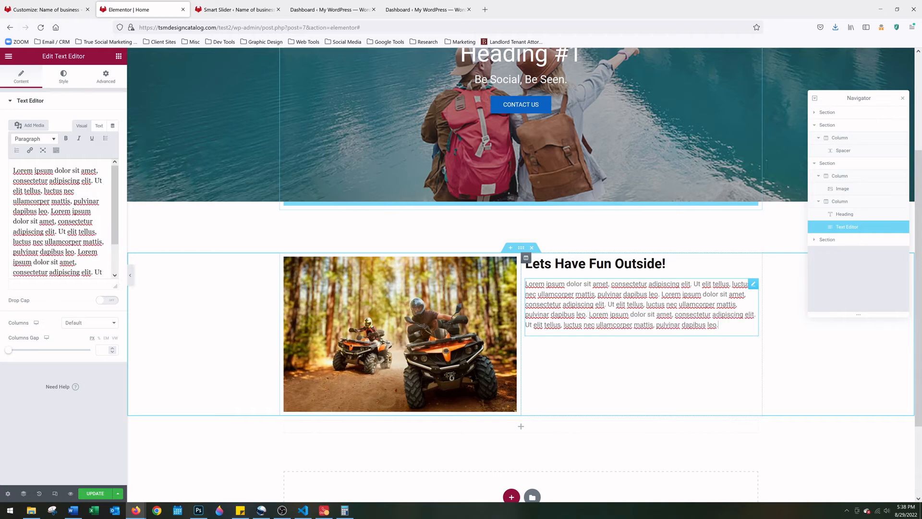
key(Return)
key(ctrl+v)
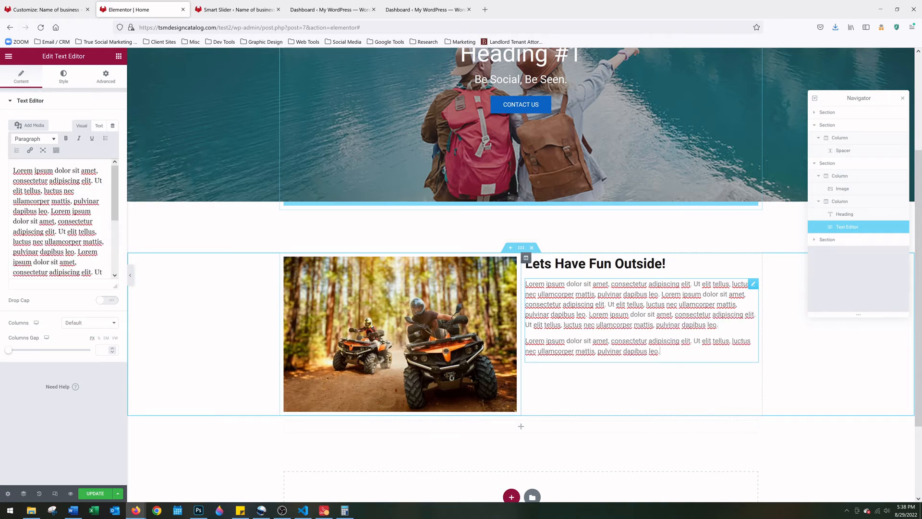
key(ctrl+v)
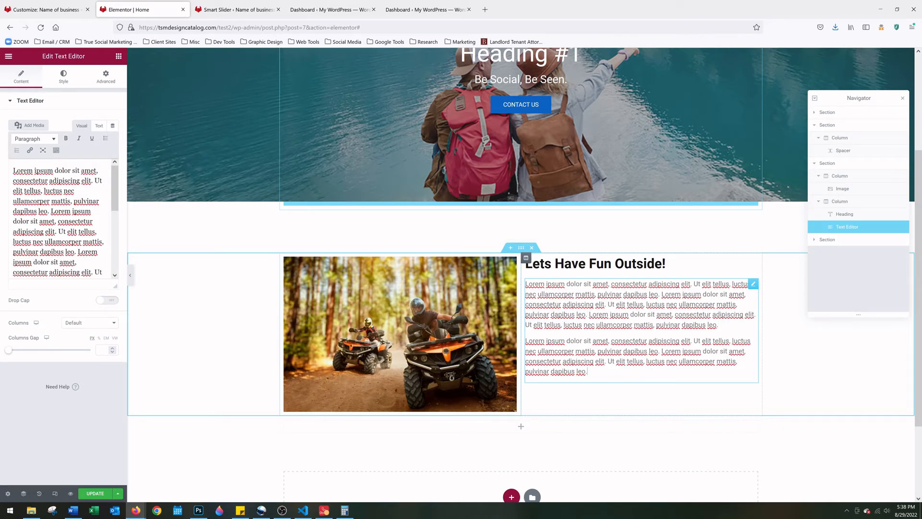
key(ctrl+v)
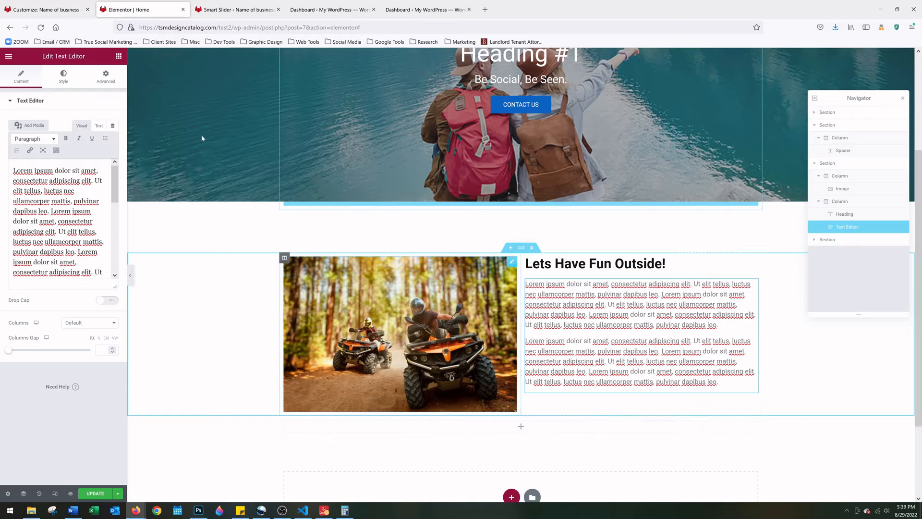
Set the Text Editor paragraph colour to #202020 in its Style settings
click(61, 77)
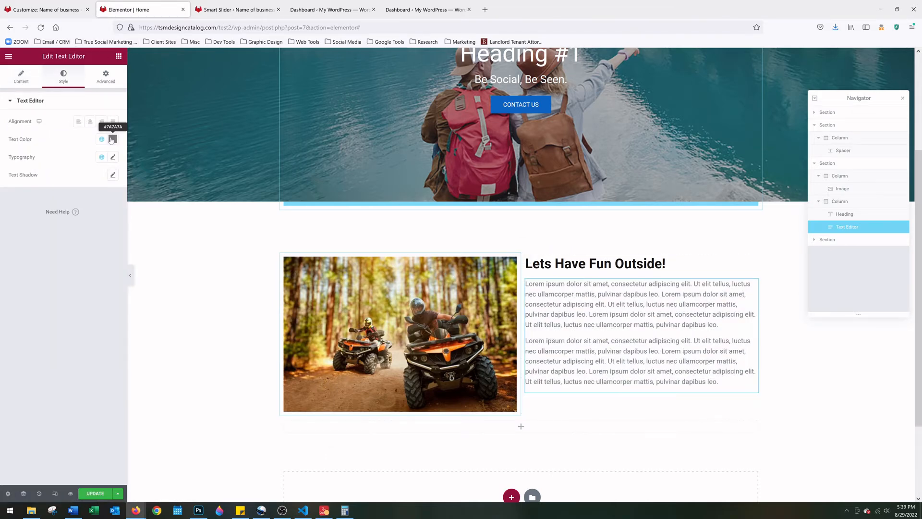
click(112, 139)
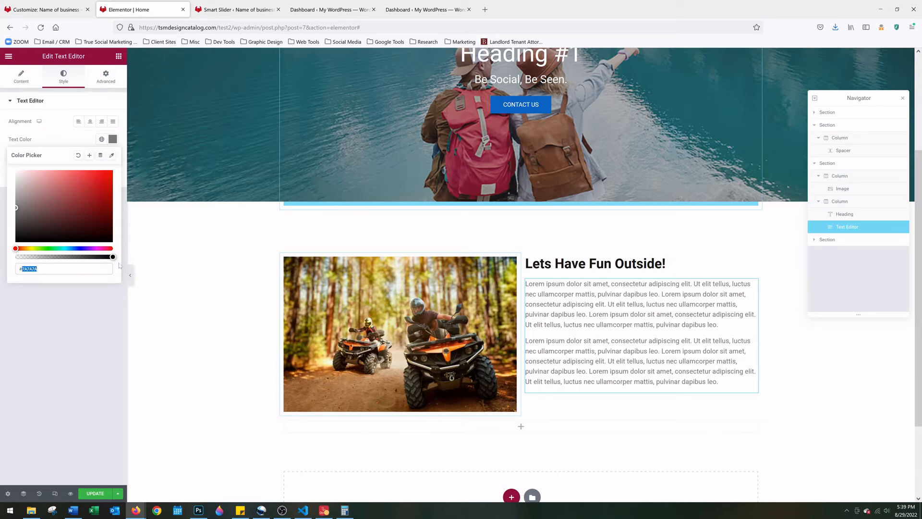
text(#202020)
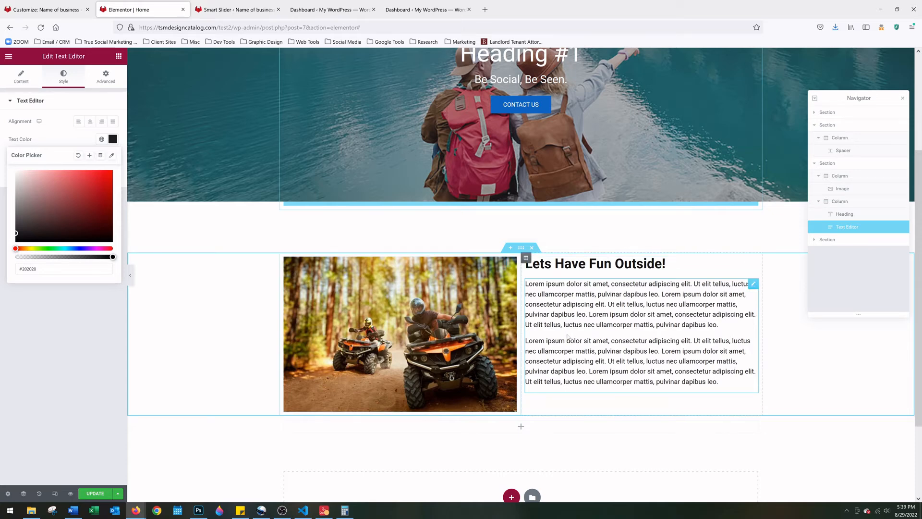
scroll(568, 337, down, 2)
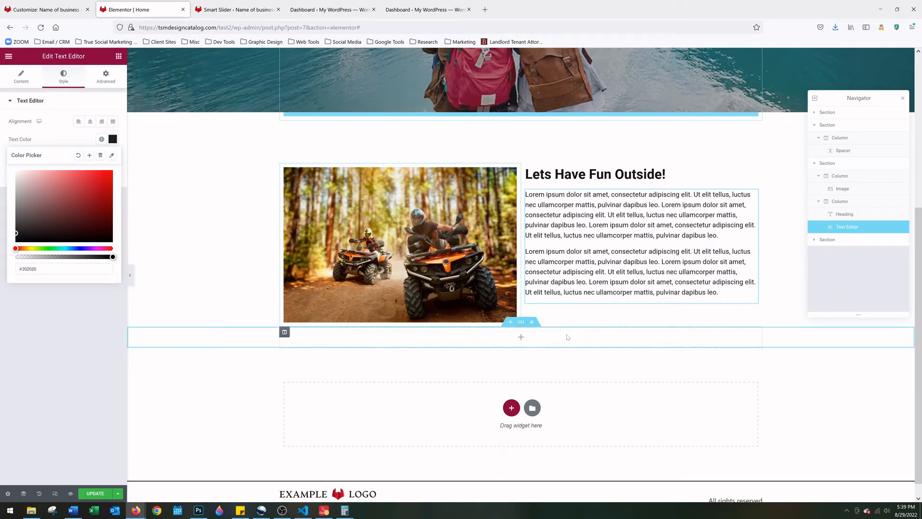
Drop a 50 px Spacer widget into the empty section below the ATV block
click(522, 339)
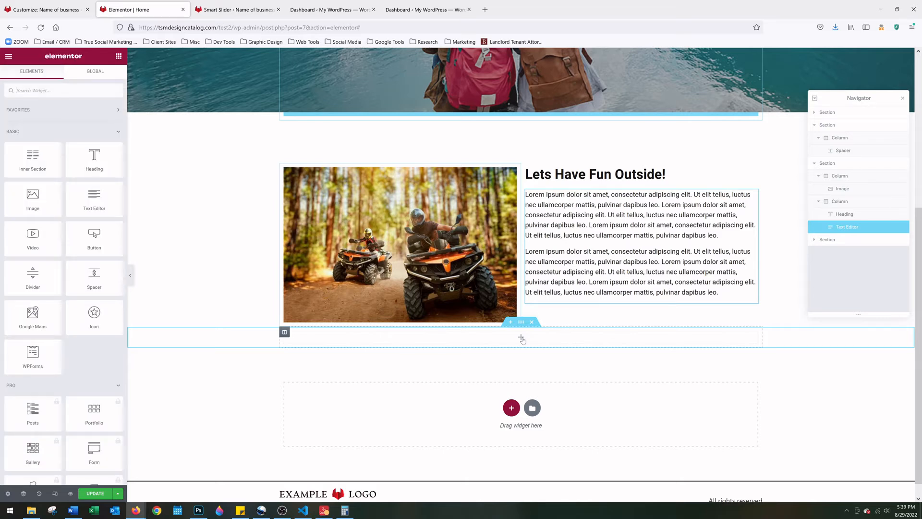
scroll(298, 350, down, 1)
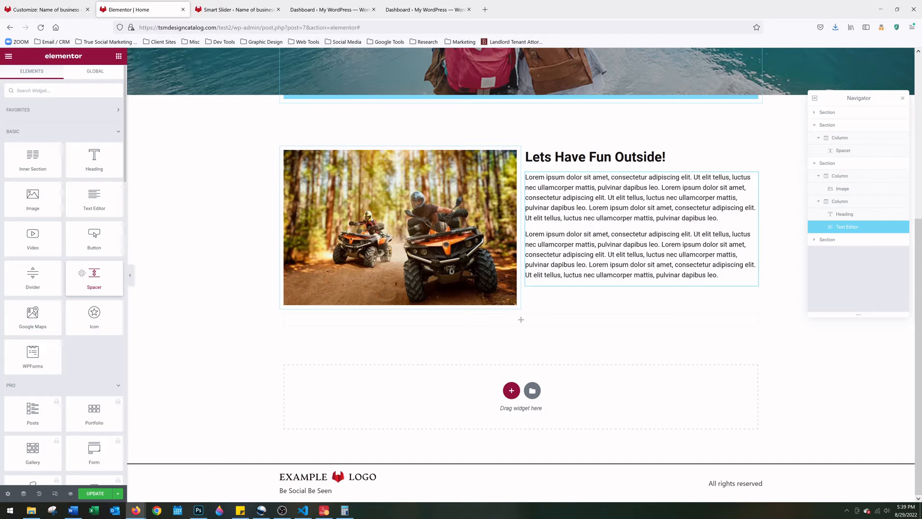
drag(79, 272, 490, 336)
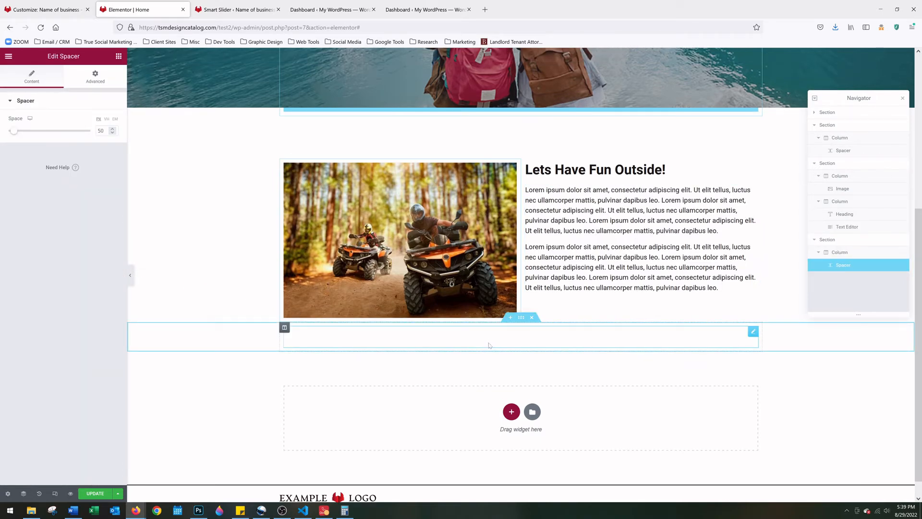
scroll(490, 345, down, 1)
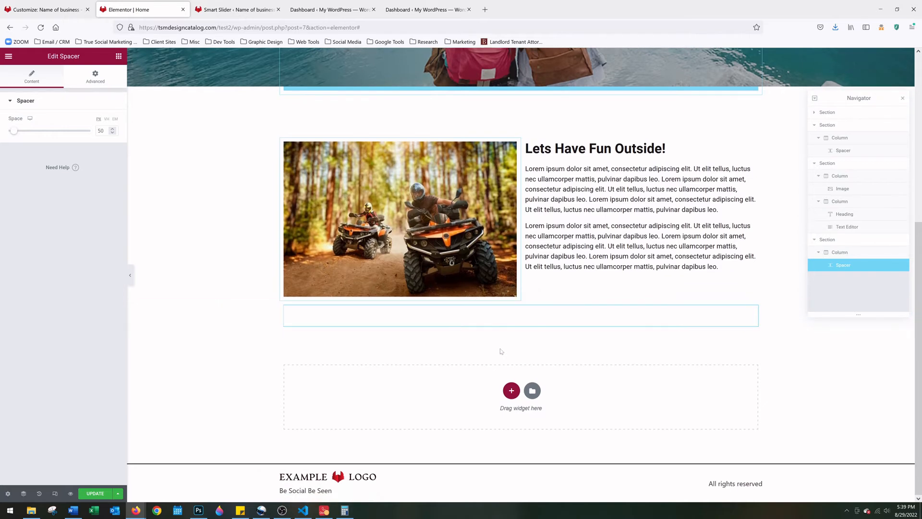
click(510, 390)
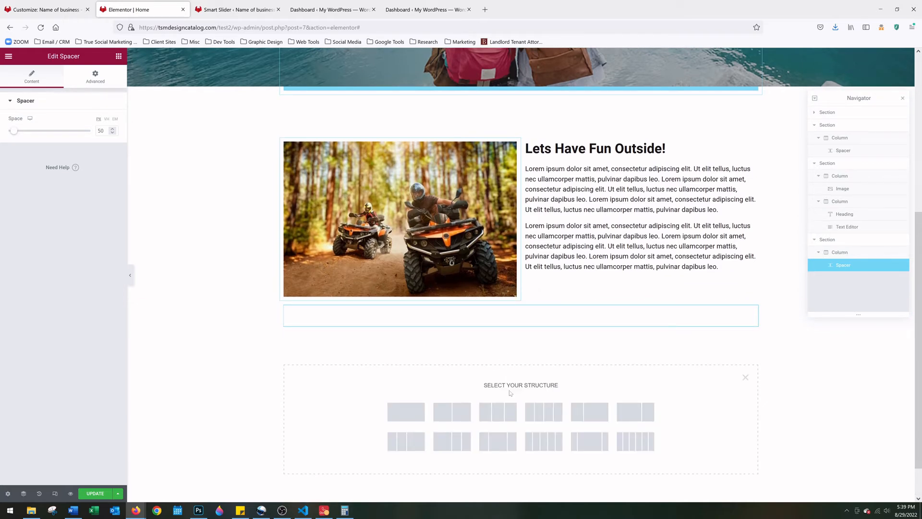
Insert a three-column section, then a single-column section beneath the quad-bike section
click(501, 417)
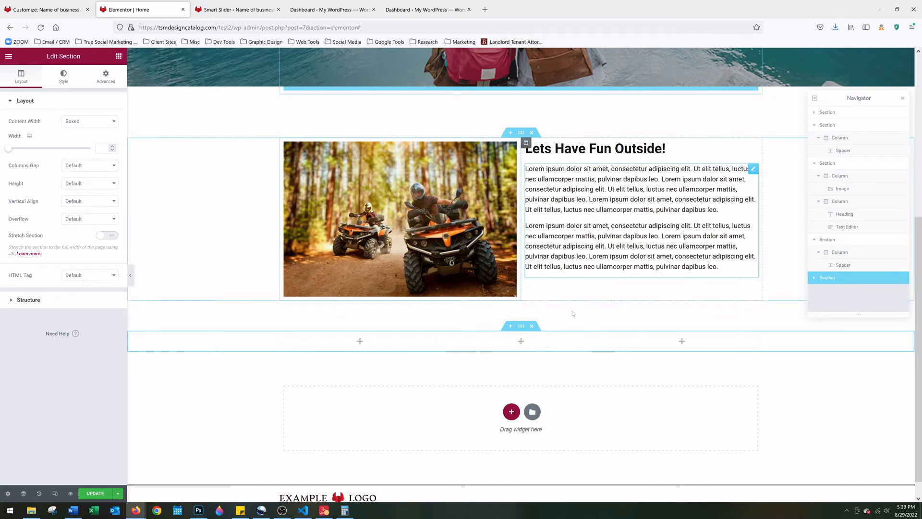
click(511, 412)
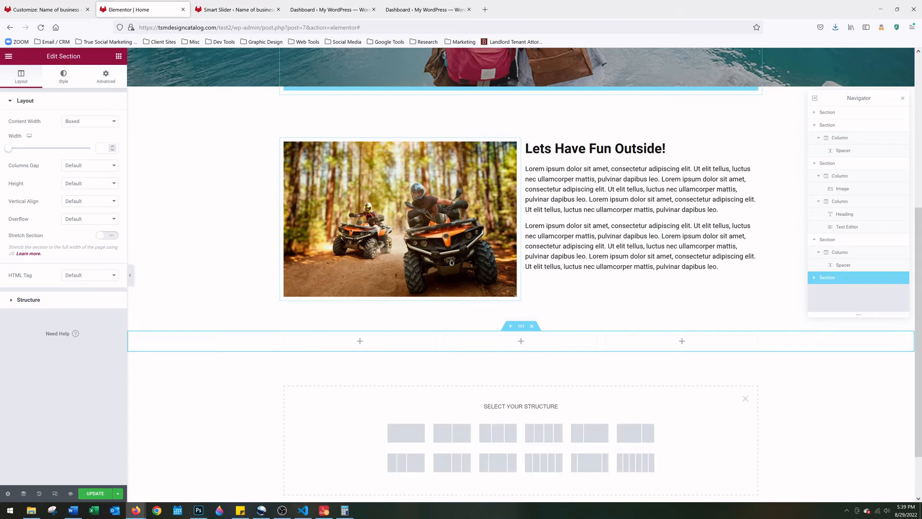
click(408, 430)
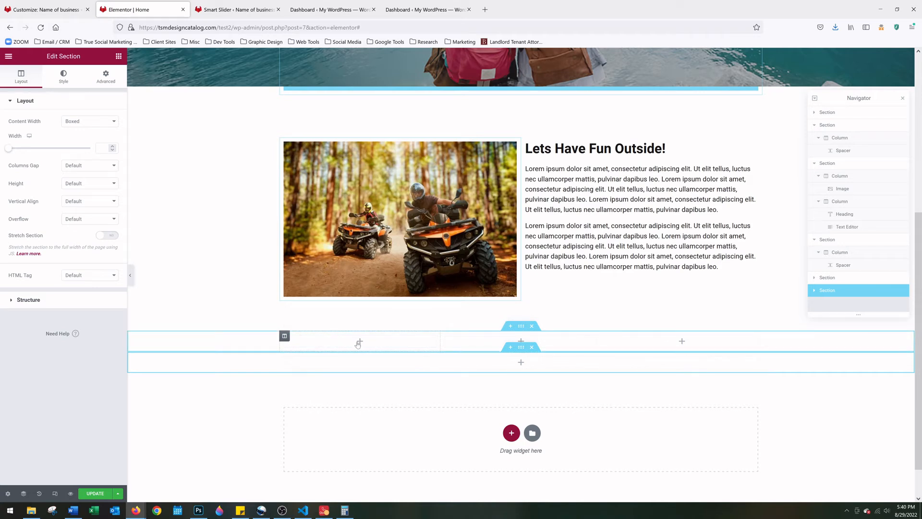
Add a Heading, an Image and a Text Editor widget to the first column
click(360, 342)
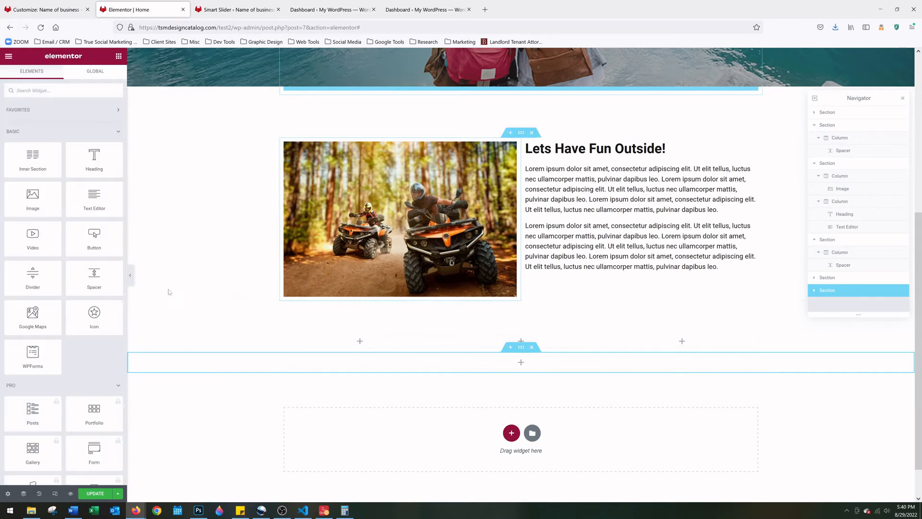
drag(93, 158, 361, 342)
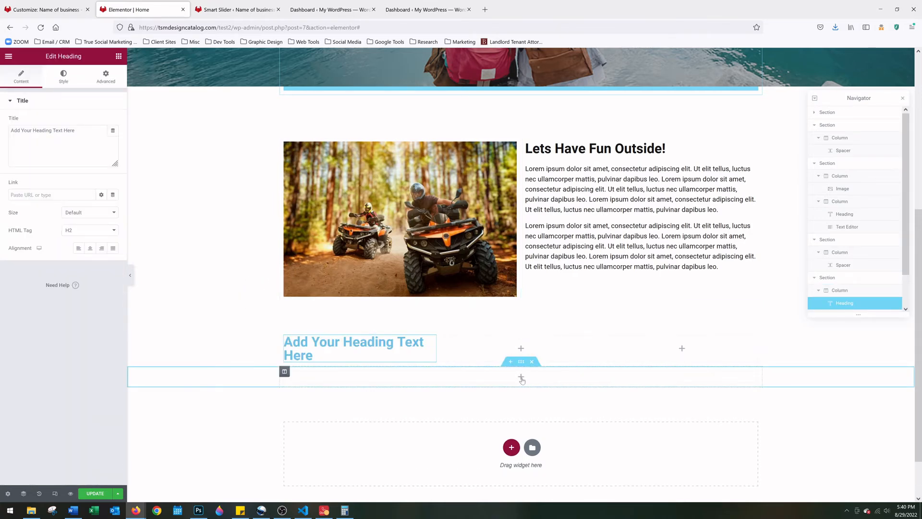
click(521, 378)
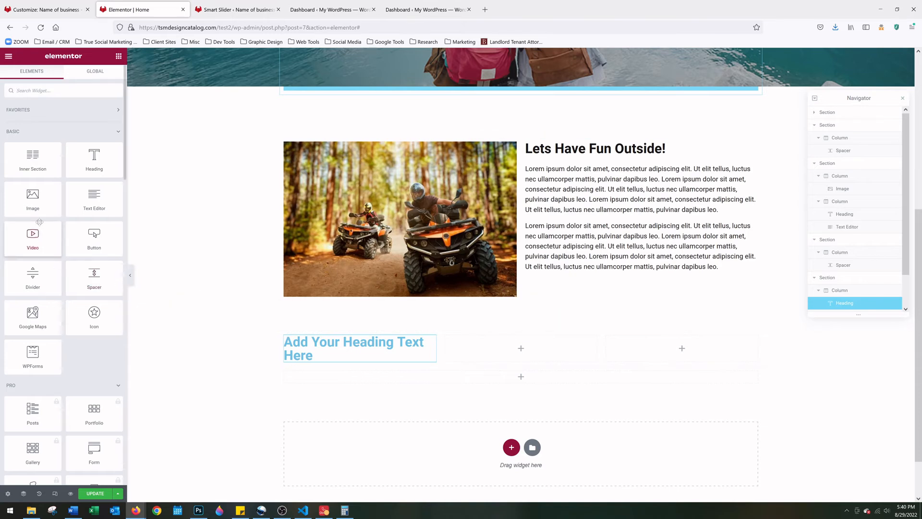
drag(32, 197, 336, 365)
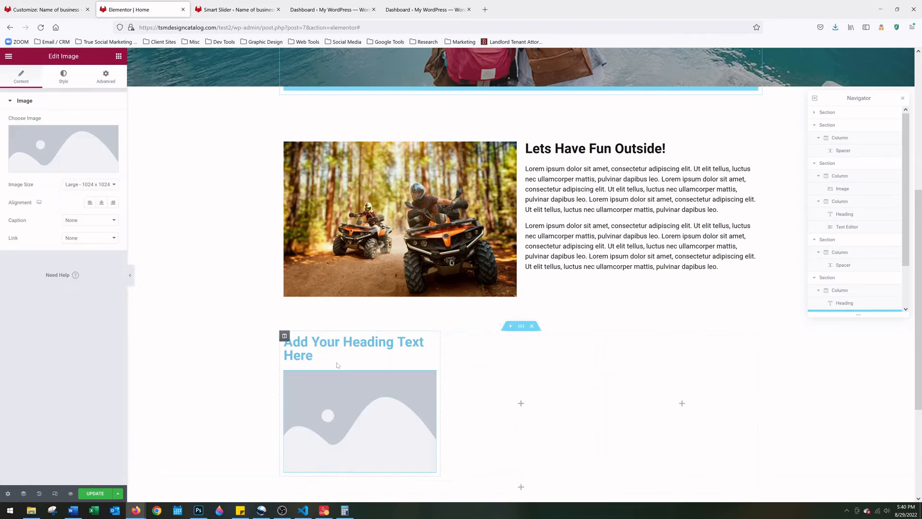
scroll(336, 364, down, 1)
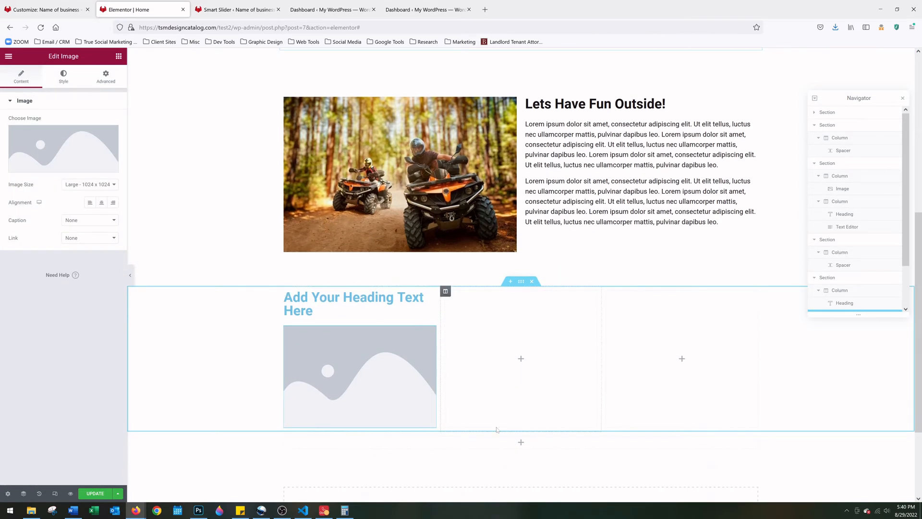
click(521, 442)
drag(94, 197, 342, 430)
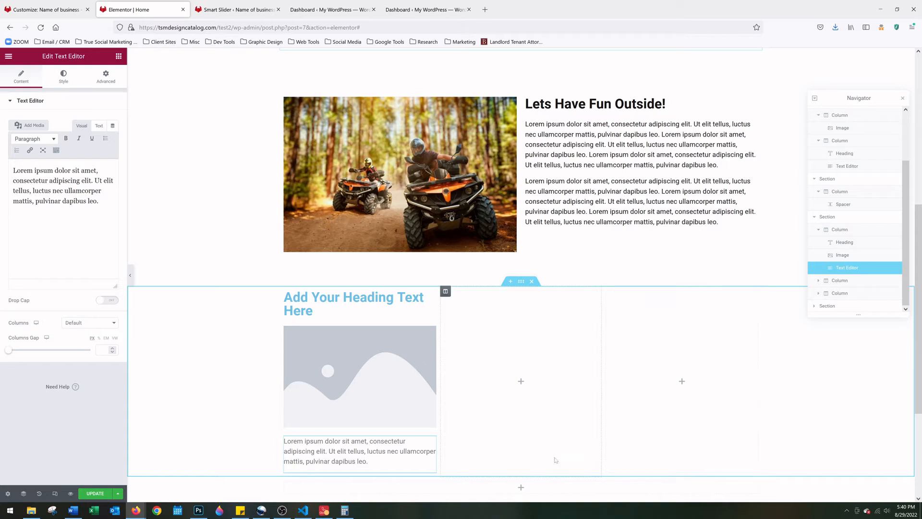
Add a Heading, an Image and a Text Editor widget to the middle column
click(520, 489)
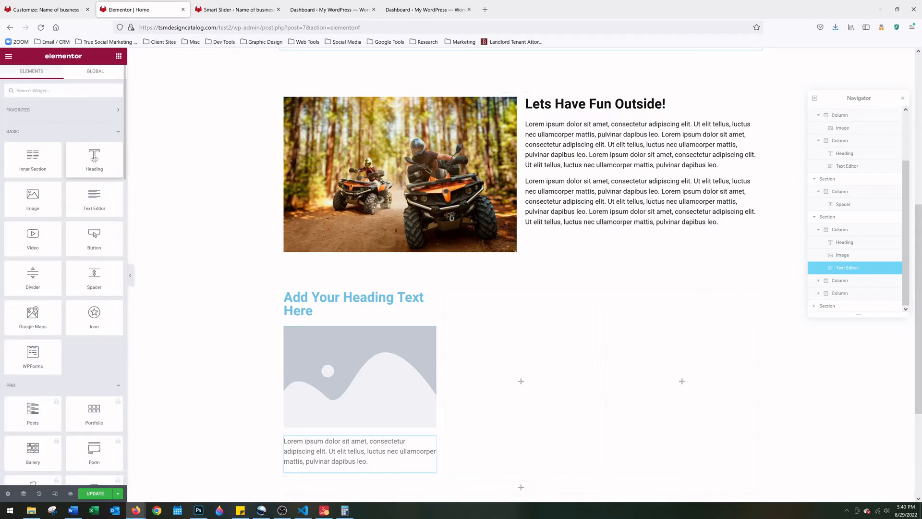
drag(94, 159, 524, 306)
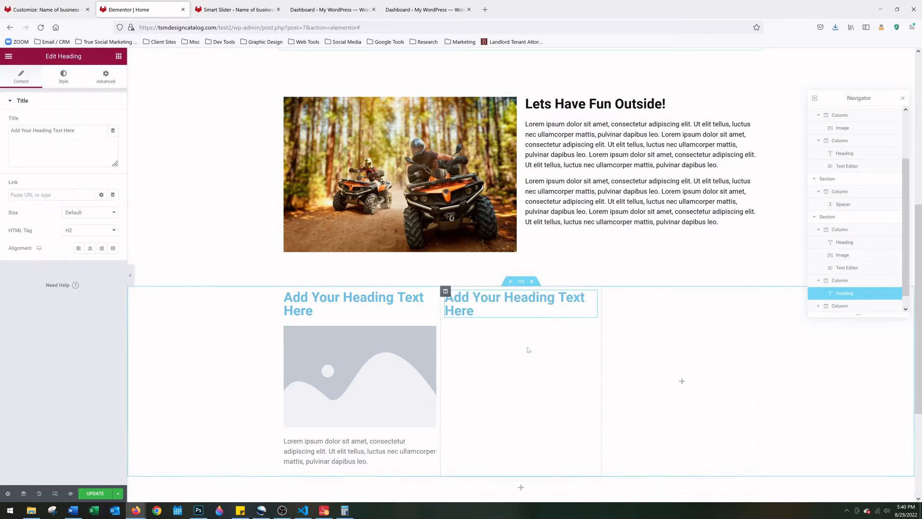
scroll(529, 349, down, 2)
click(521, 398)
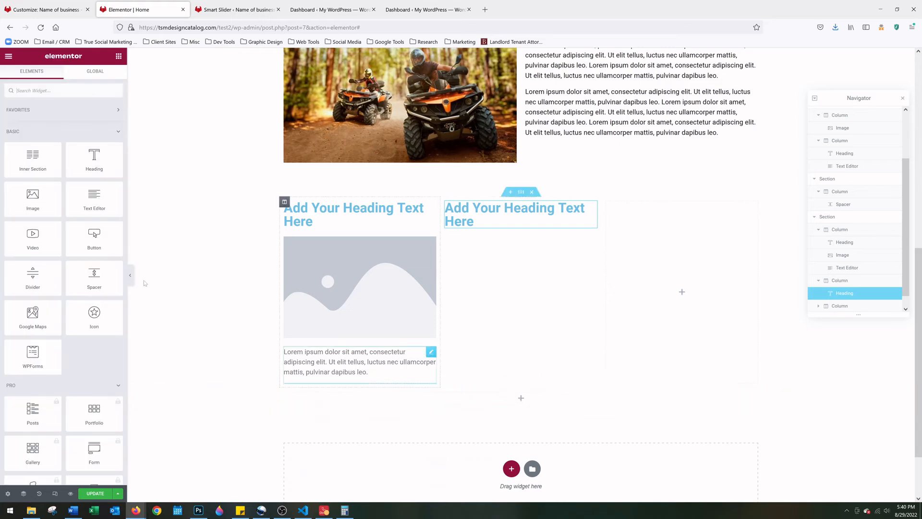
drag(33, 198, 551, 226)
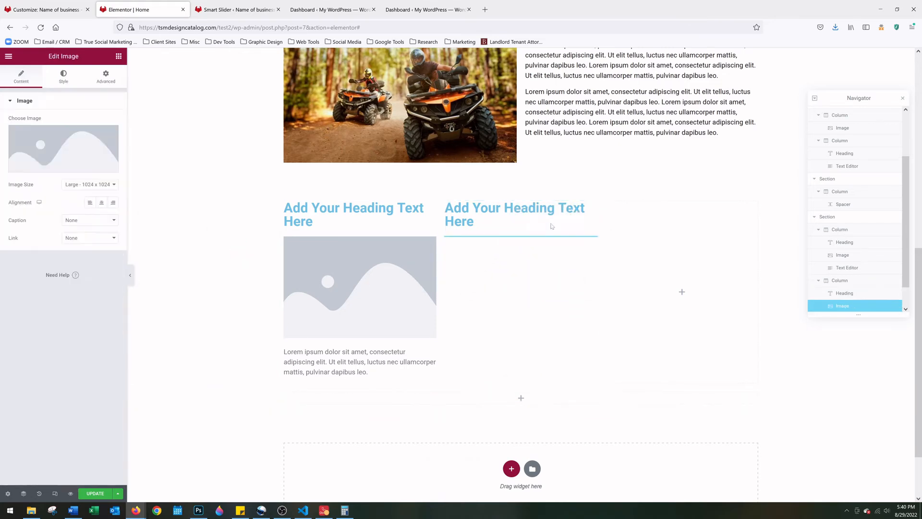
click(521, 397)
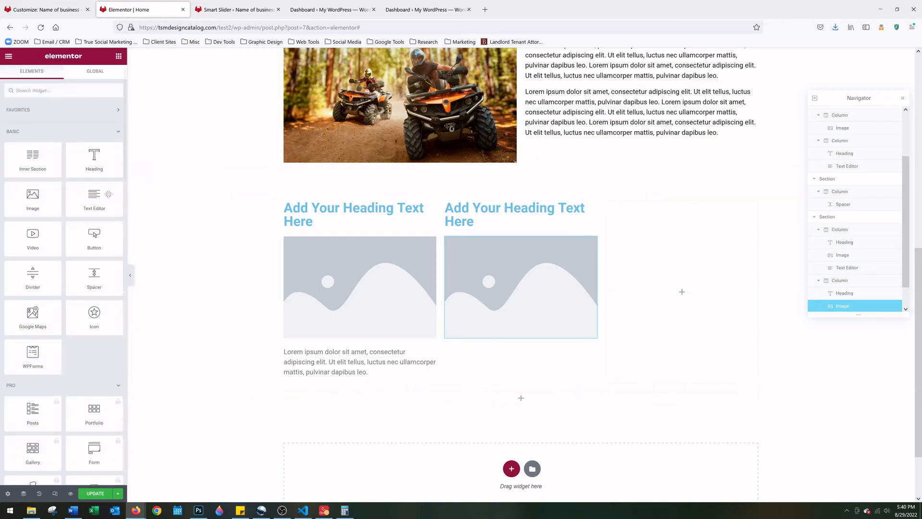
drag(109, 194, 535, 337)
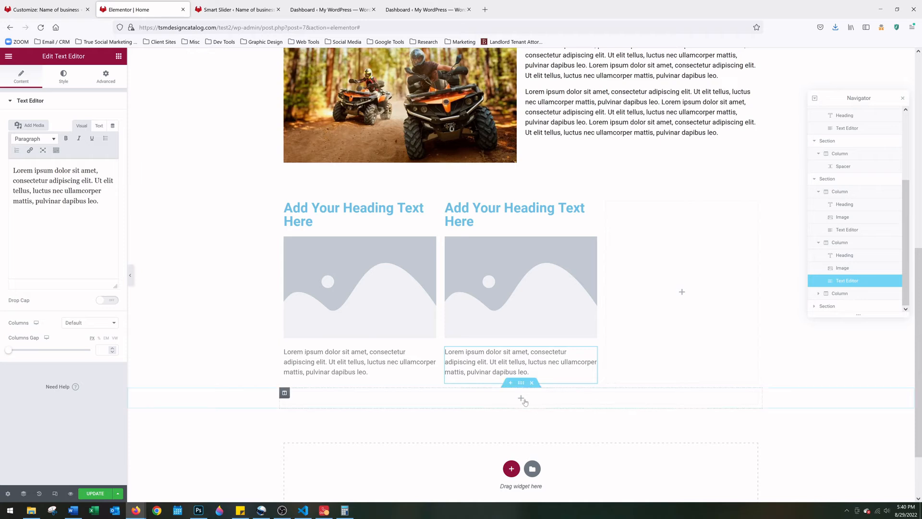
Fill the right column with a Heading, an Image and a Text Editor widget
click(524, 401)
drag(94, 156, 686, 208)
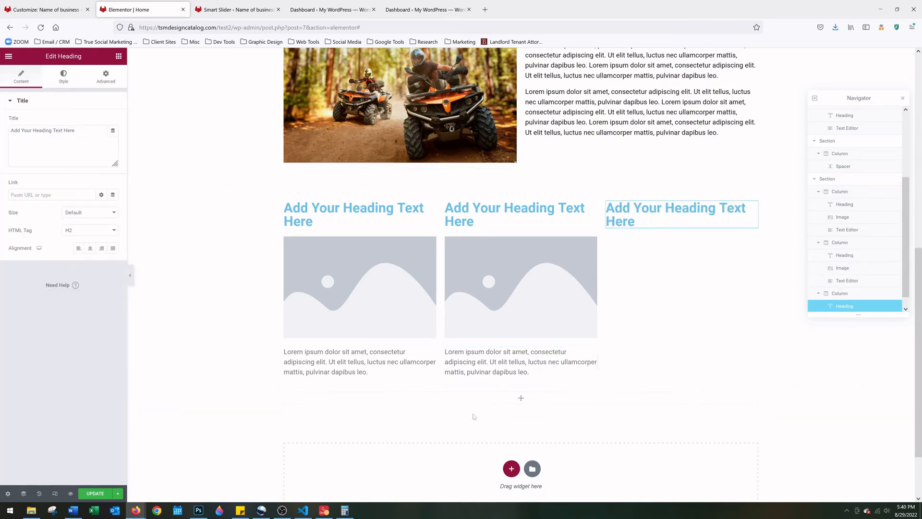
click(521, 397)
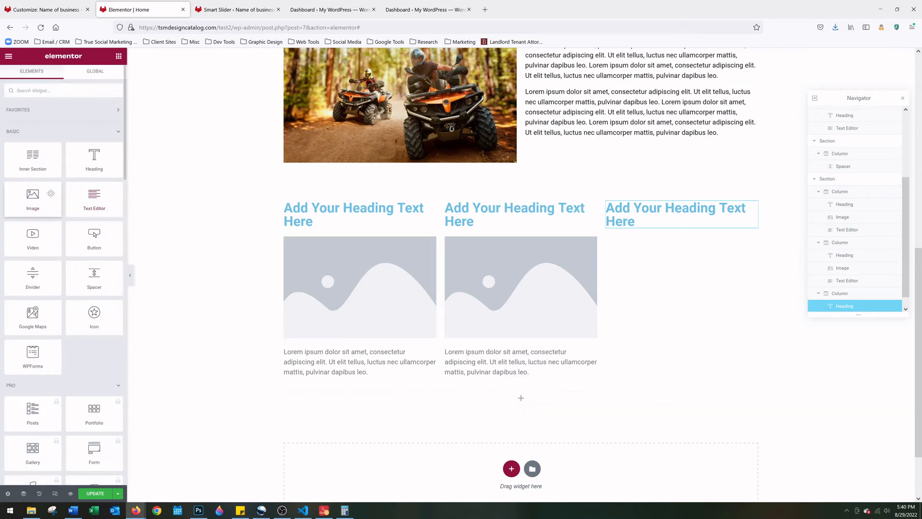
drag(50, 193, 702, 224)
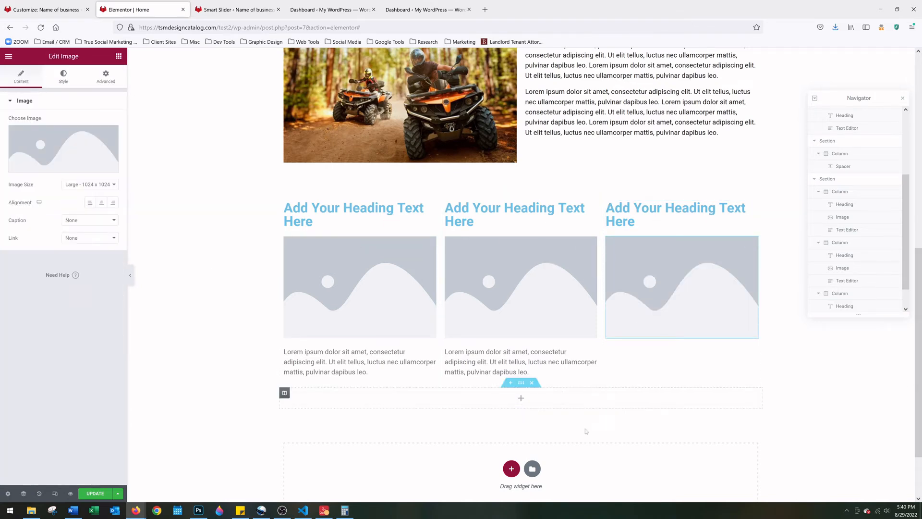
click(521, 398)
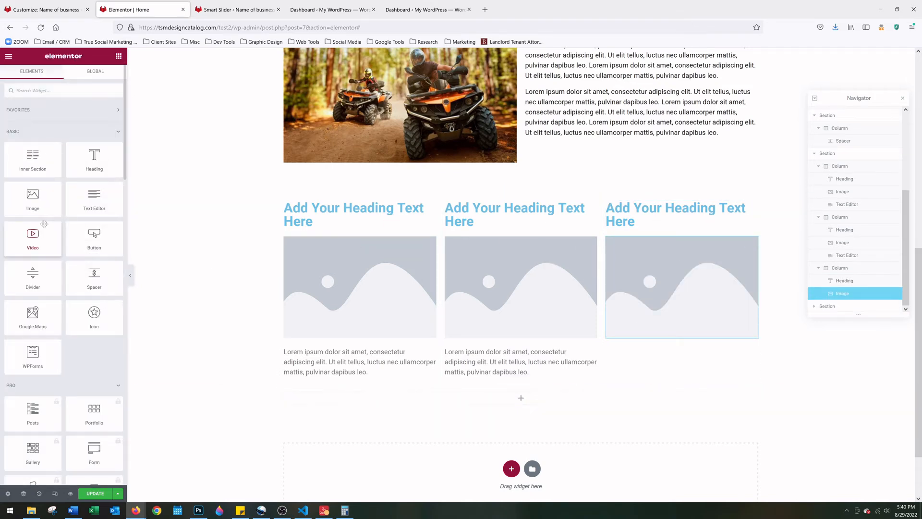
drag(94, 197, 710, 345)
scroll(443, 331, down, 1)
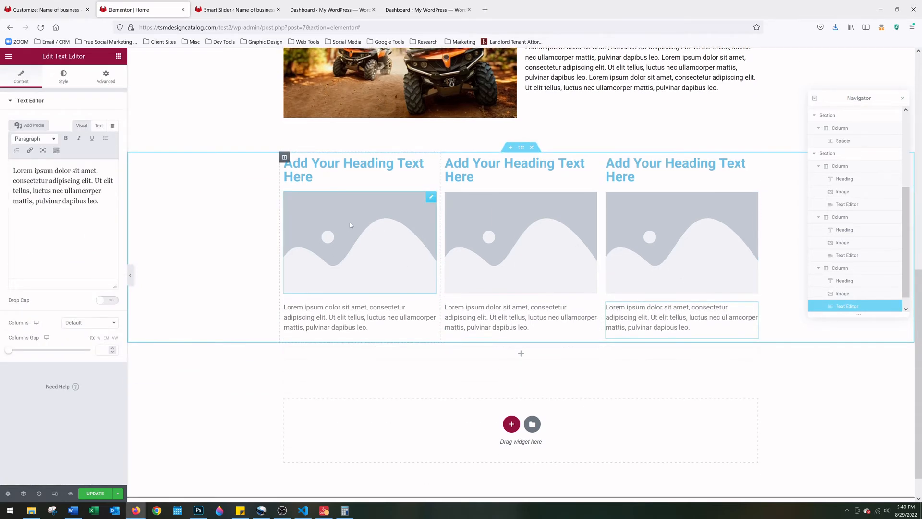
Replace the first card's image placeholder with the paddleboard photo
click(313, 177)
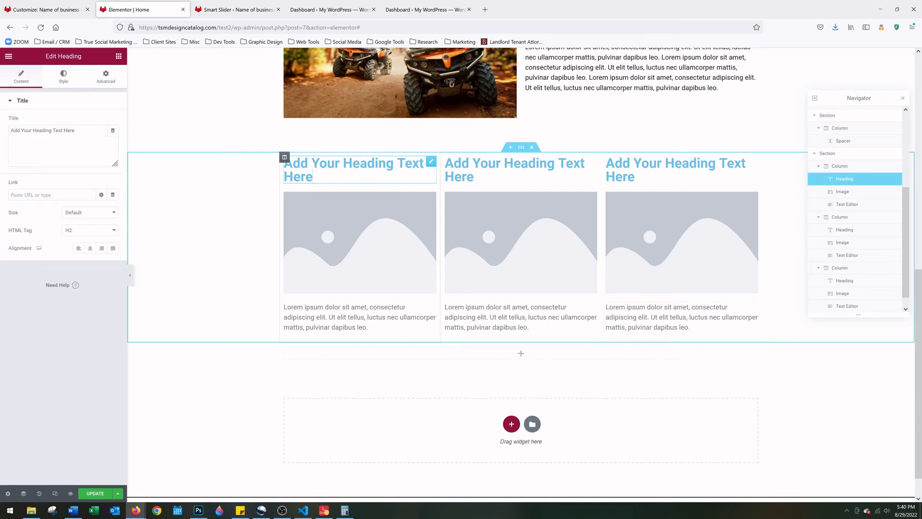
triple_click(313, 176)
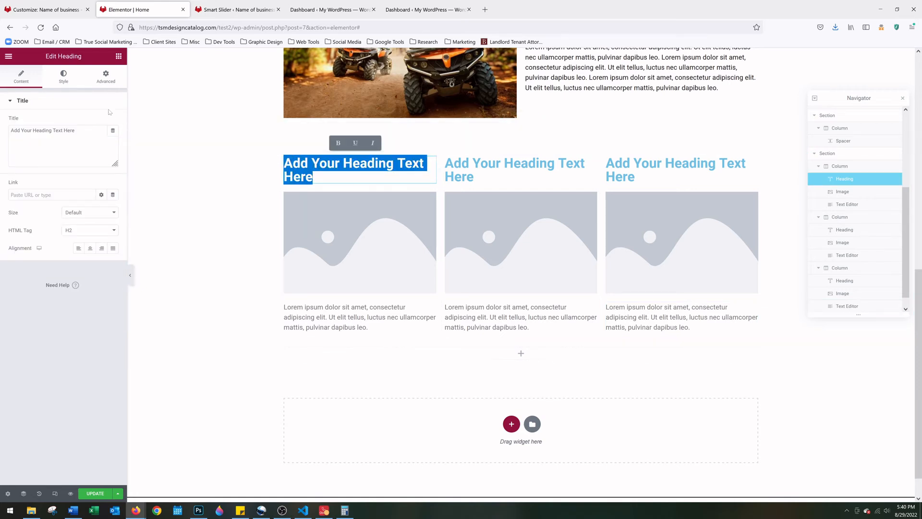
click(56, 137)
key(ctrl+a)
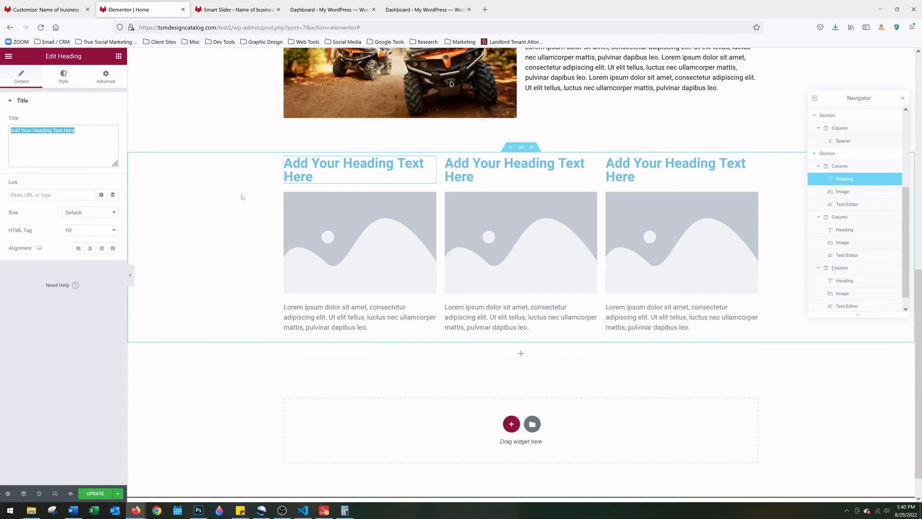
click(351, 237)
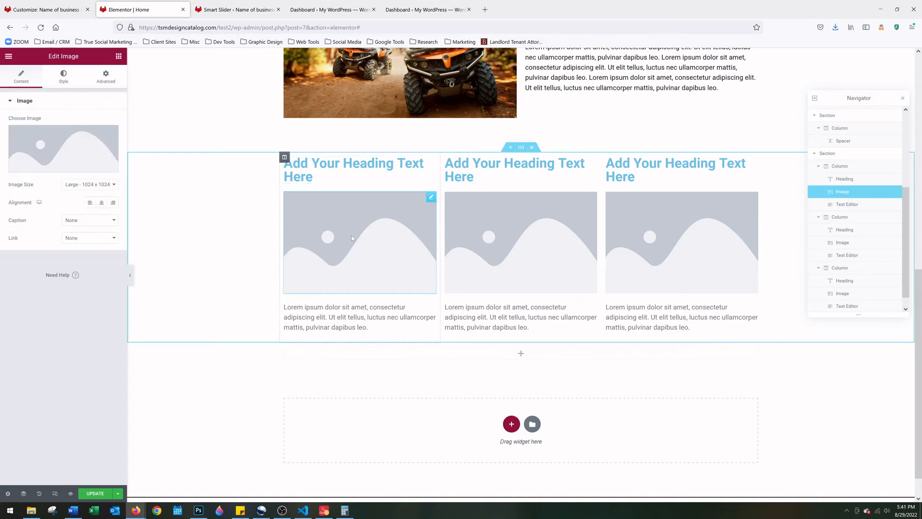
click(69, 145)
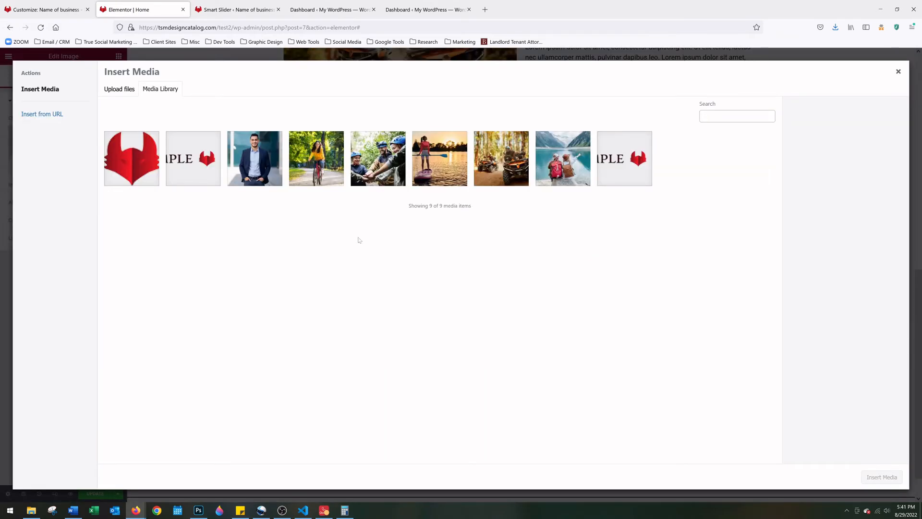
click(435, 173)
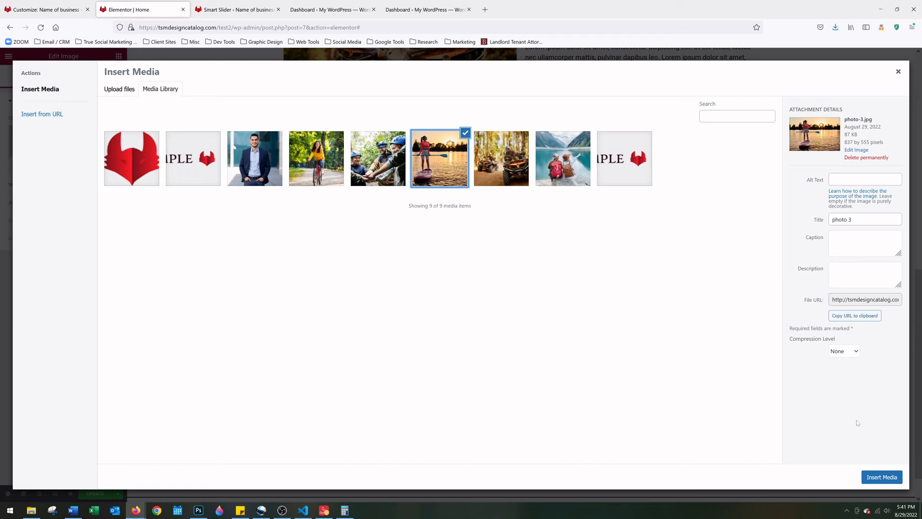
click(882, 477)
Insert the group hiking photo into the second card's image
click(314, 176)
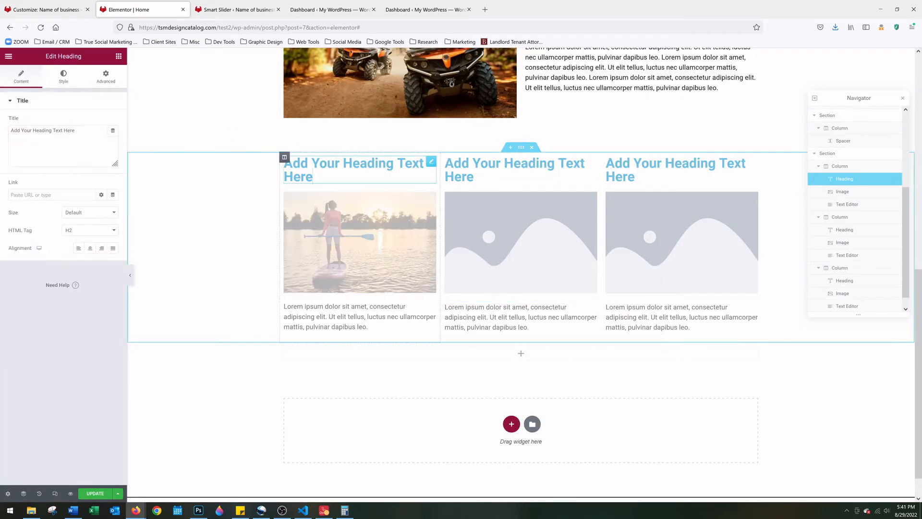
drag(315, 177, 279, 164)
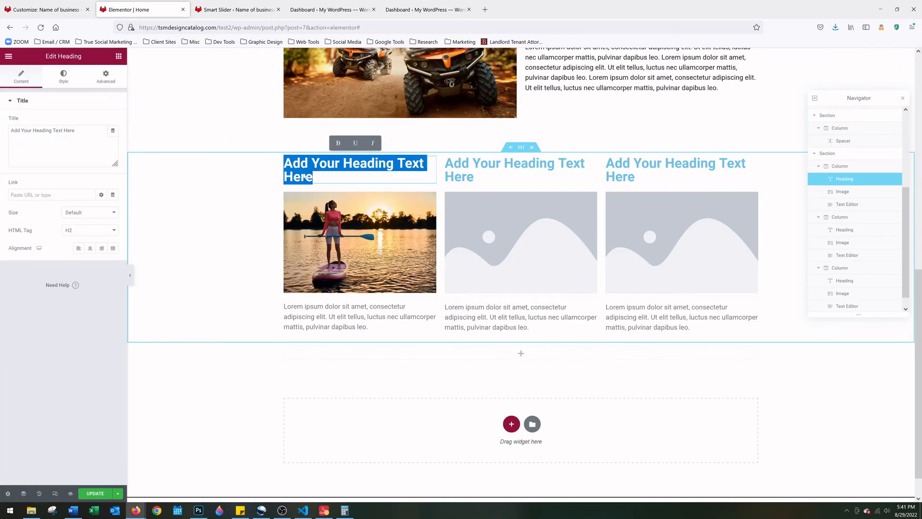
click(555, 261)
click(84, 147)
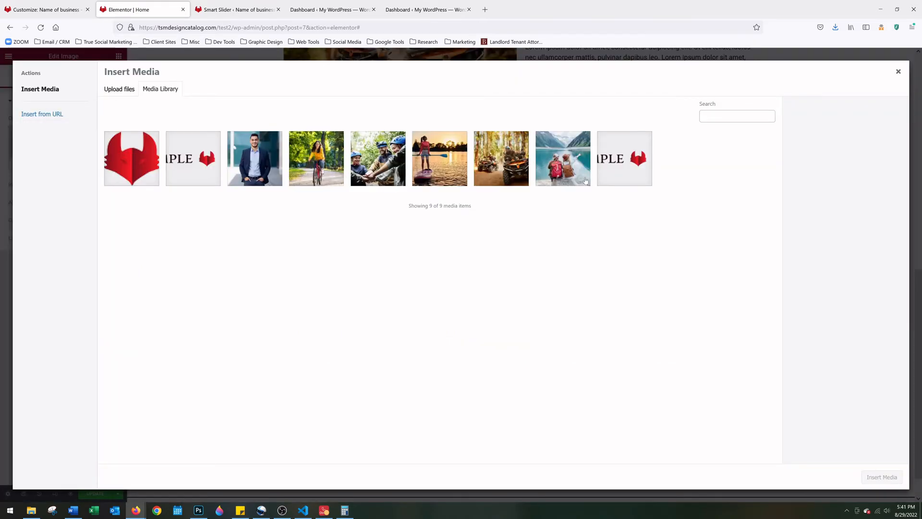
click(400, 169)
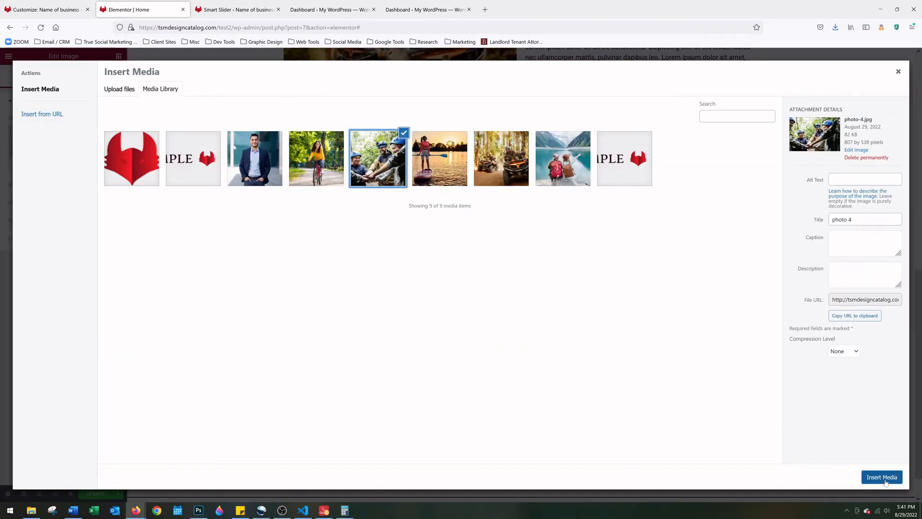
click(882, 477)
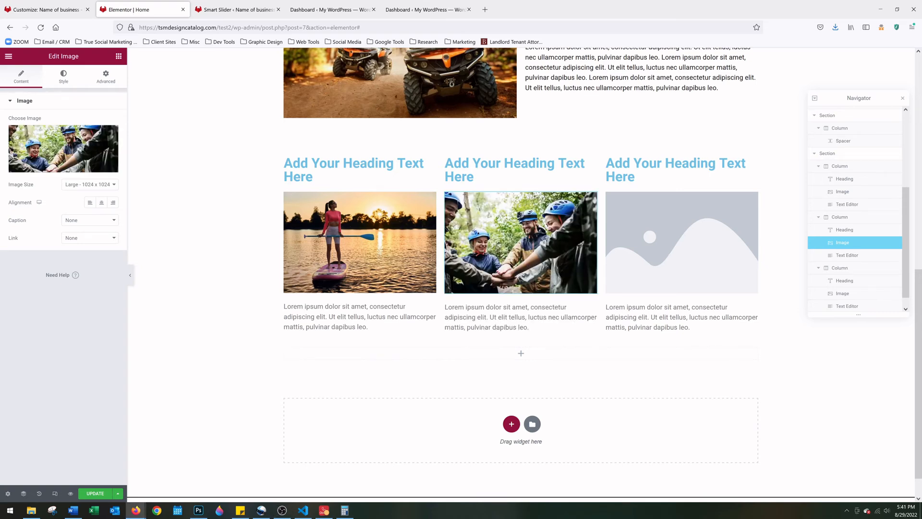
Insert the woman cycling photo into the third card's image
click(682, 242)
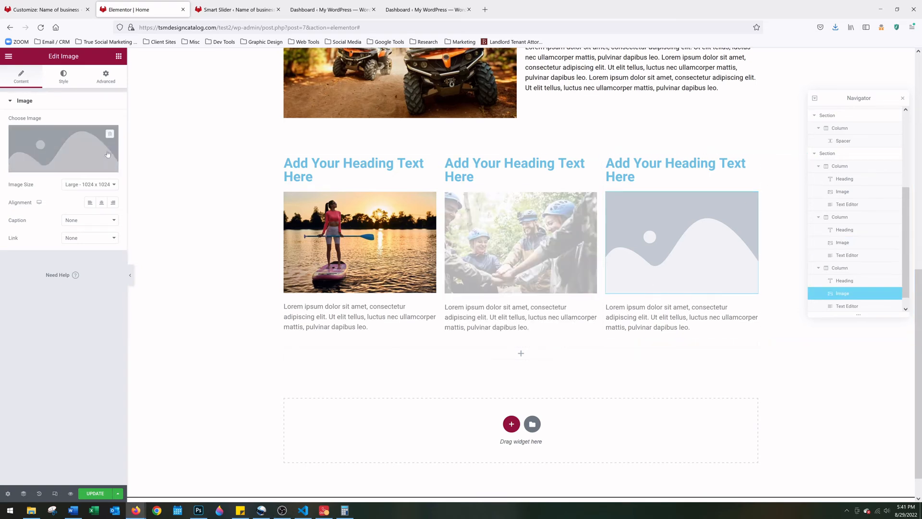
click(95, 146)
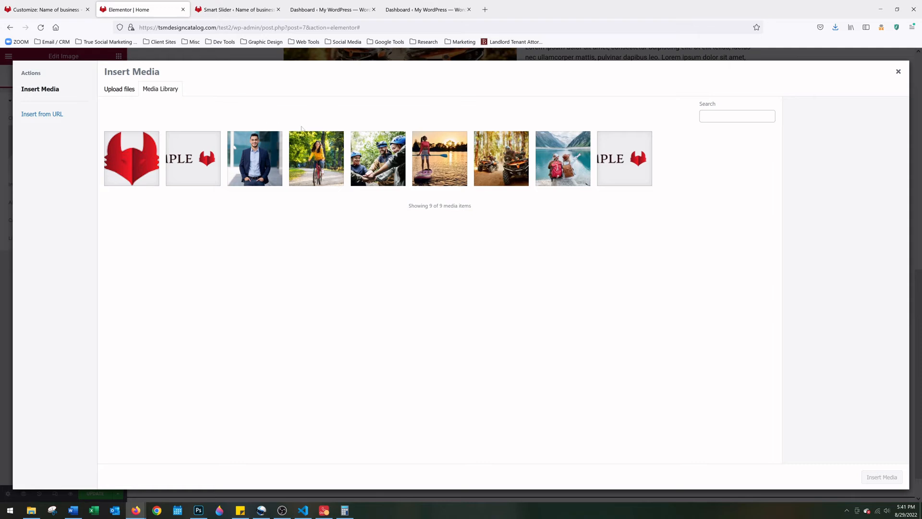
click(317, 155)
click(896, 477)
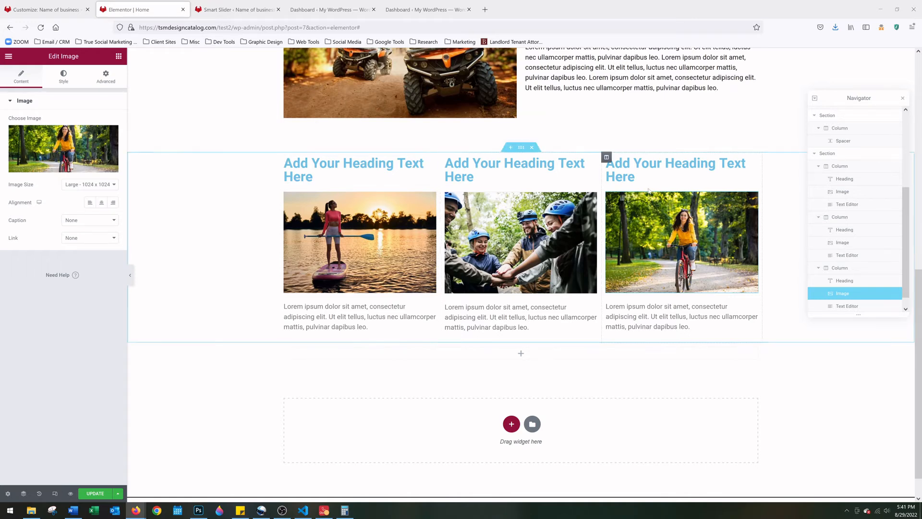
click(610, 164)
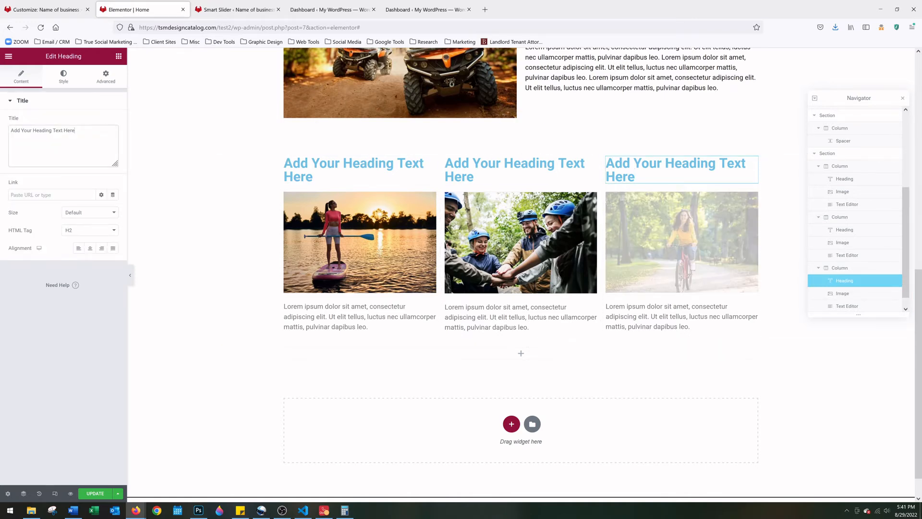
Title the third card 'Bike Rentals' and the middle card 'Hikinh Trips'
triple_click(63, 131)
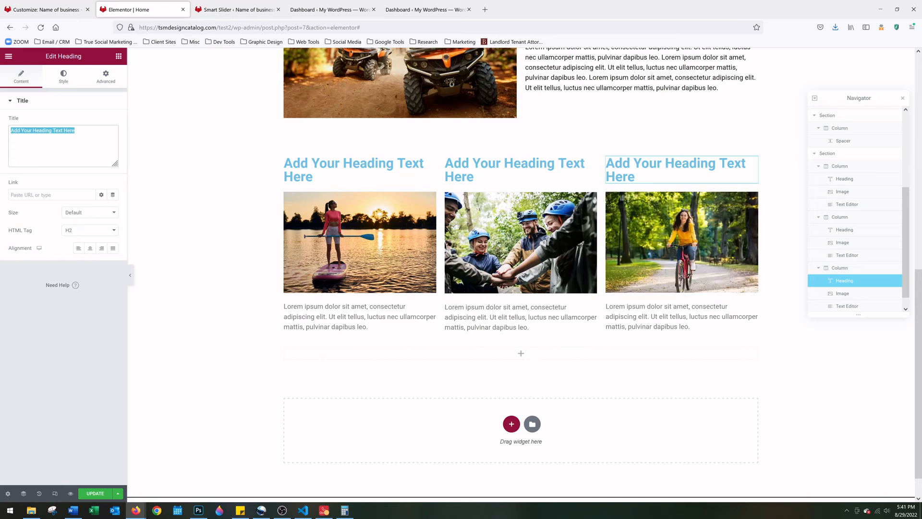
text(Bike Rentals)
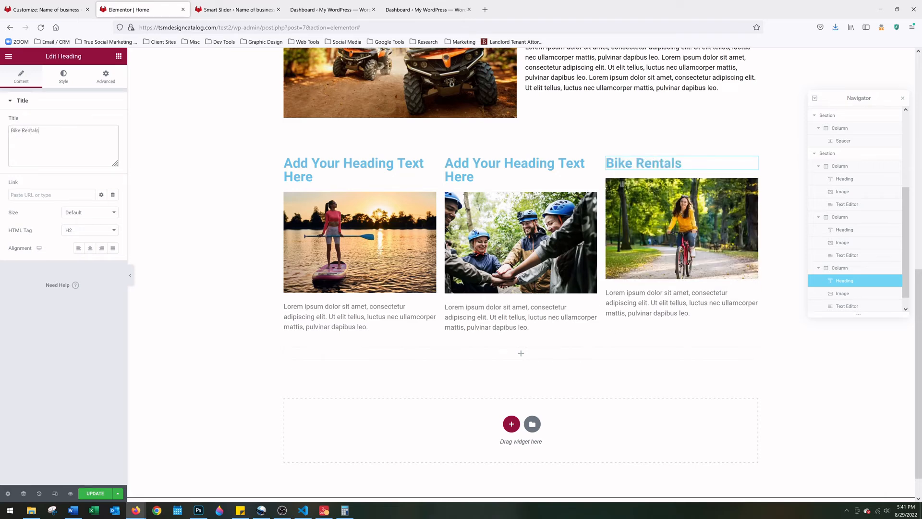
click(475, 177)
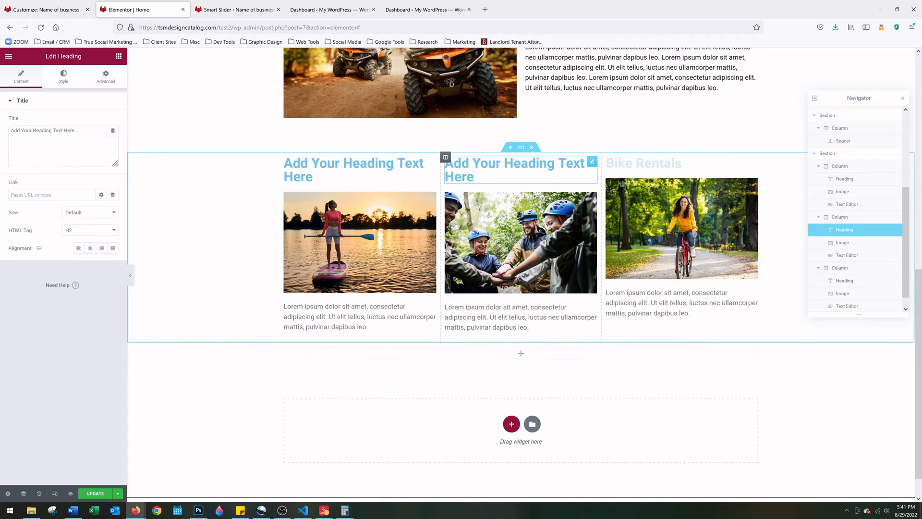
drag(475, 177, 448, 157)
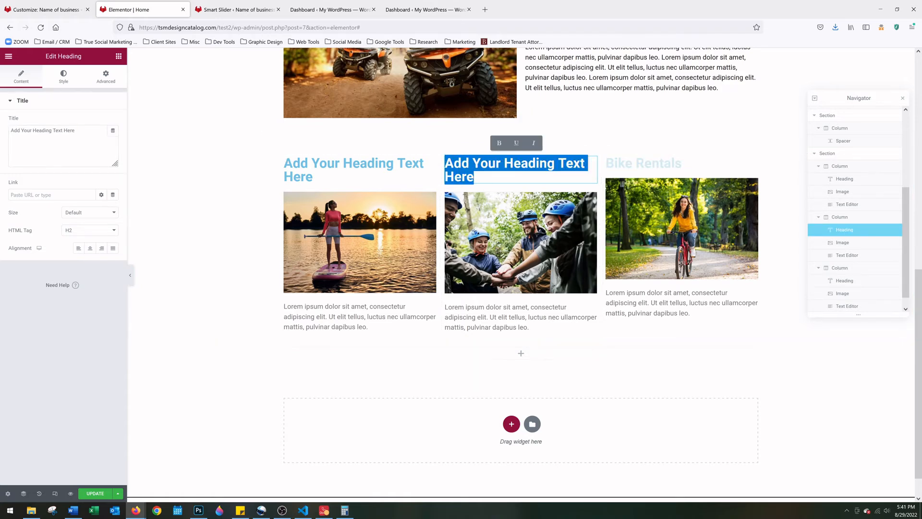
drag(76, 131, 11, 130)
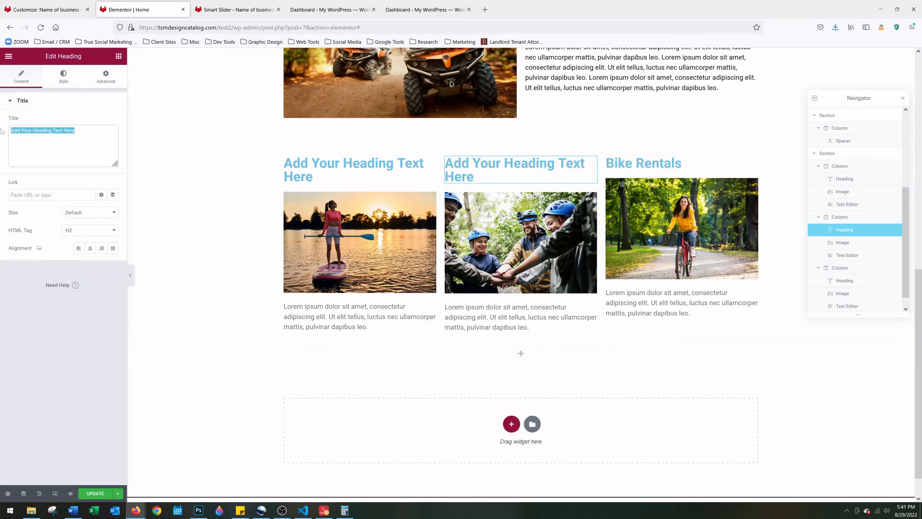
key(BackSpace)
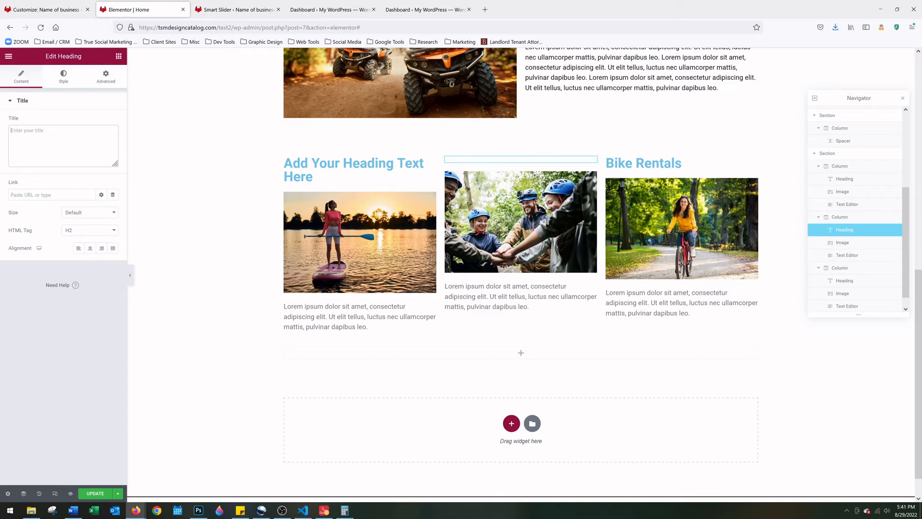
text(Hikinh Trips)
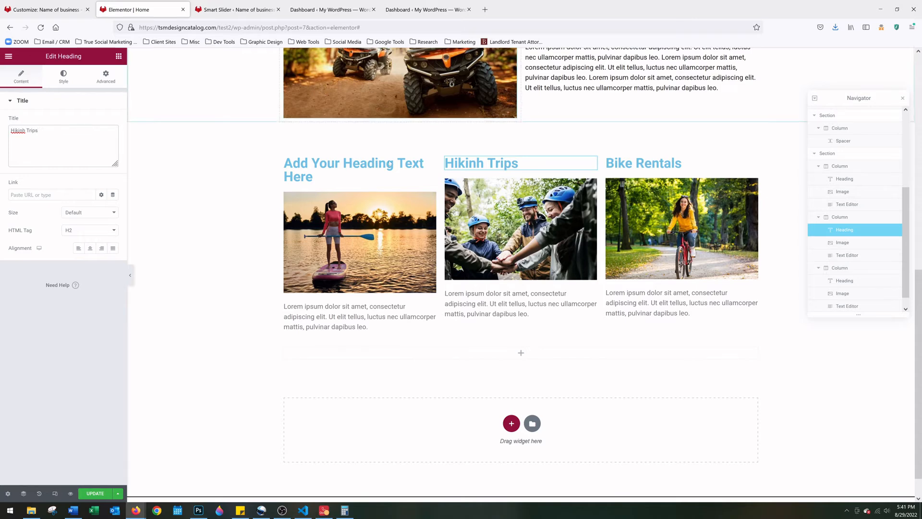
Correct the middle heading's typo so it reads 'Hiking Trips'
click(344, 175)
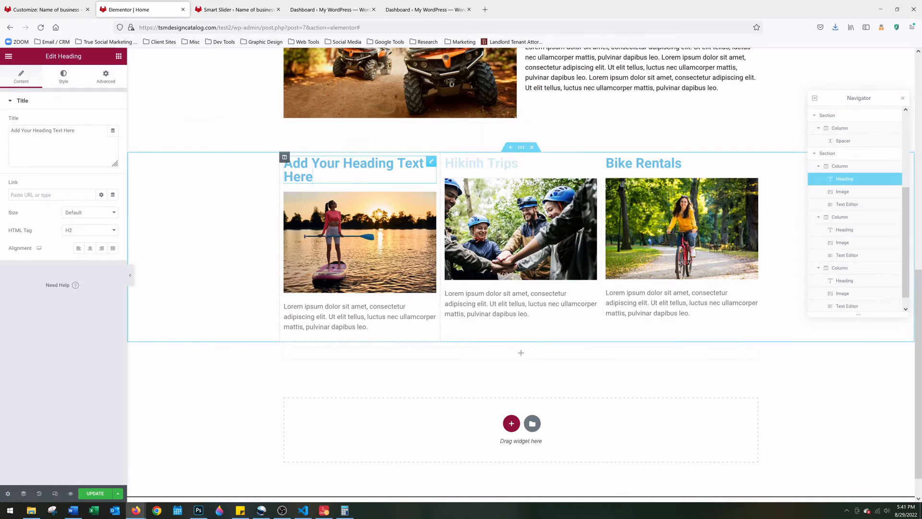
click(476, 169)
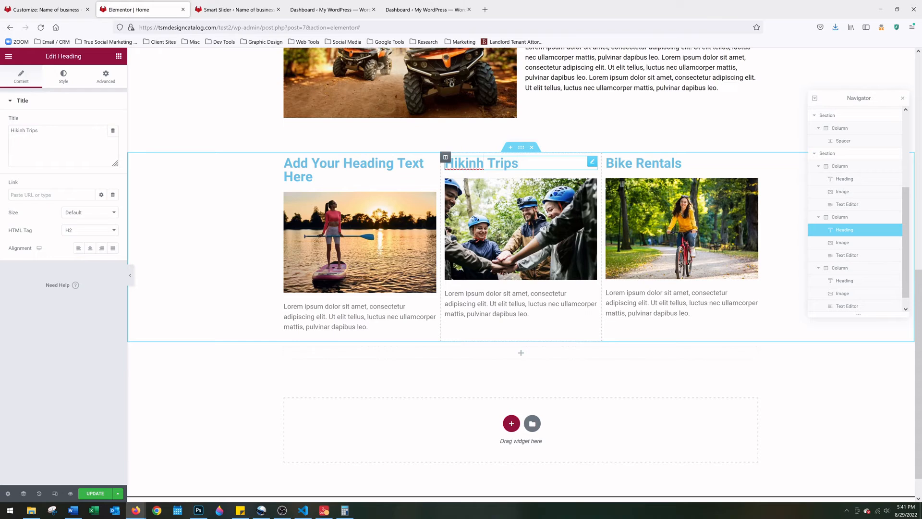
key(BackSpace)
text(g)
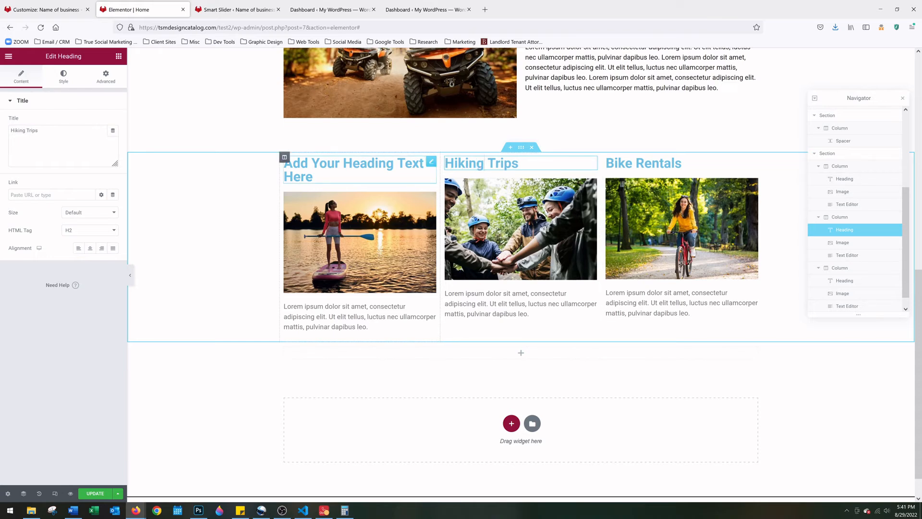
Rename the first card heading to 'Paddle Board Rentals'
click(329, 179)
key(ctrl+a)
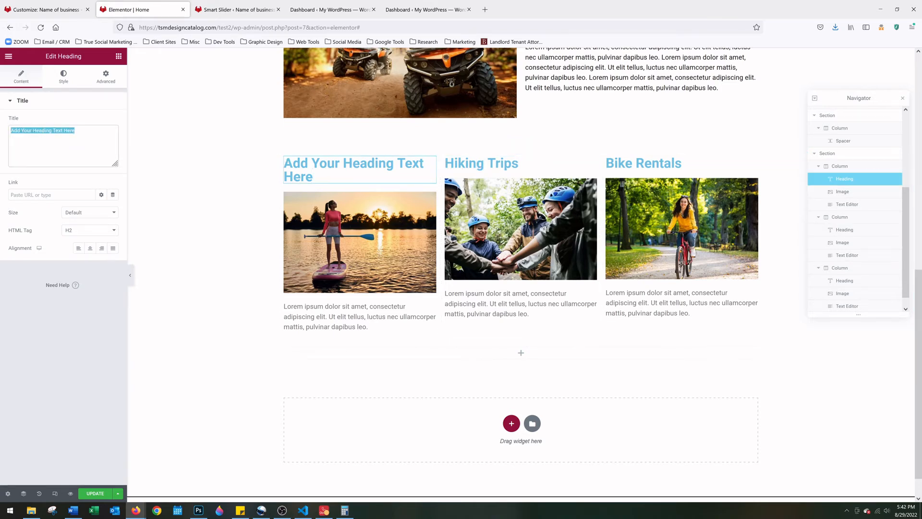
text(Pa)
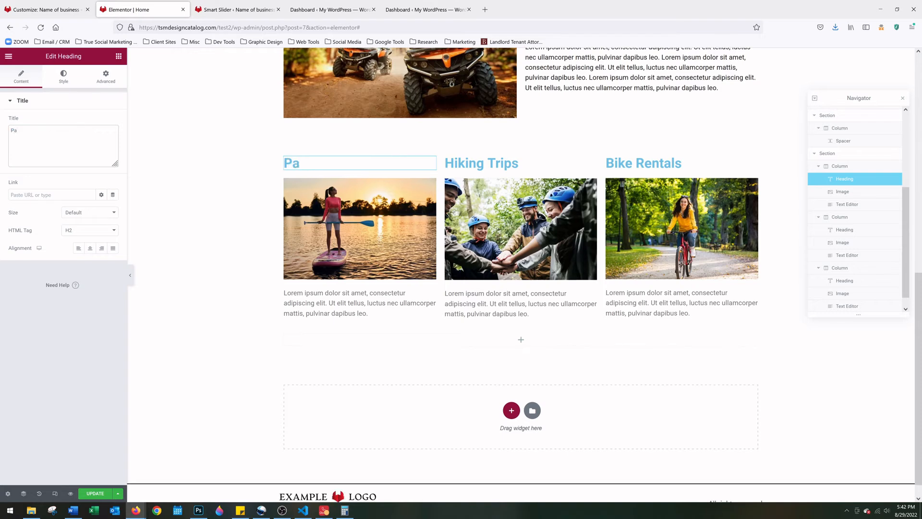
text(ddle Board Rentals)
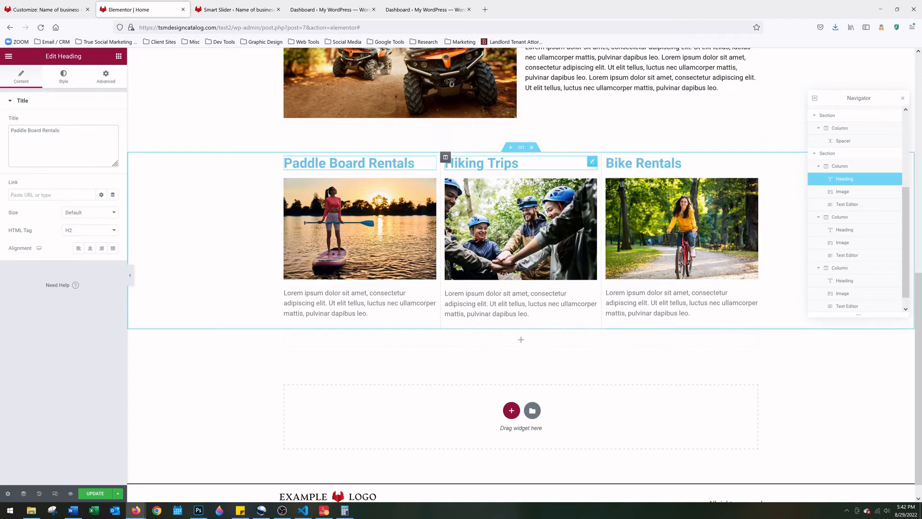
click(532, 165)
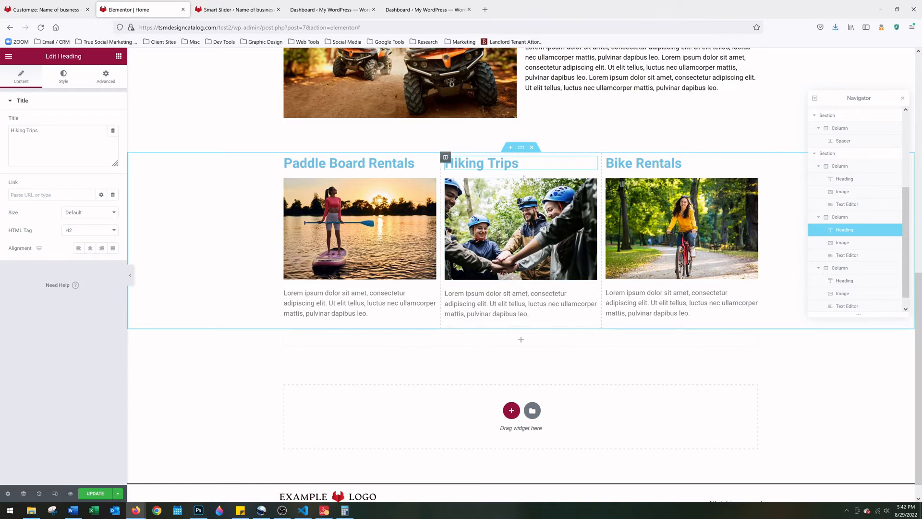
scroll(592, 280, up, 1)
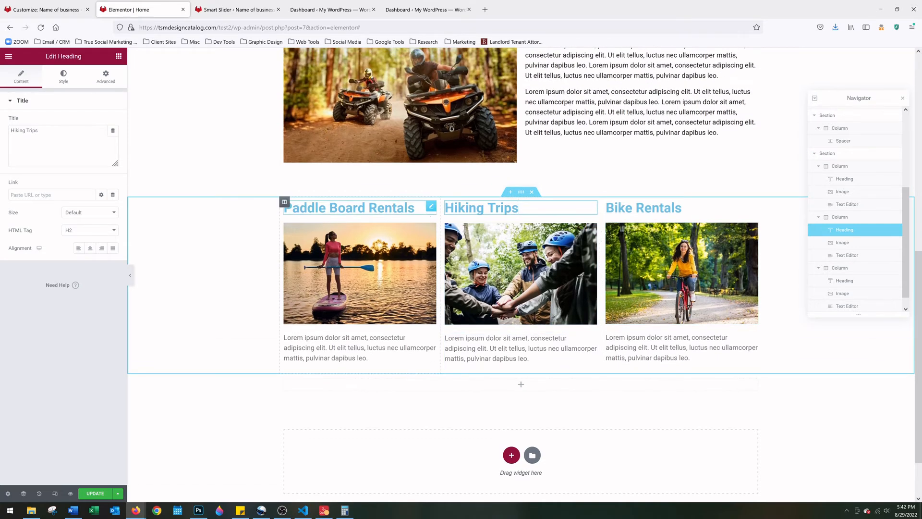
Set the Paddle Board Rentals heading text colour to #171717
click(346, 207)
click(77, 76)
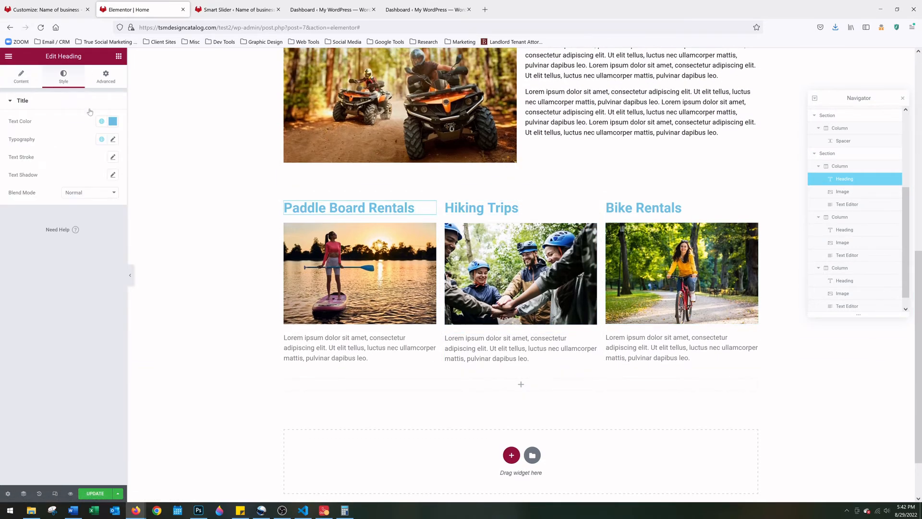
click(112, 122)
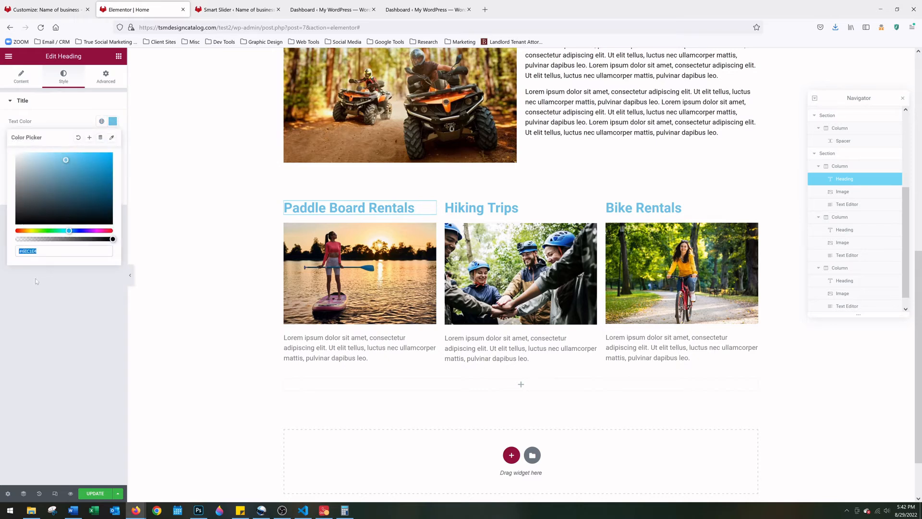
click(38, 251)
text(171717)
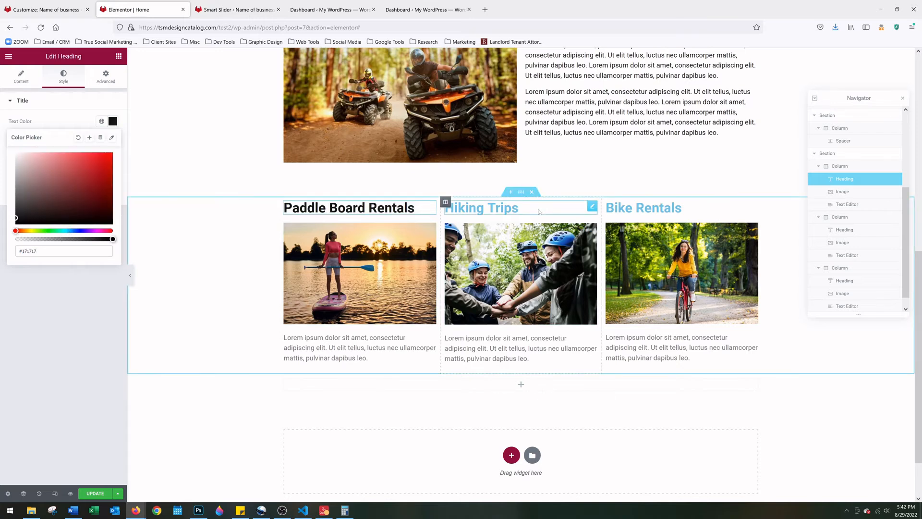
Set the Hiking Trips heading text colour to #171717
click(542, 210)
click(62, 78)
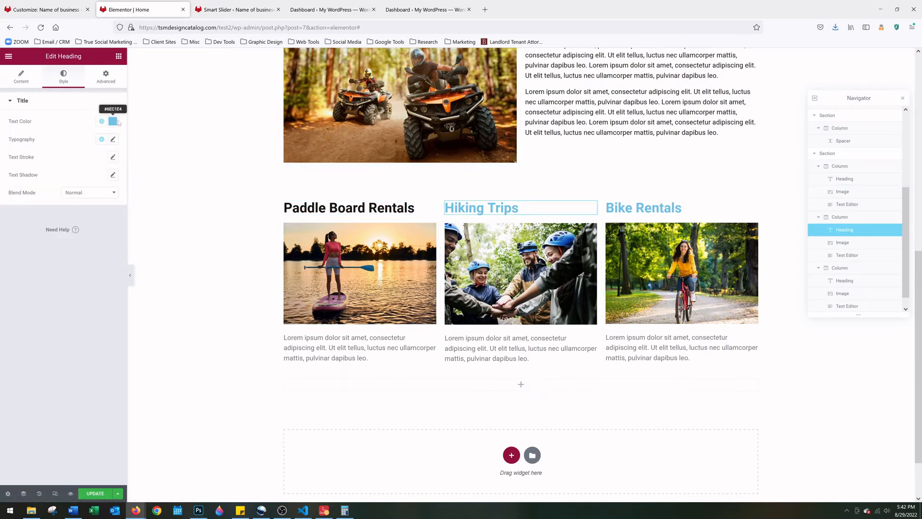
click(113, 121)
drag(40, 251, 24, 251)
text(171717)
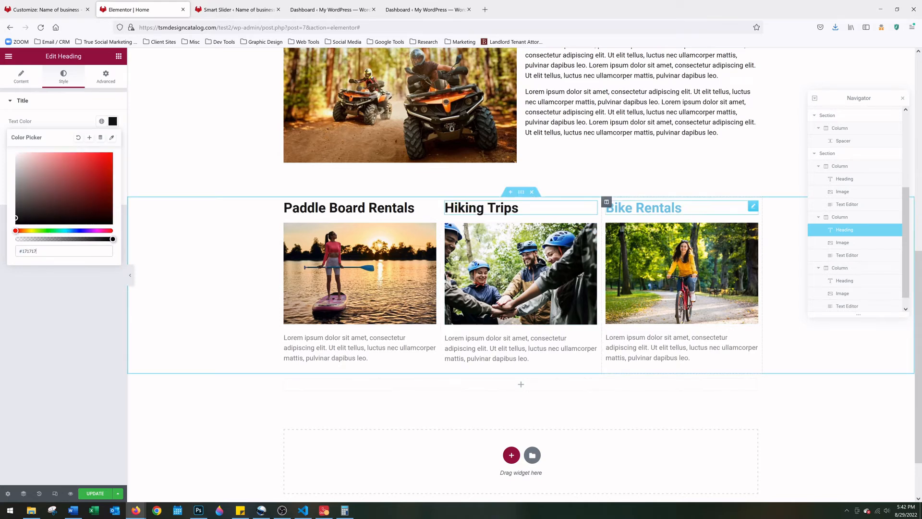
Set the Bike Rentals heading text colour to #171717
click(663, 208)
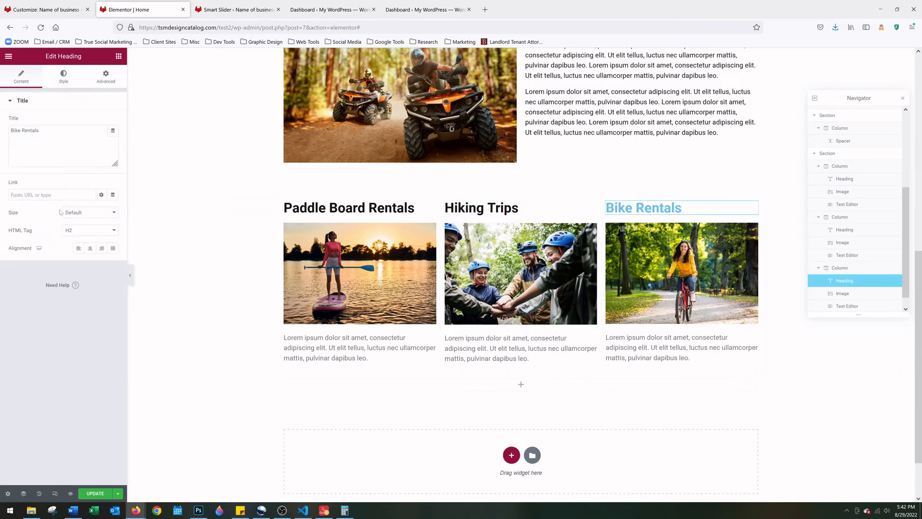
click(64, 77)
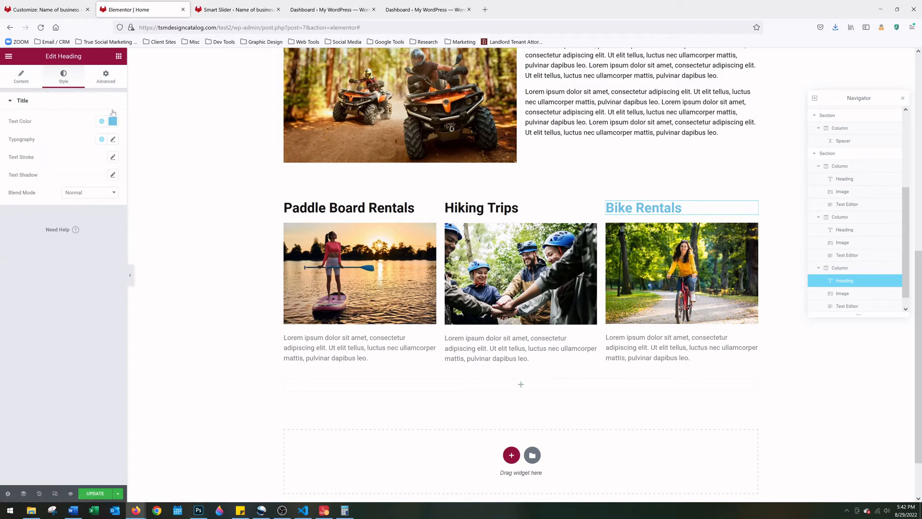
click(113, 121)
drag(37, 250, 27, 250)
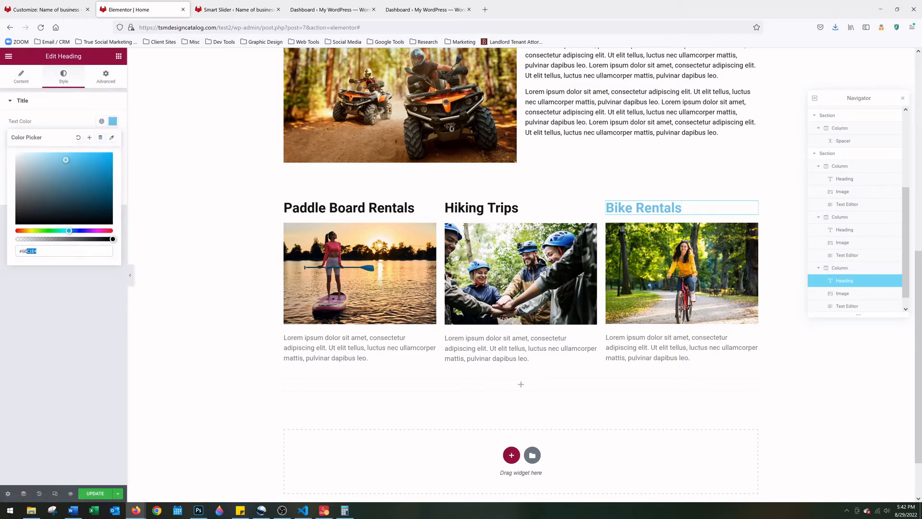
text(171717)
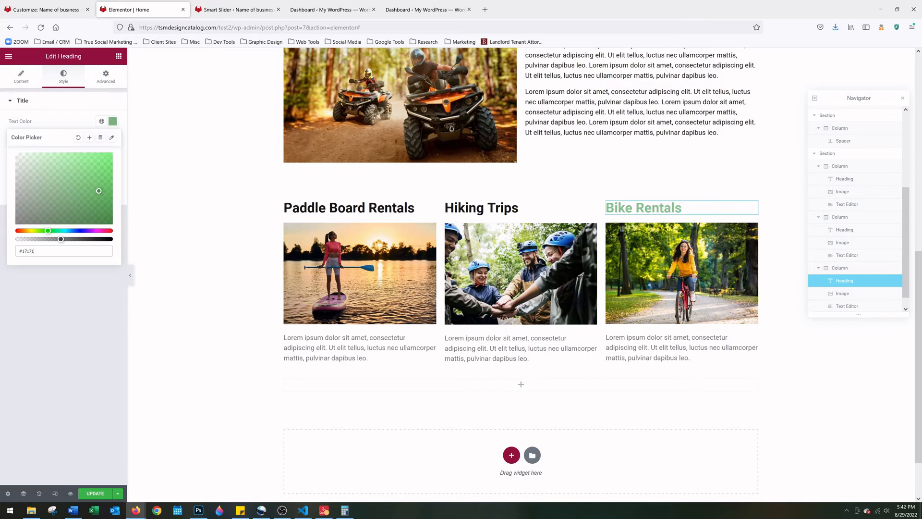
click(344, 358)
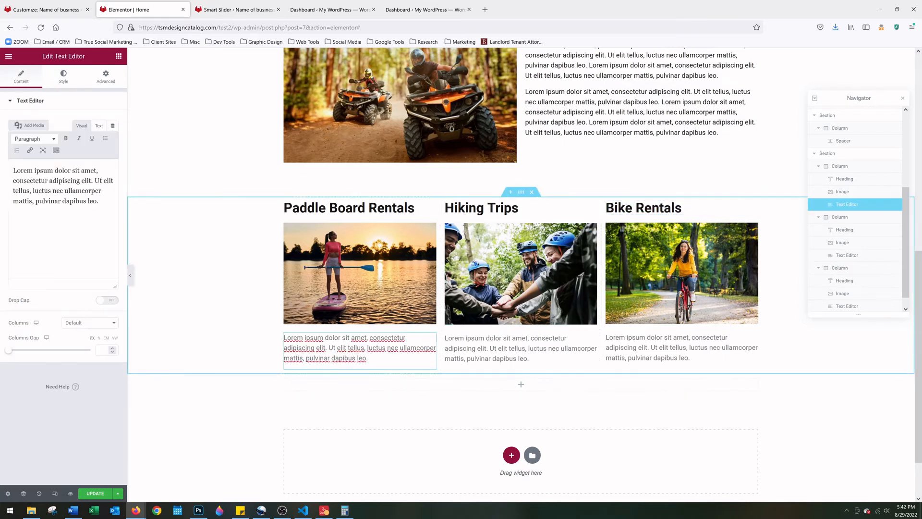
Change the Paddle Board Rentals body text colour from 7A7A7A to 202020
click(63, 76)
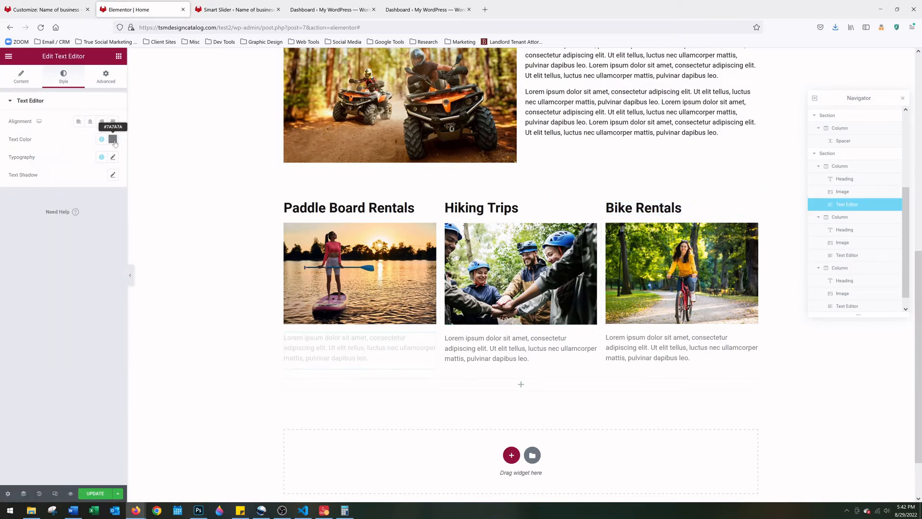
click(113, 138)
double_click(29, 269)
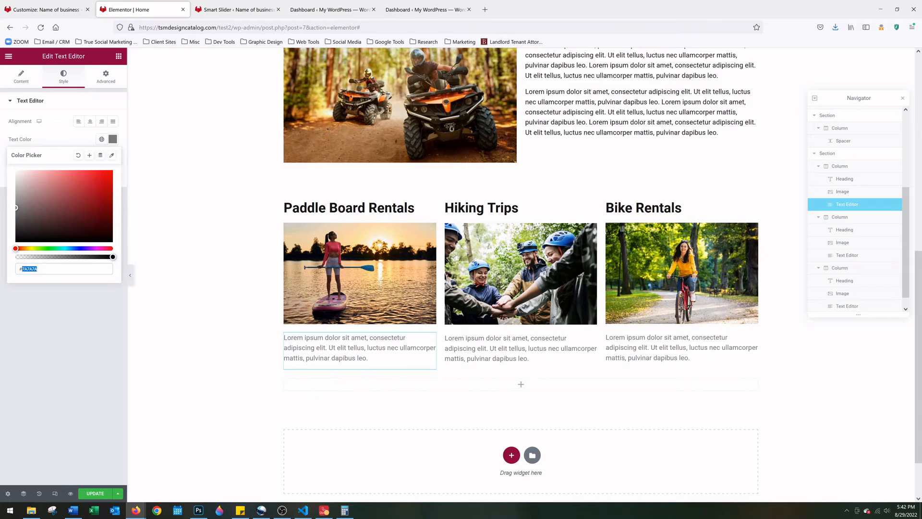
text(202020)
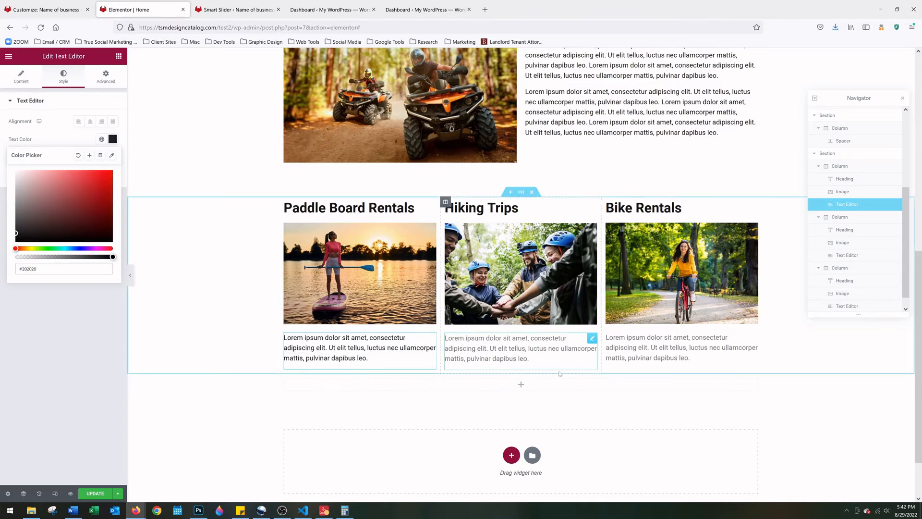
Change the Hiking Trips body text colour to 202020
click(521, 348)
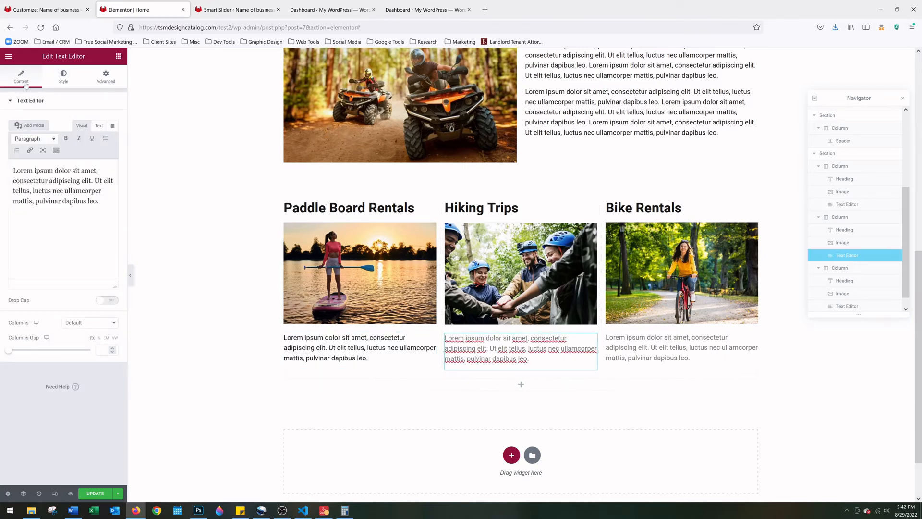
click(64, 77)
click(112, 139)
drag(38, 269, 27, 268)
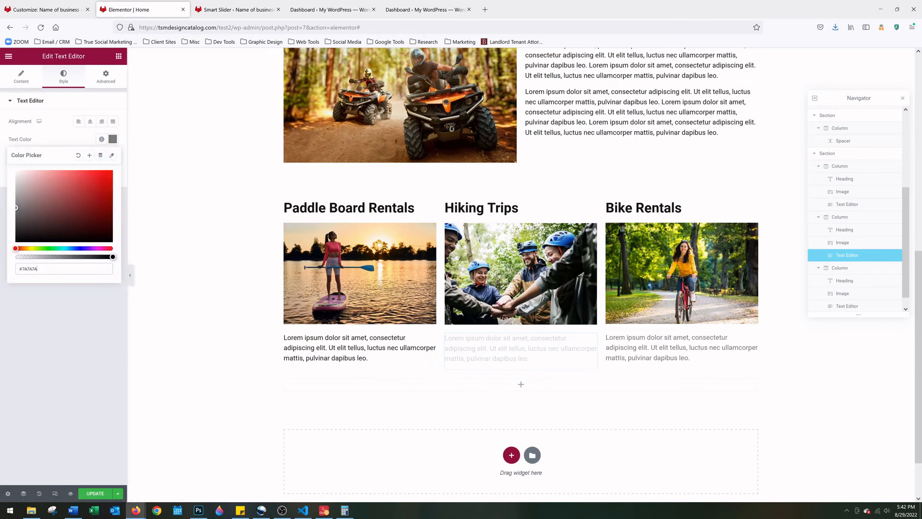
text(202020)
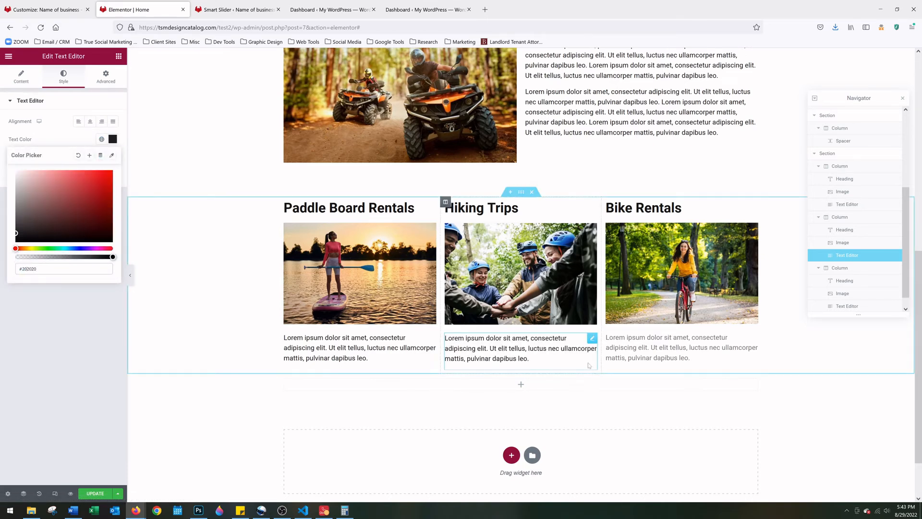
Change the Bike Rentals body text colour to #202020
click(672, 348)
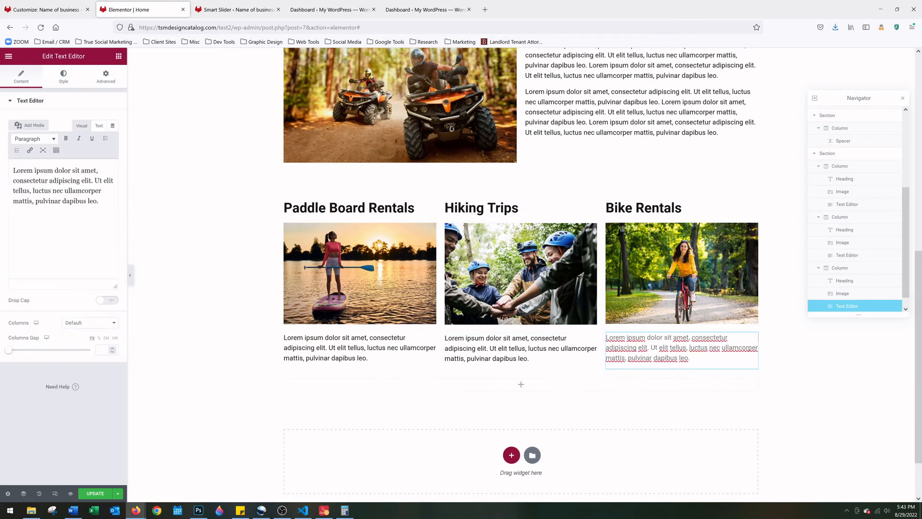
click(63, 76)
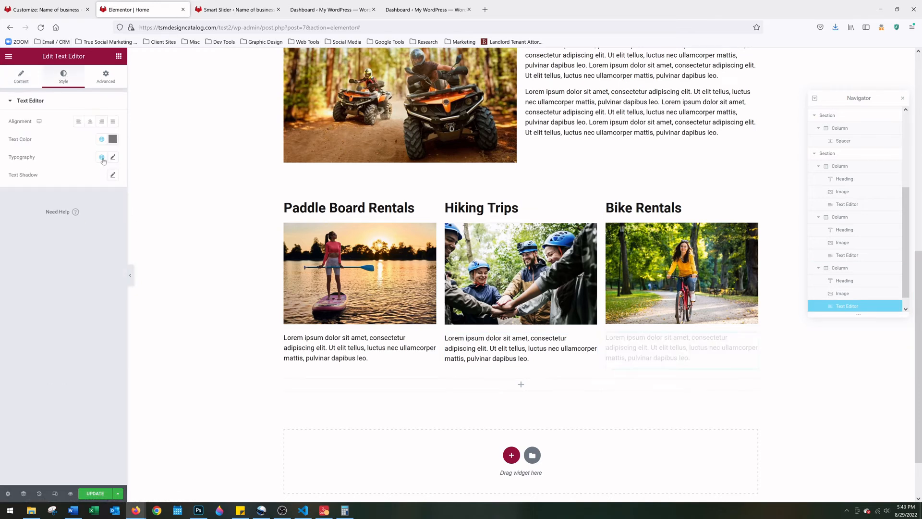
click(113, 140)
text(#20)
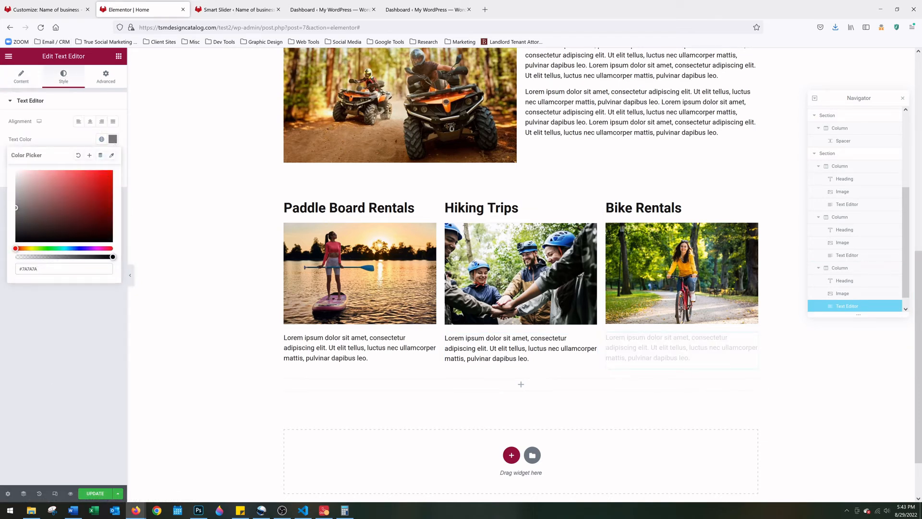
text(2020)
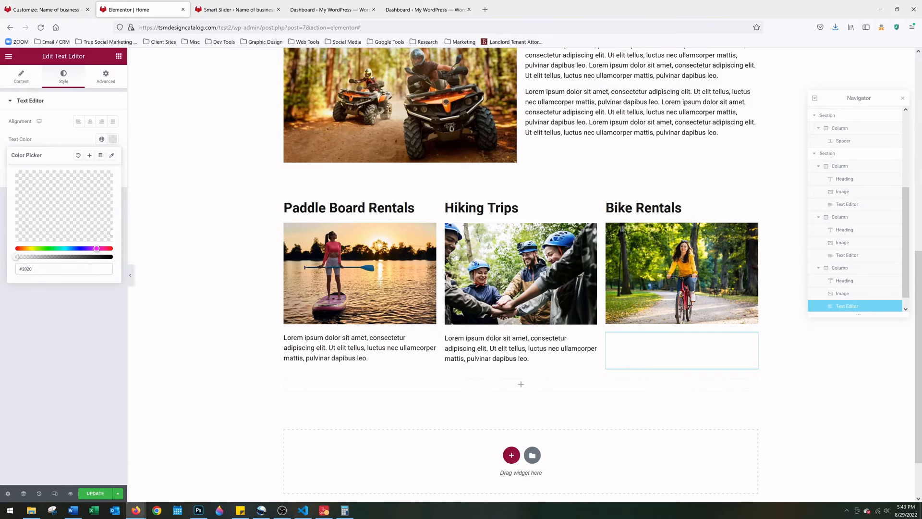
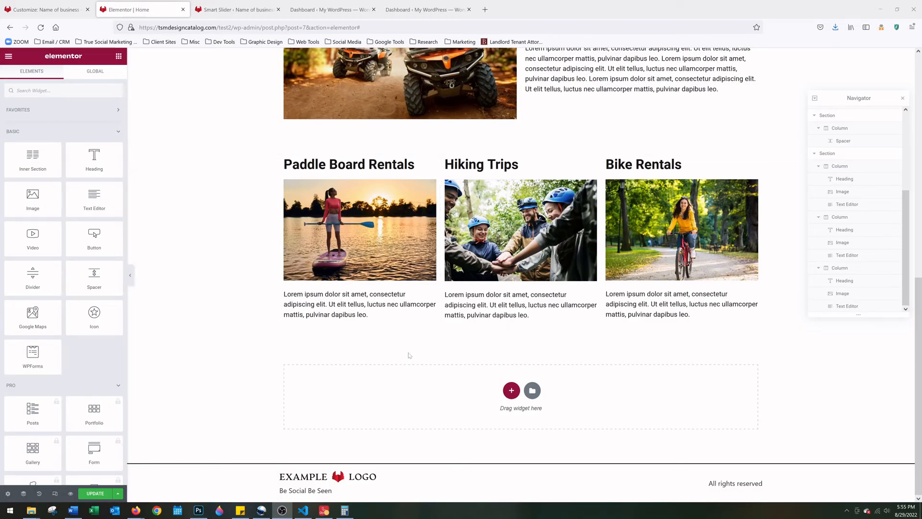
Add a one-column section below the rental columns and drop a Spacer widget into it
click(512, 394)
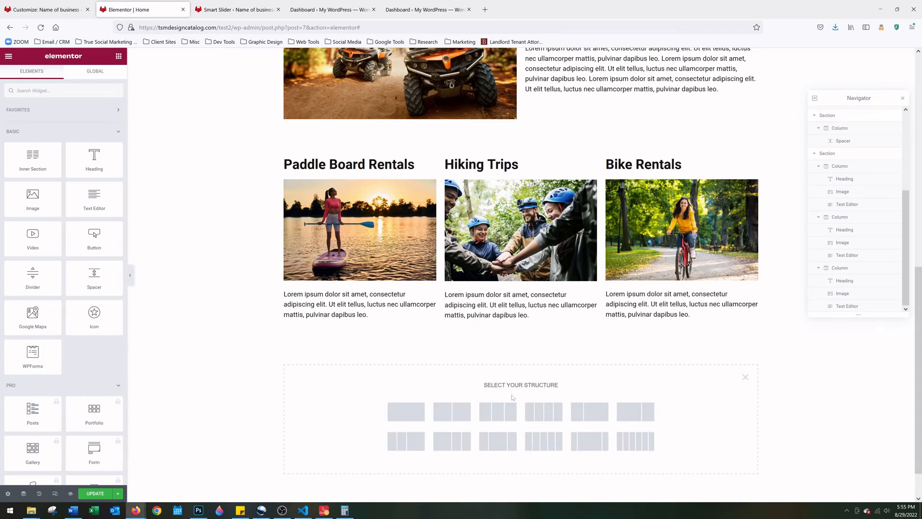
click(418, 418)
click(521, 342)
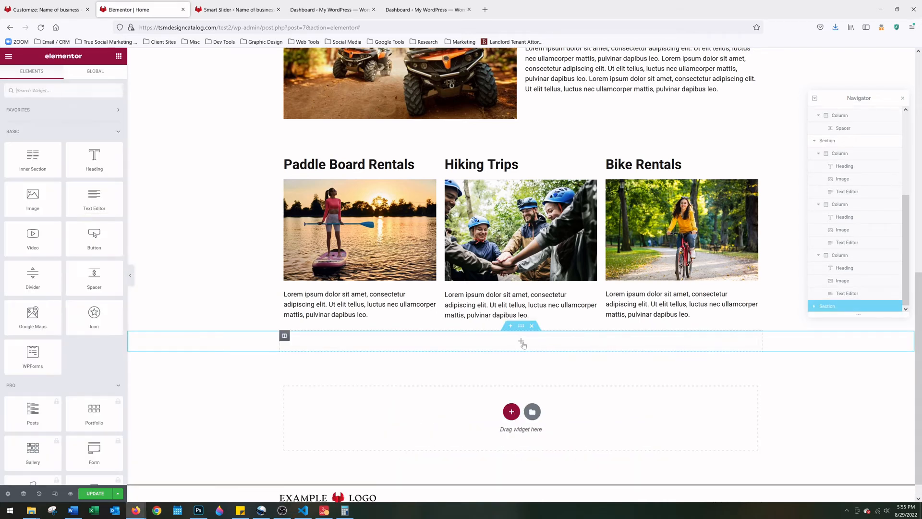
drag(94, 277, 485, 344)
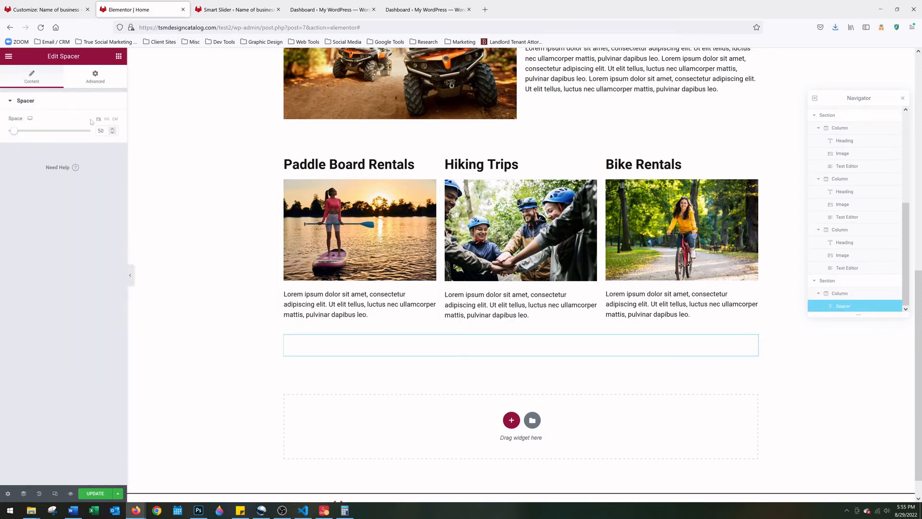
Add a two-column section below the spacer, deleting an accidental one-column section first
click(511, 421)
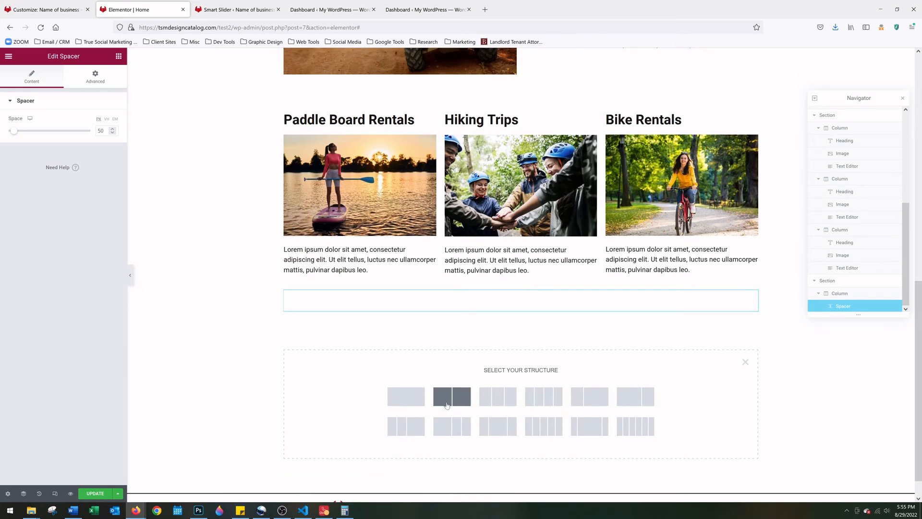
click(418, 405)
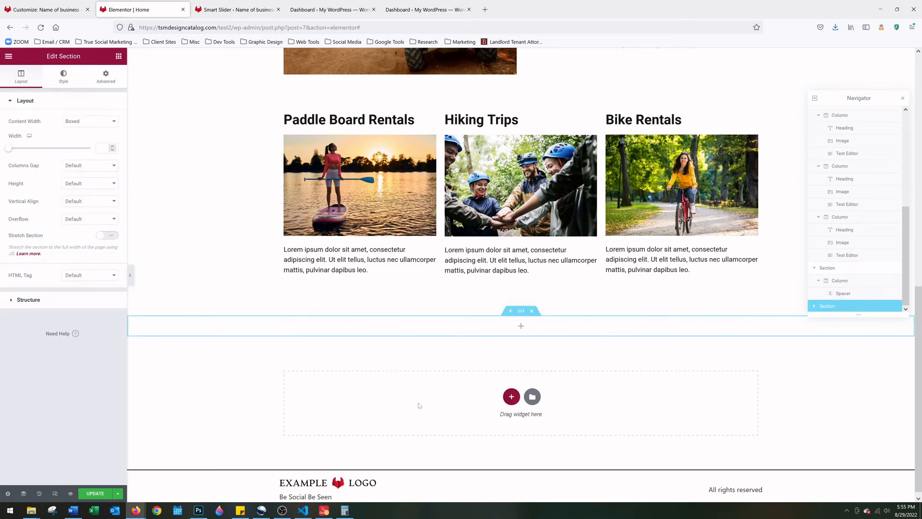
click(533, 311)
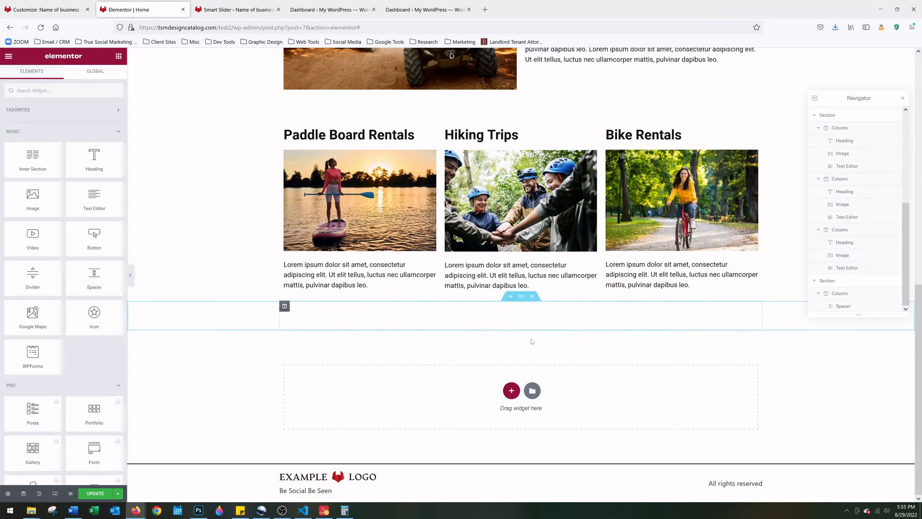
click(512, 394)
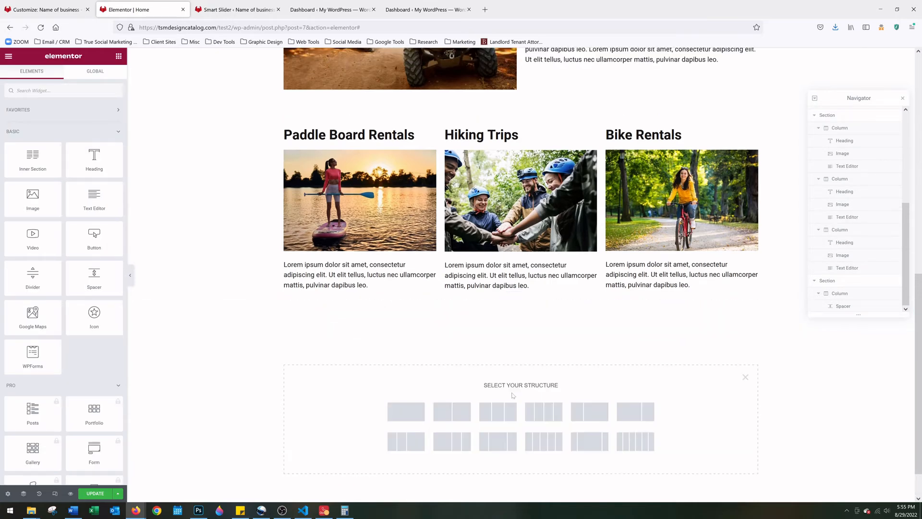
click(460, 419)
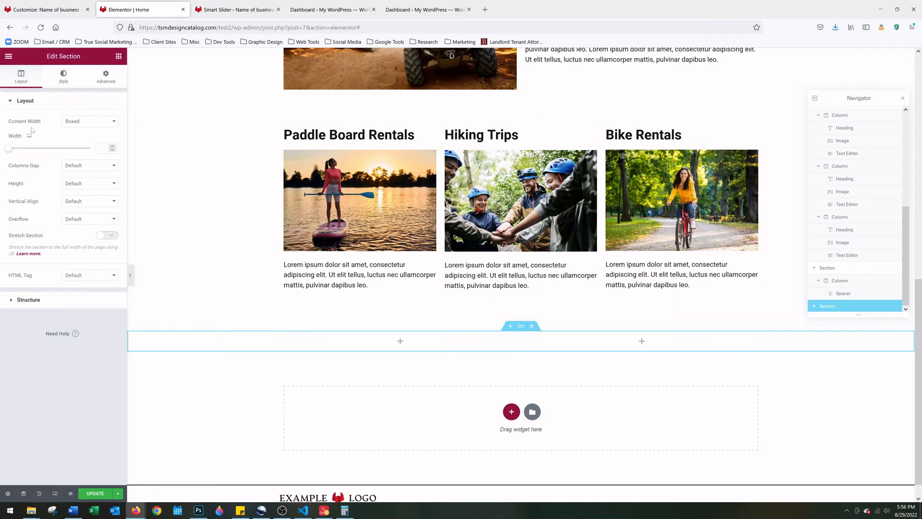
Set the new section's content width to Full Width
click(88, 126)
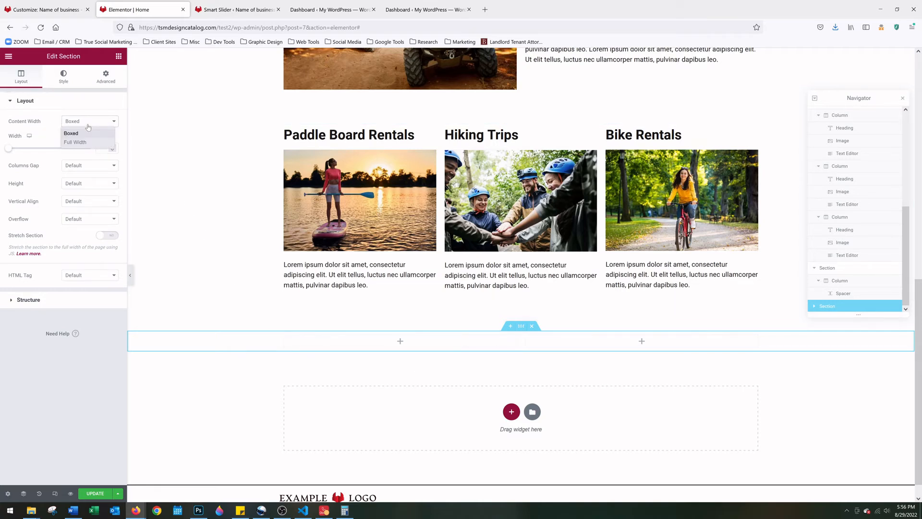
click(88, 132)
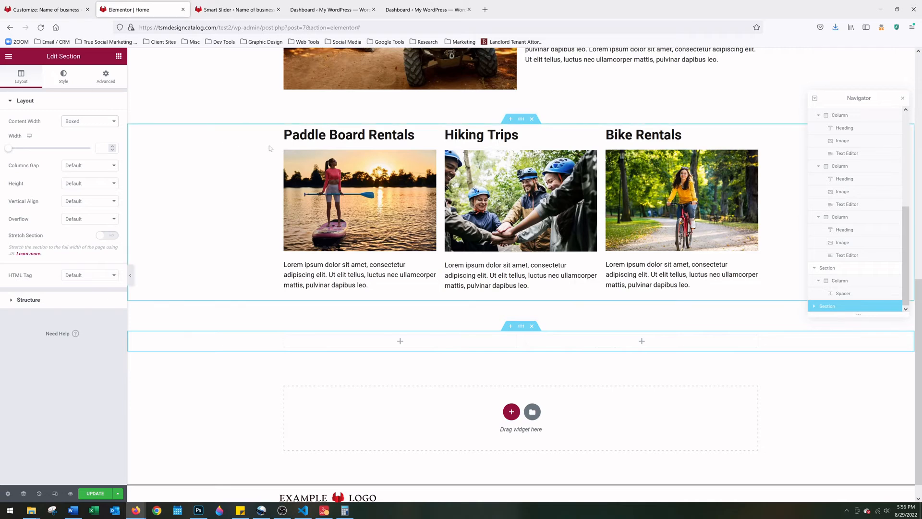
scroll(269, 149, up, 2)
scroll(278, 168, up, 1)
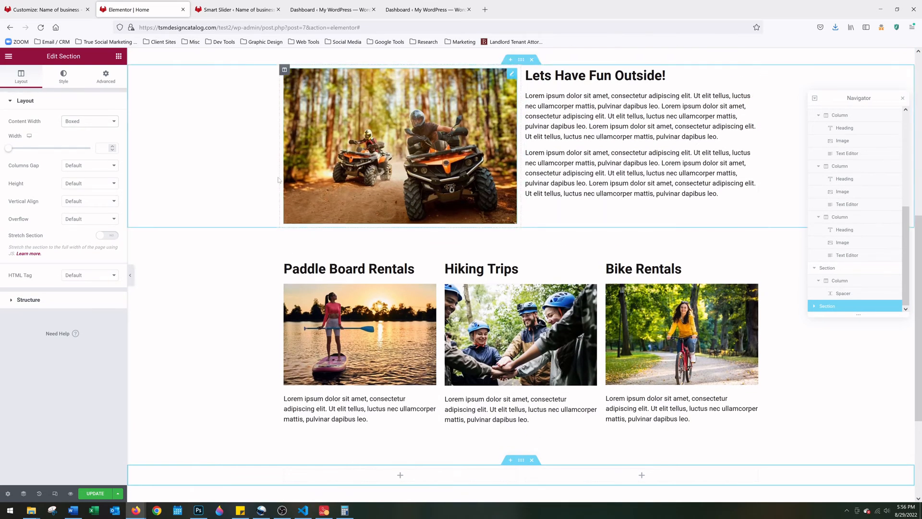
scroll(278, 179, down, 3)
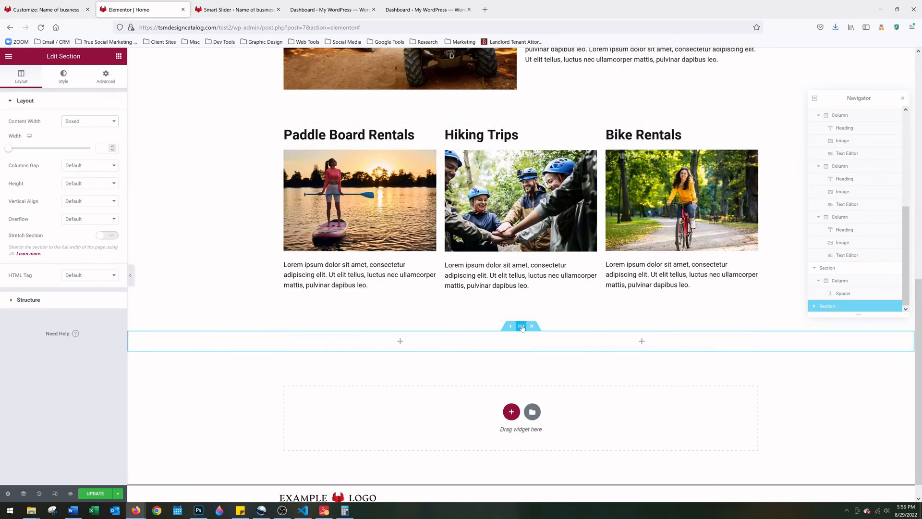
click(108, 122)
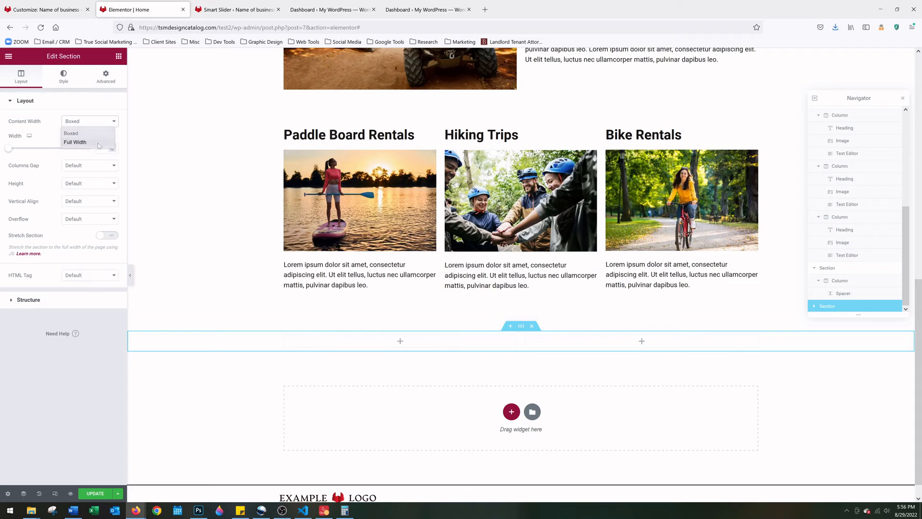
click(77, 142)
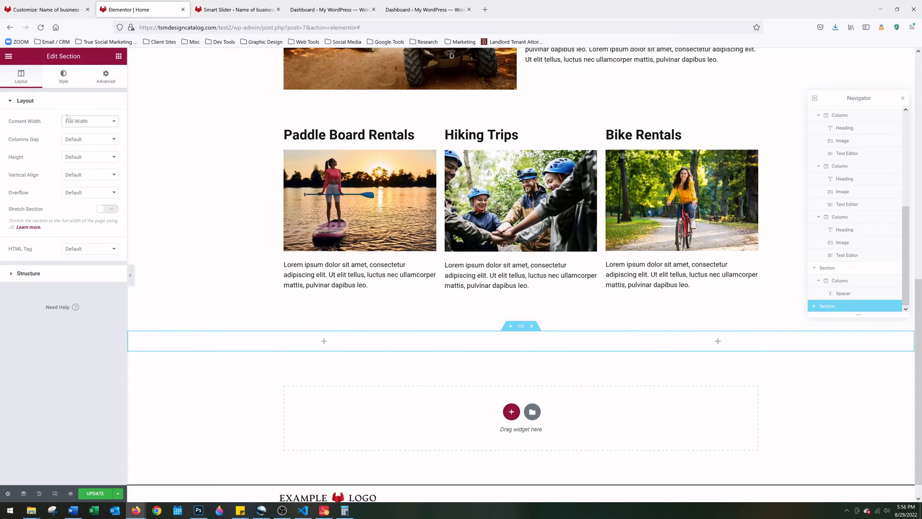
Give the section a classic background colour of dark blue #003A68
click(64, 78)
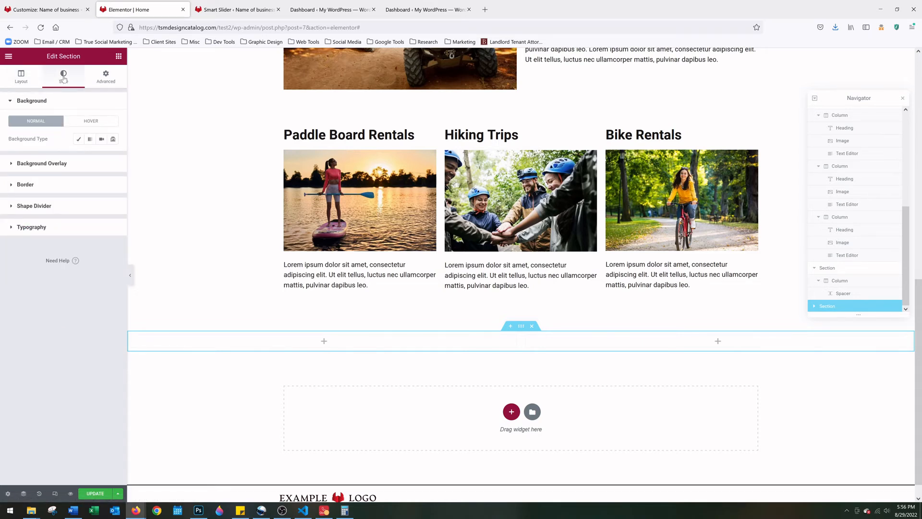
click(80, 141)
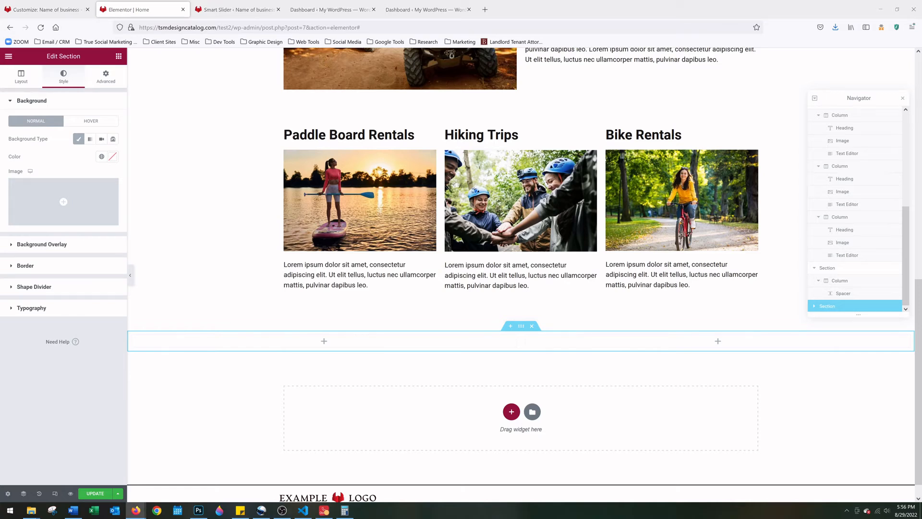
click(113, 158)
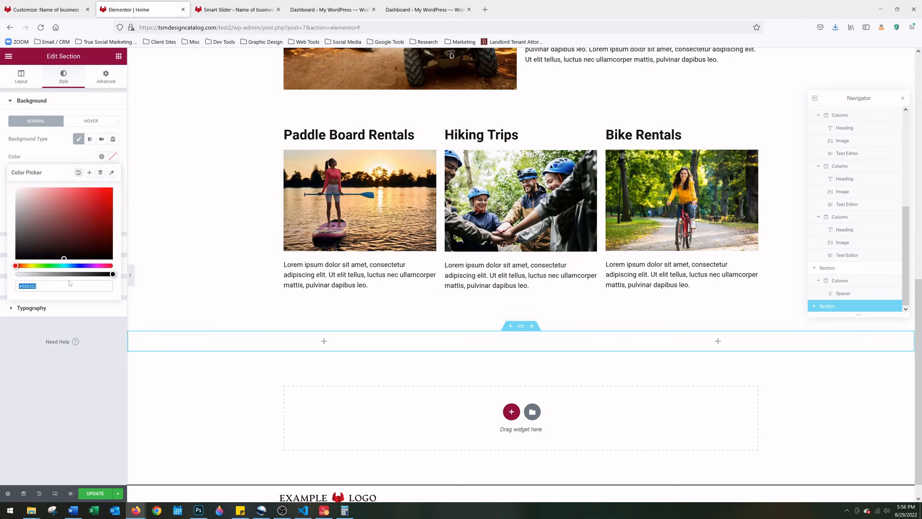
double_click(30, 286)
text(003A68)
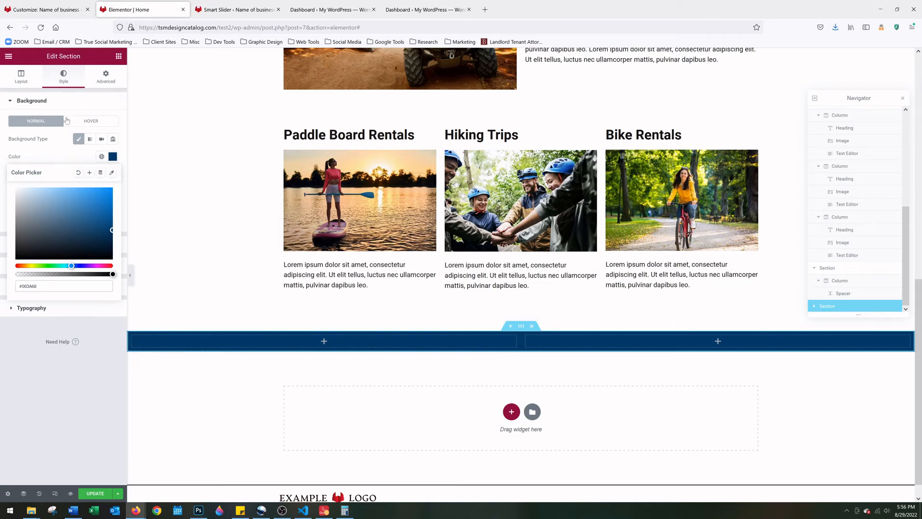
click(107, 76)
Unlink the section padding and set top and bottom to 80 px
click(107, 76)
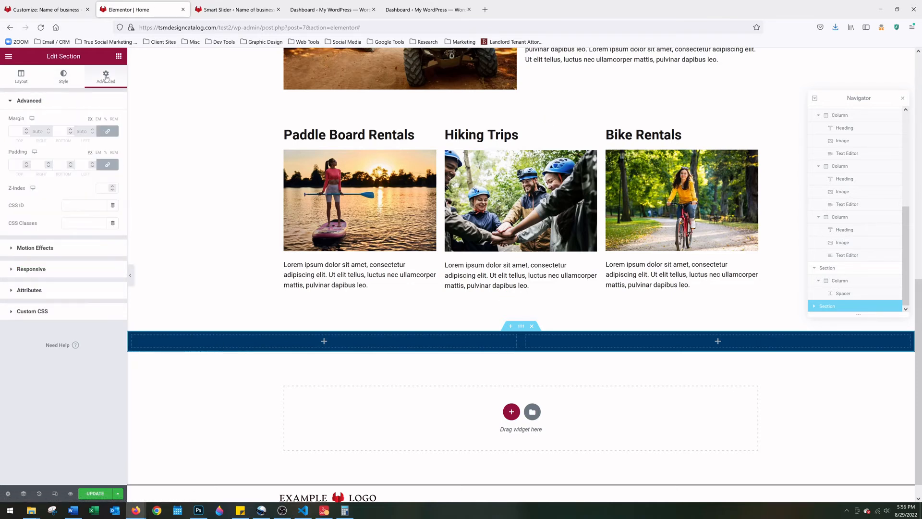
click(109, 165)
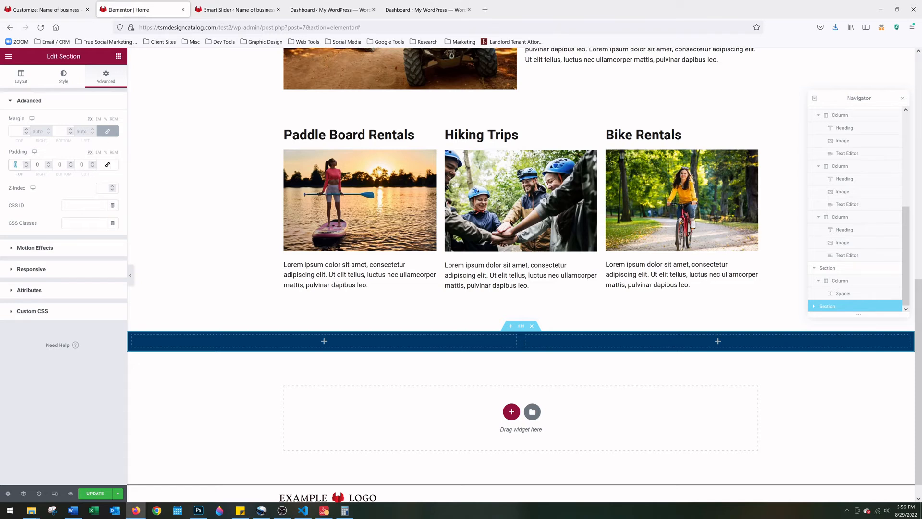
text(80)
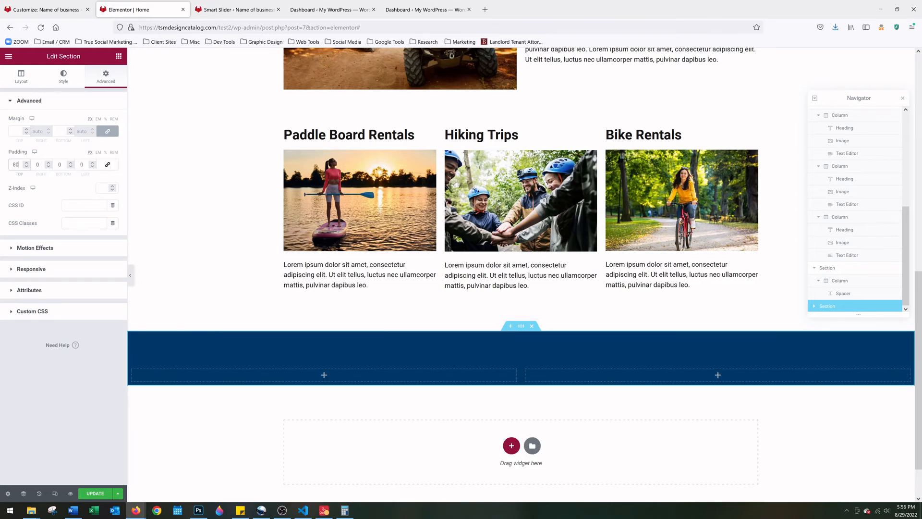
text(80)
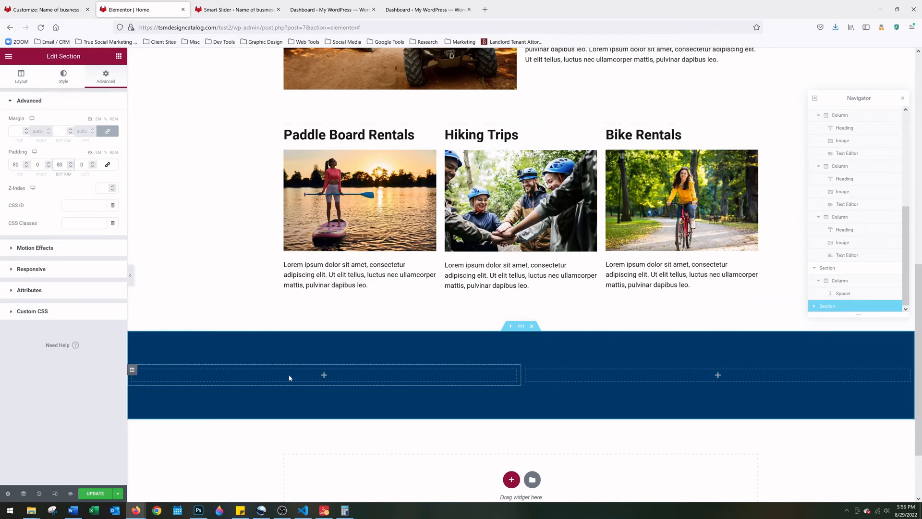
Add a heading, a text block and a two-column inner section to the navy section's left column
click(324, 377)
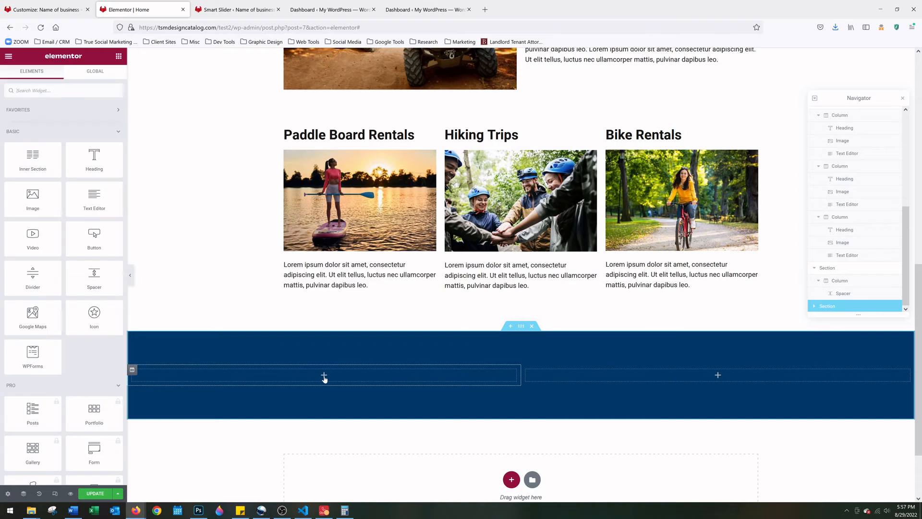
drag(96, 172, 303, 379)
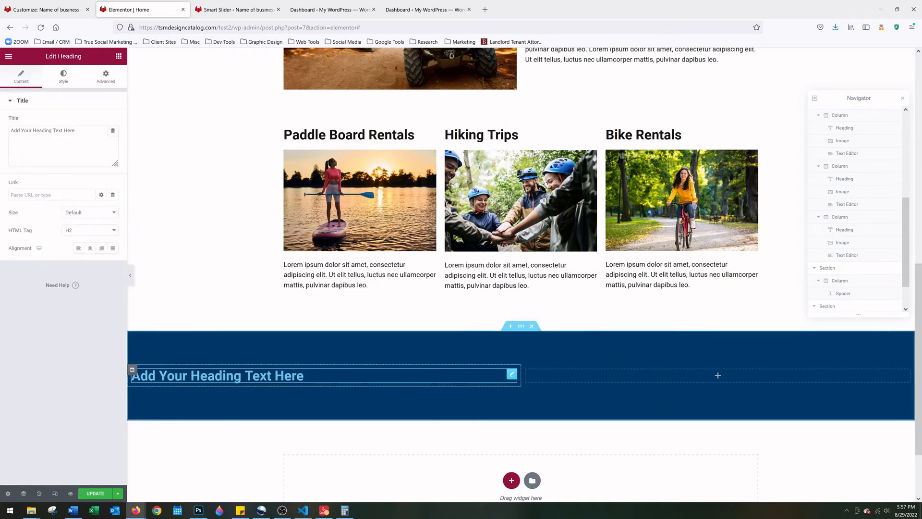
click(717, 377)
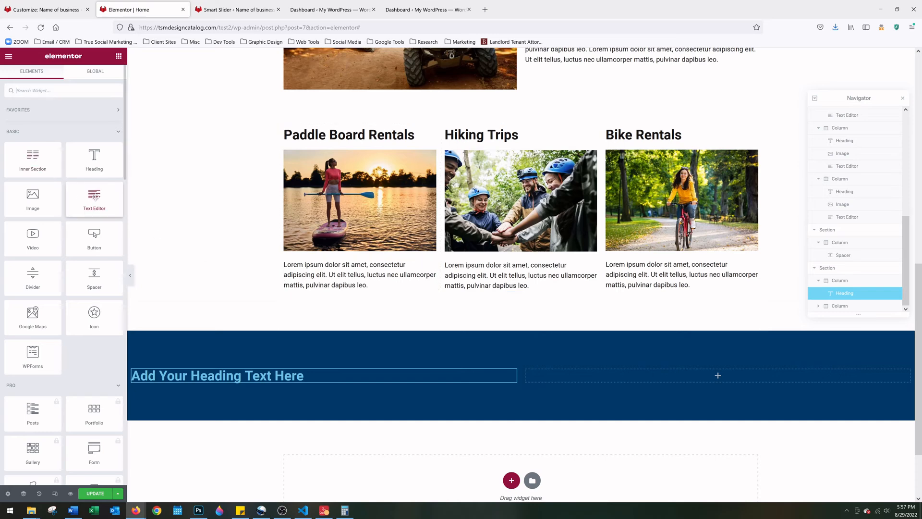
drag(94, 197, 221, 380)
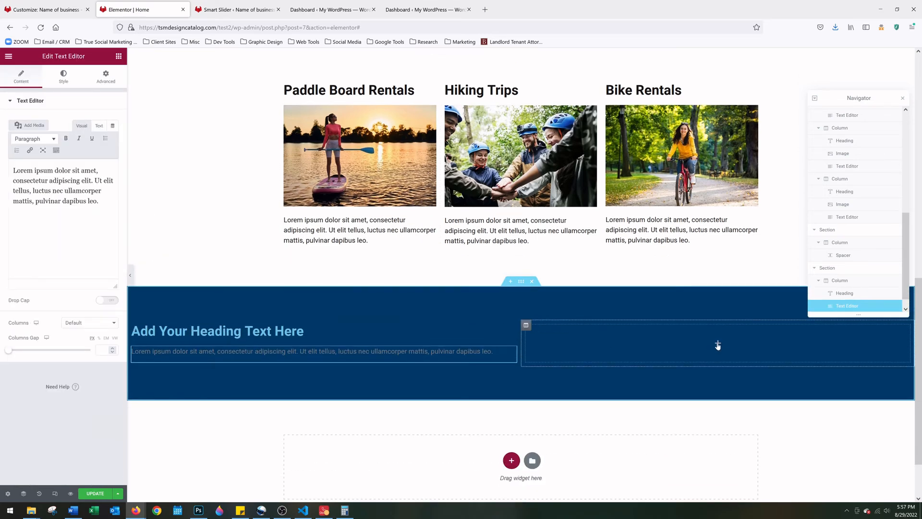
click(717, 344)
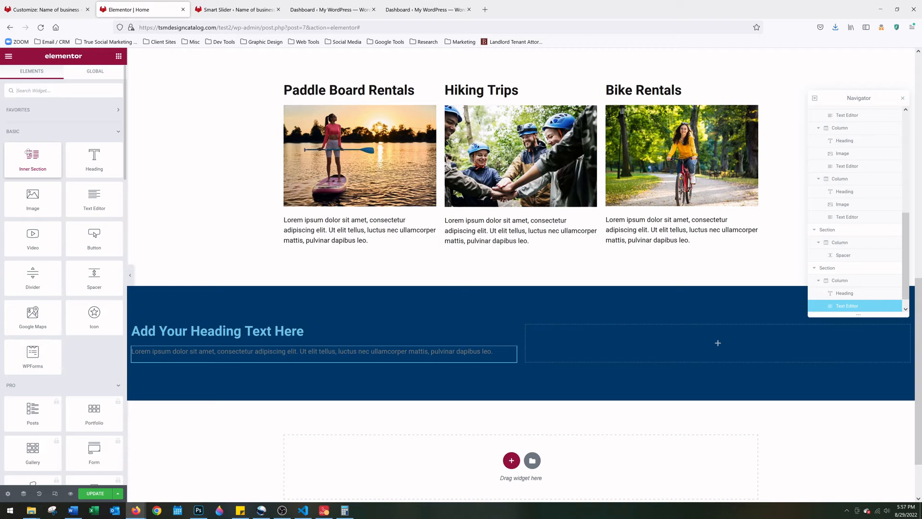
drag(28, 153, 243, 363)
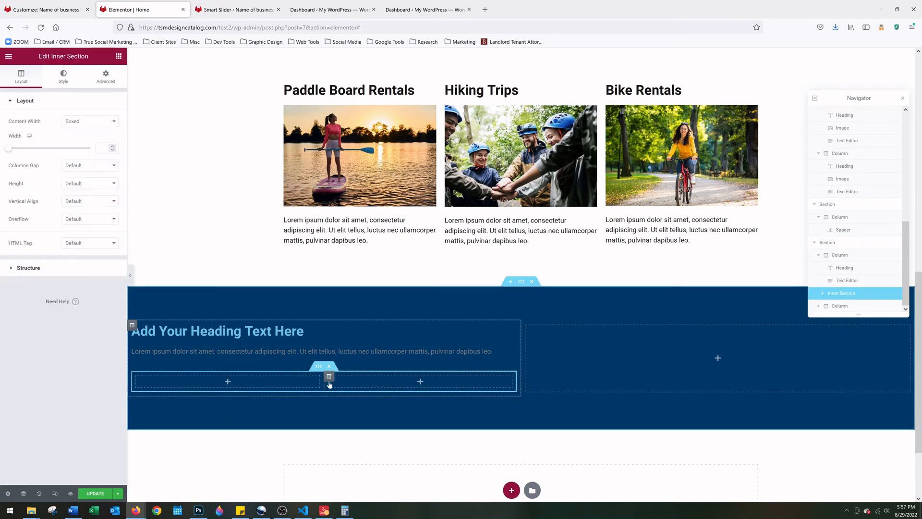
Place a Button widget in each of the inner section's two columns
click(226, 383)
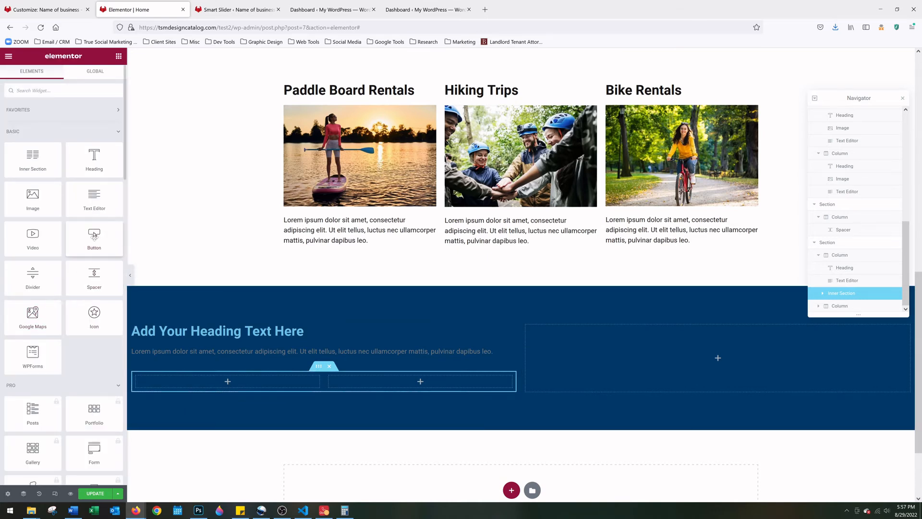
drag(94, 237, 212, 380)
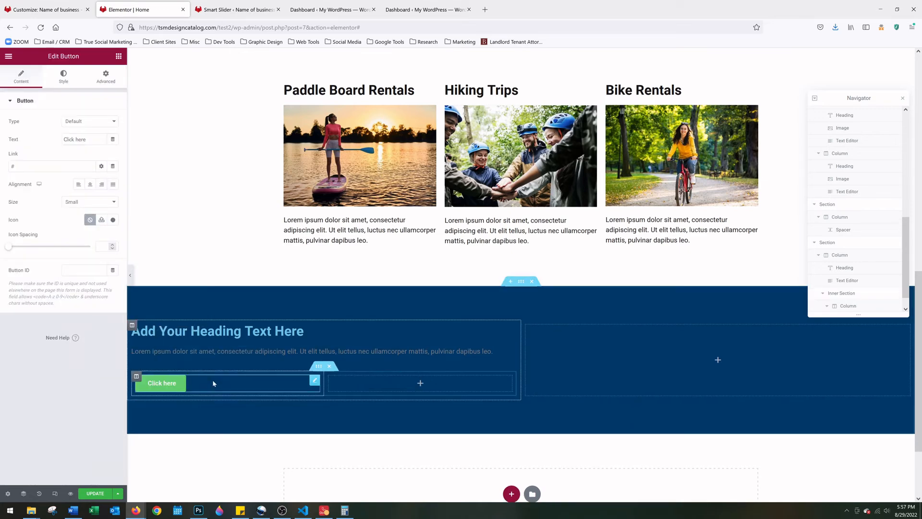
click(421, 385)
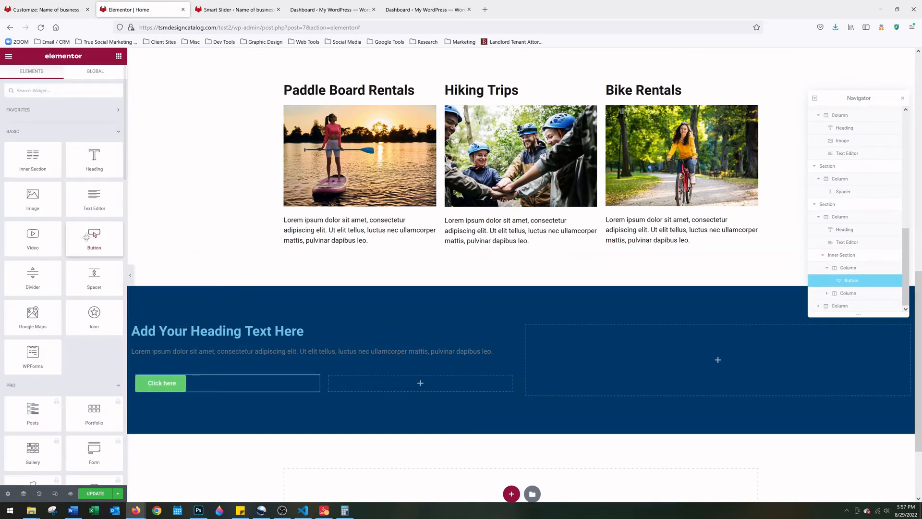
drag(94, 236, 418, 383)
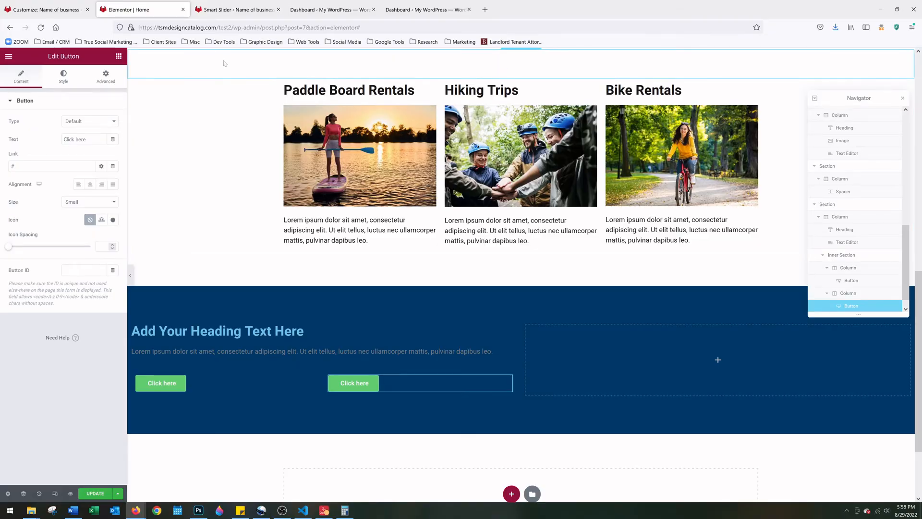
Go from the Smart Slider dashboard to the WPForms Forms Overview, which lists no forms
click(224, 3)
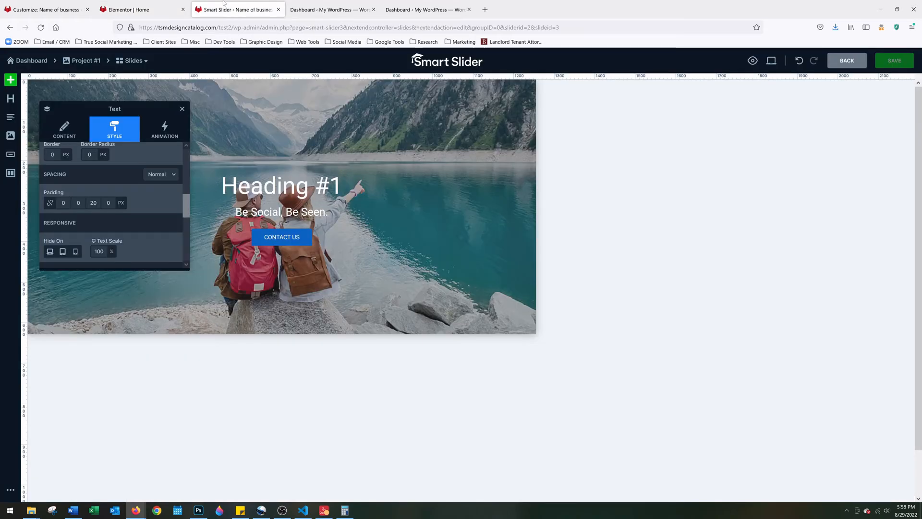
click(27, 64)
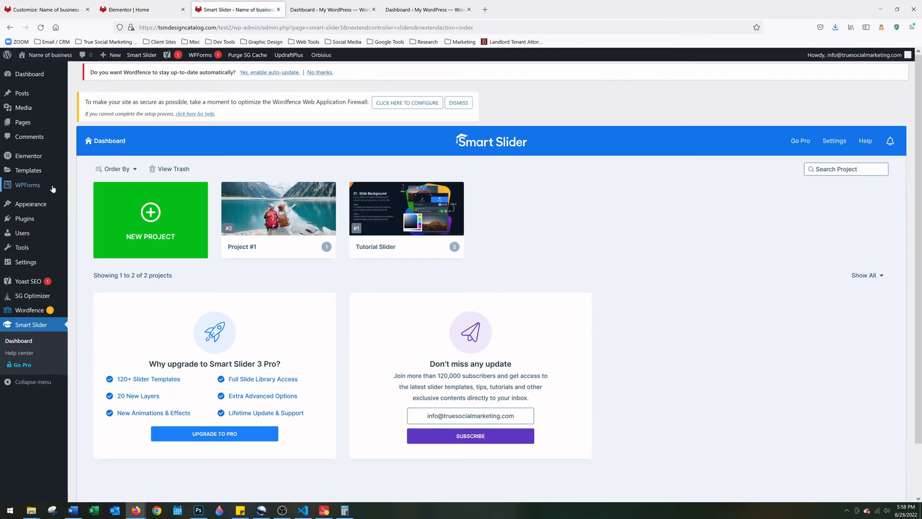
mouse_move(52, 188)
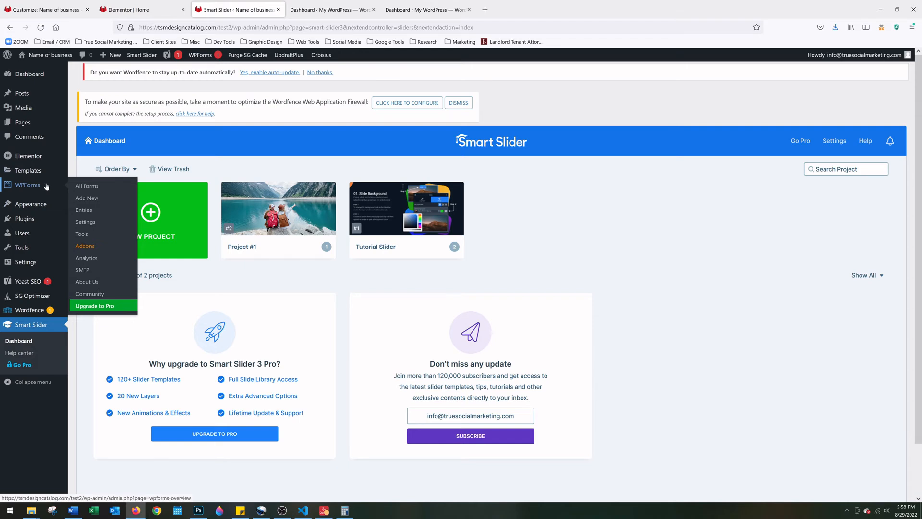
click(84, 188)
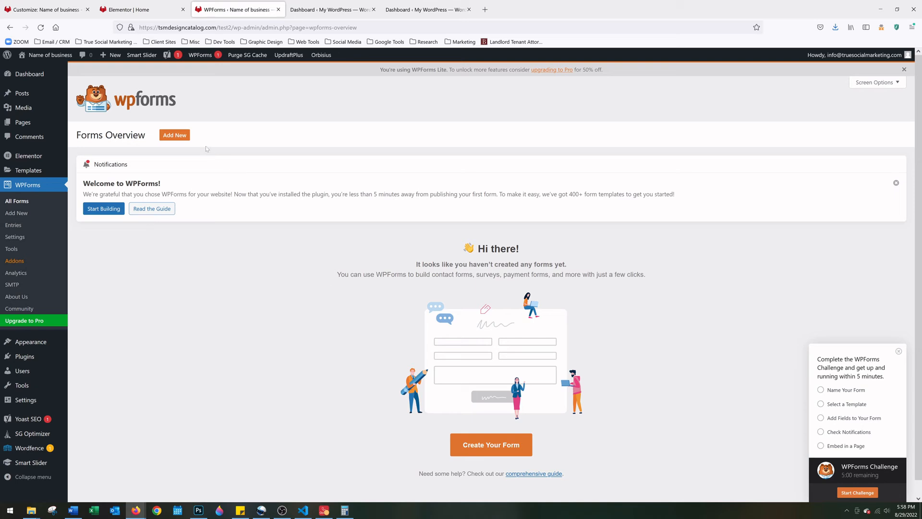
Start a new form from the Simple Contact Form template and replace 'Simple' in its name with 'Home Page'
click(180, 138)
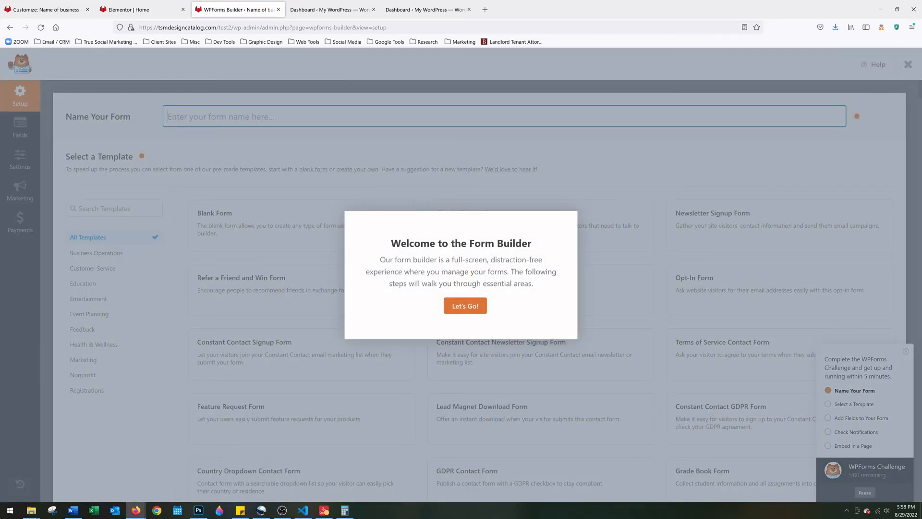
click(475, 308)
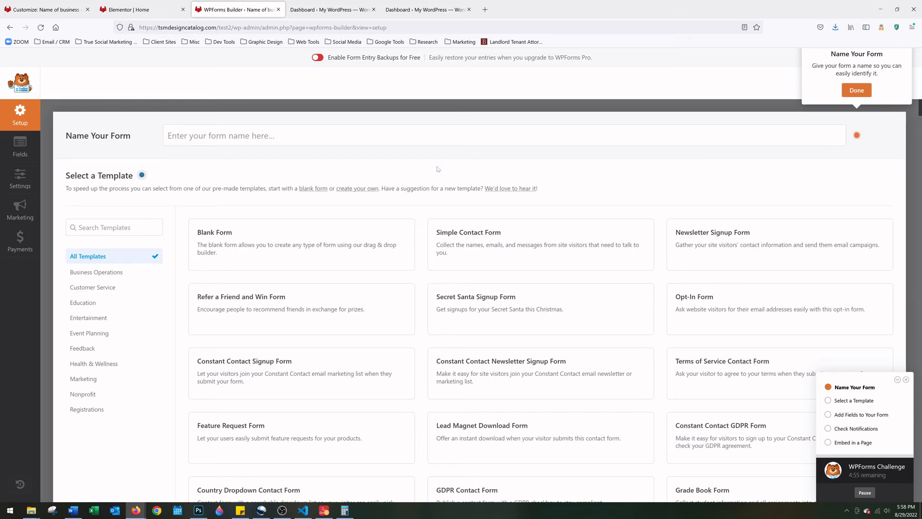
mouse_move(496, 239)
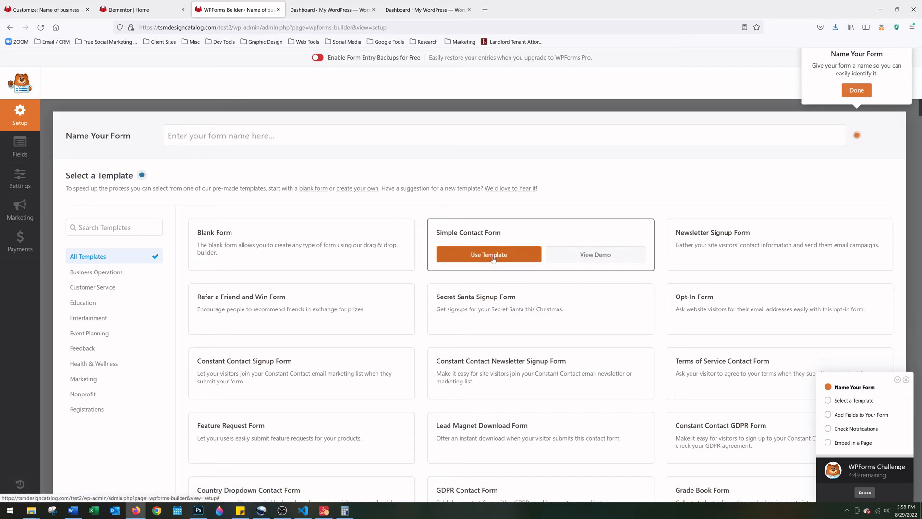
click(493, 255)
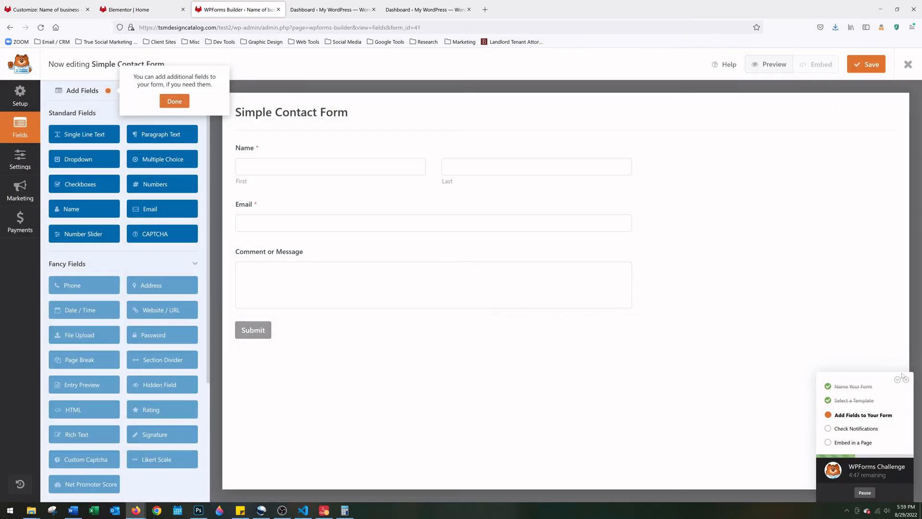
click(906, 378)
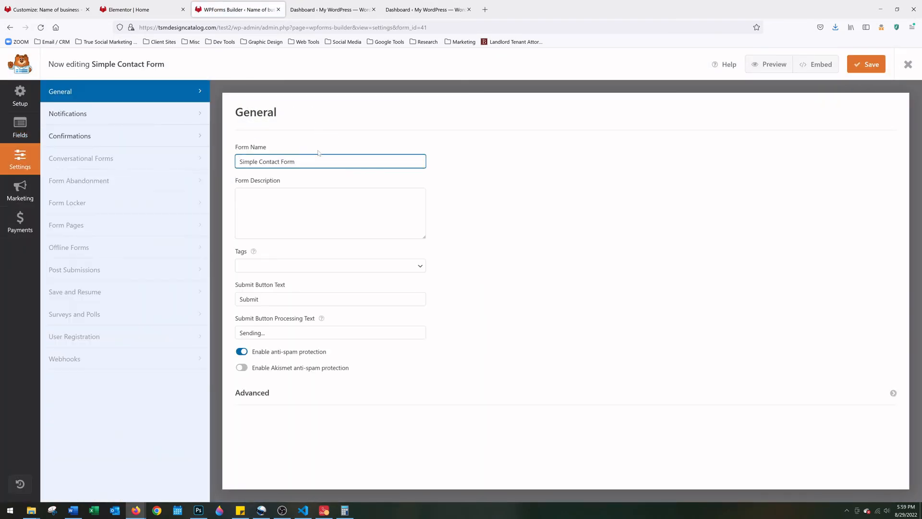
drag(258, 180, 204, 179)
text(Home Page)
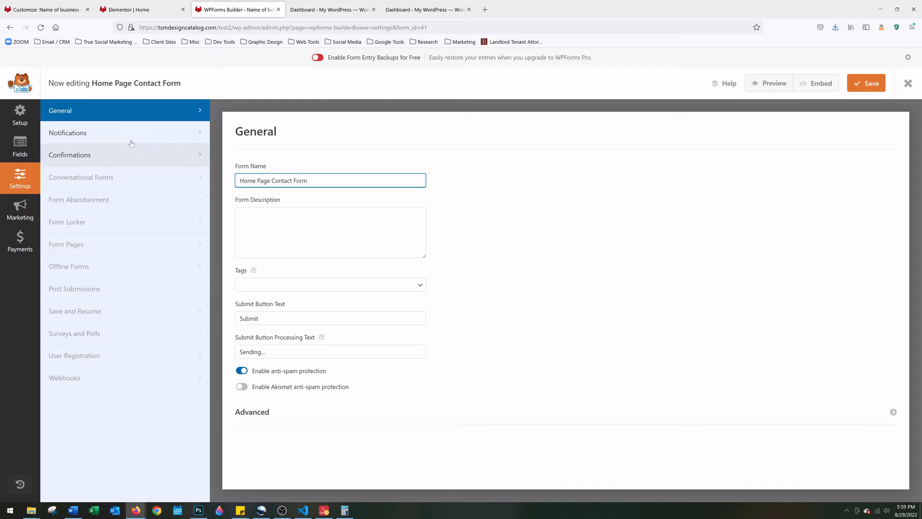
Change the notification email subject to 'New Entry: Home Page Contact Form'
click(73, 134)
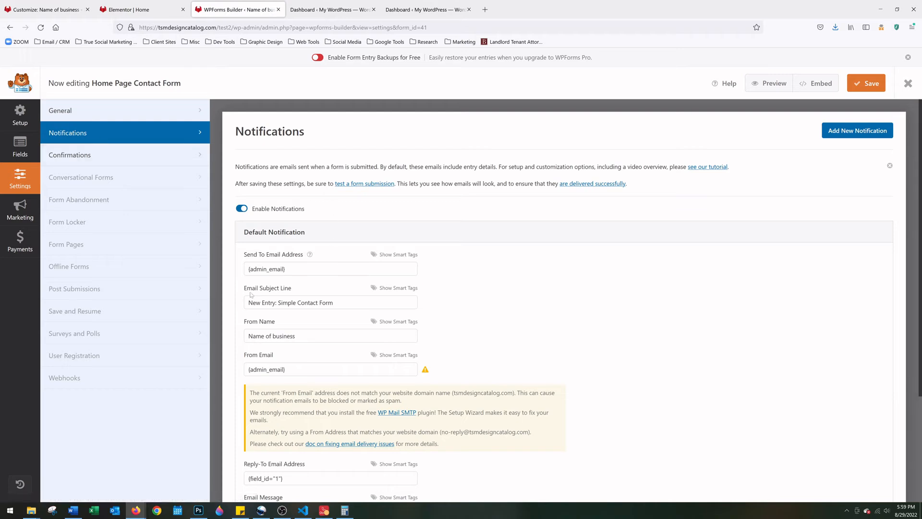
drag(336, 302, 282, 302)
click(288, 303)
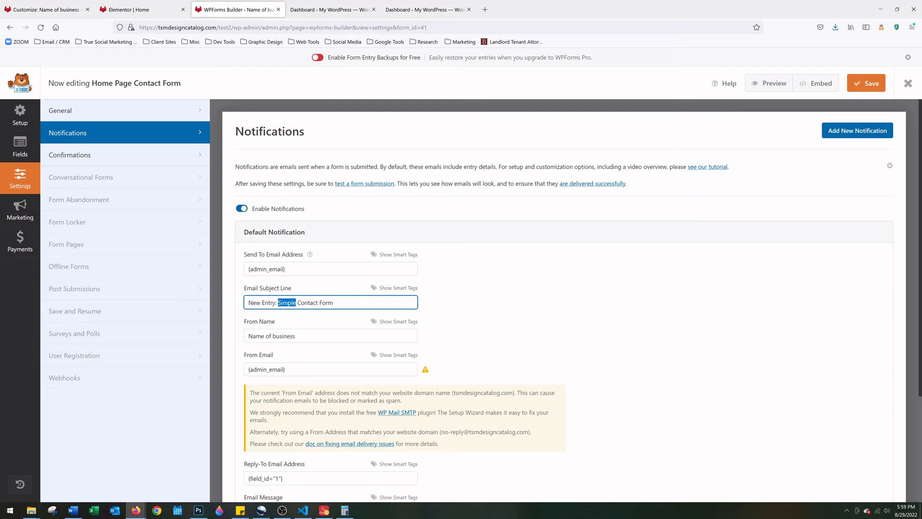
text(Home Page)
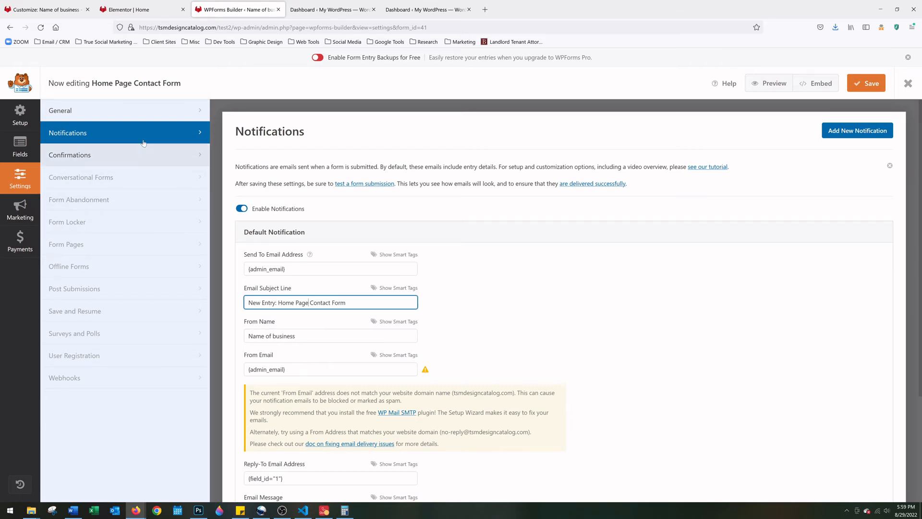
click(20, 147)
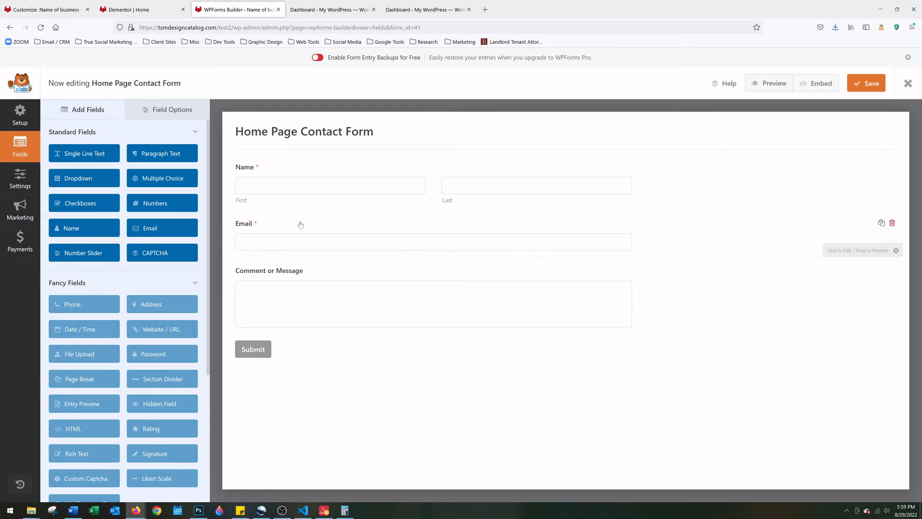
Set both the Name and Email field sizes to Large, then save and close the form
click(313, 168)
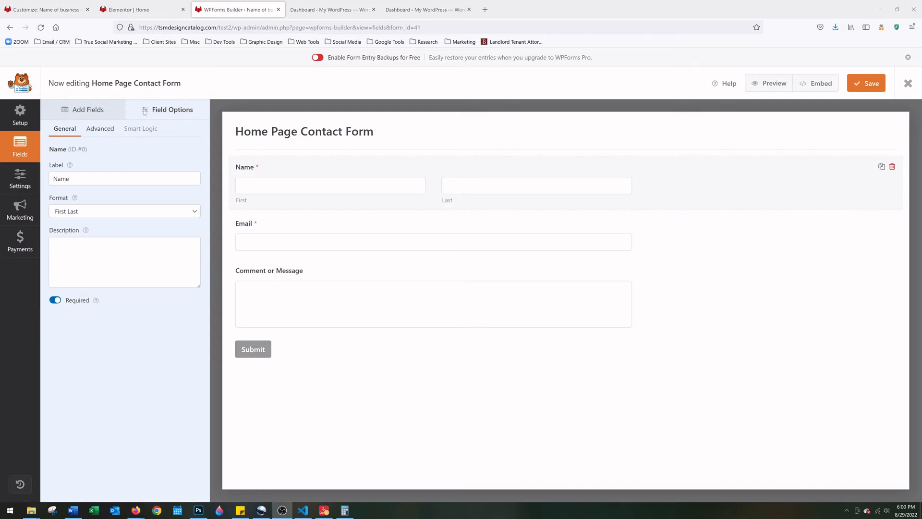
click(98, 129)
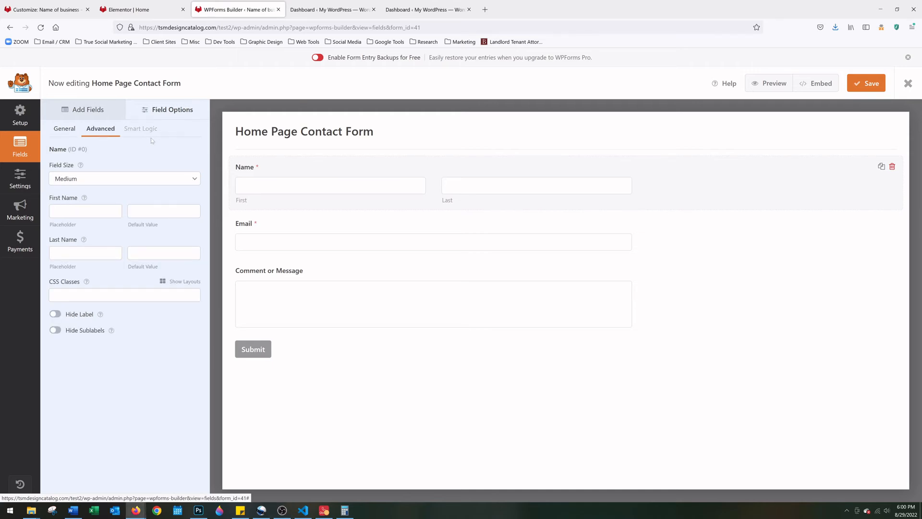
click(85, 177)
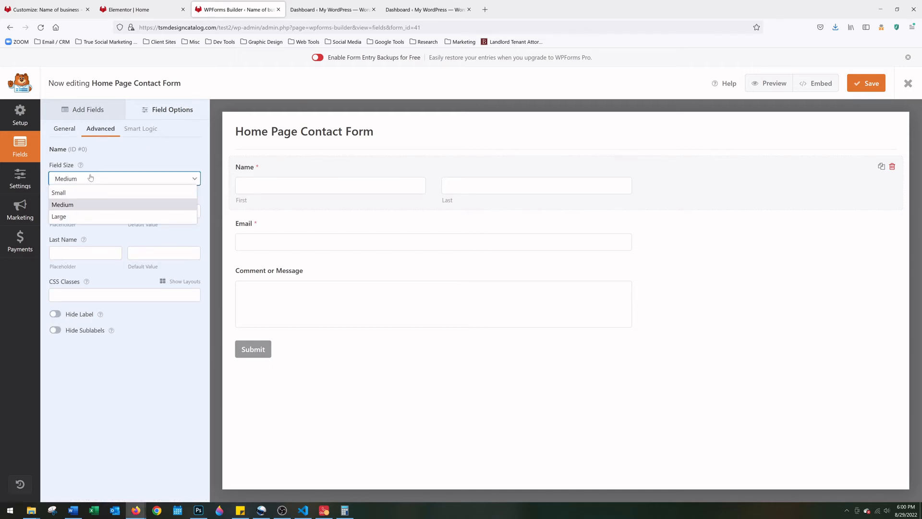
click(92, 217)
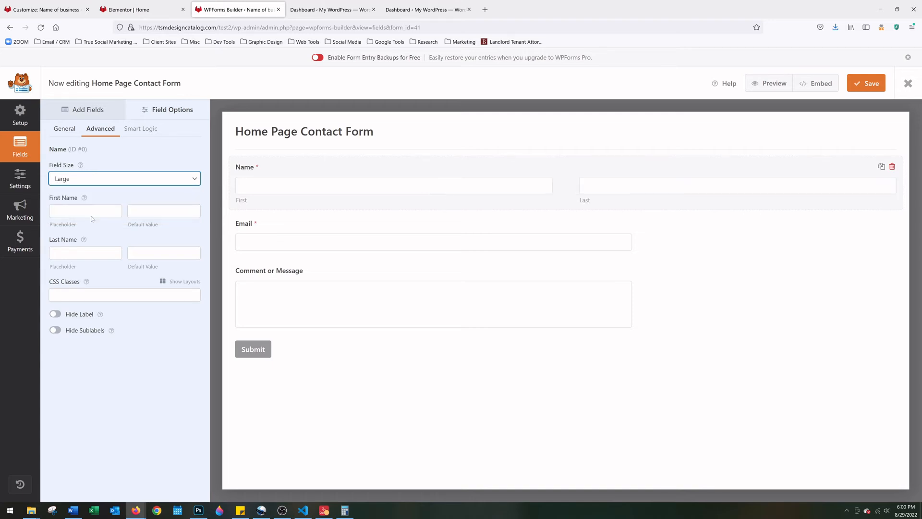
click(291, 236)
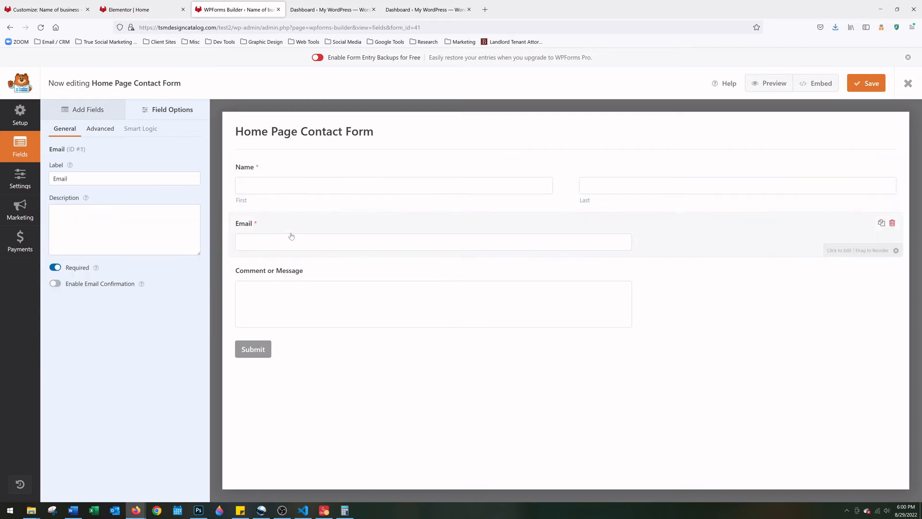
click(100, 128)
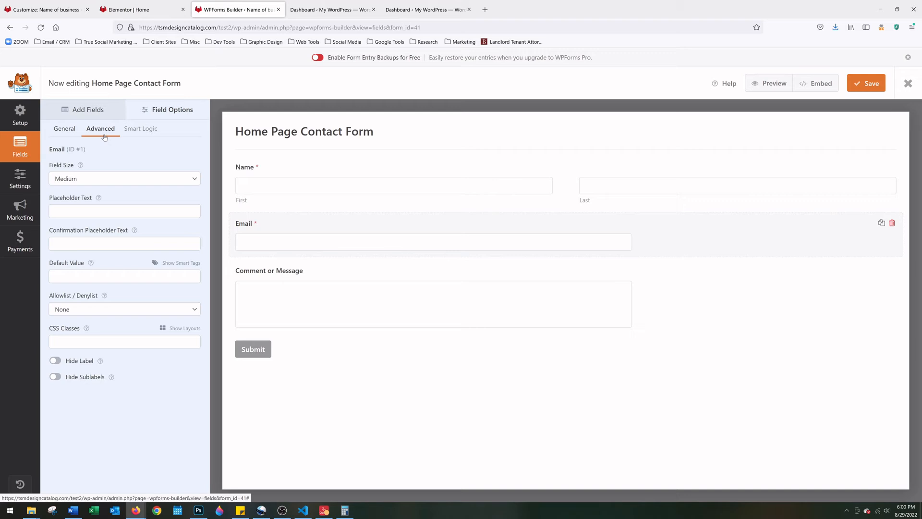
click(100, 178)
click(95, 212)
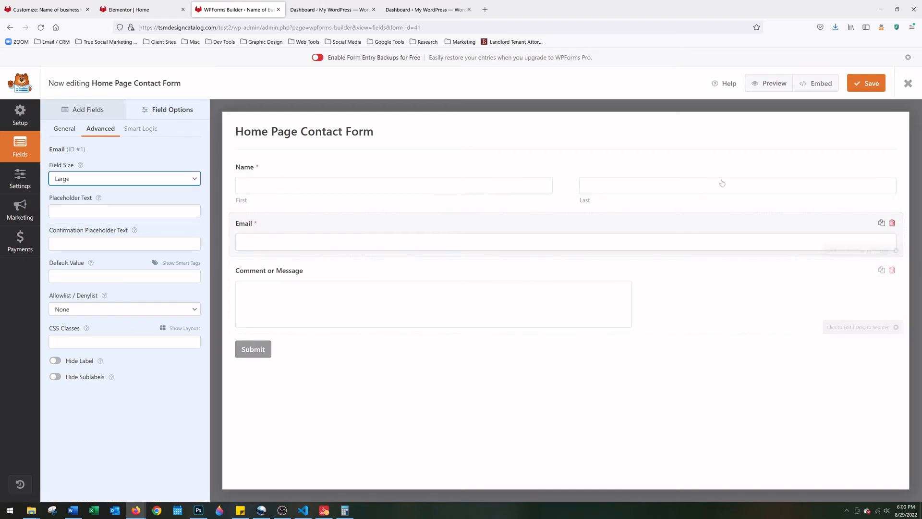
click(867, 84)
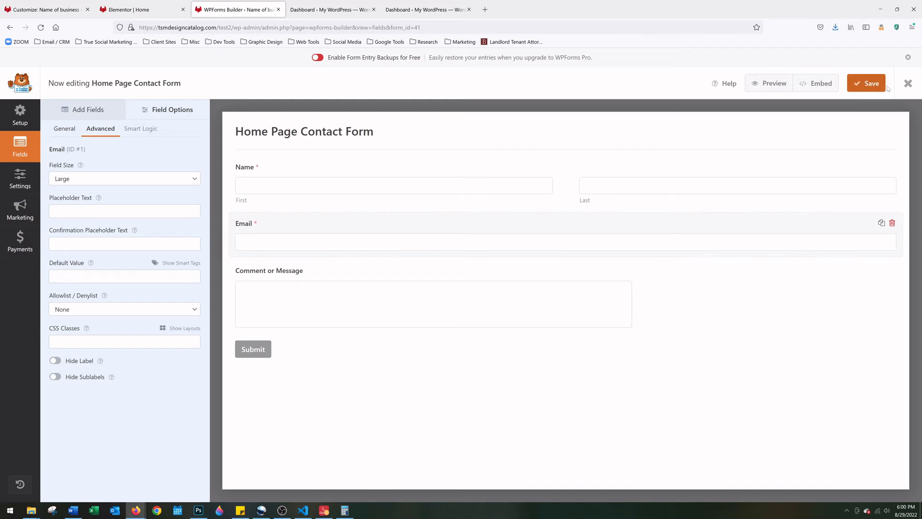
click(911, 87)
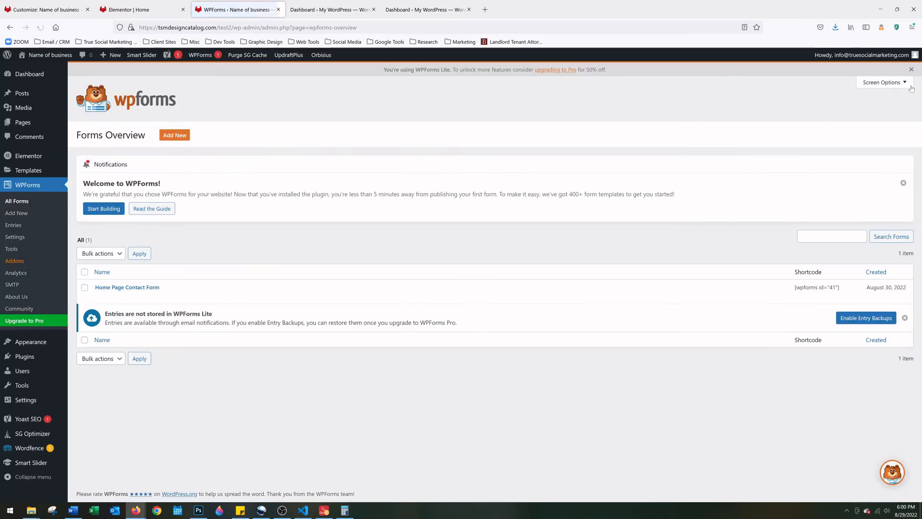
Add a WPForms widget to the navy section's right column showing Home Page Contact Form
click(134, 9)
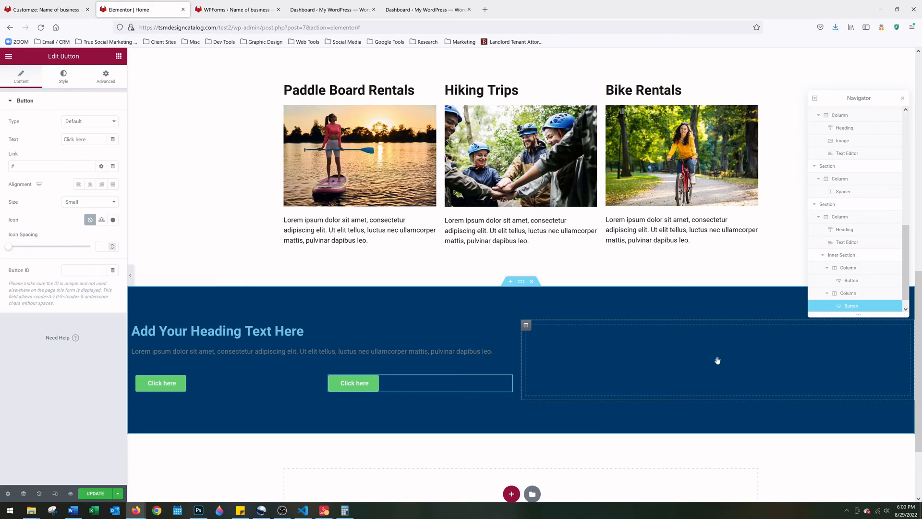
click(718, 360)
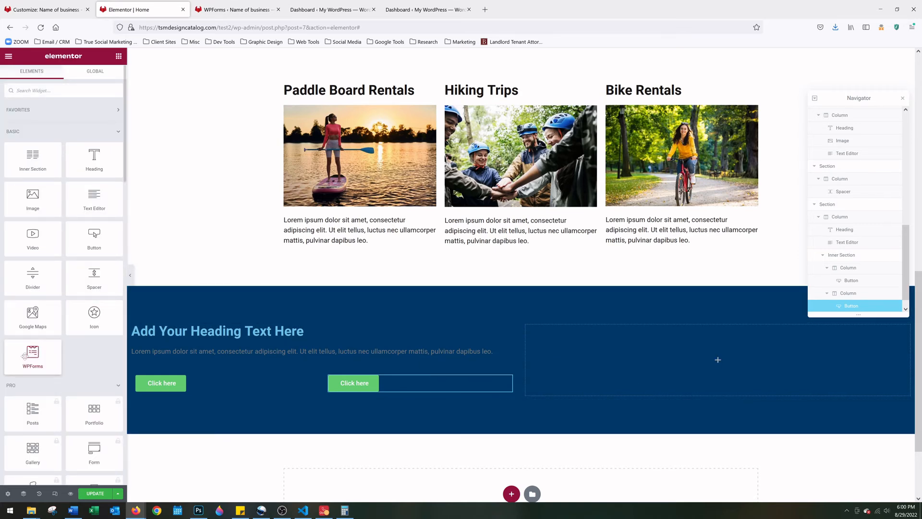
drag(24, 356, 672, 367)
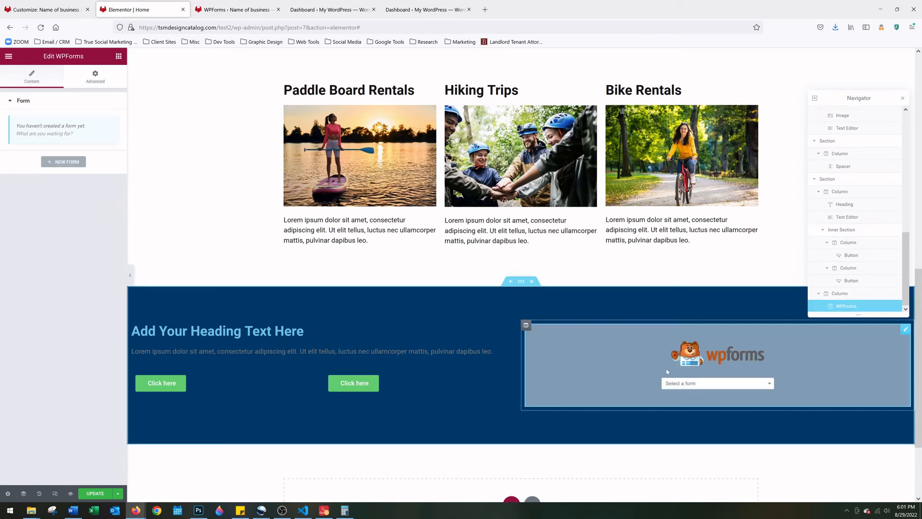
click(695, 384)
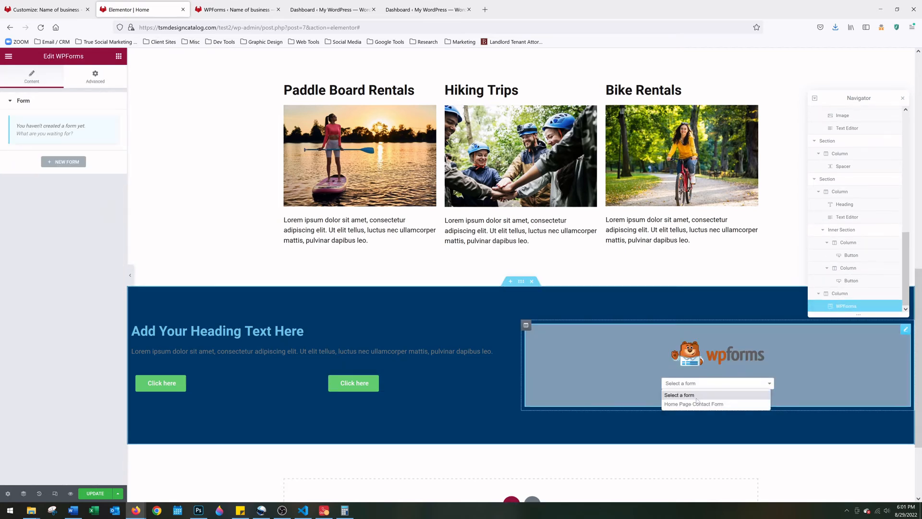
click(697, 404)
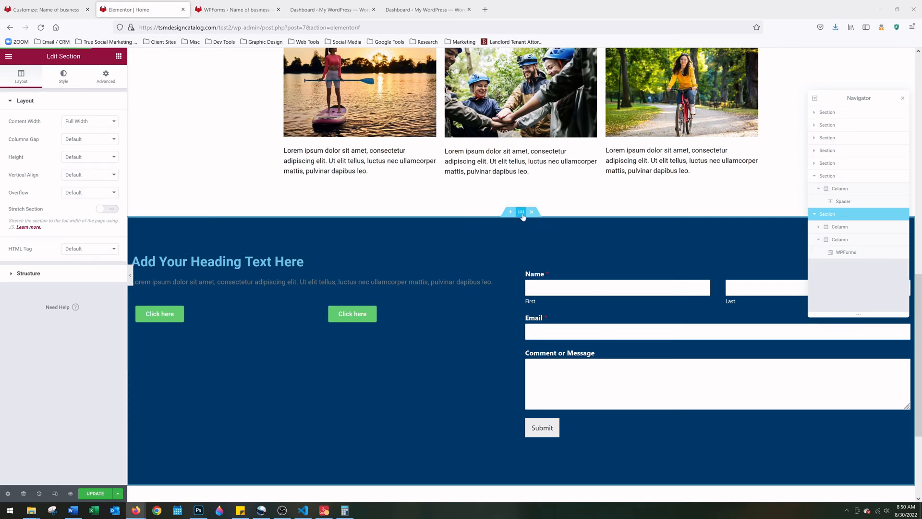
Set the navy section's content width to Boxed and select its placeholder heading
click(110, 124)
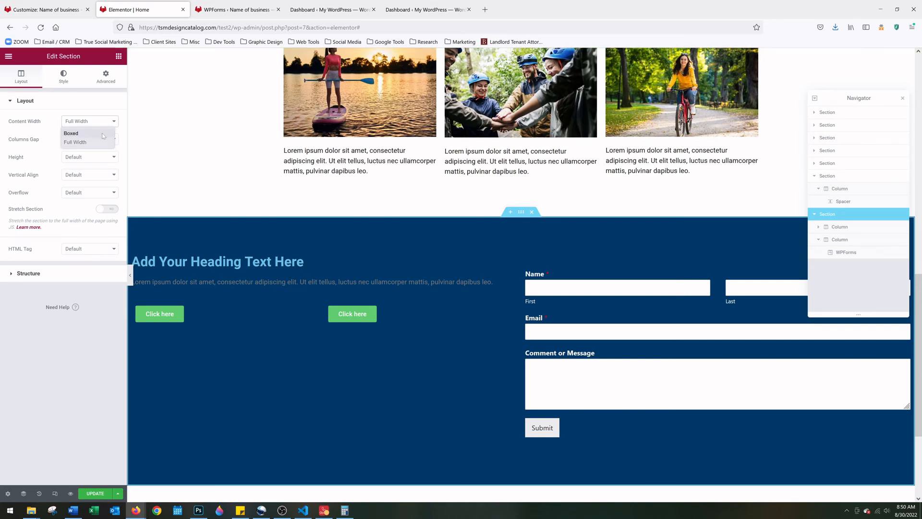
click(102, 137)
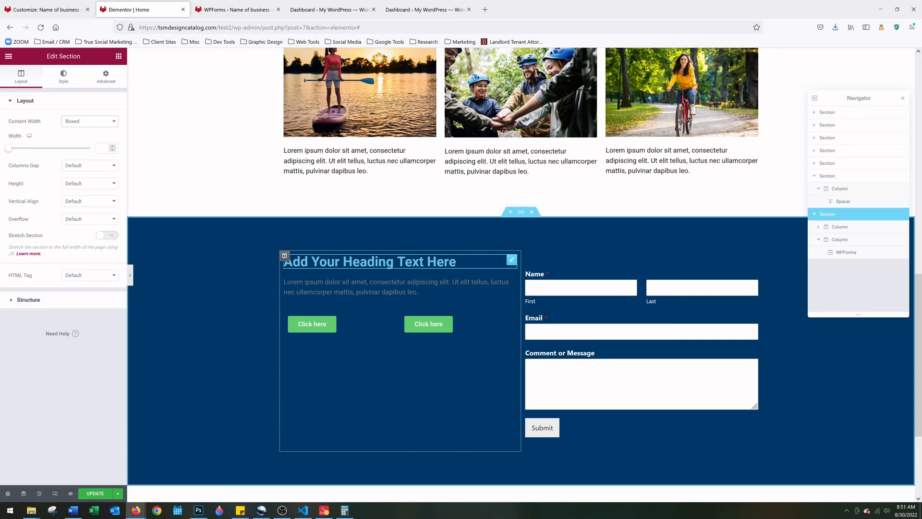
click(511, 260)
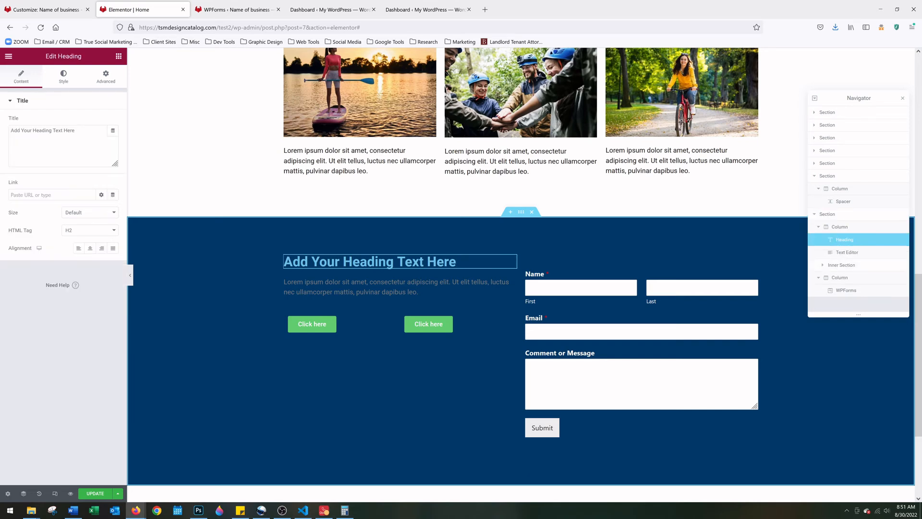
Set the heading text colour to white #FFFFFF
click(64, 78)
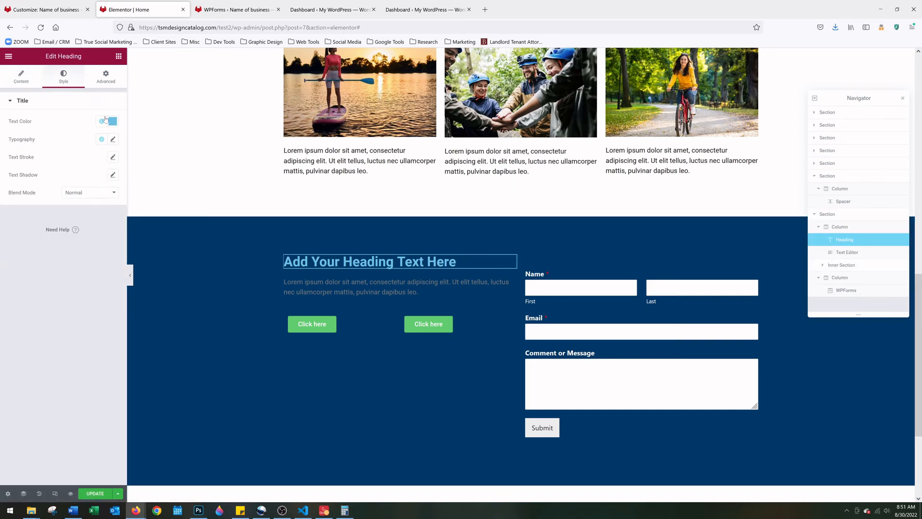
click(112, 121)
click(17, 154)
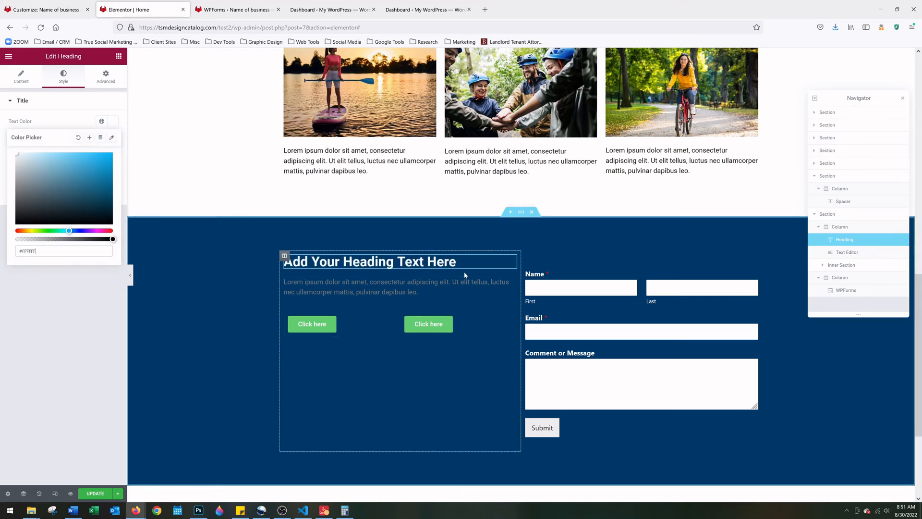
Change the heading title to 'Ask Us A Question!' and select the paragraph's placeholder text
click(20, 75)
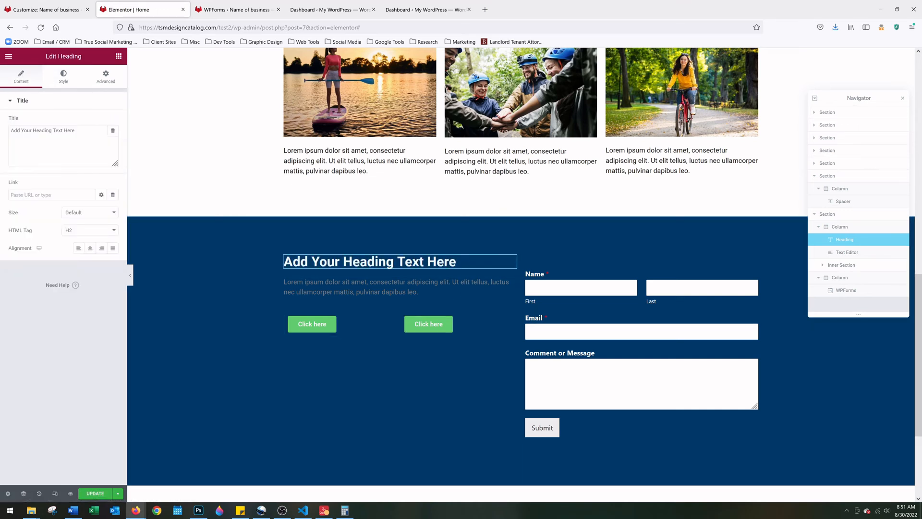
key(ctrl+a)
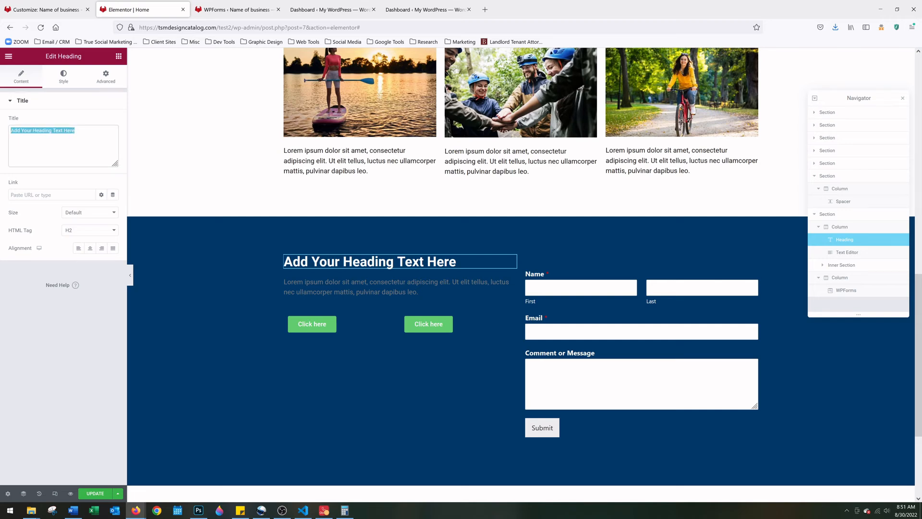
text(Ask Us )
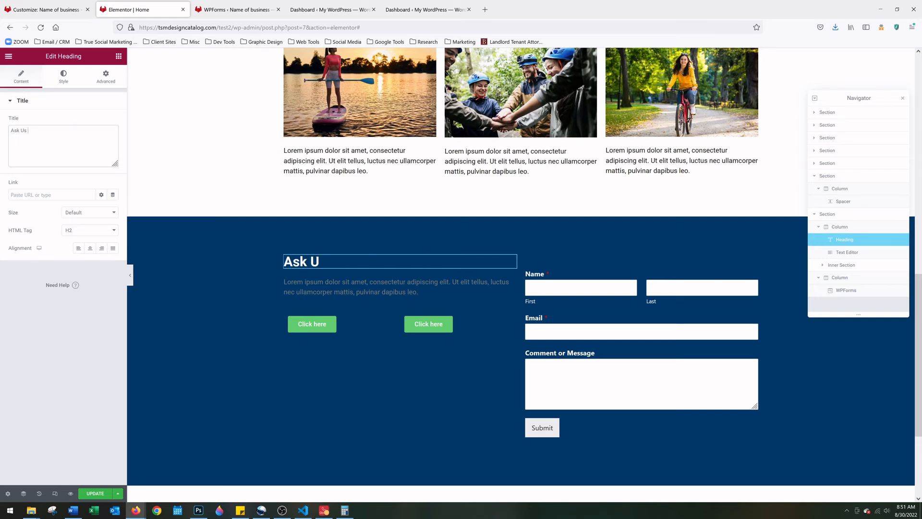
text(A Question)
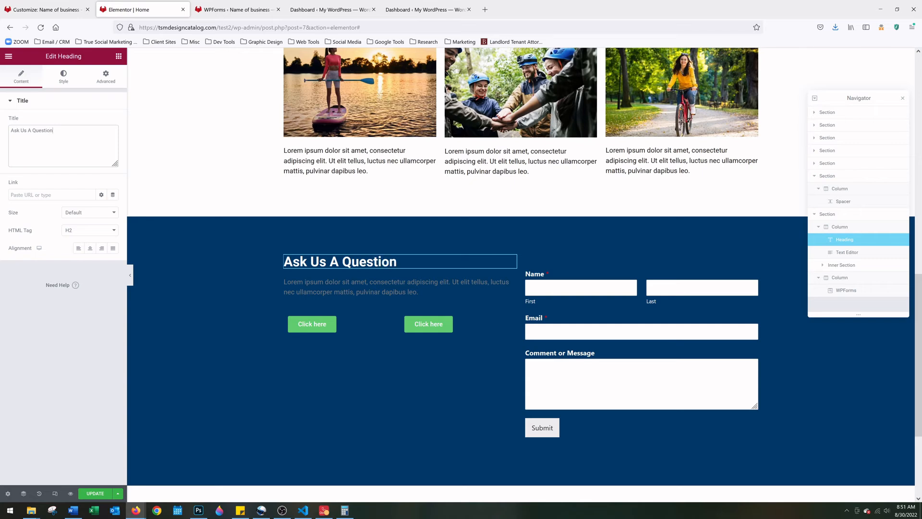
text(!)
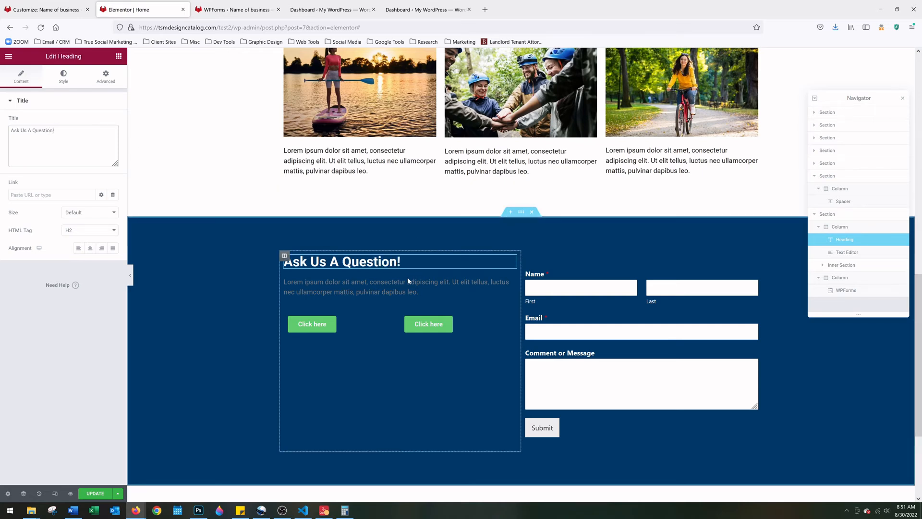
click(384, 288)
key(ctrl+a)
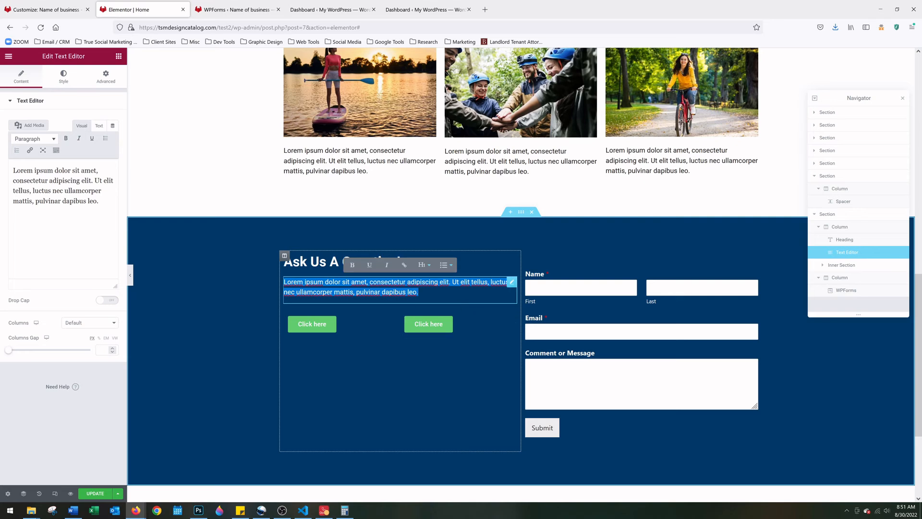
Paste extra copies of the Lorem ipsum paragraph and join the surplus lines back together
text(Lorem ipsum dolor sit amet, consectetur adipiscing elit. Ut elit tellus, luctus nec ullamcorper mattis, pulvinar dapibus leo.)
text(Lorem ipsum dolor sit amet, consectetur adipiscing elit. Ut elit tellus, luctus nec ullamcorper mattis, pulvinar dapibus leo.)
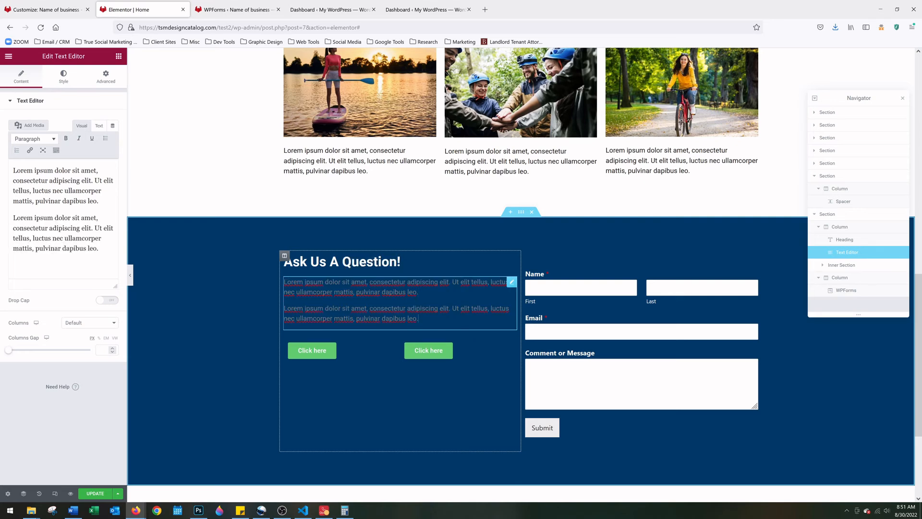
drag(419, 318, 257, 307)
key(ctrl+c)
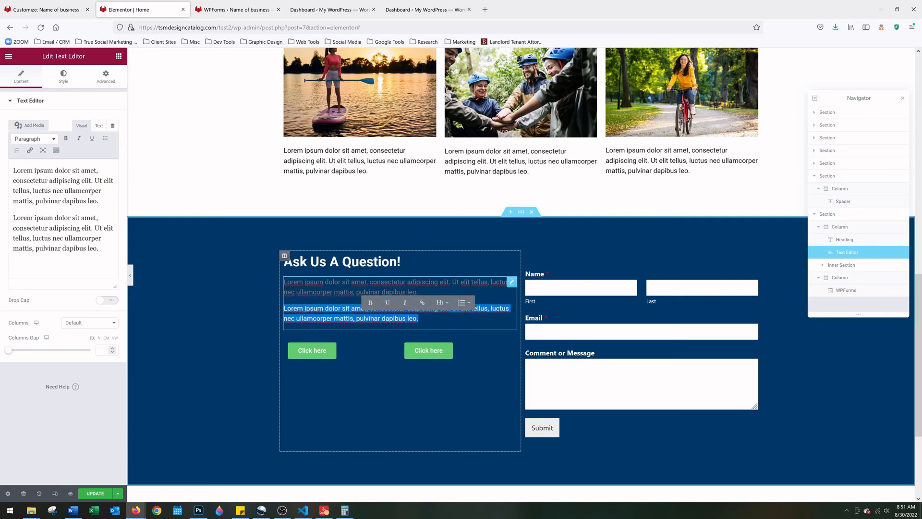
key(Right)
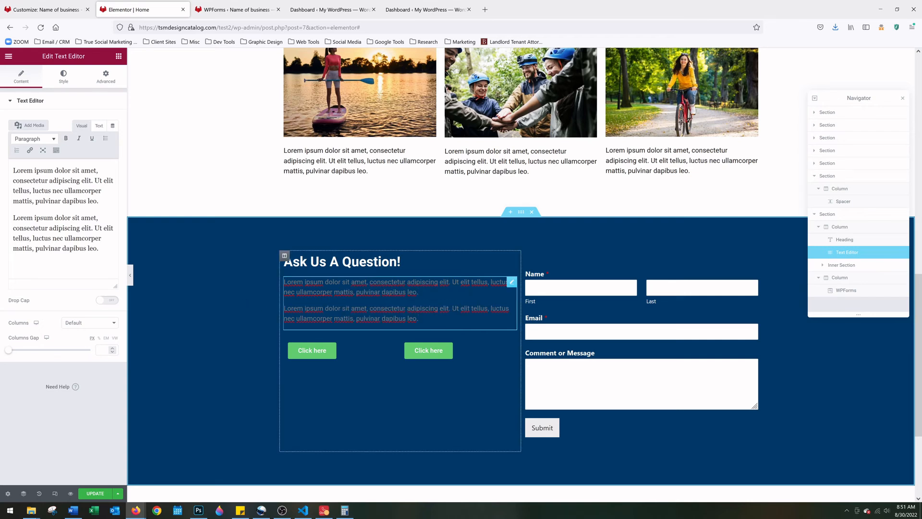
key(ctrl+v)
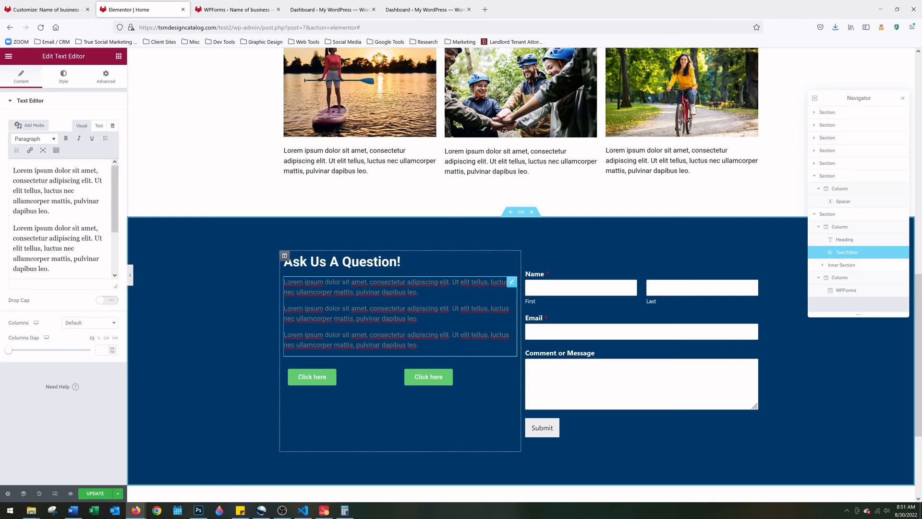
key(ctrl+v)
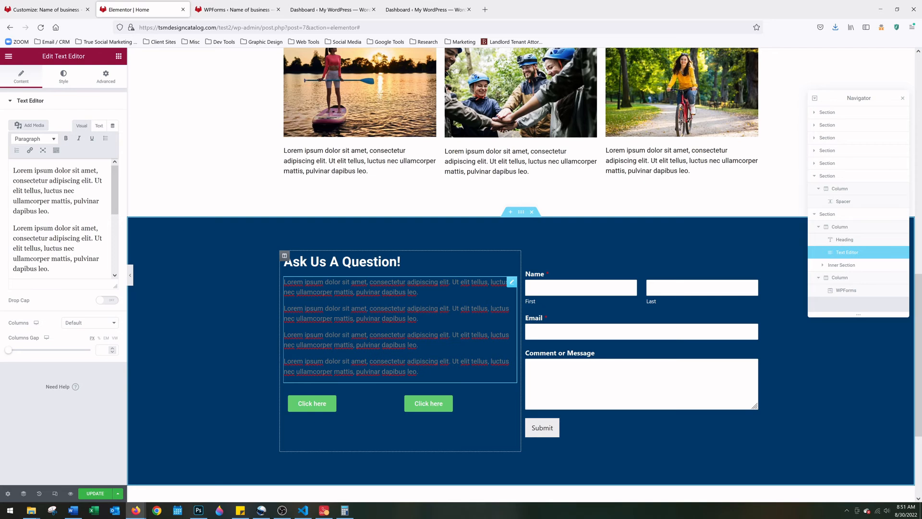
key(BackSpace)
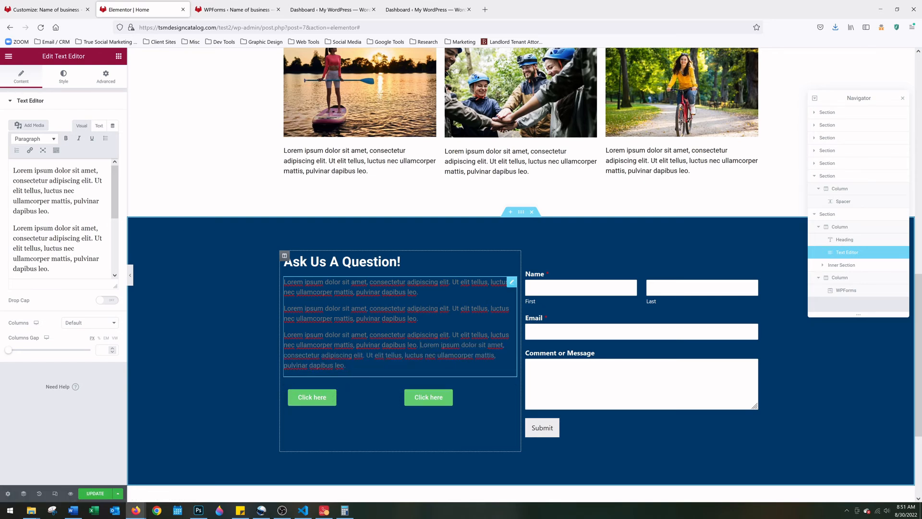
key(BackSpace)
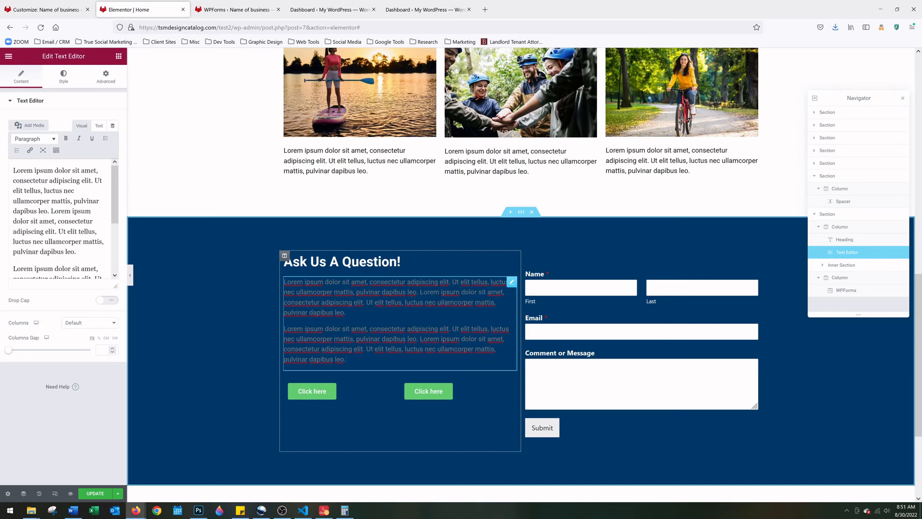
Add a third Lorem ipsum paragraph and delete its last sentence to shorten it
drag(346, 359, 274, 331)
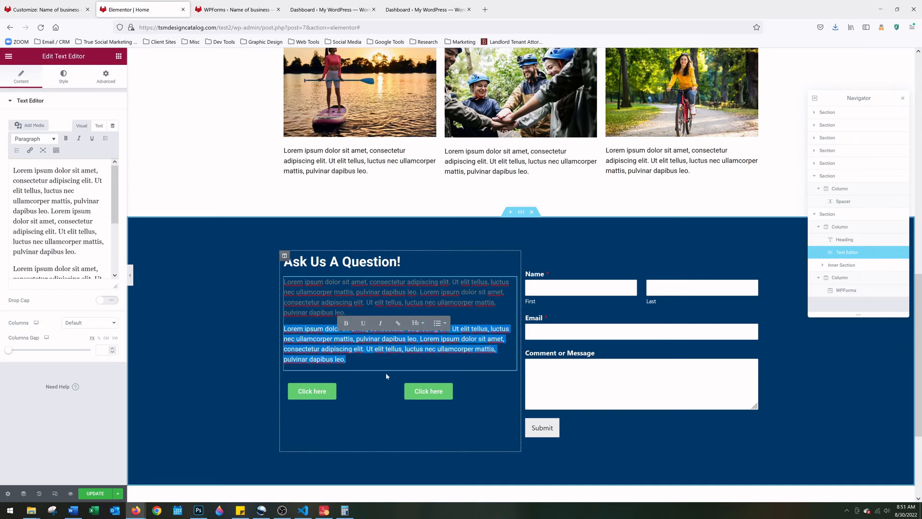
key(ctrl+c)
click(370, 361)
key(Return)
key(ctrl+v)
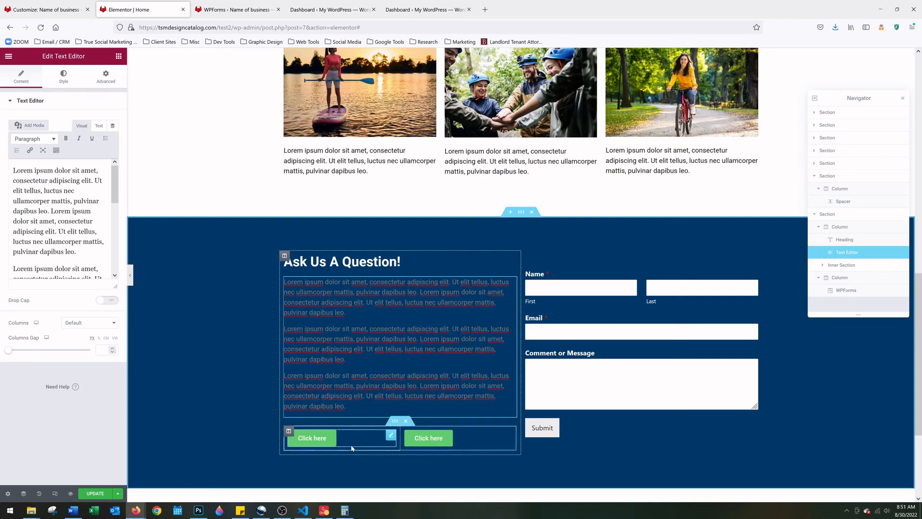
drag(346, 406, 420, 386)
key(BackSpace)
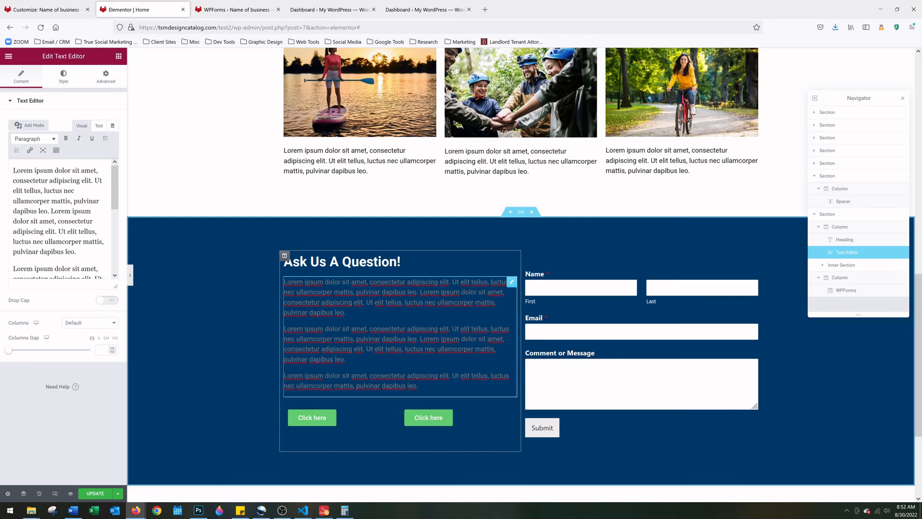
Make the body paragraphs' text colour white, then bring up the first Click here button's settings
click(64, 77)
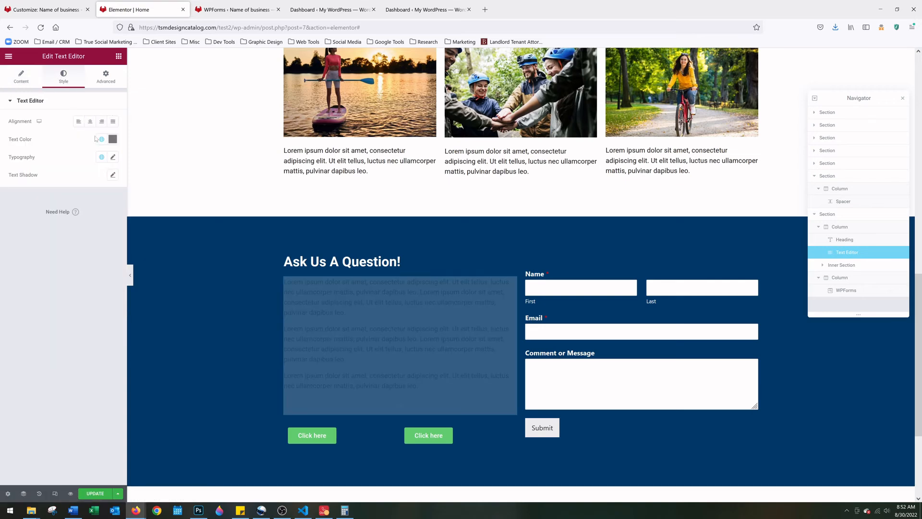
click(112, 139)
click(18, 172)
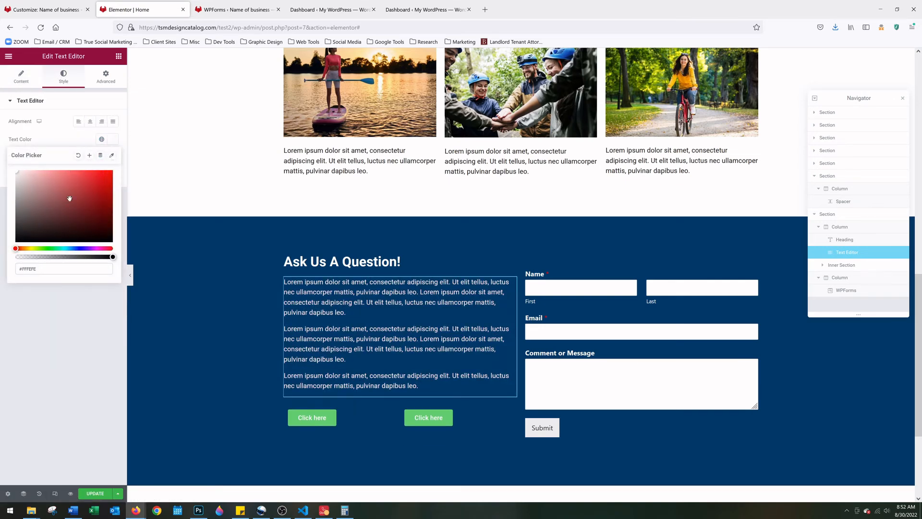
click(428, 382)
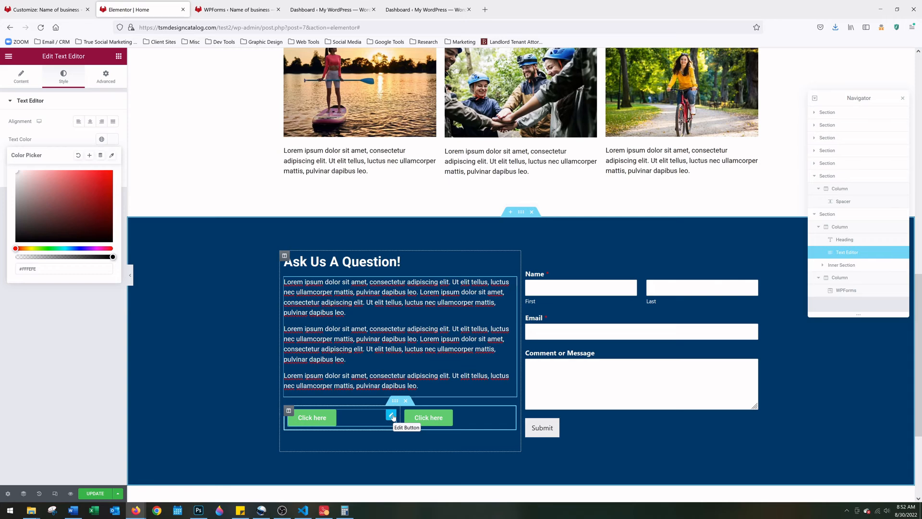
click(392, 416)
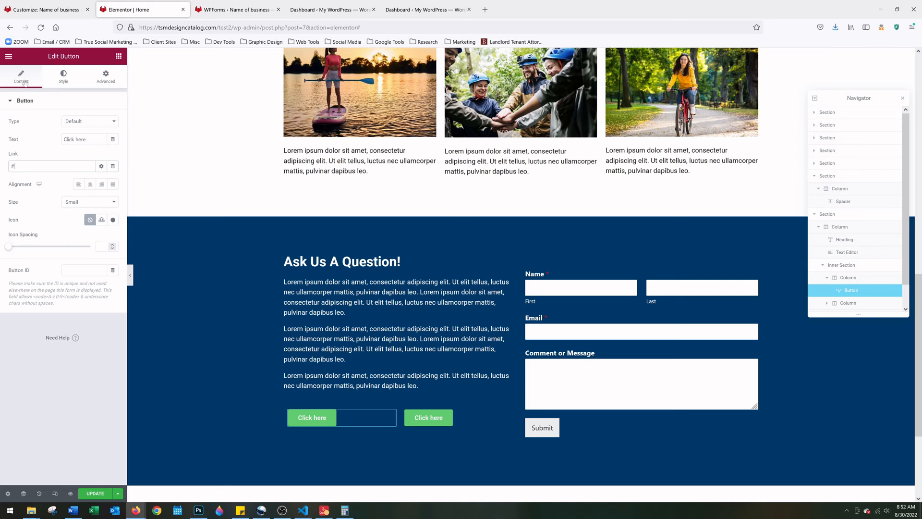
Change the first button's label to 'EMAIL US' and link it to the business e-mail via mailto
triple_click(80, 139)
text(EMAIL US)
key(BackSpace)
text(mailto:)
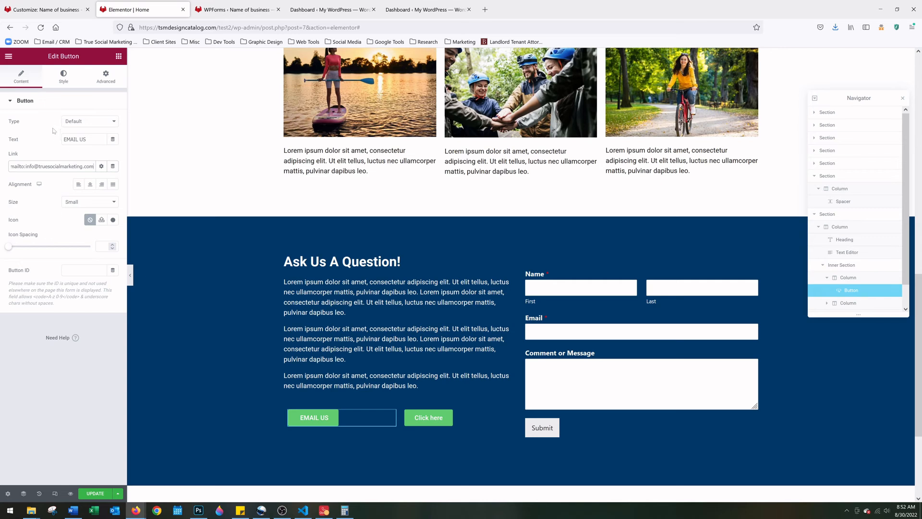
click(63, 90)
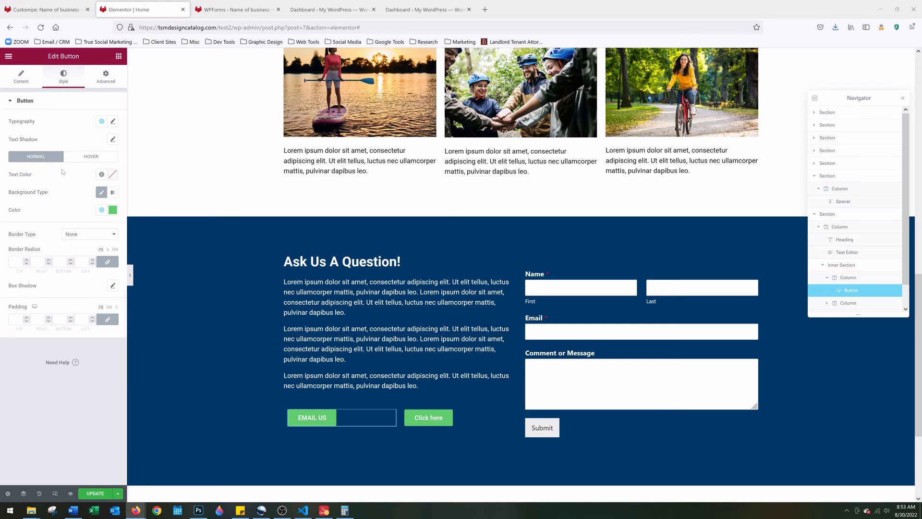
Set the EMAIL US button's background to #FFDF00 and its text colour to #003A68
click(113, 210)
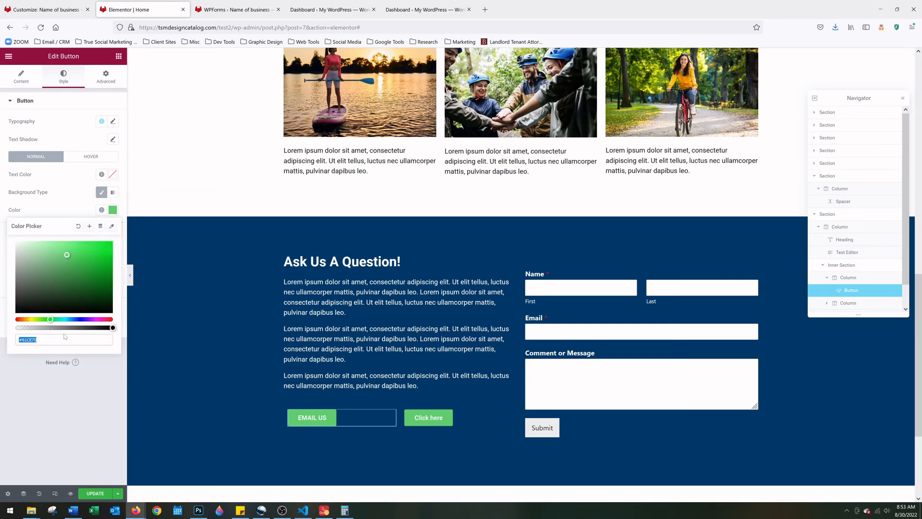
text(#FFDF00)
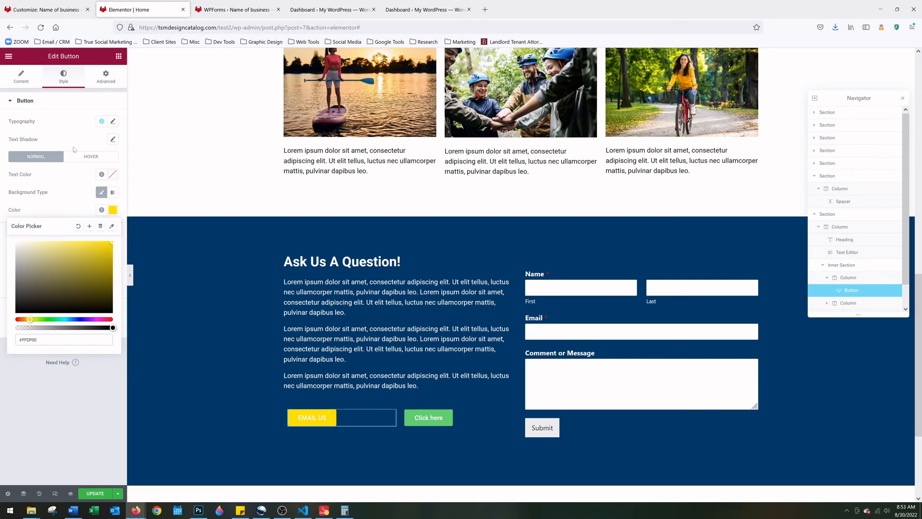
click(91, 102)
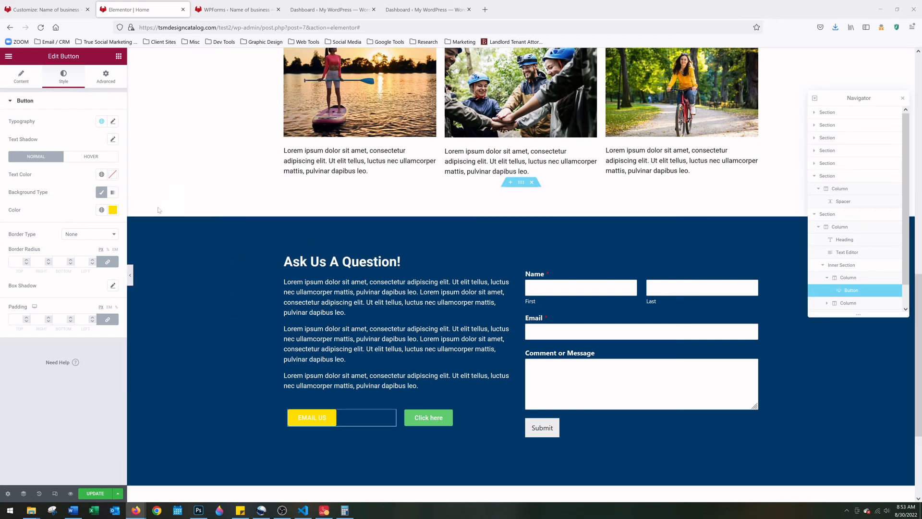
click(112, 175)
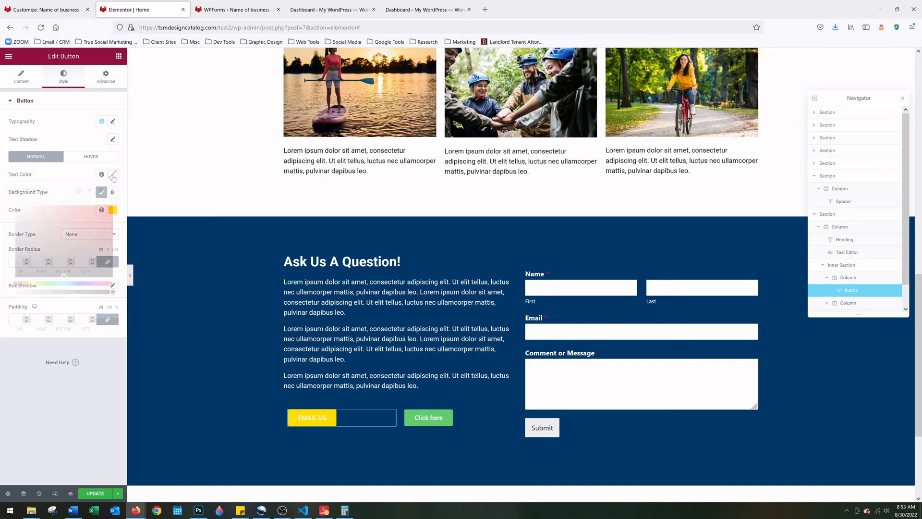
key(ctrl+v)
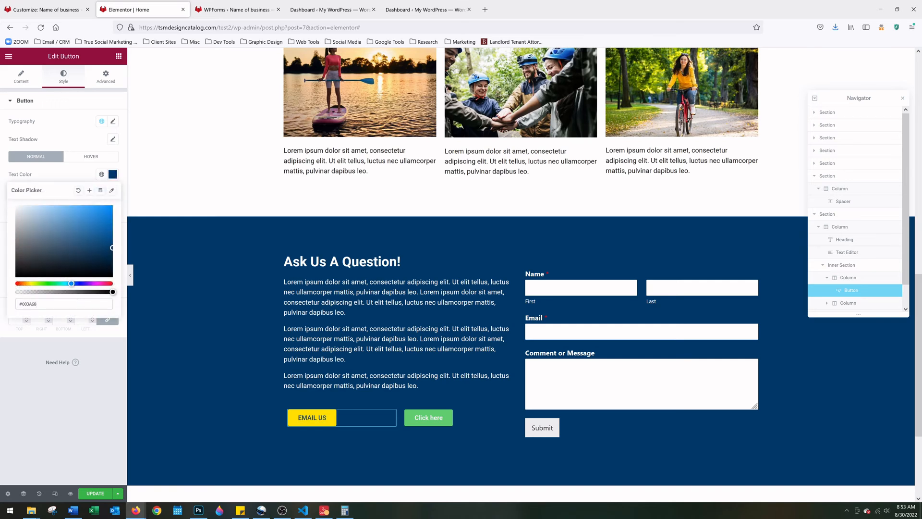
click(79, 102)
click(78, 102)
click(77, 102)
click(76, 101)
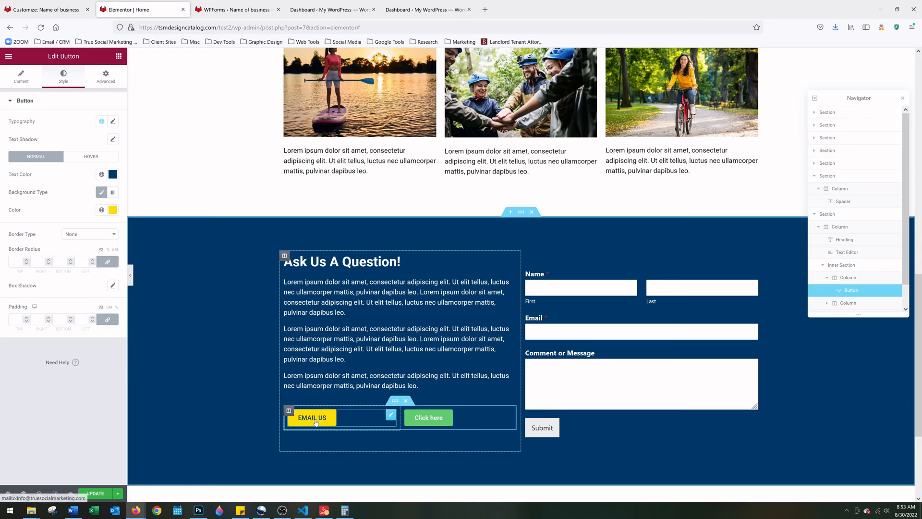
Unlink the EMAIL US button's padding sides and set the top padding to 10
click(109, 320)
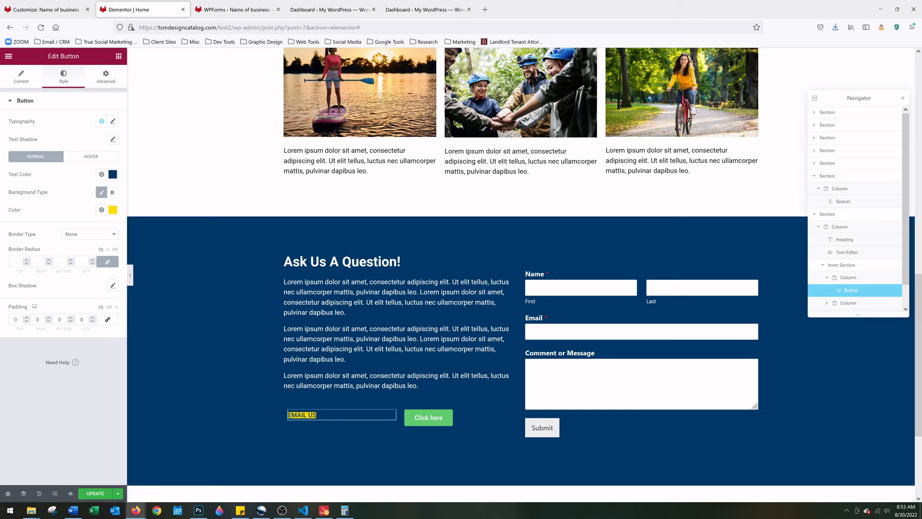
click(27, 317)
click(27, 318)
click(28, 318)
click(27, 317)
click(27, 318)
click(27, 318)
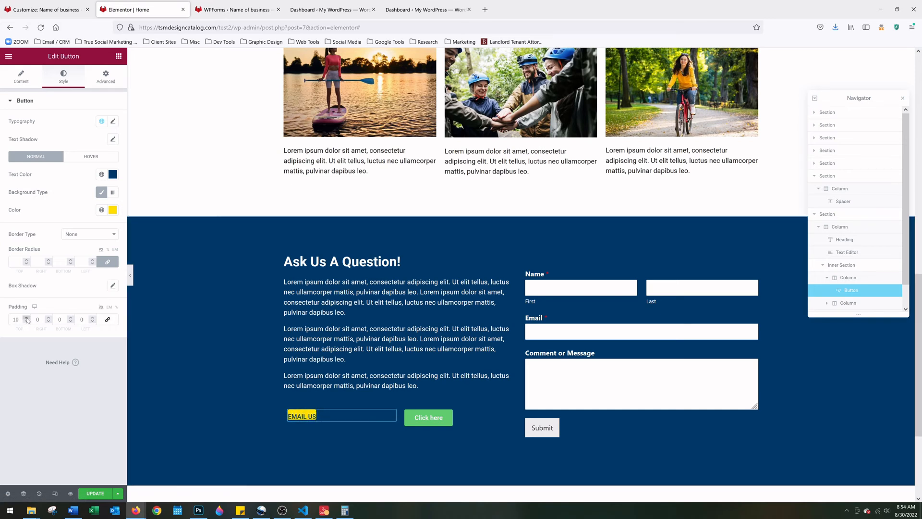
click(26, 318)
click(26, 318)
click(27, 322)
click(26, 321)
click(26, 321)
Adjust the bottom and left padding values and correct the right padding to 65
click(70, 318)
click(70, 317)
click(70, 317)
click(70, 317)
click(70, 317)
click(71, 318)
click(71, 317)
click(70, 318)
click(70, 318)
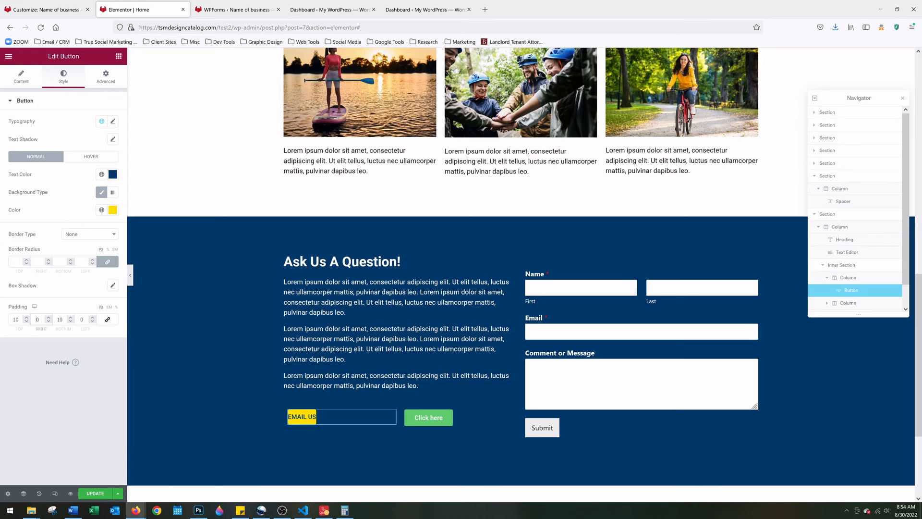
text(5)
click(81, 320)
text(5)
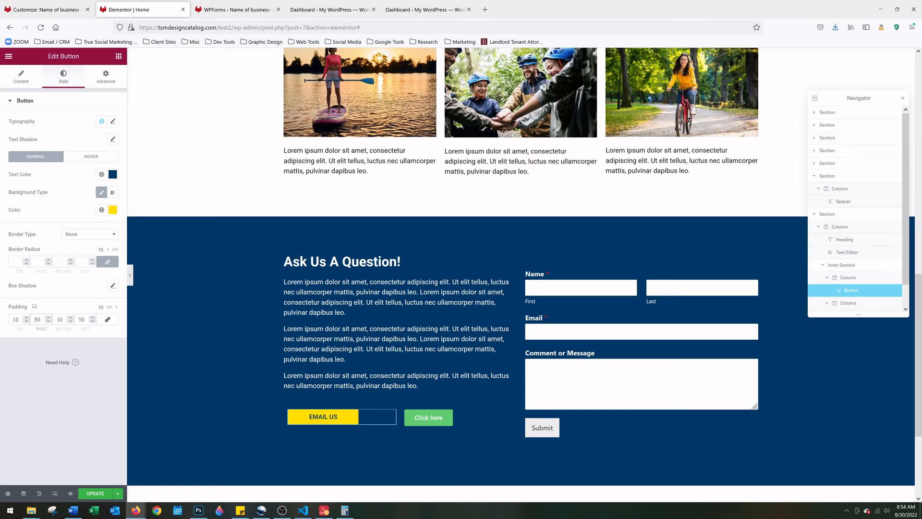
click(38, 319)
key(BackSpace)
text(7)
key(BackSpace)
text(65)
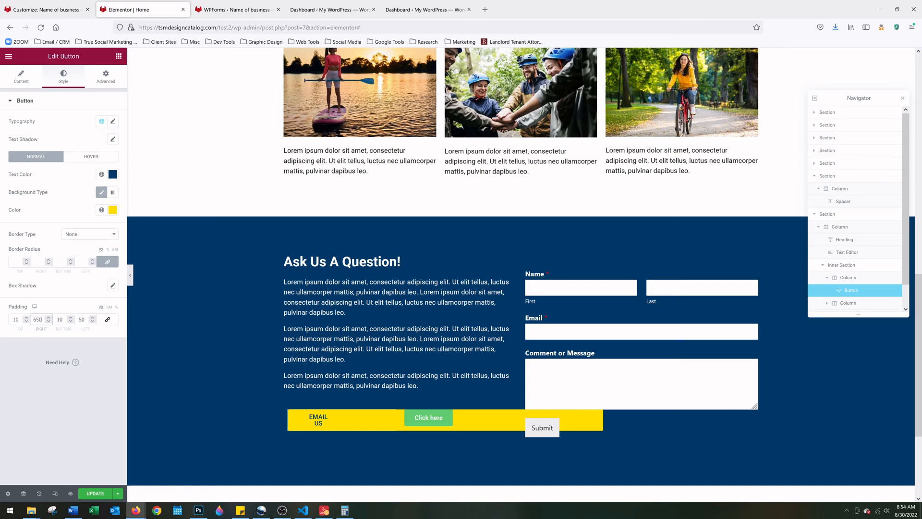
key(Delete)
Set the bottom padding to 10 and left padding to 65, then copy the #FFDF00 colour code
key(Tab)
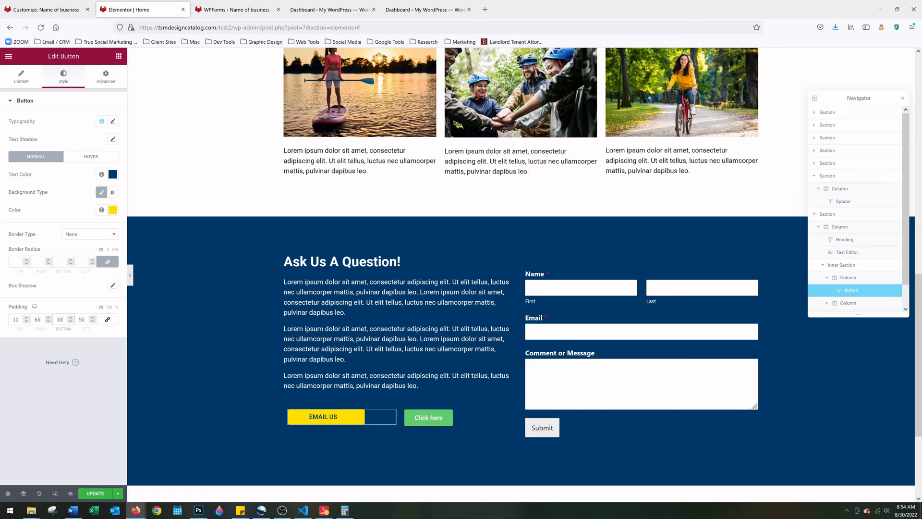
text(0)
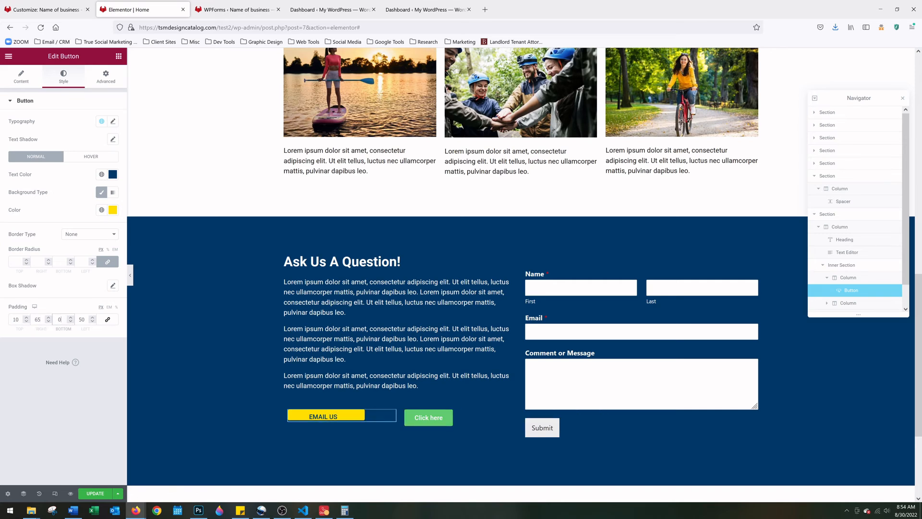
text(65)
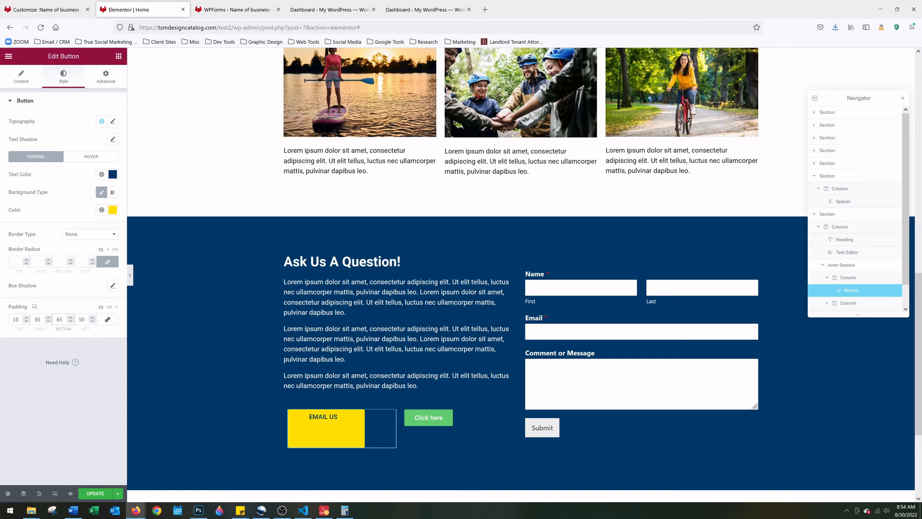
key(ctrl+a)
text(10)
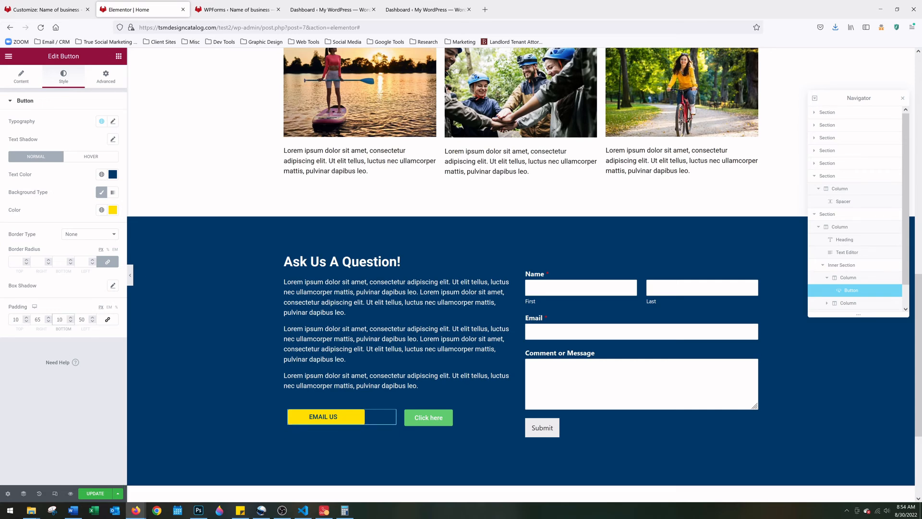
key(Tab)
text(0)
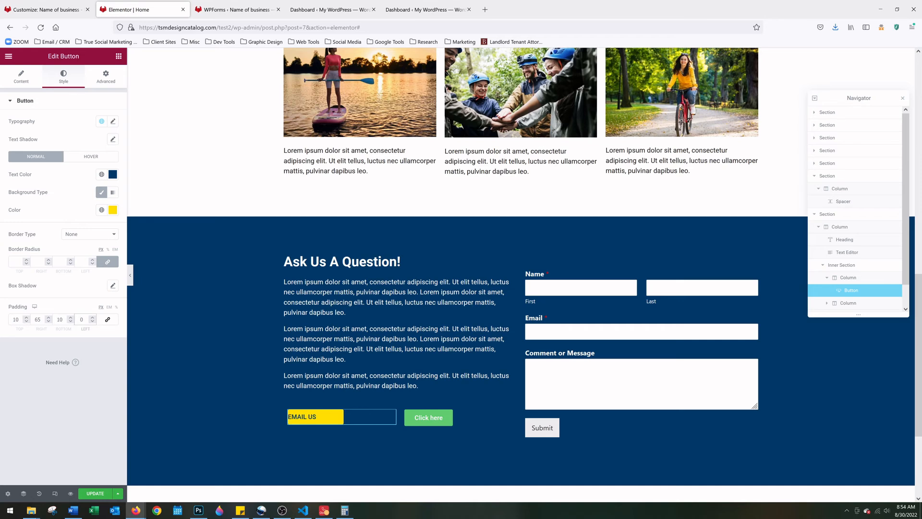
text(65)
key(Delete)
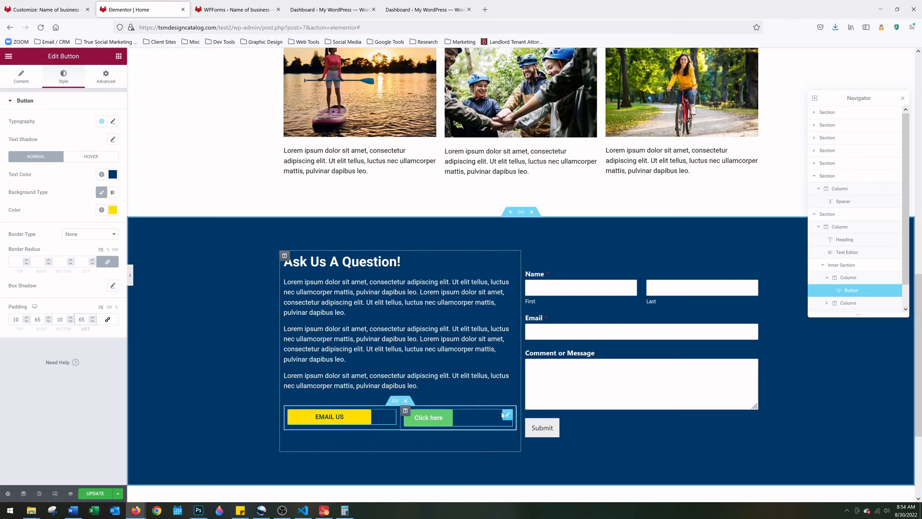
click(113, 210)
triple_click(28, 340)
key(ctrl+c)
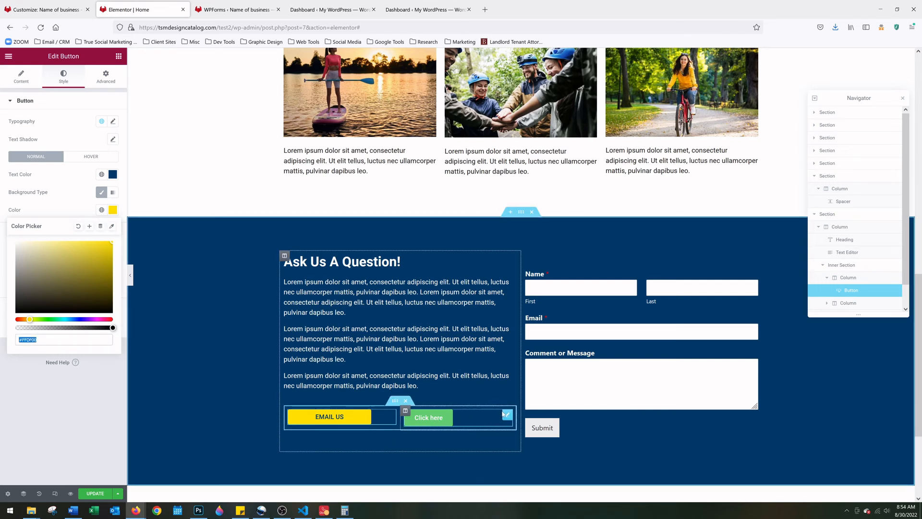
Change the green button's label to 'SEND TEXT' and link it to an sms:// URL with the business phone number
click(505, 414)
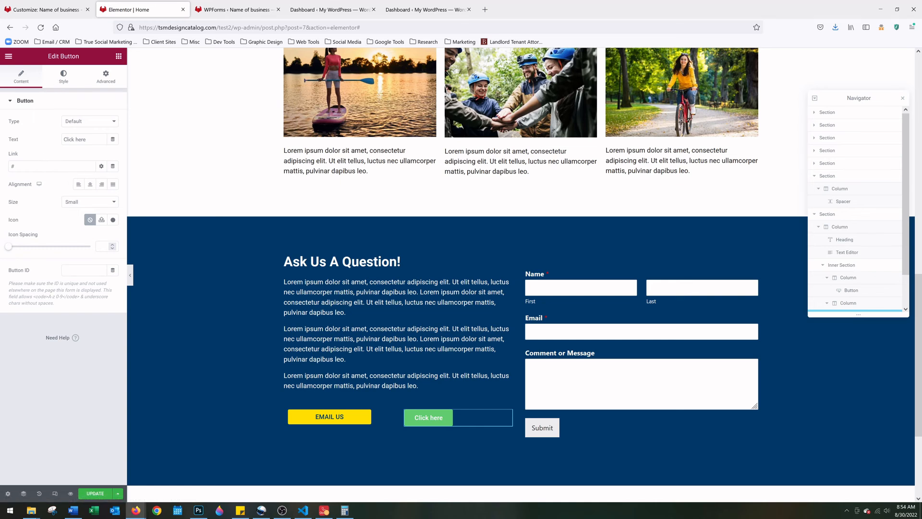
triple_click(84, 139)
text(SEND TEXT)
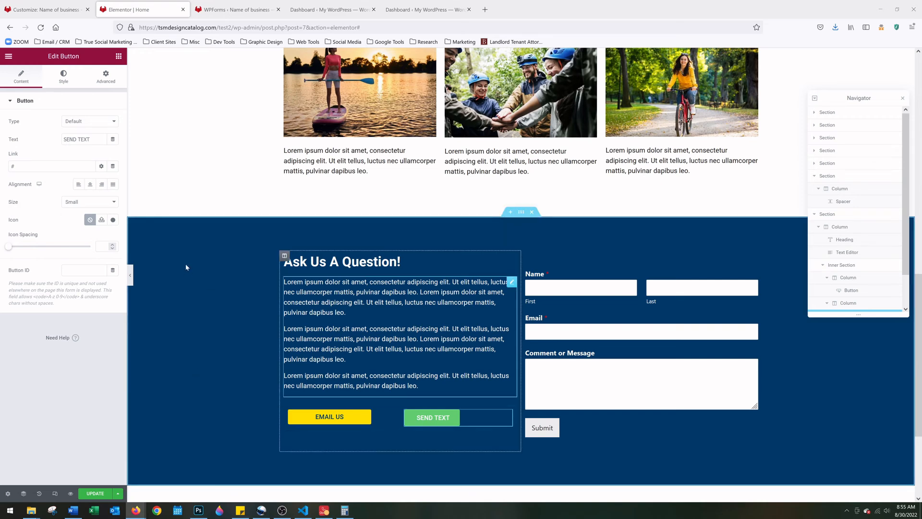
drag(23, 166, 8, 166)
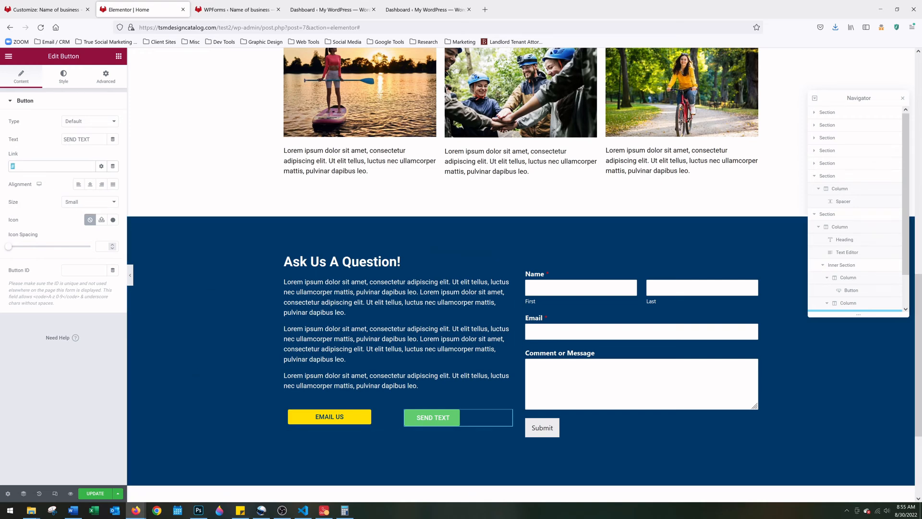
text(sm)
text(s://+1941)
text(5558888)
Give the SEND TEXT button a #FFDF00 yellow background and #003A68 navy label colour
click(62, 82)
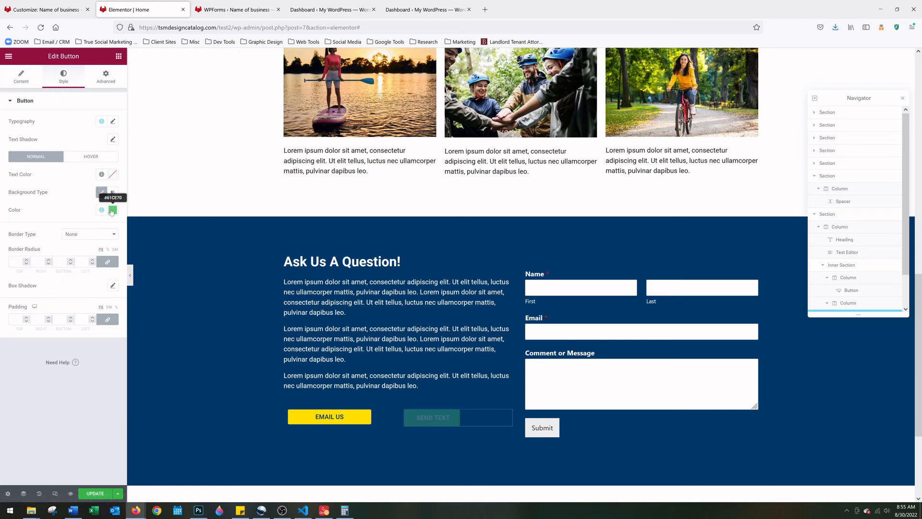
click(112, 209)
key(ctrl+v)
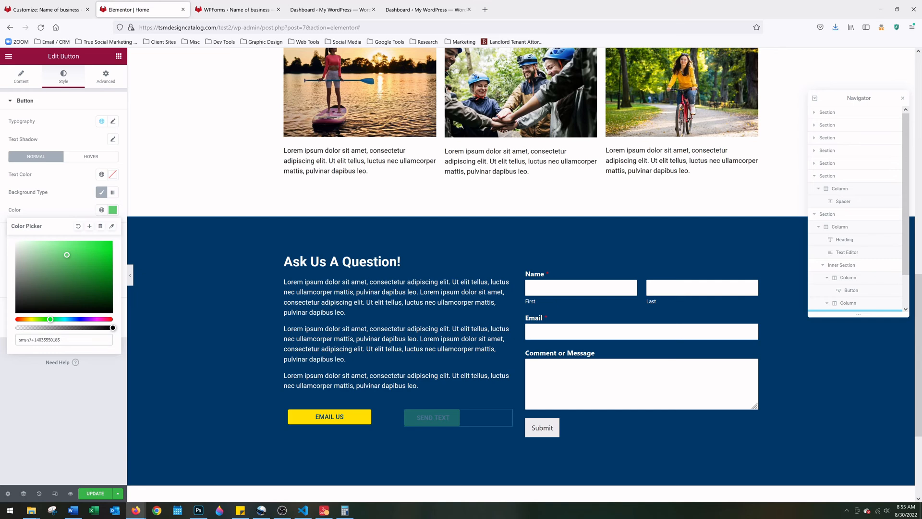
drag(61, 340, 18, 339)
key(BackSpace)
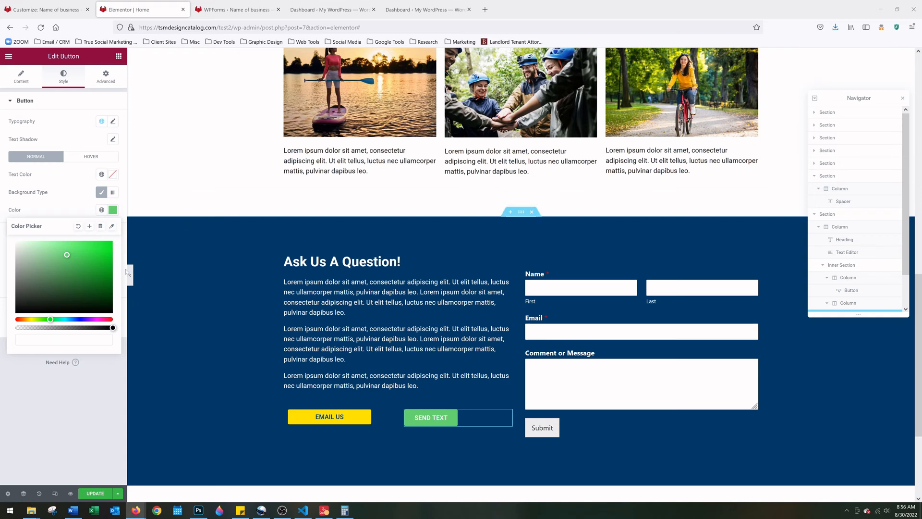
key(ctrl+v)
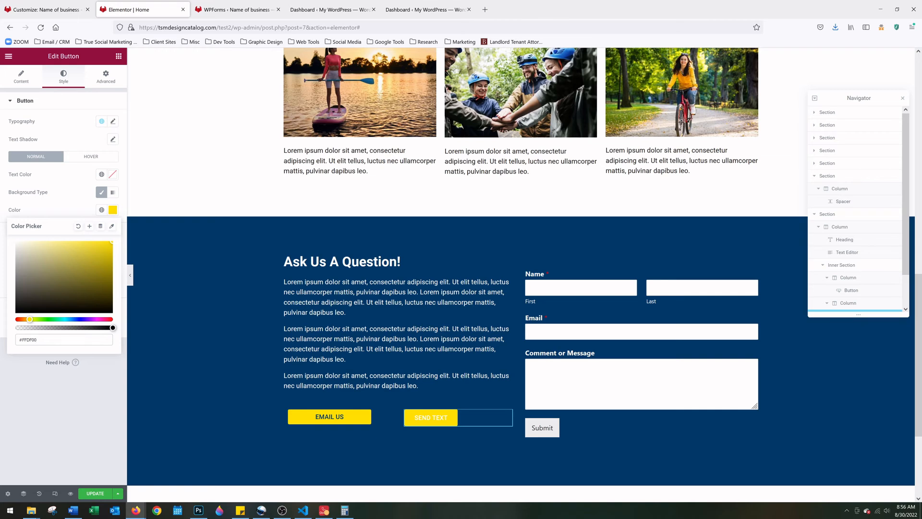
click(112, 174)
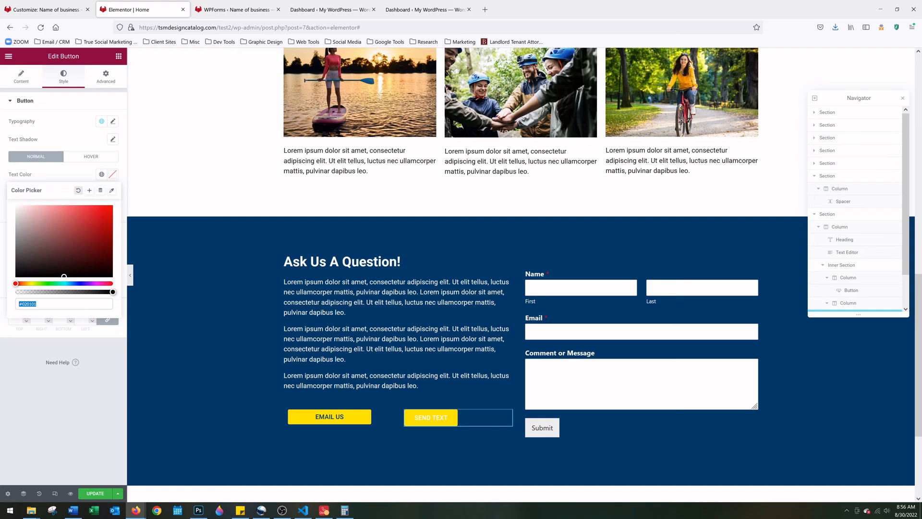
text(#003A68)
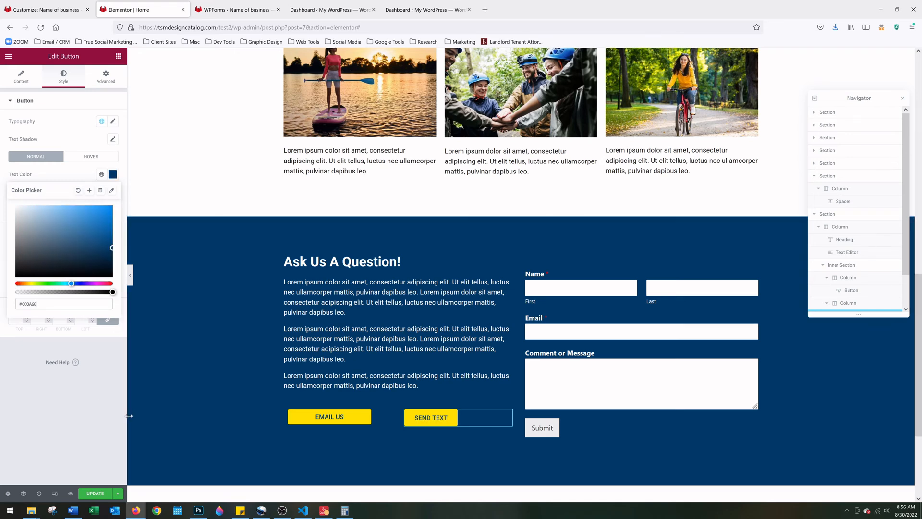
click(107, 423)
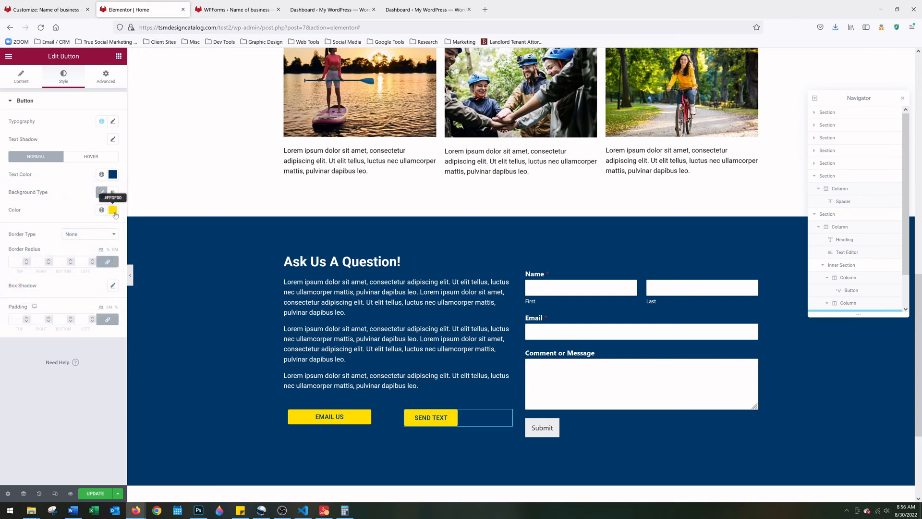
click(113, 209)
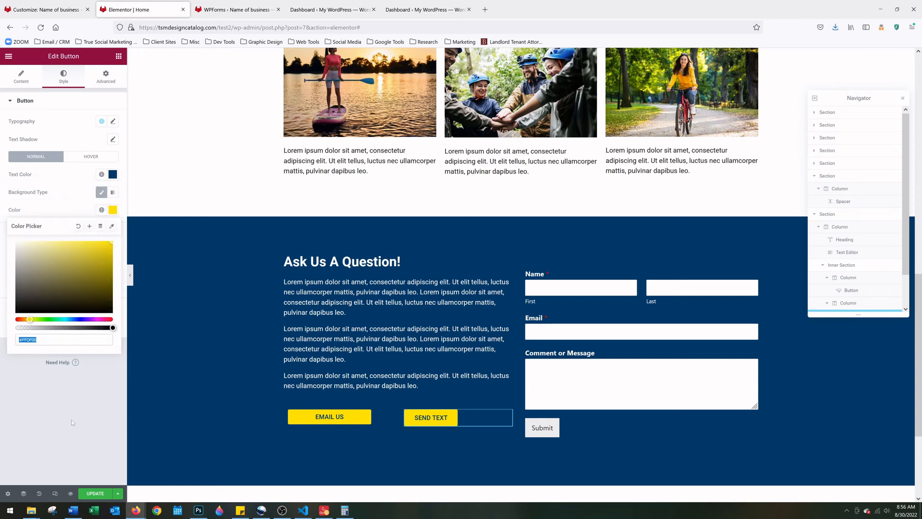
click(114, 178)
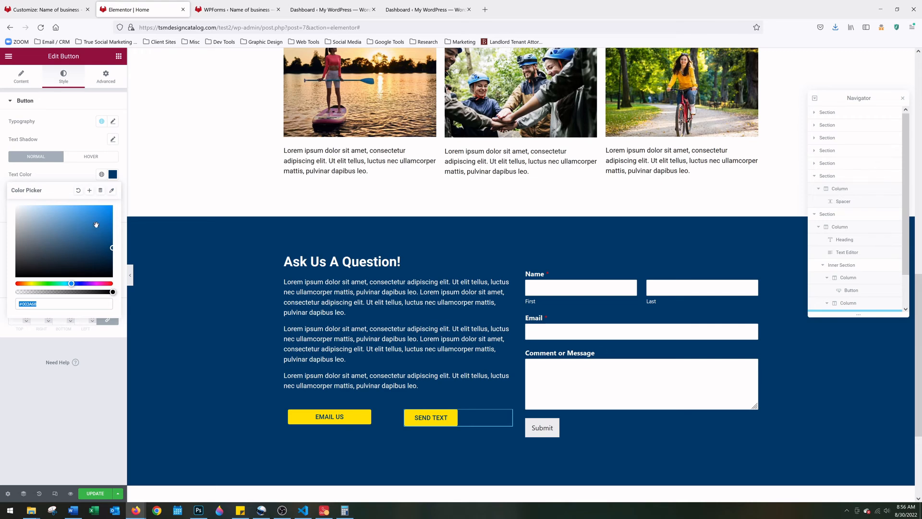
click(66, 425)
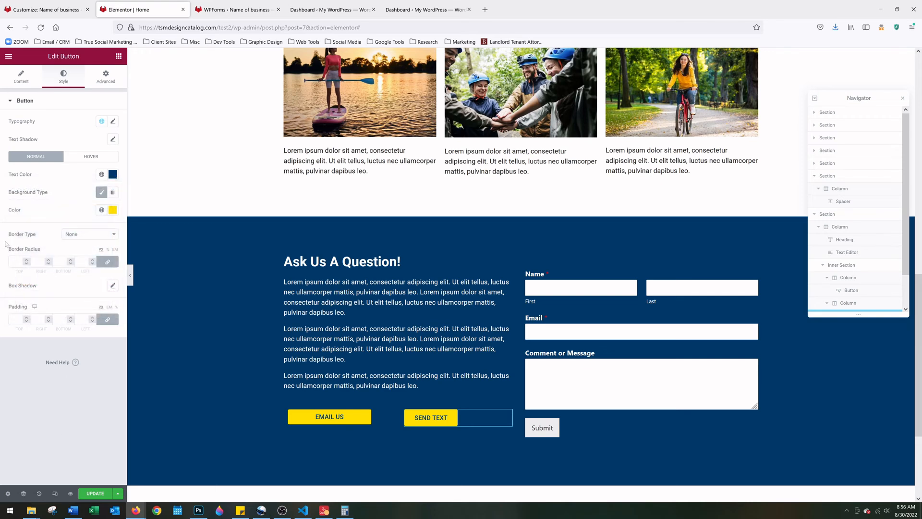
Unlink the SEND TEXT button's padding and set it to 10 top/bottom, 65 left/right
click(109, 320)
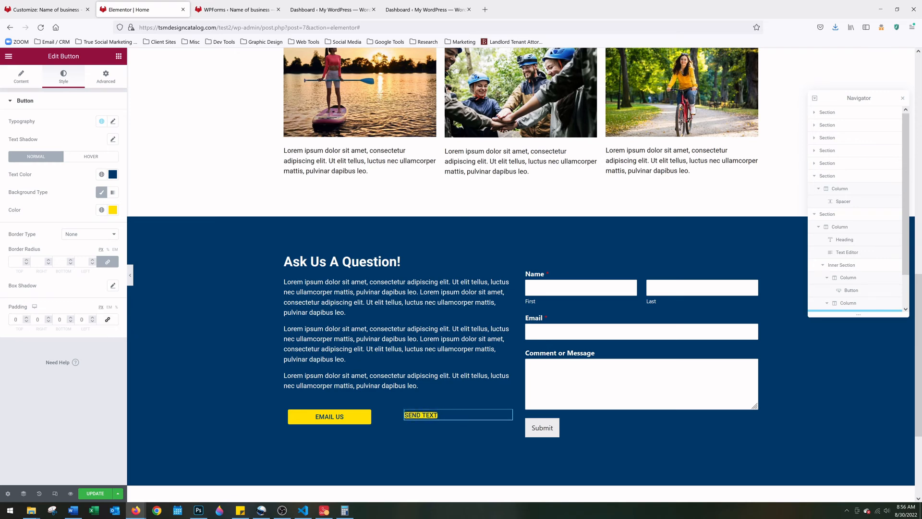
text(1)
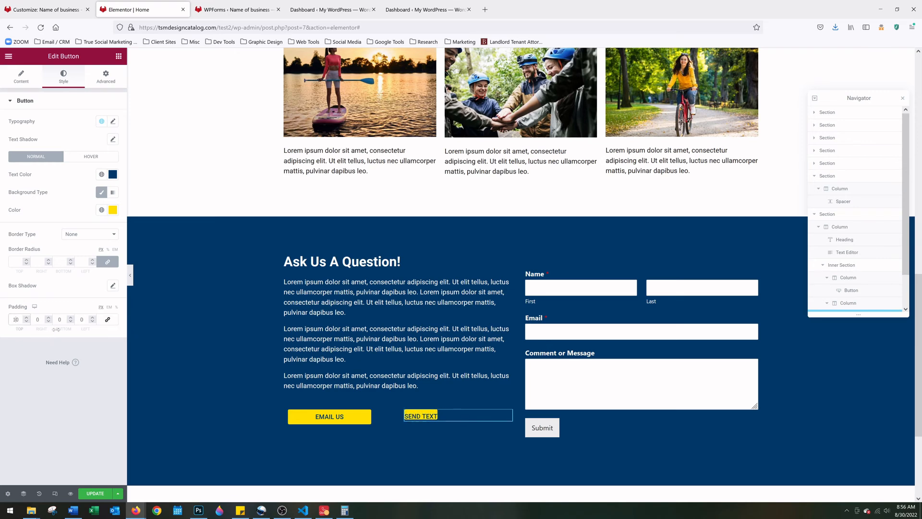
key(Tab)
key(Tab)
text(10)
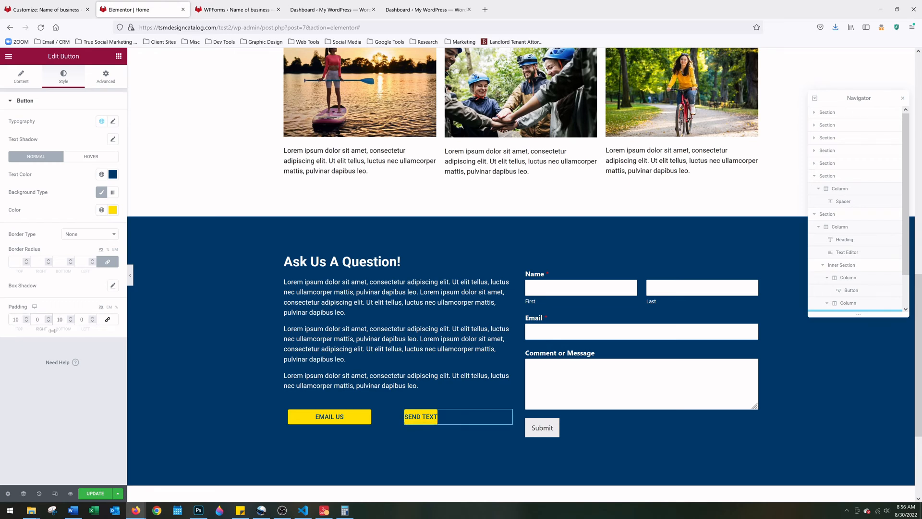
text(65)
key(BackSpace)
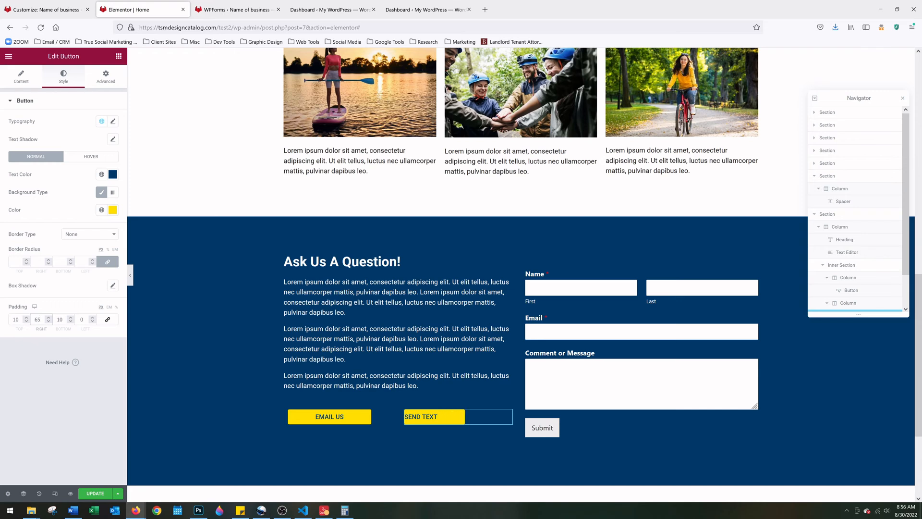
click(82, 319)
text(65)
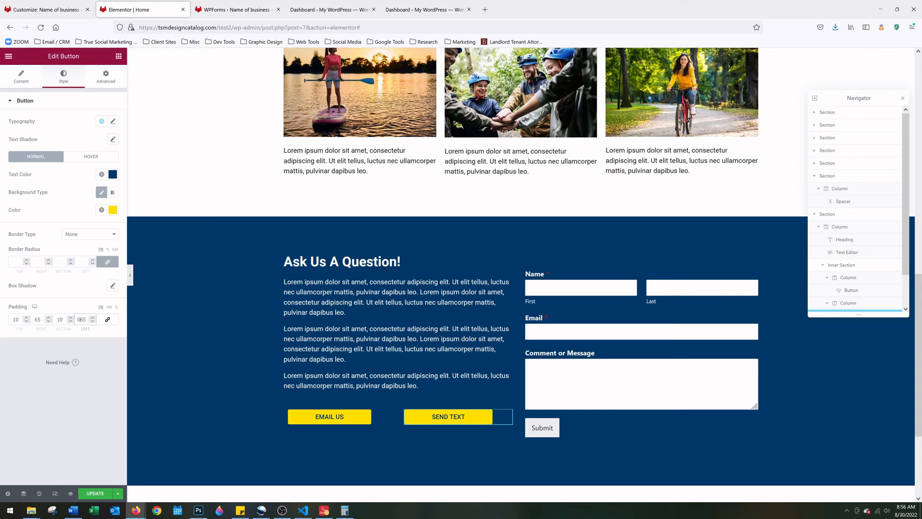
key(BackSpace)
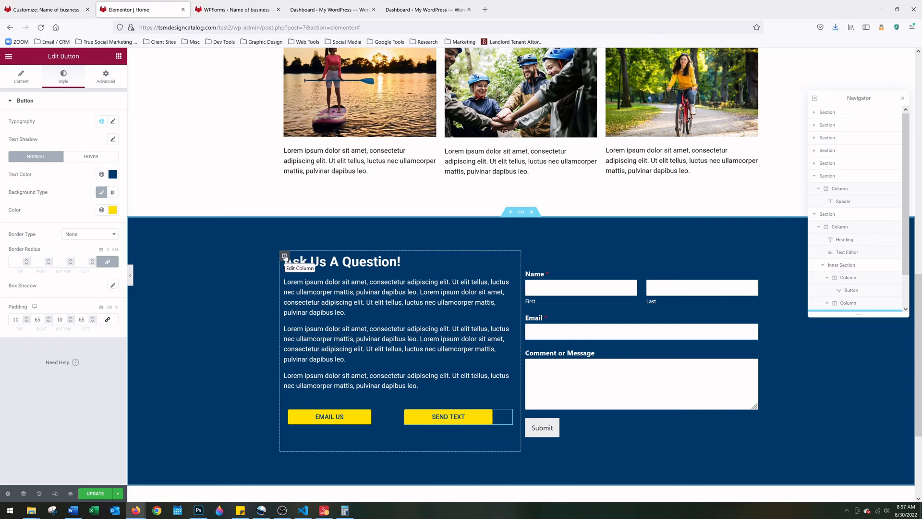
Unlink the Ask Us text column's margins and raise its right margin
click(284, 256)
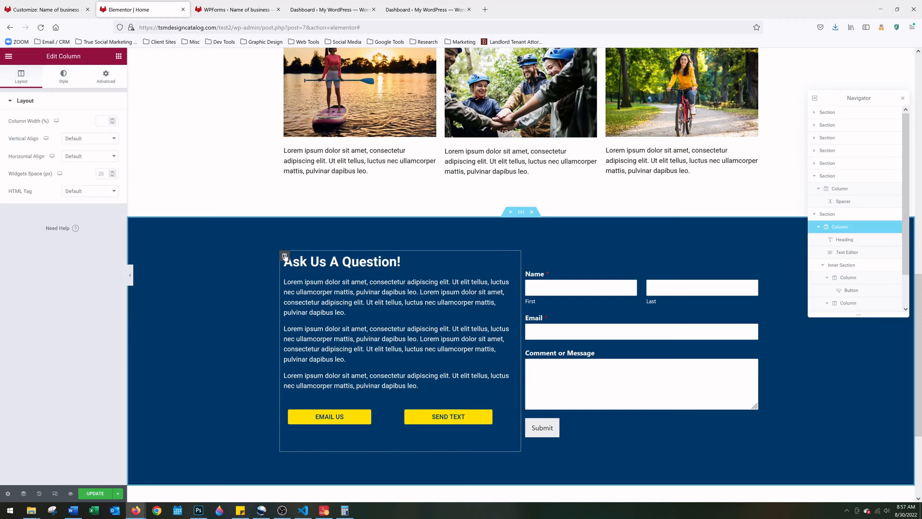
click(107, 82)
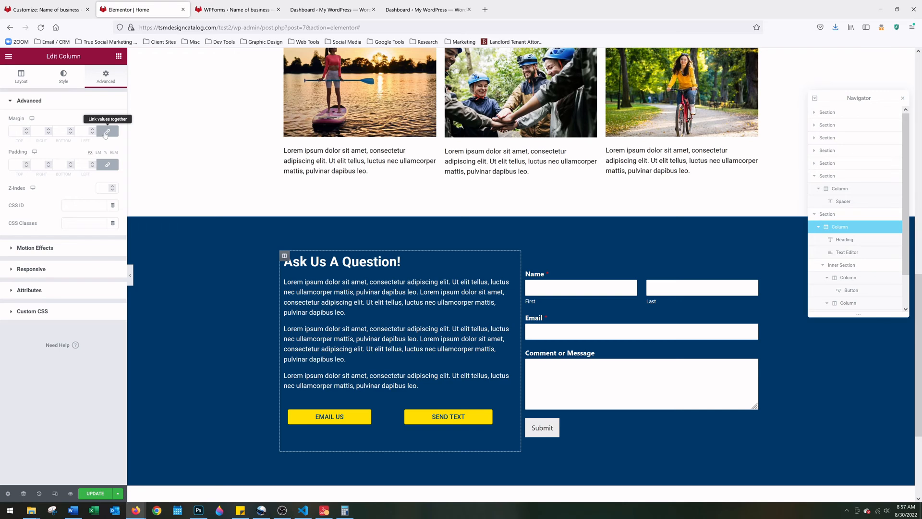
click(106, 133)
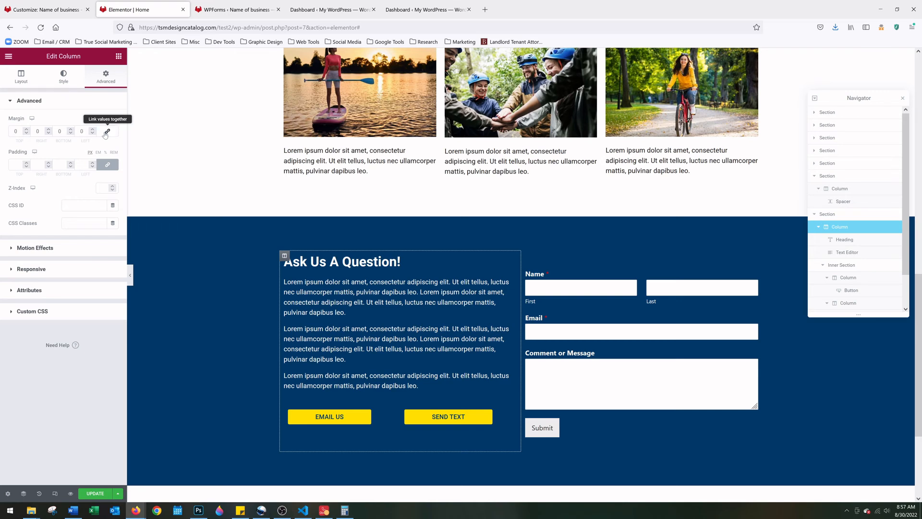
click(49, 131)
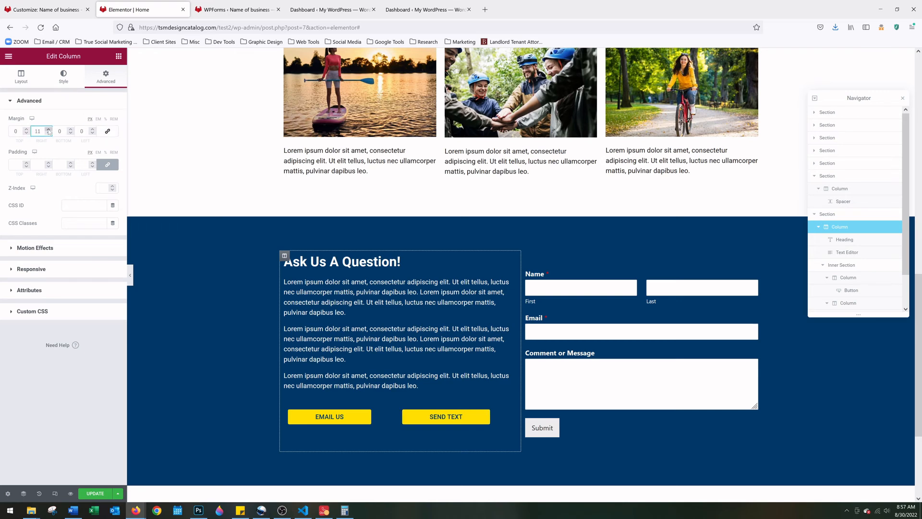
click(49, 131)
click(49, 131)
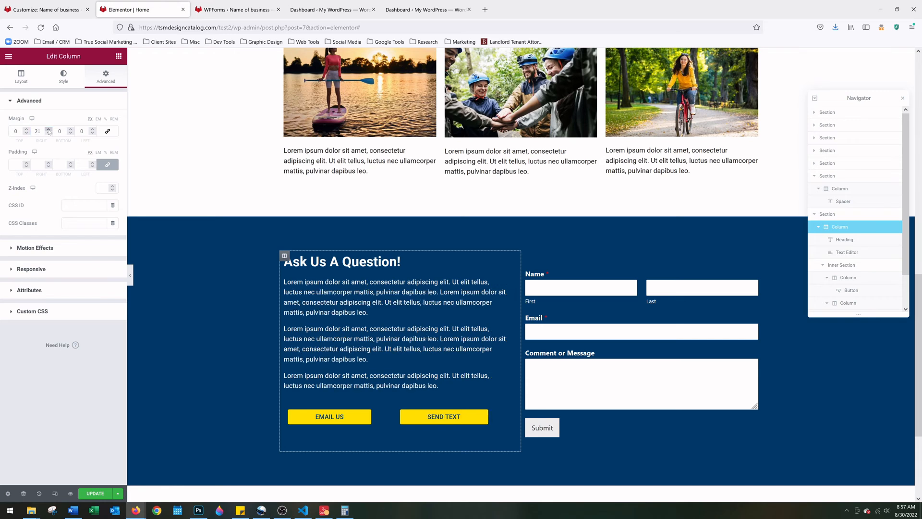
click(48, 131)
click(48, 131)
click(48, 131)
click(49, 131)
click(48, 131)
click(48, 131)
click(48, 131)
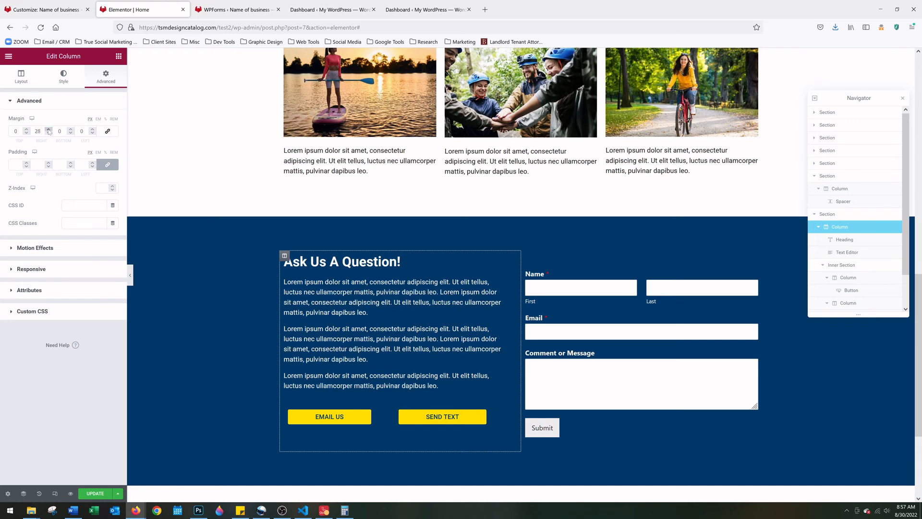
click(49, 132)
click(48, 132)
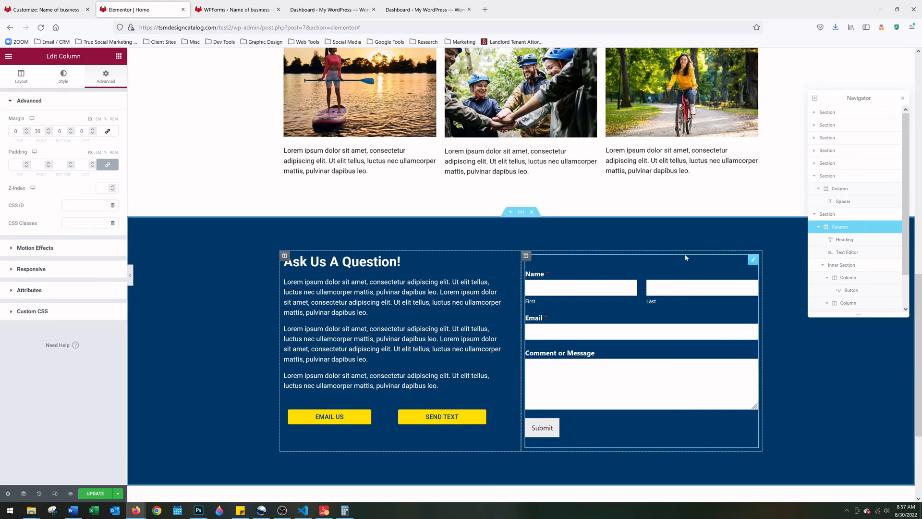
Give the contact form column a 15 px left margin and set the text column's margin to 15
click(525, 255)
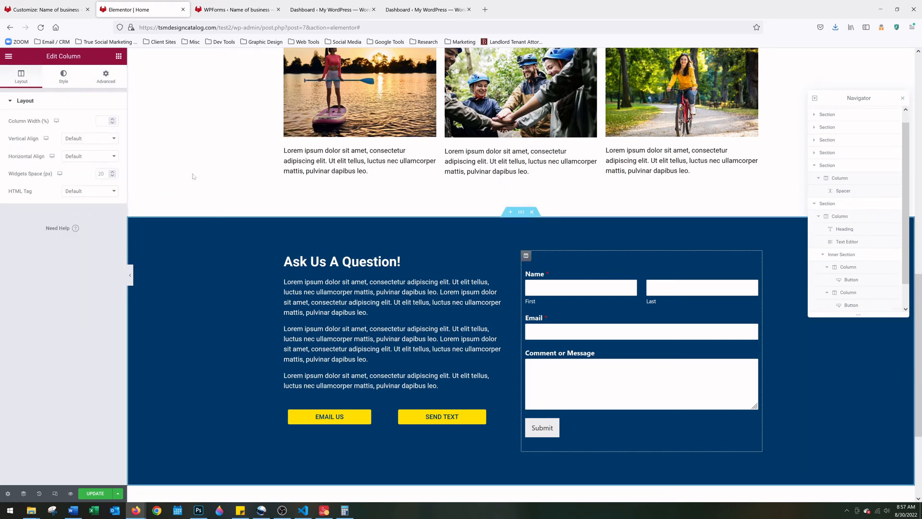
click(107, 78)
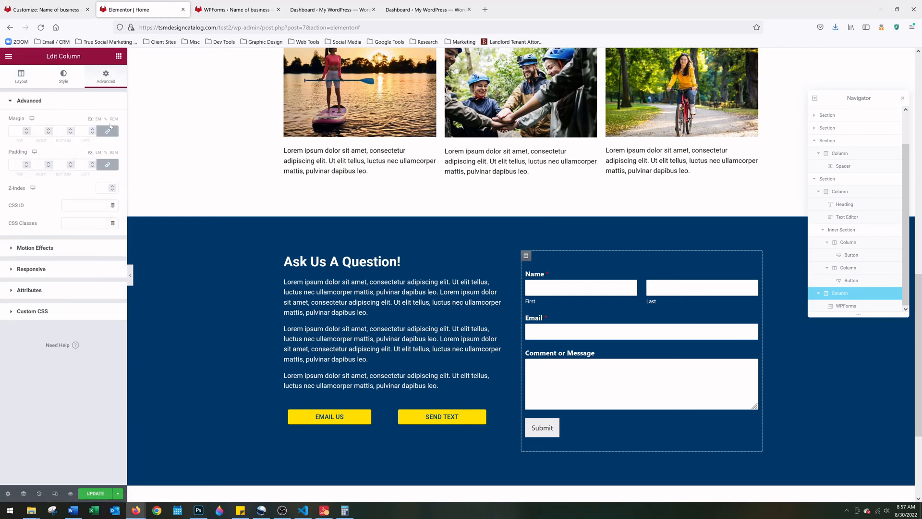
click(109, 131)
click(92, 129)
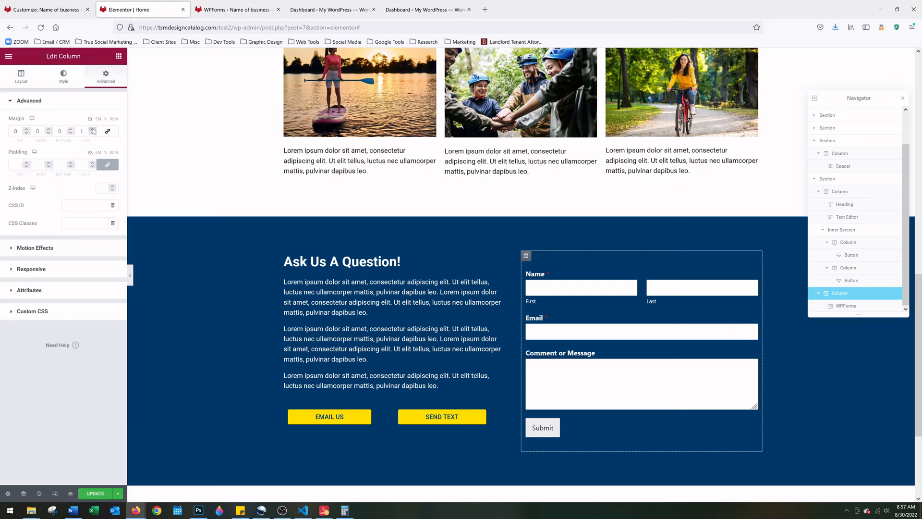
text(30)
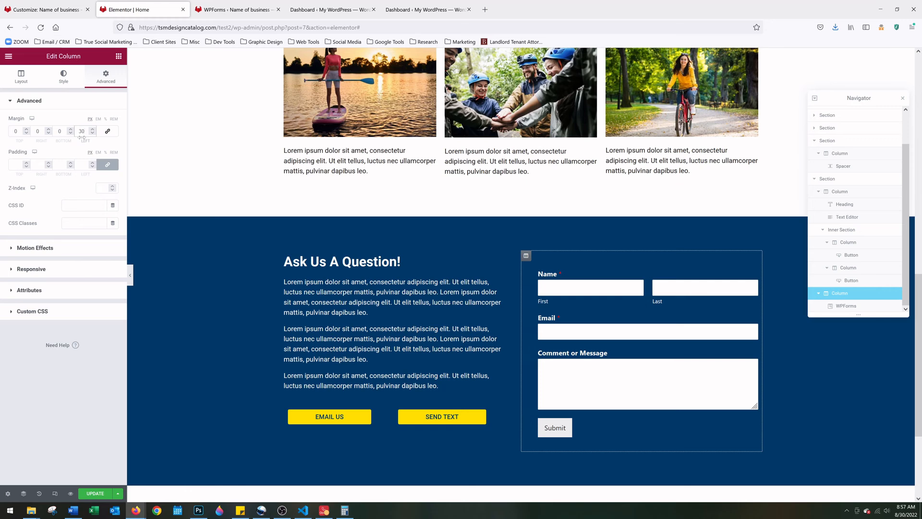
key(BackSpace)
key(BackSpace)
text(0)
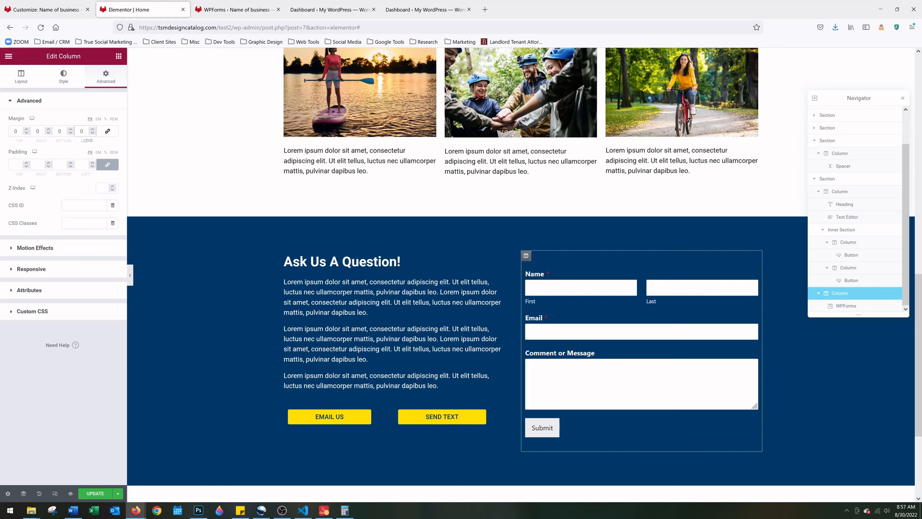
text(15)
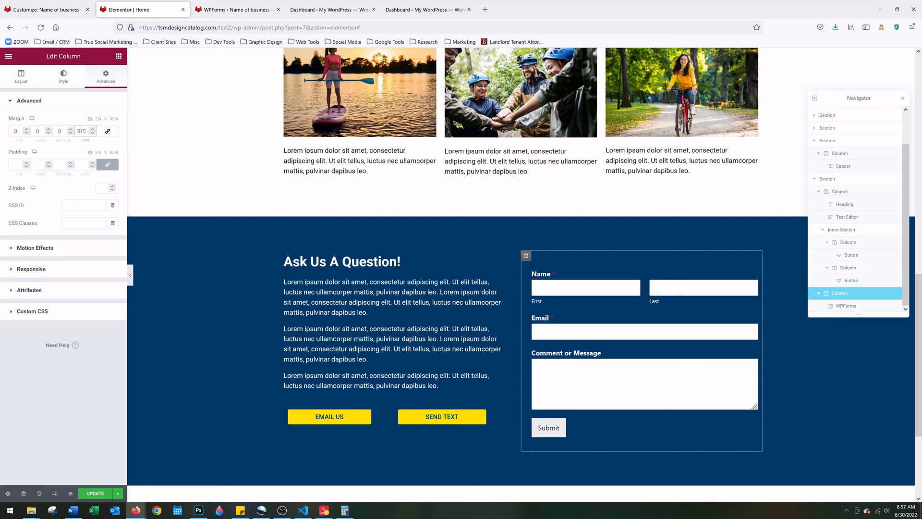
click(285, 256)
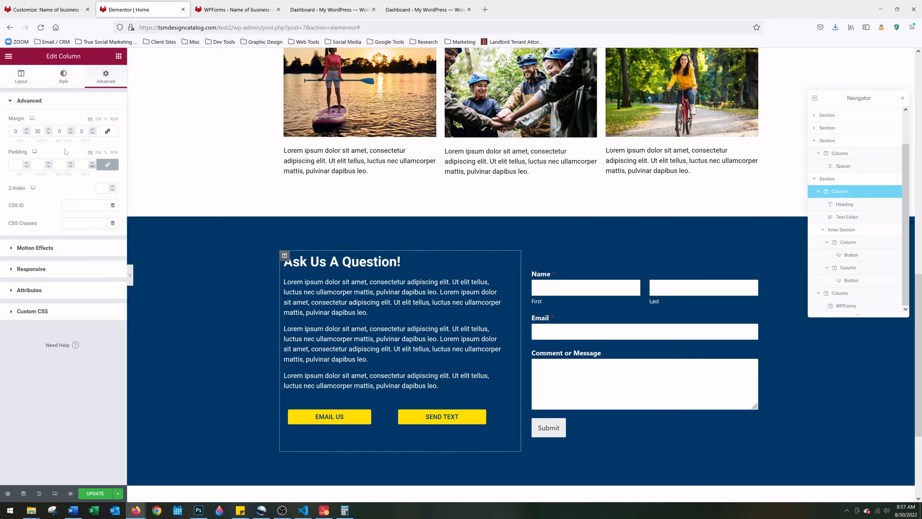
text(0)
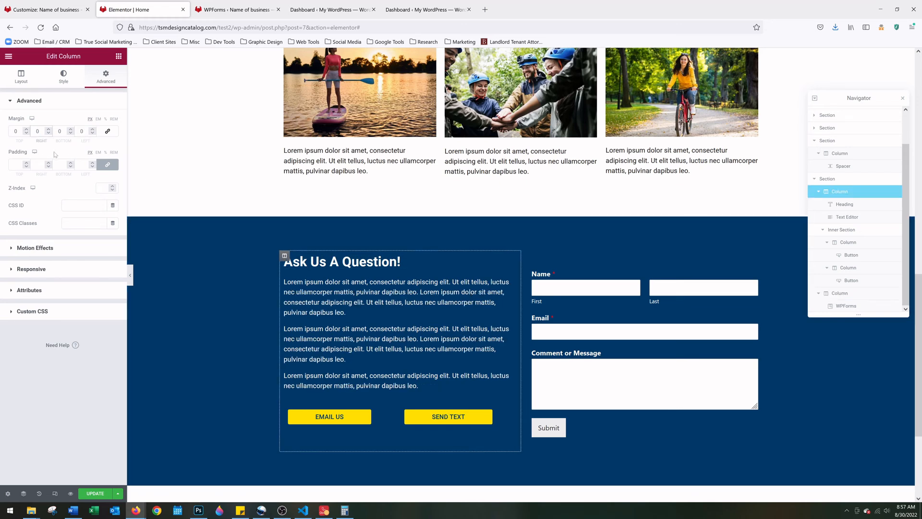
text(15)
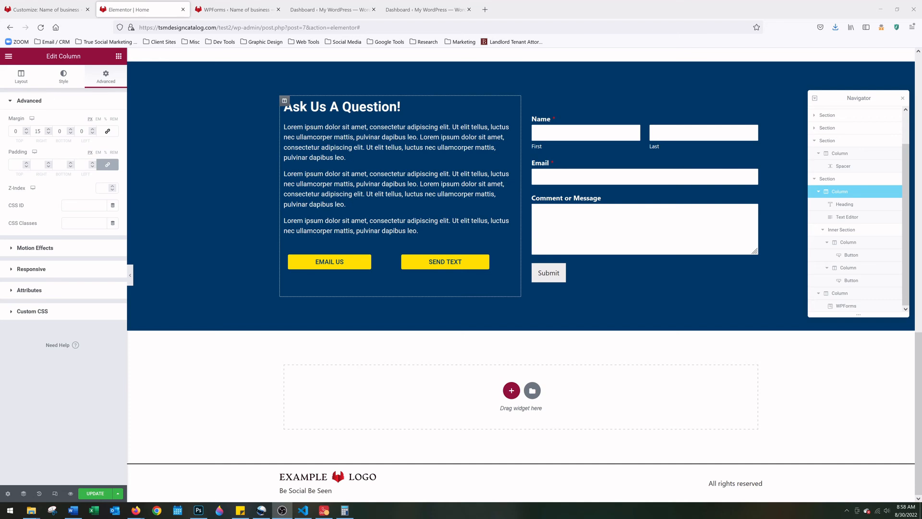
Add a two-column section below the Ask Us A Question area
key(alt+Tab)
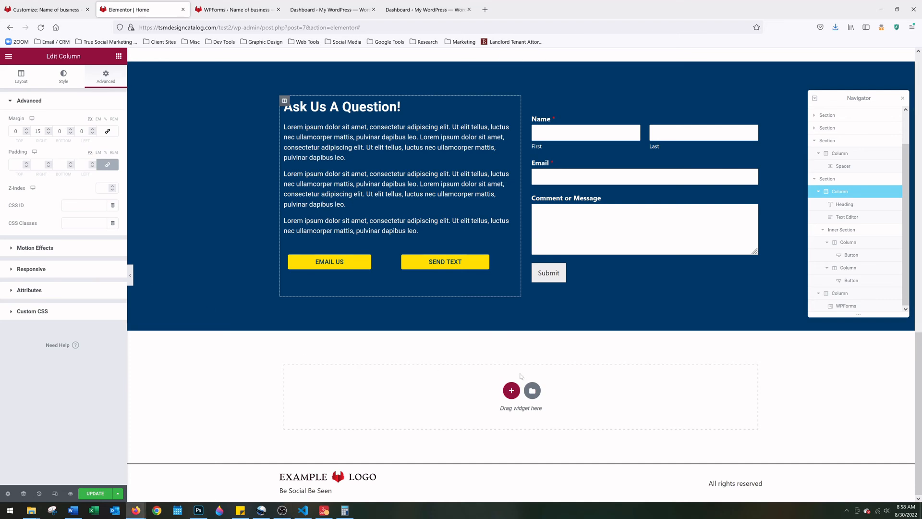
click(511, 392)
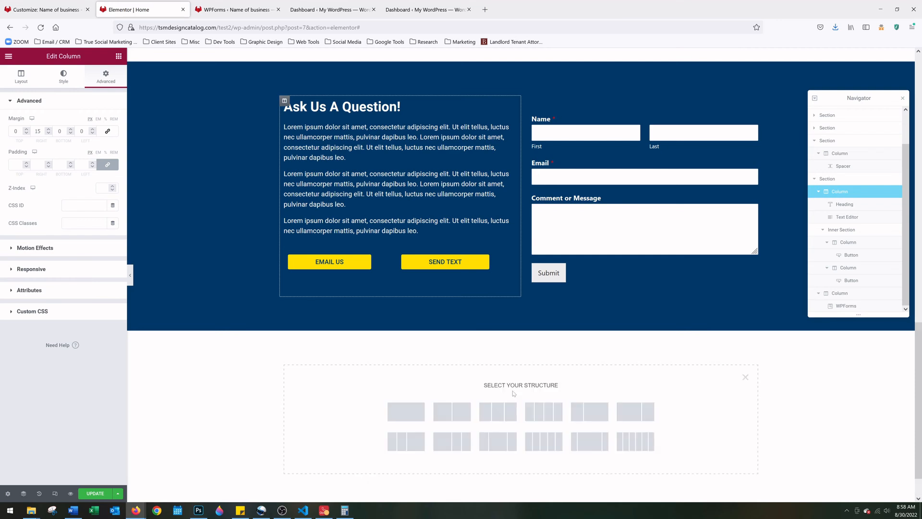
click(455, 419)
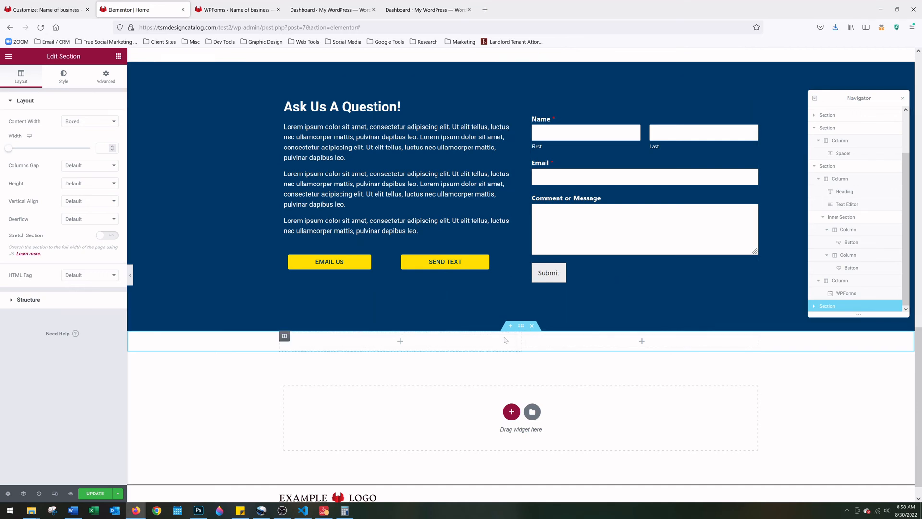
Add a one-column section, move it above the two-column section, and place a Spacer in it
click(511, 413)
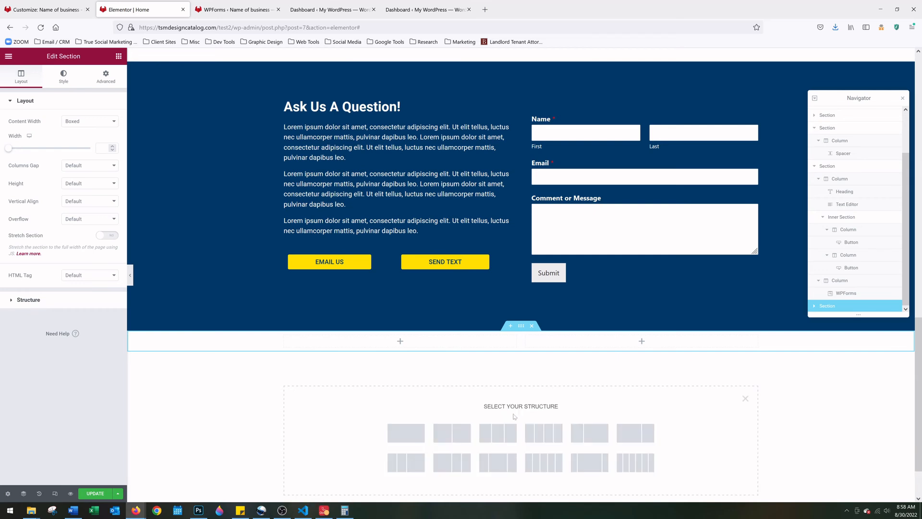
click(413, 436)
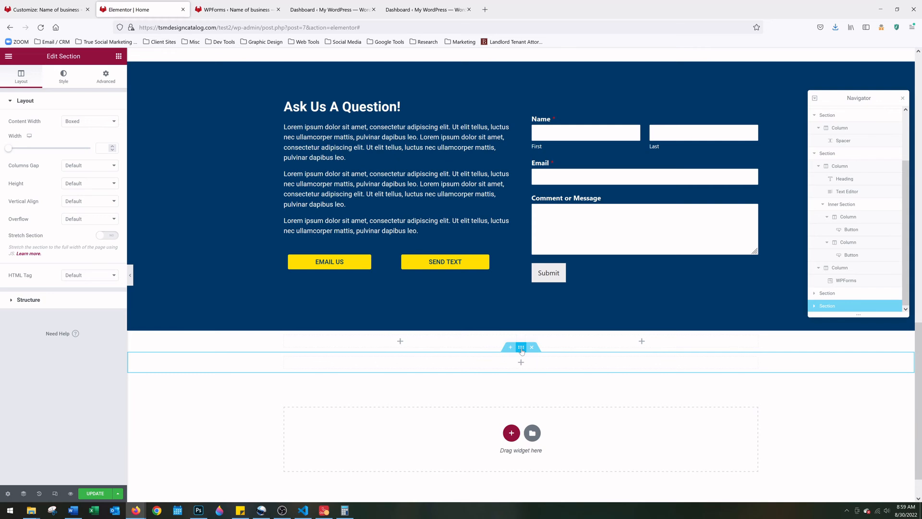
drag(522, 349, 517, 332)
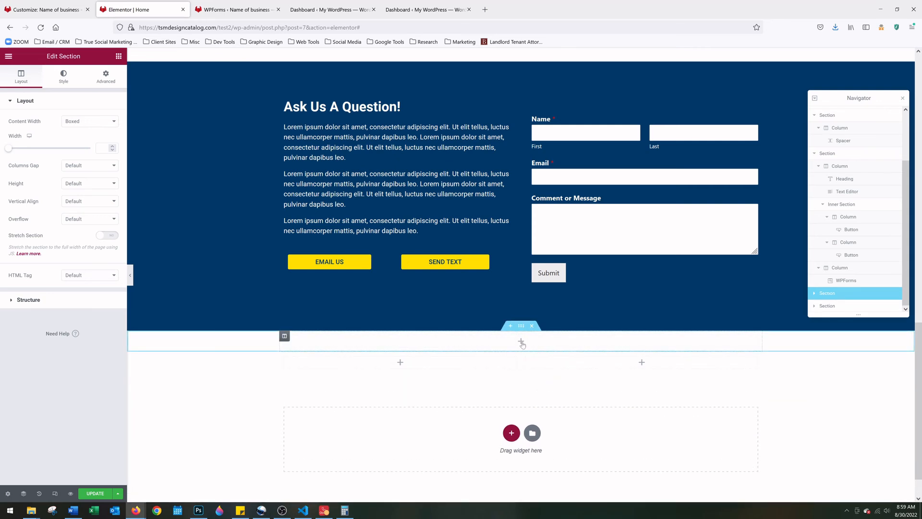
click(521, 342)
drag(94, 276, 461, 346)
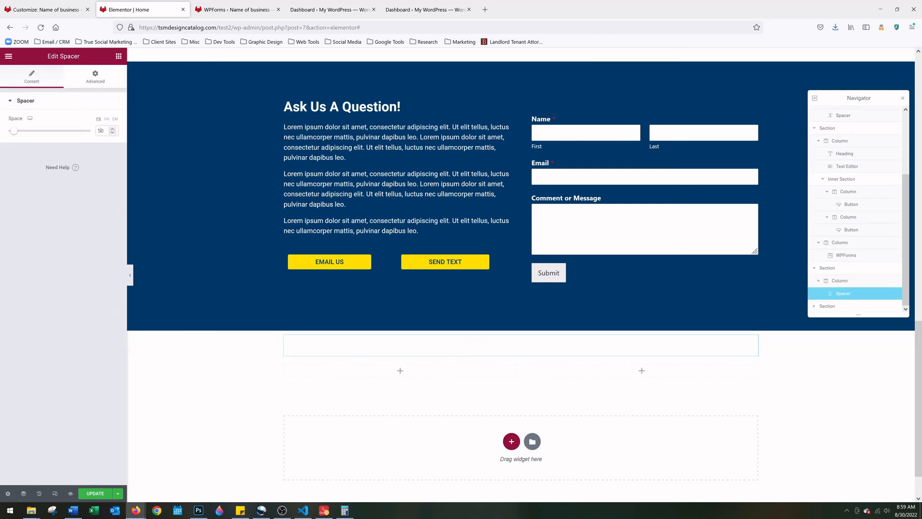
Make the spacer 80 px tall and add Heading, Image and Text Editor widgets to the left column
drag(14, 131, 18, 130)
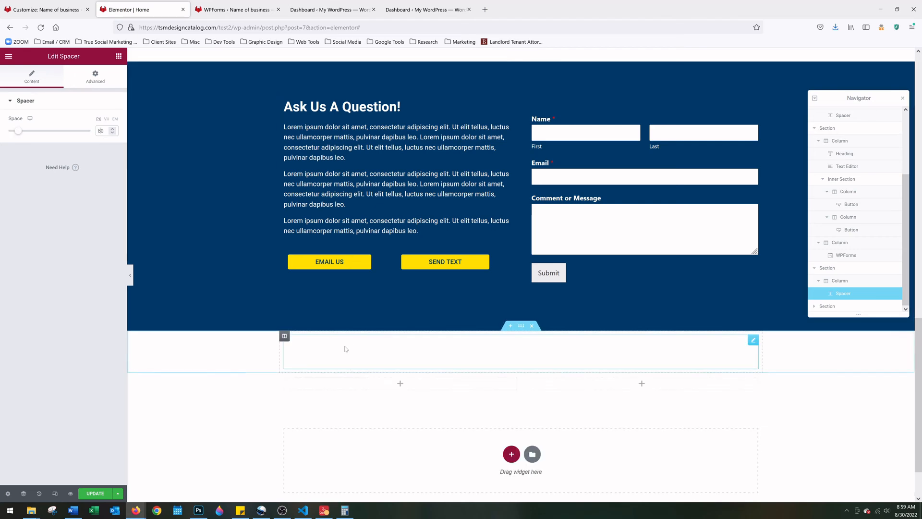
click(399, 384)
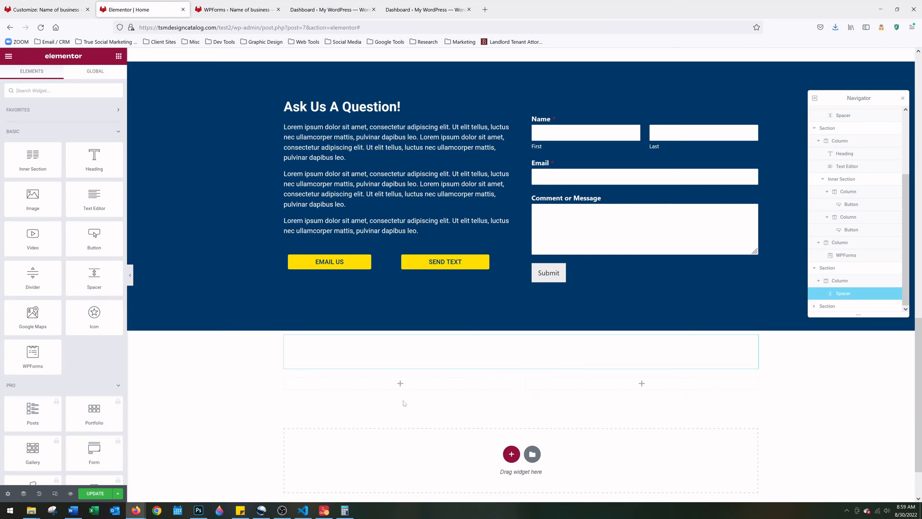
drag(94, 159, 398, 387)
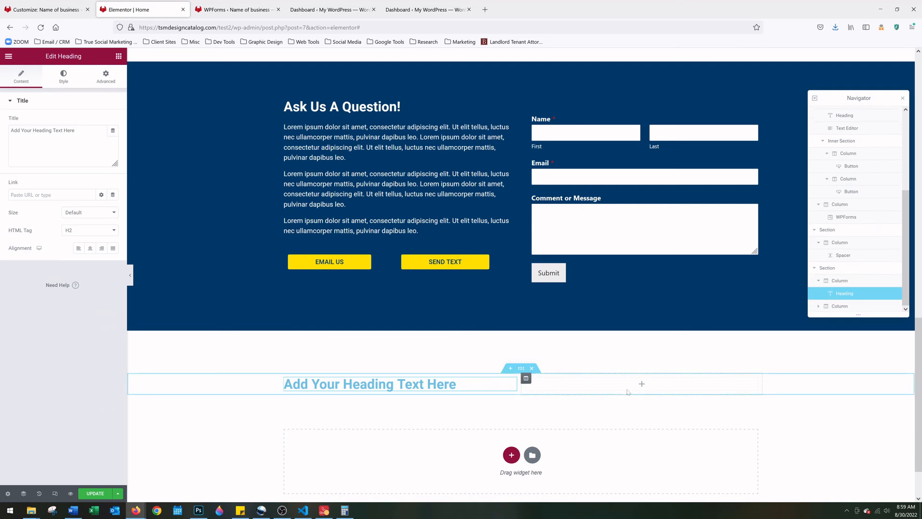
click(642, 385)
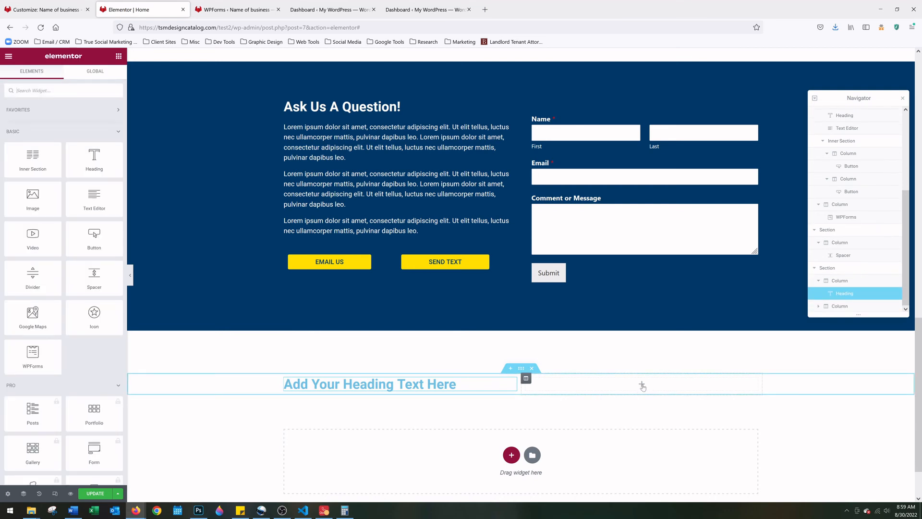
drag(33, 198, 319, 392)
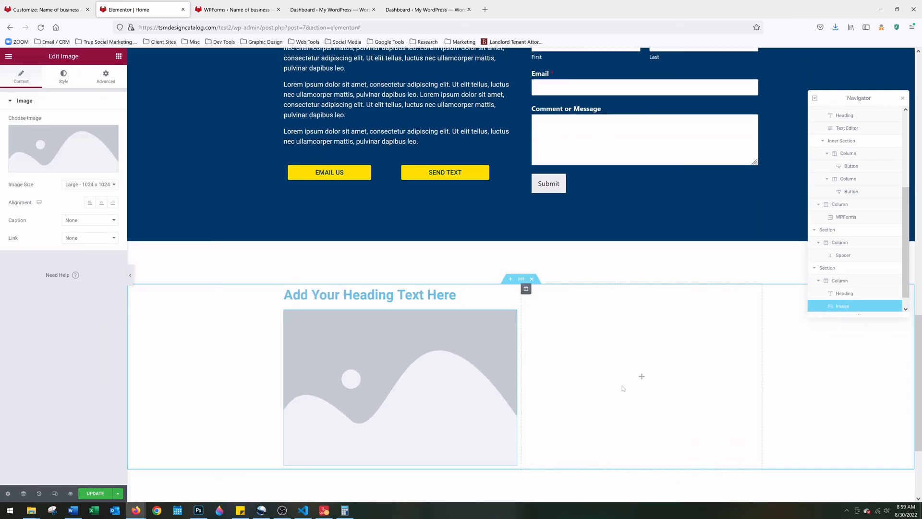
click(642, 376)
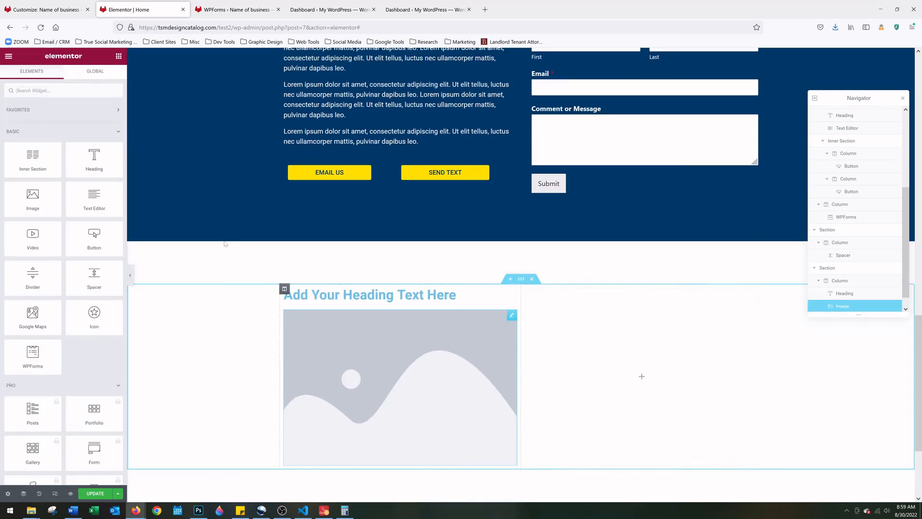
scroll(63, 192, down, 1)
drag(94, 154, 375, 465)
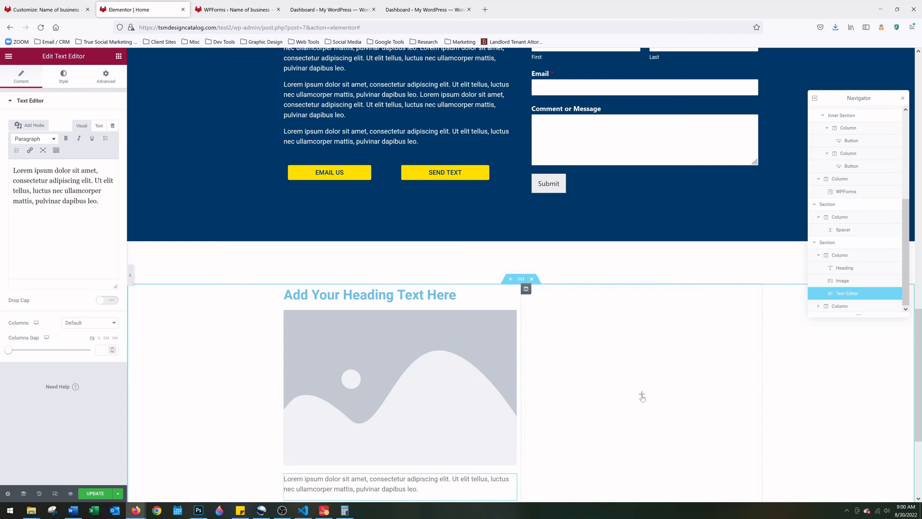
scroll(642, 397, down, 1)
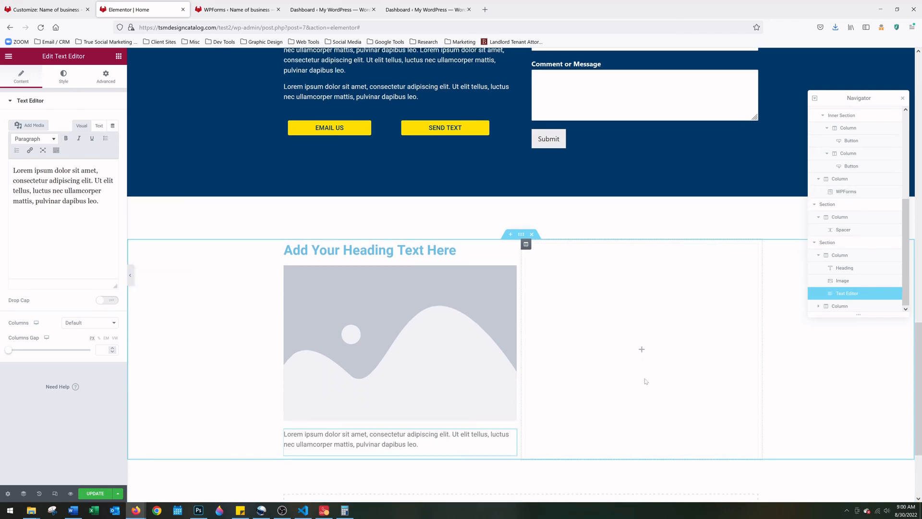
click(641, 353)
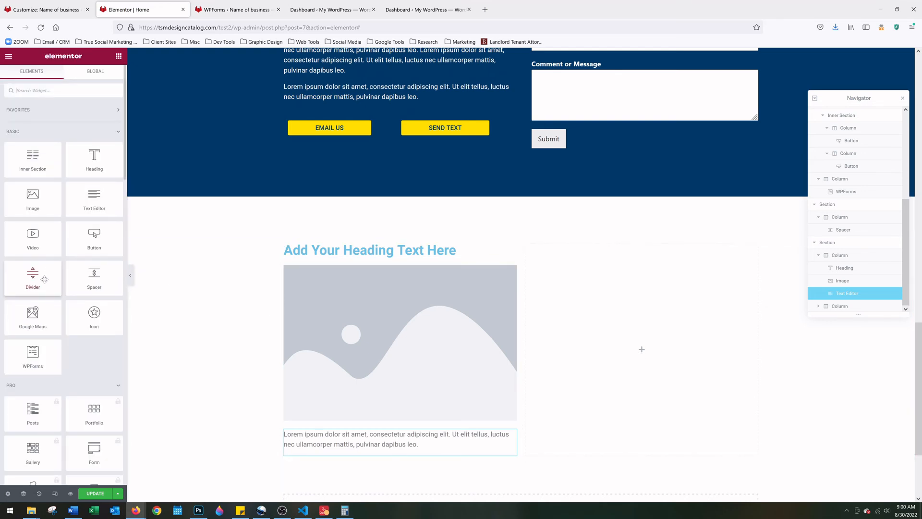
Drop a Divider widget into the empty right column and add the default star icon at its centre
drag(44, 279, 643, 350)
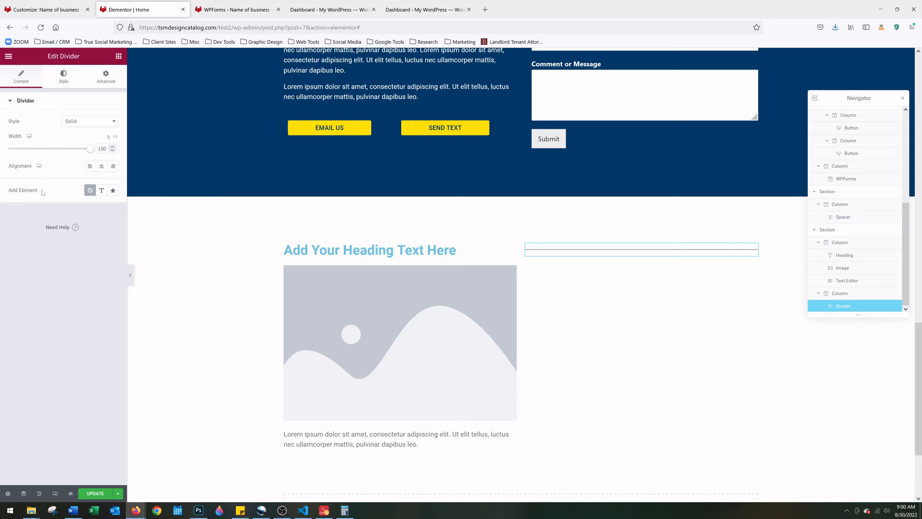
click(113, 191)
mouse_move(77, 229)
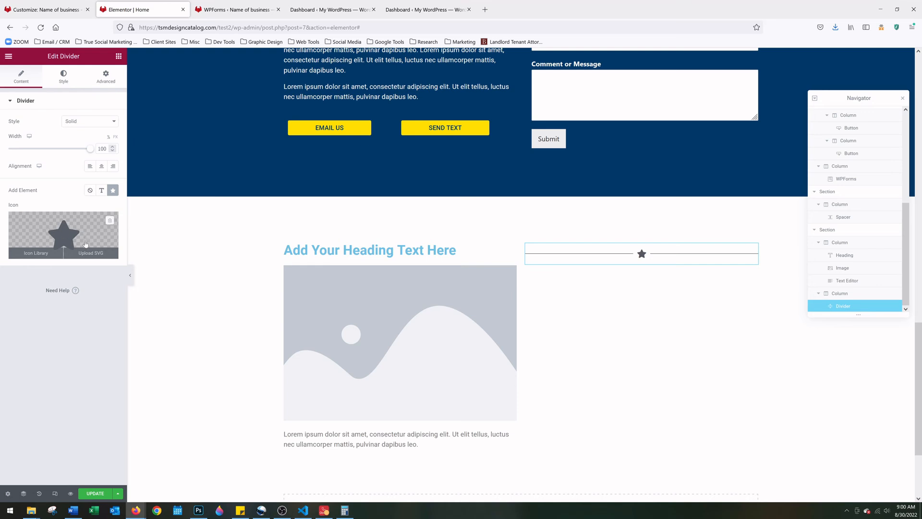
click(42, 253)
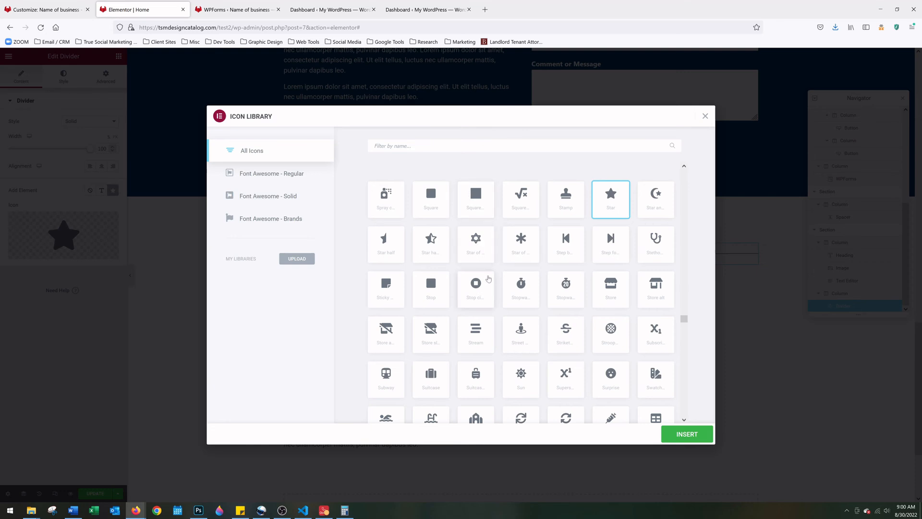
Swap the divider's star for the Artstation icon from the Icon Library
drag(684, 323, 687, 327)
drag(687, 330, 683, 350)
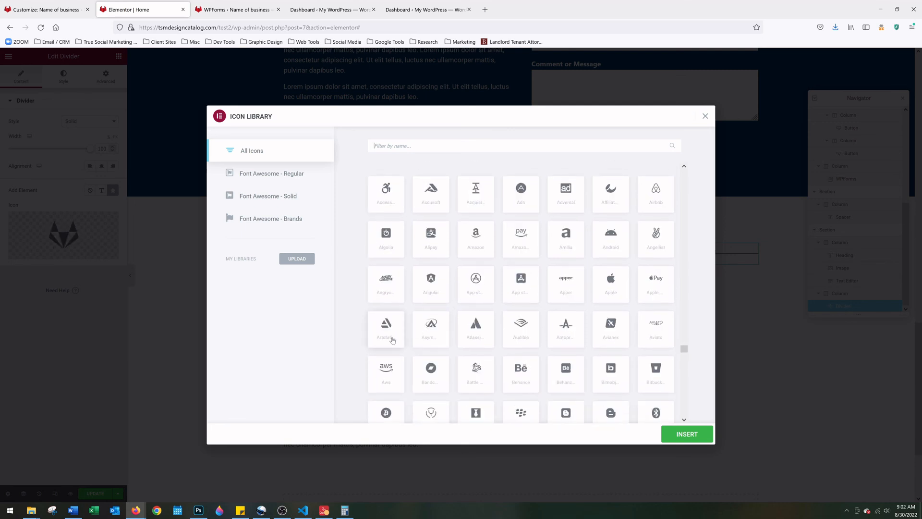
click(392, 340)
click(697, 429)
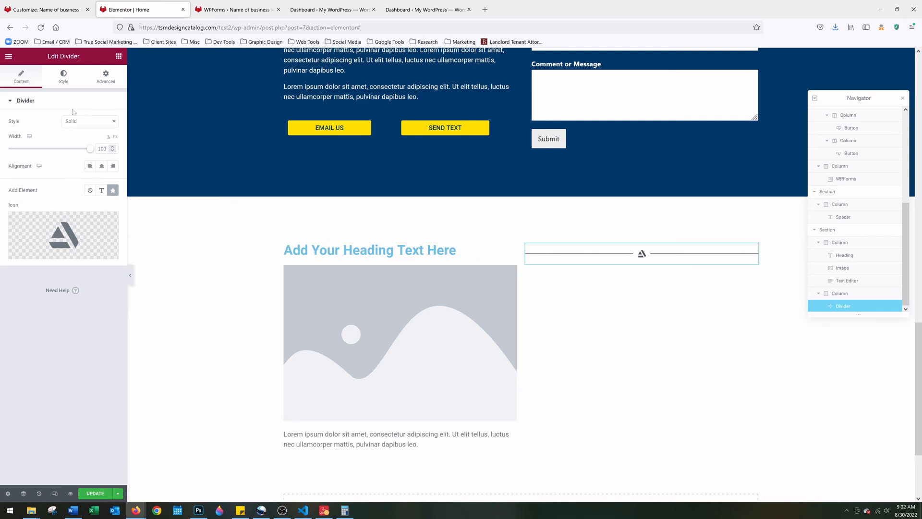
In the divider's Style settings, raise the line Weight to 2
click(68, 84)
click(95, 84)
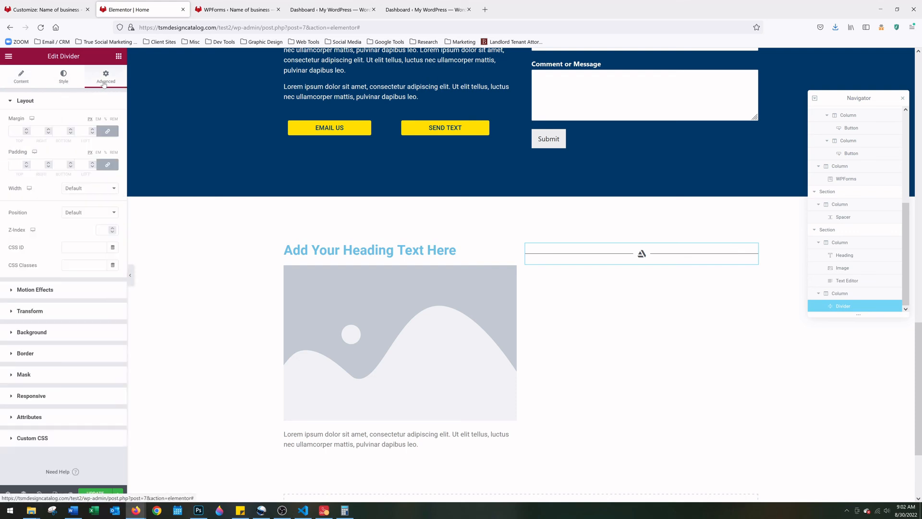
click(69, 84)
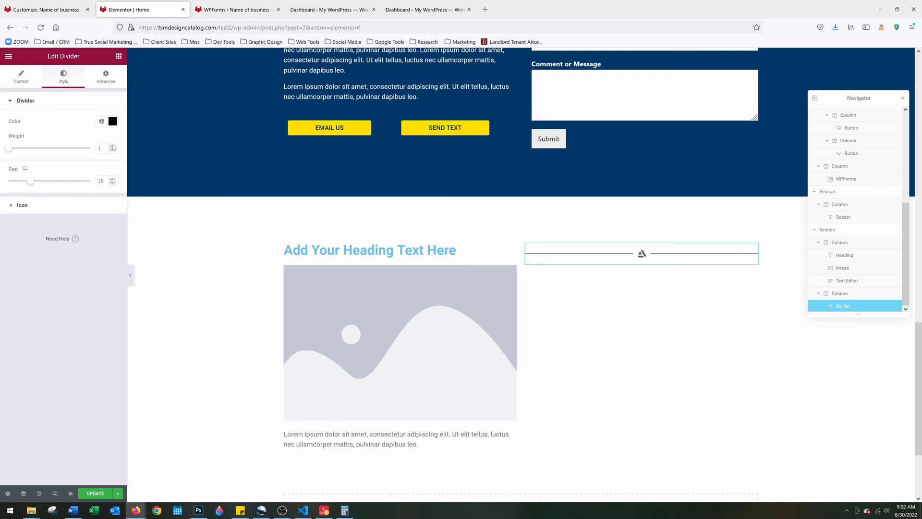
click(113, 146)
click(112, 146)
click(113, 146)
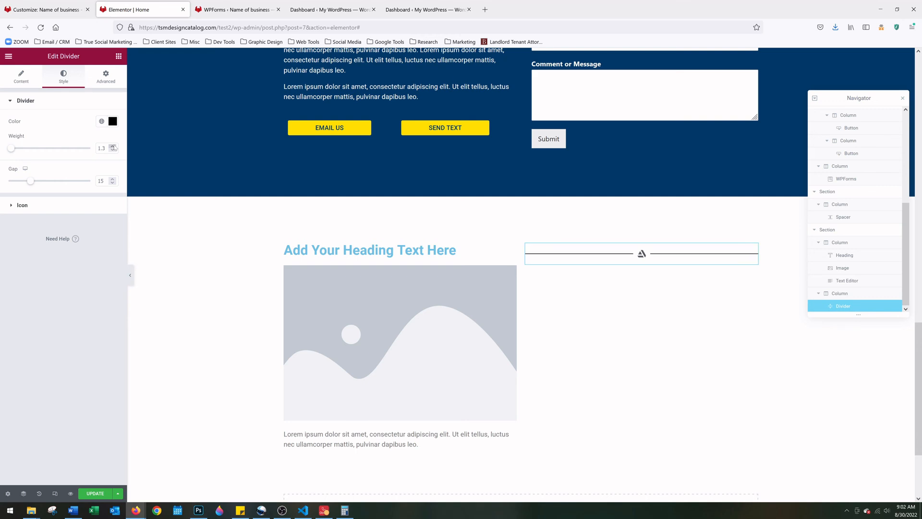
click(112, 147)
click(113, 146)
click(113, 146)
click(113, 146)
Set the divider line colour to hex #202020
click(112, 122)
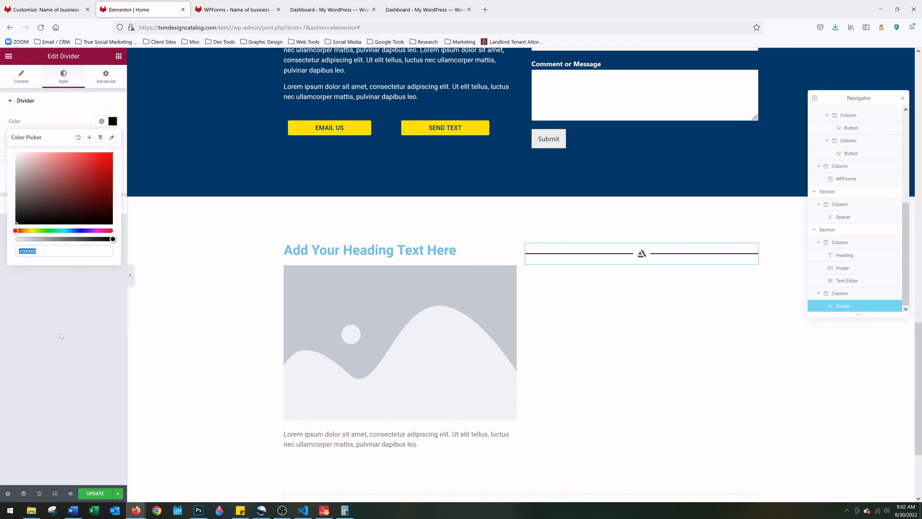
click(56, 251)
key(shift+Left)
key(shift+Left)
key(shift+Left)
key(shift+Left)
key(shift+Left)
text(202020)
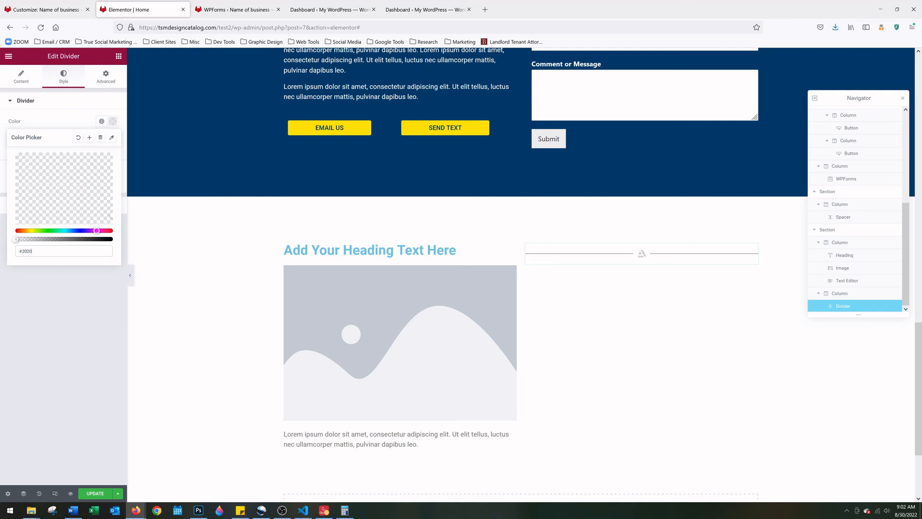
click(67, 110)
click(53, 205)
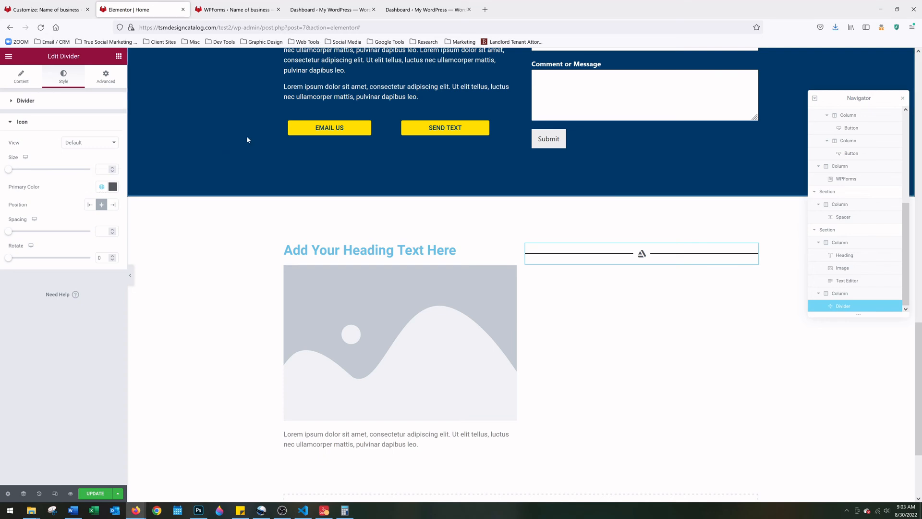
Colour the divider icon navy #003A68 and add a single-column section at the page bottom
click(112, 187)
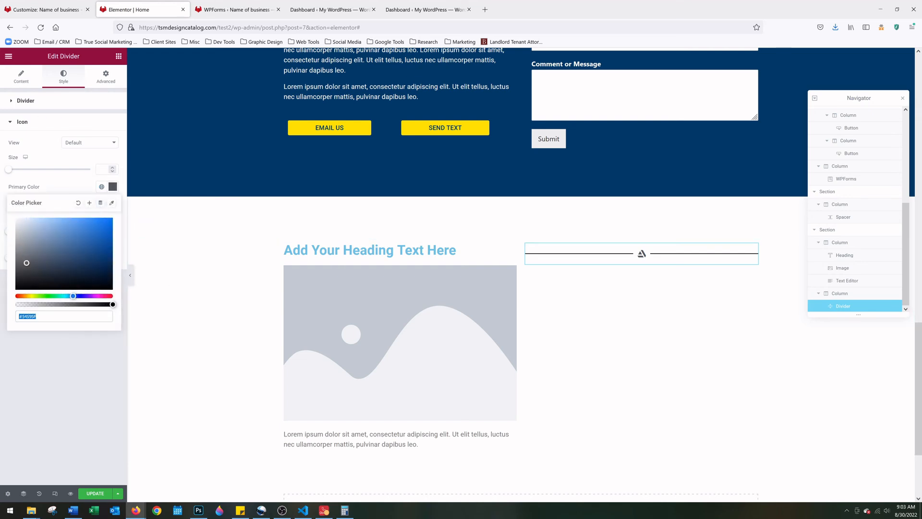
text(#003A68)
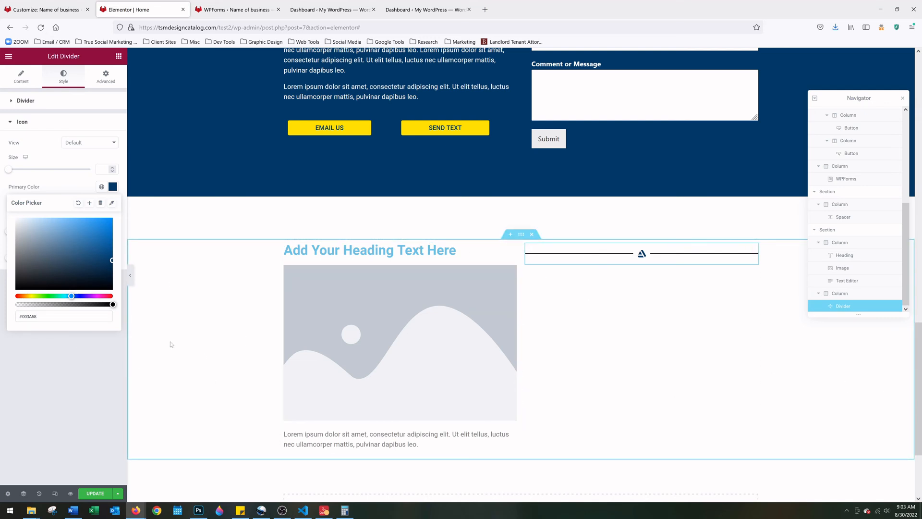
scroll(554, 373, down, 2)
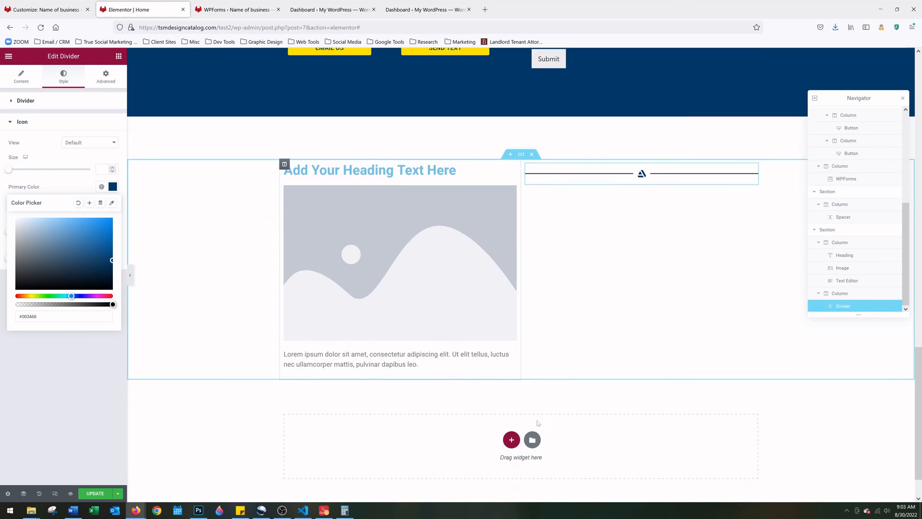
click(512, 430)
click(404, 451)
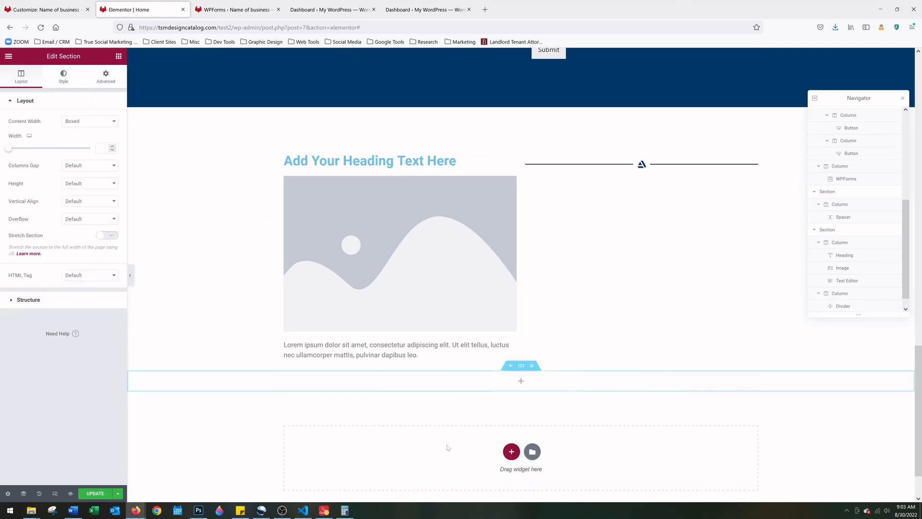
Place a Text Editor widget under the divider in the right column
click(521, 380)
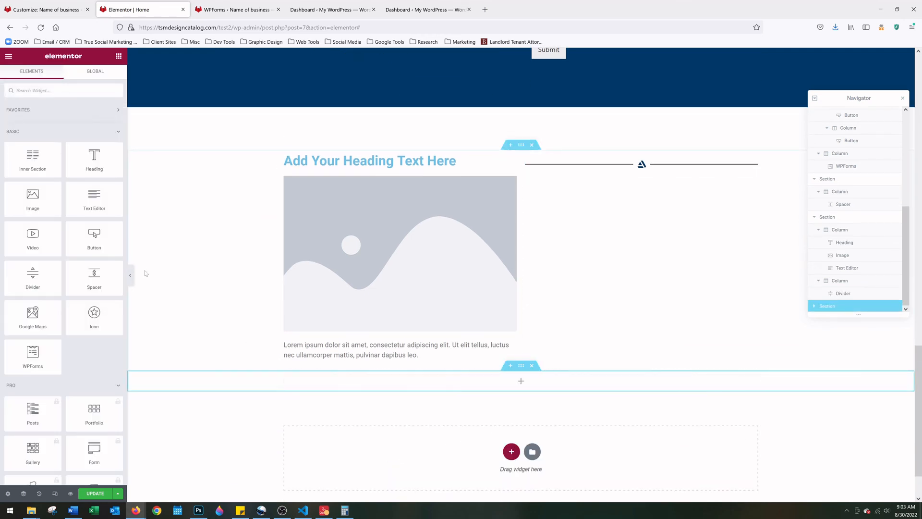
drag(94, 197, 630, 171)
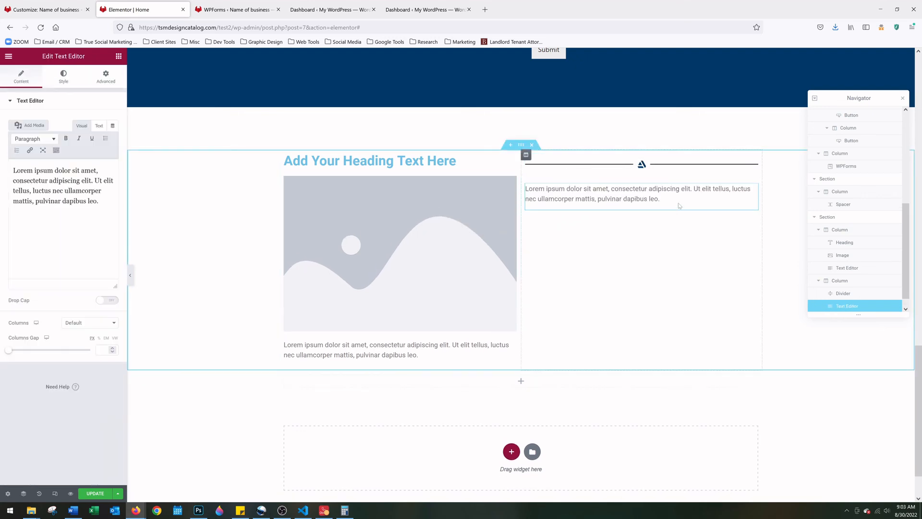
drag(662, 199, 524, 189)
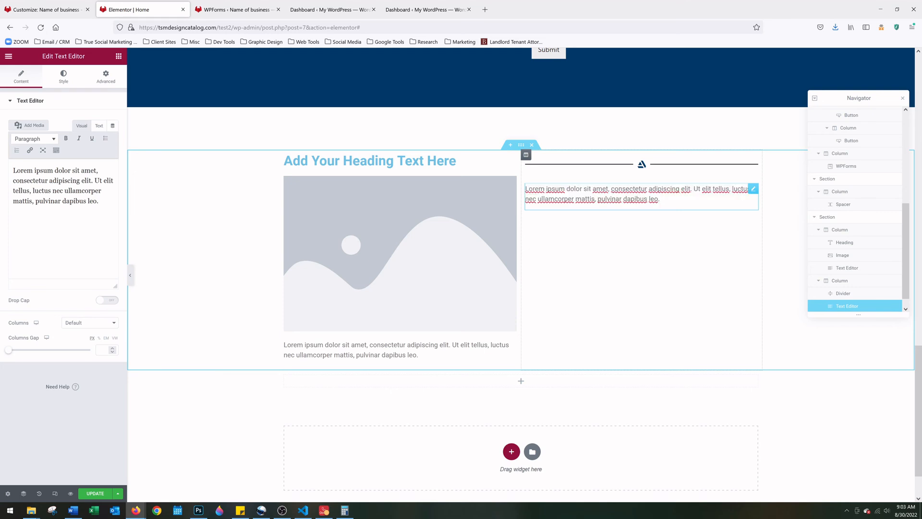
drag(661, 199, 525, 189)
key(ctrl+c)
click(694, 208)
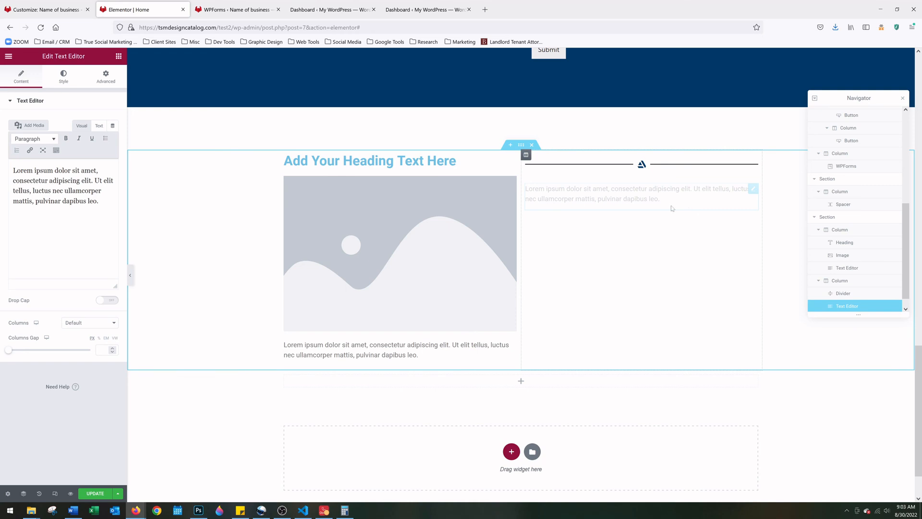
key(Delete)
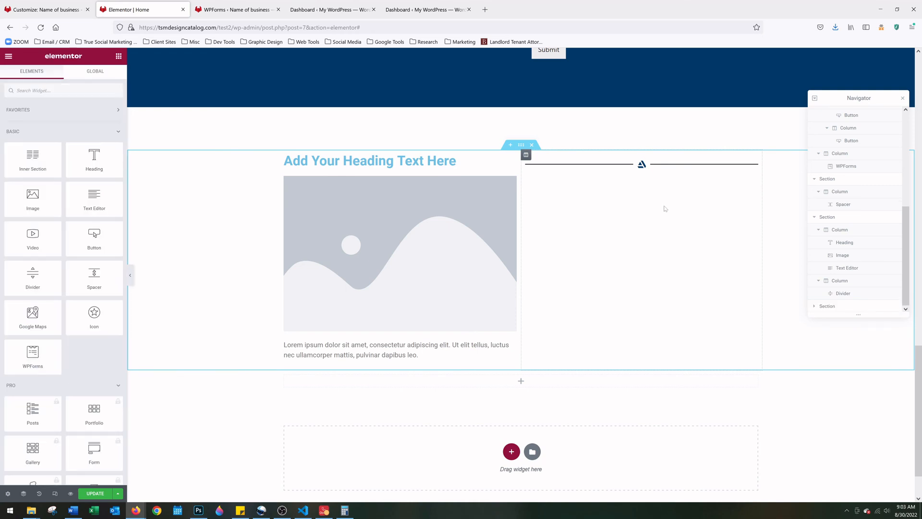
key(ctrl+z)
click(666, 207)
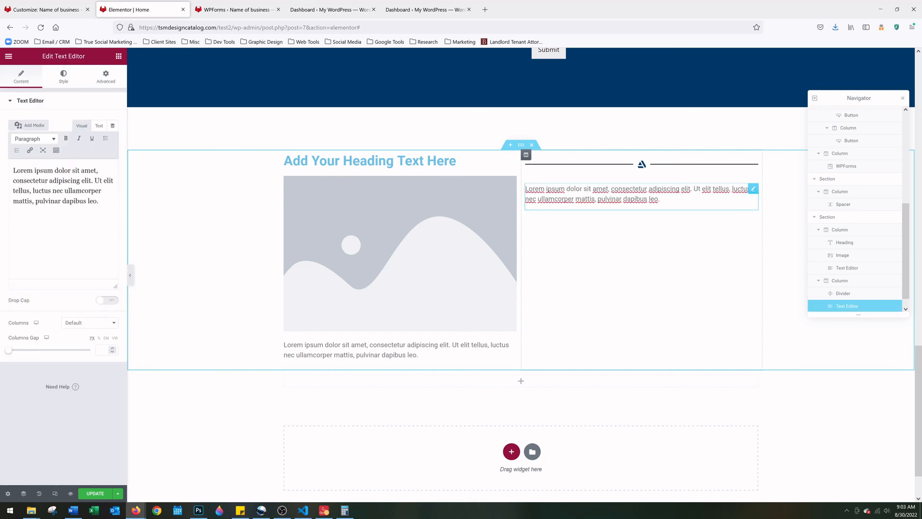
Fill the text block with two paragraphs of pasted Lorem ipsum sentences
key(ctrl+v)
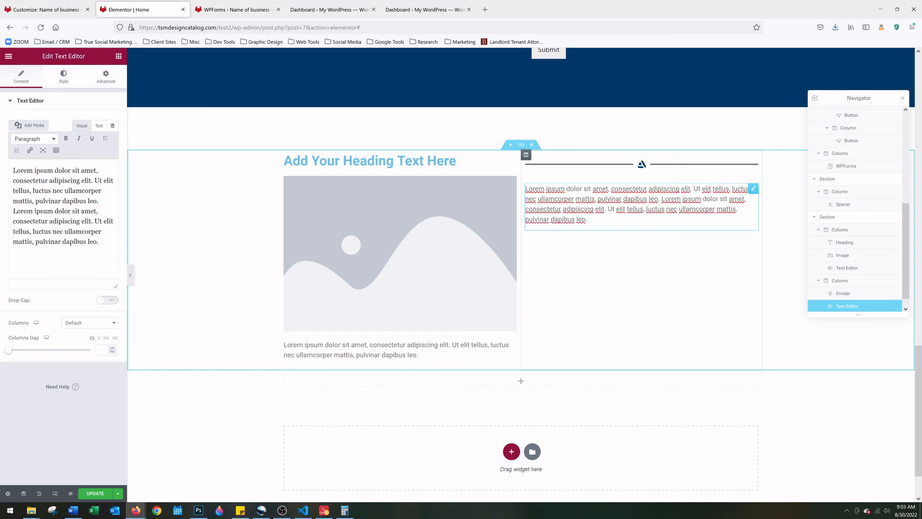
key(ctrl+v)
key(Return)
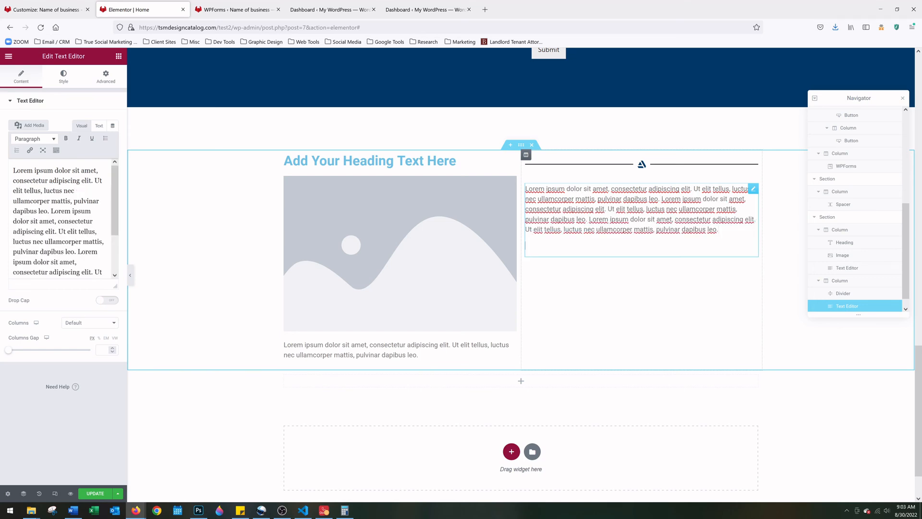
key(ctrl+v)
key(Return)
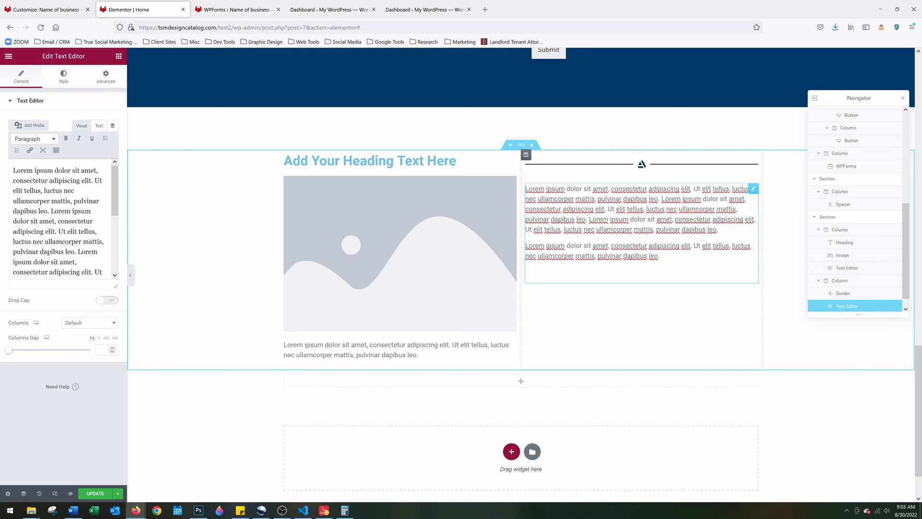
key(BackSpace)
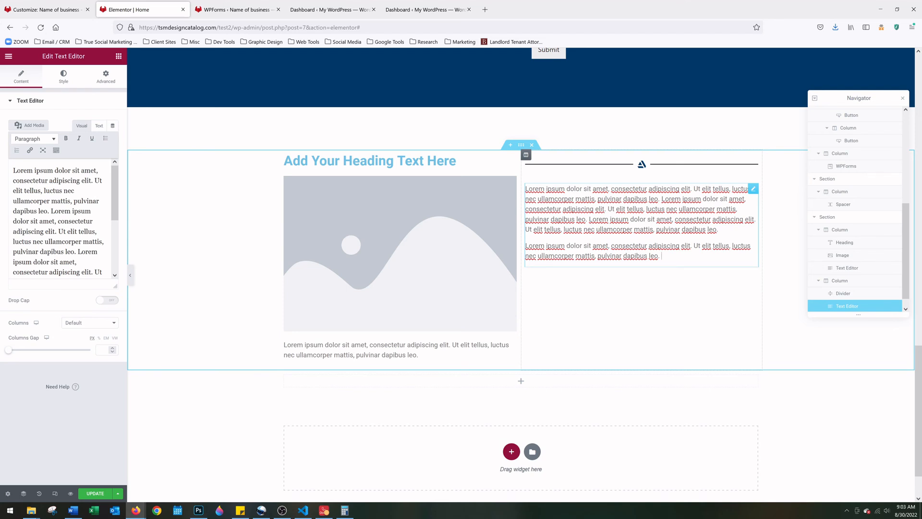
key(ctrl+v)
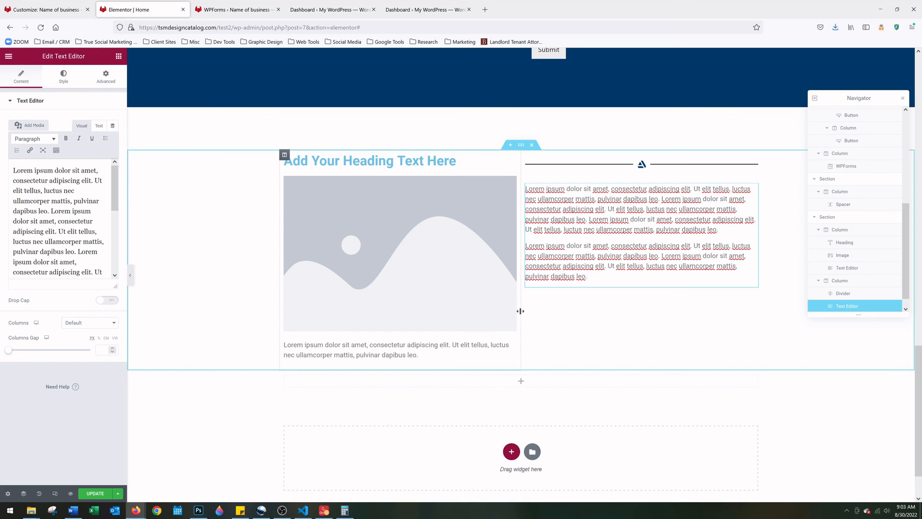
Retitle the left-column heading to 'About The Company'
click(205, 406)
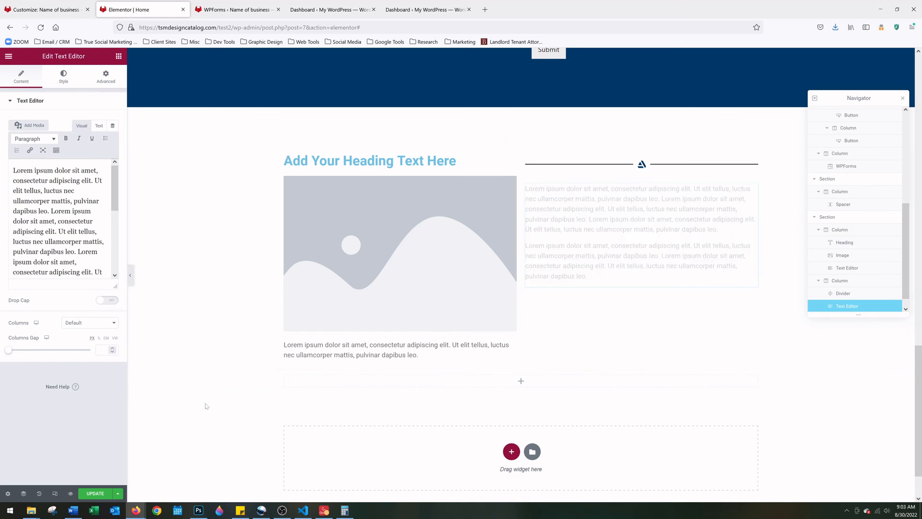
click(365, 160)
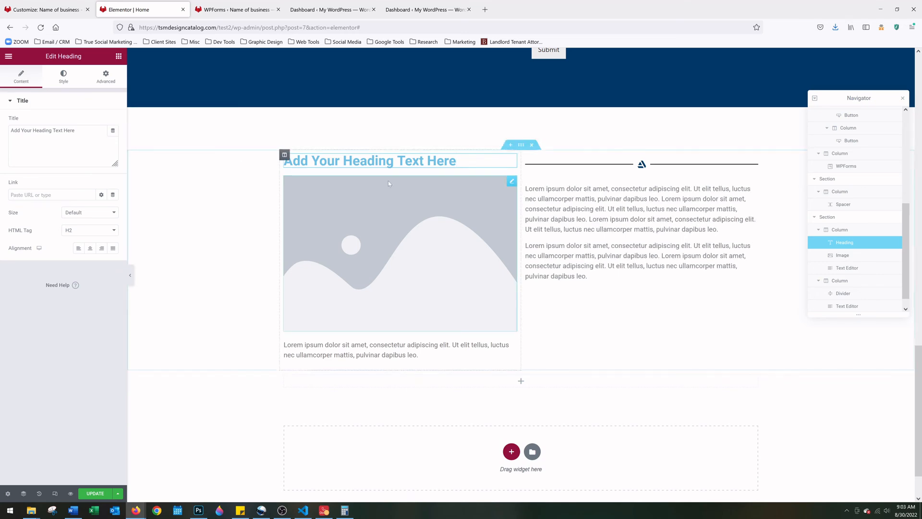
drag(456, 160, 282, 159)
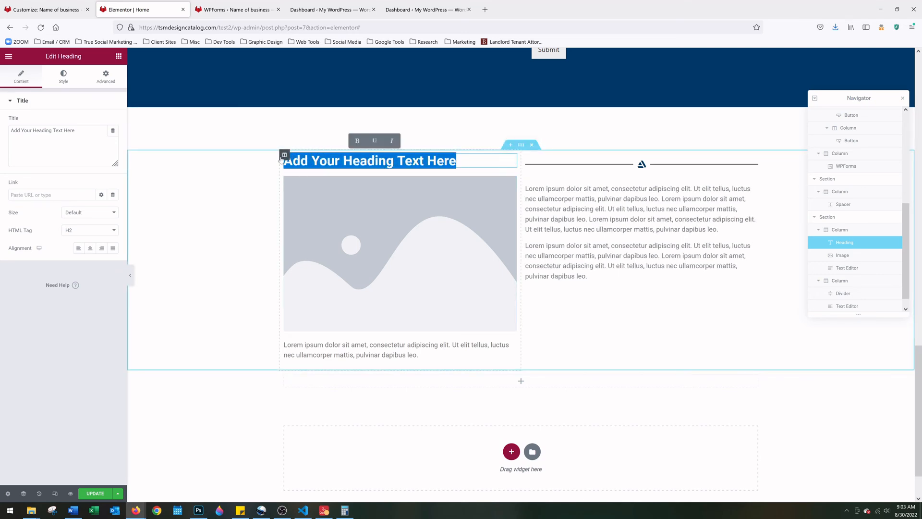
text(QAbout)
key(BackSpace)
key(BackSpace)
key(BackSpace)
key(BackSpace)
key(BackSpace)
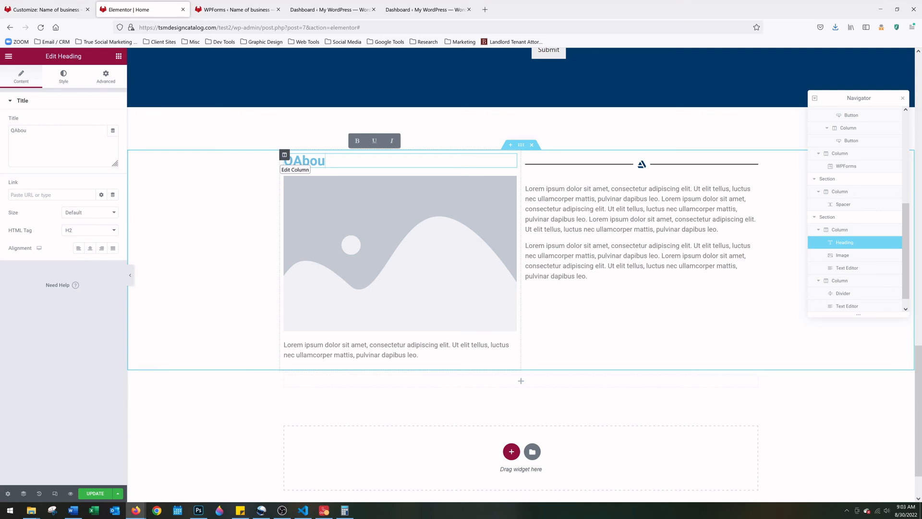
key(BackSpace)
text(A)
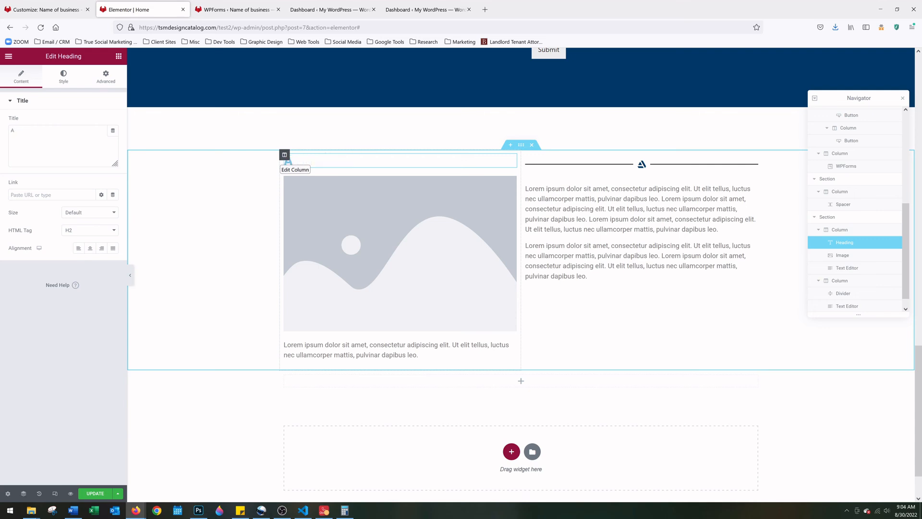
text(bout The Com)
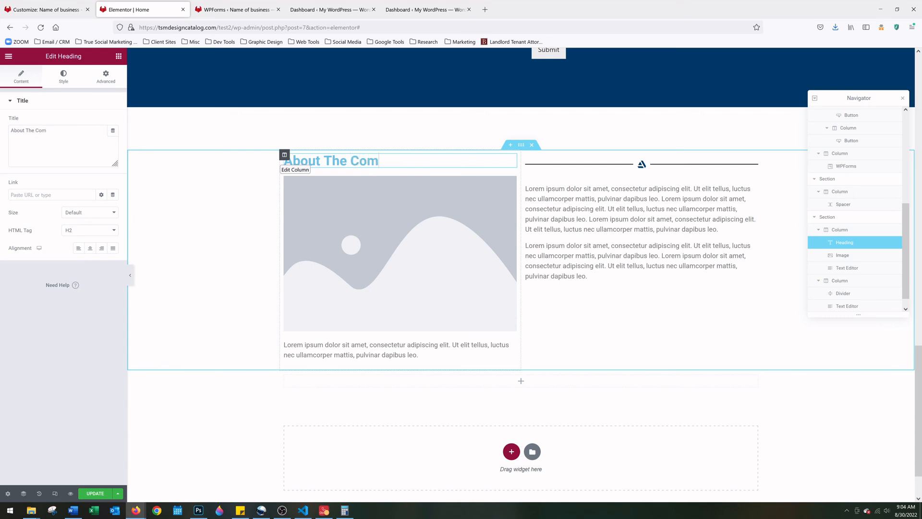
text(pany)
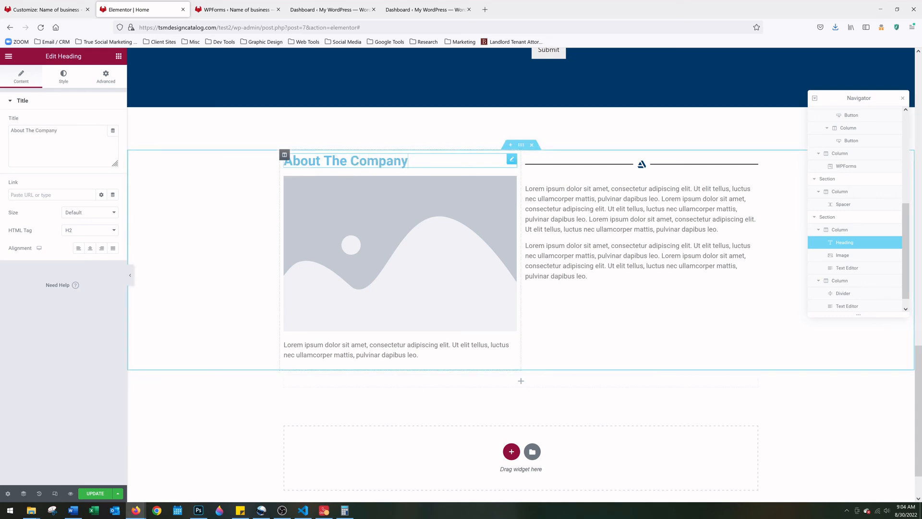
Set the heading's text colour to hex #171717
click(64, 78)
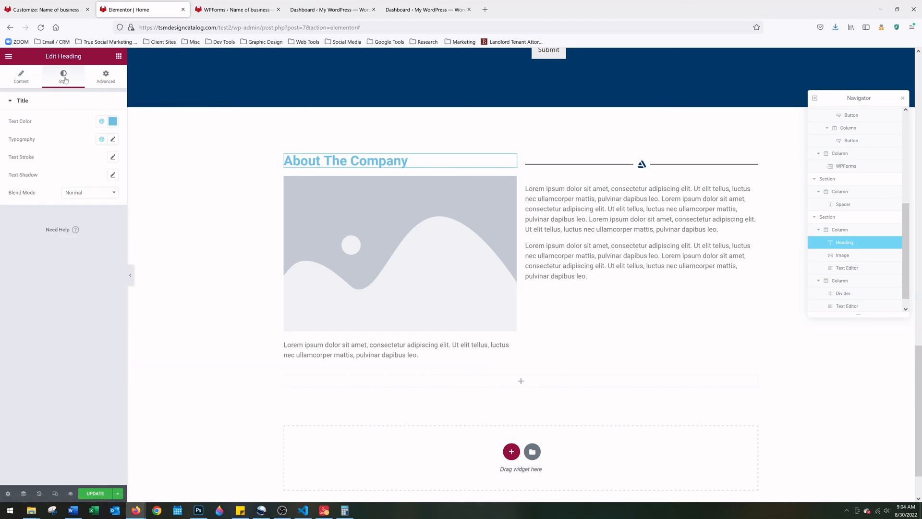
click(112, 121)
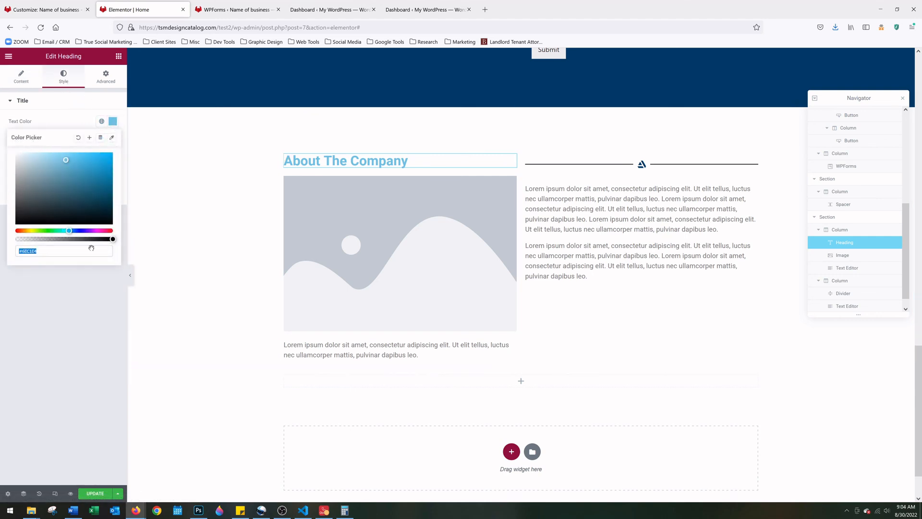
drag(37, 251, 21, 251)
text(171717)
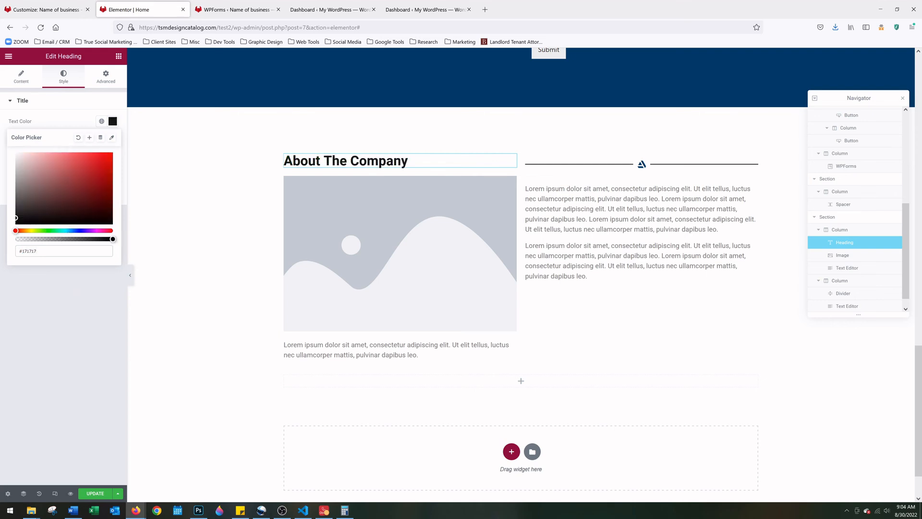
click(422, 356)
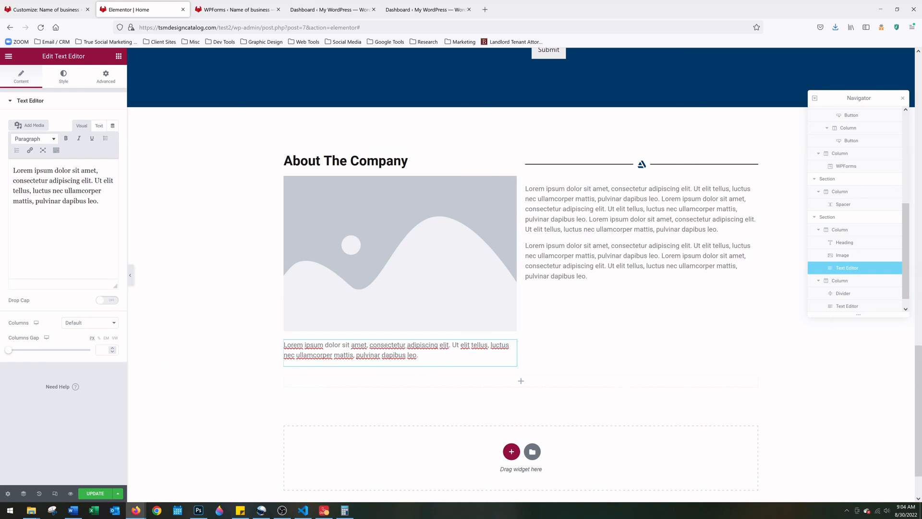
Replace the paragraph under the image with a short 'Hi, I'm …' greeting, coloured #202020 and centred
click(108, 242)
key(ctrl+a)
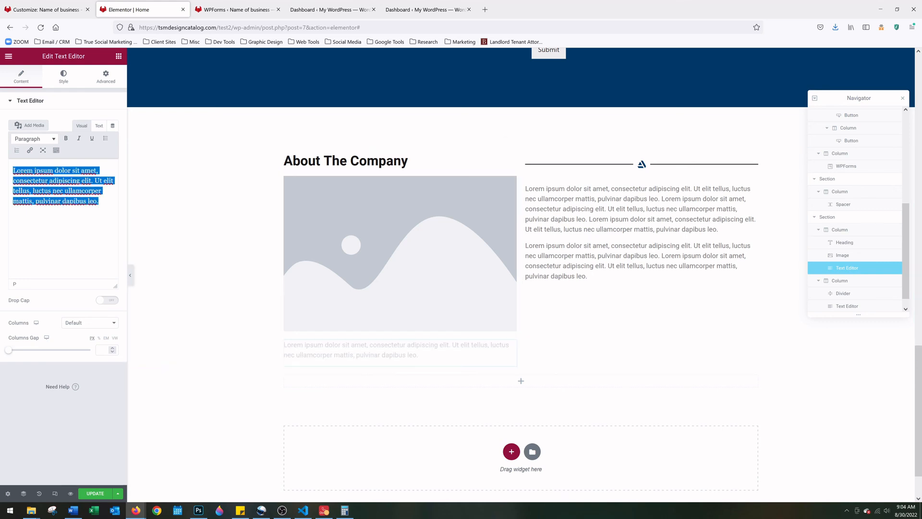
text(Hi, I)
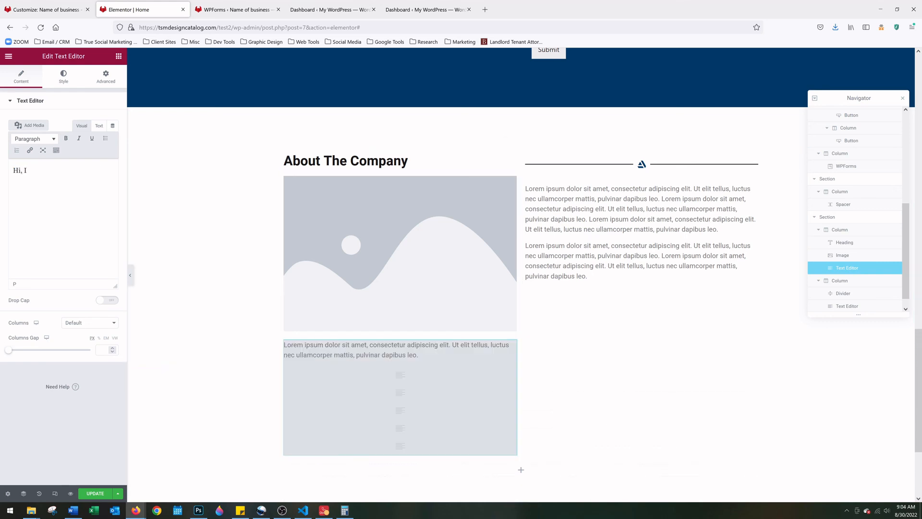
text('m Tom!)
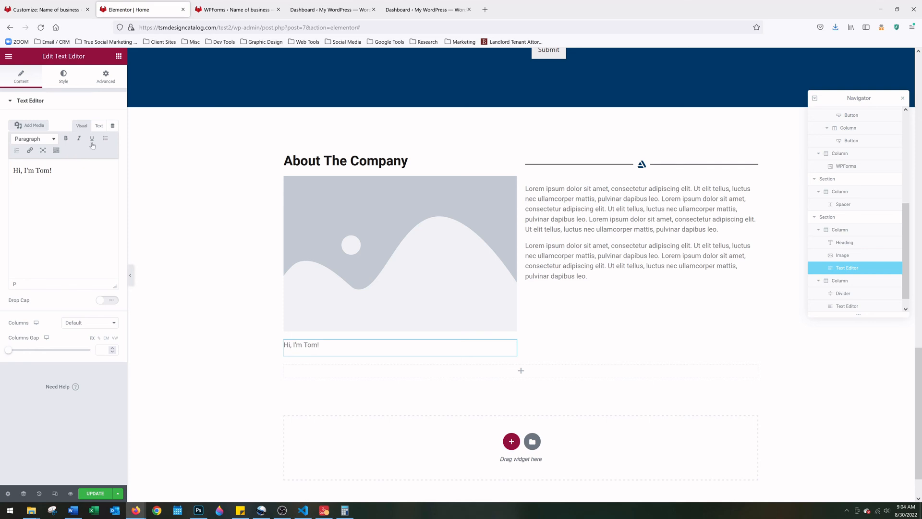
click(75, 79)
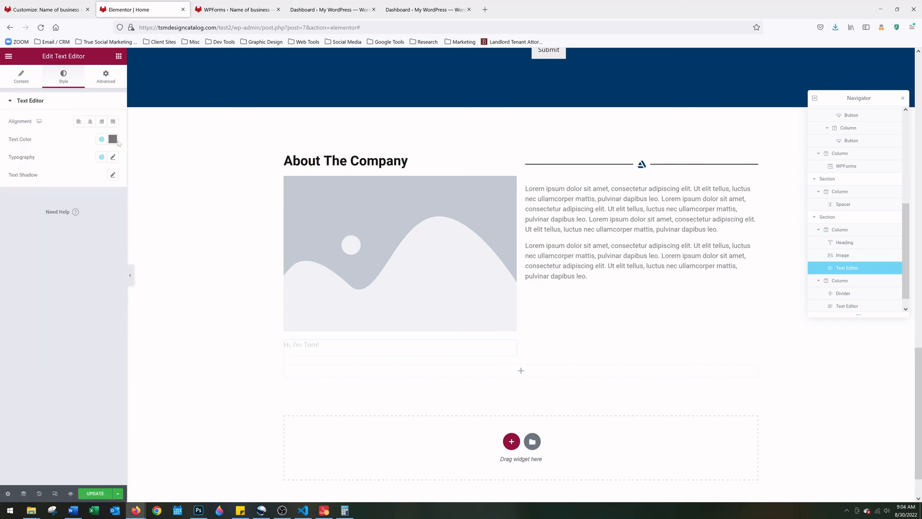
click(112, 139)
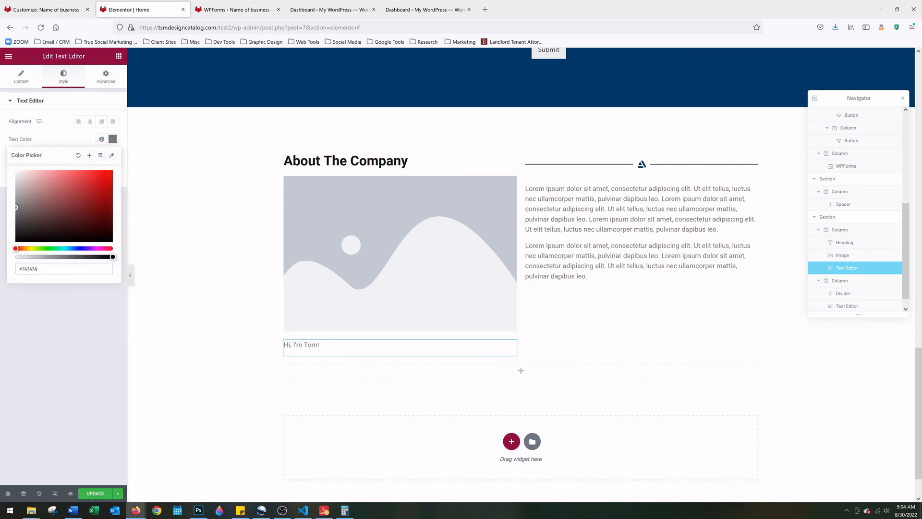
drag(37, 268, 26, 269)
text(202020)
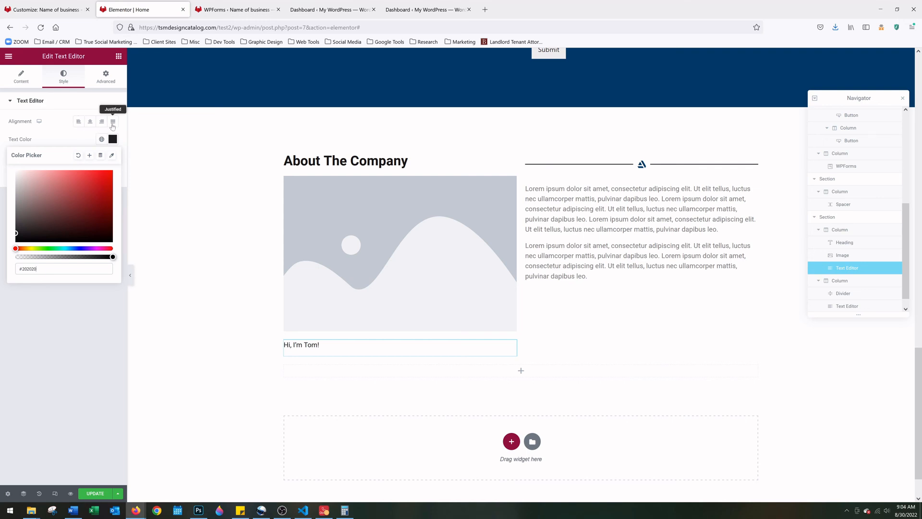
click(92, 126)
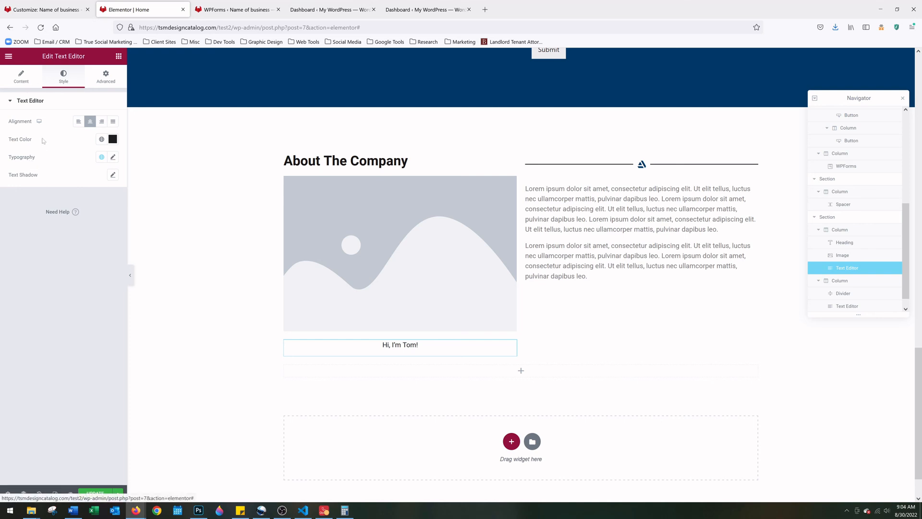
click(113, 157)
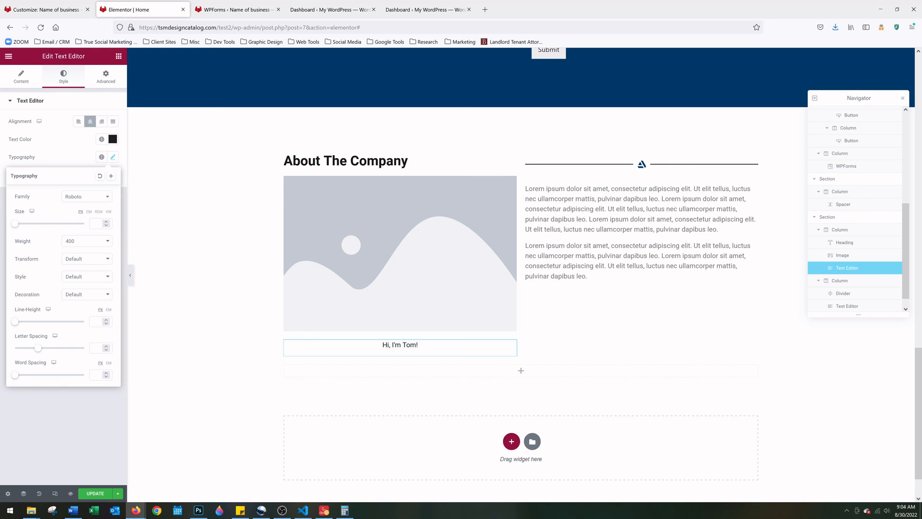
Set the greeting's typography to size 27 and font weight 600
click(106, 222)
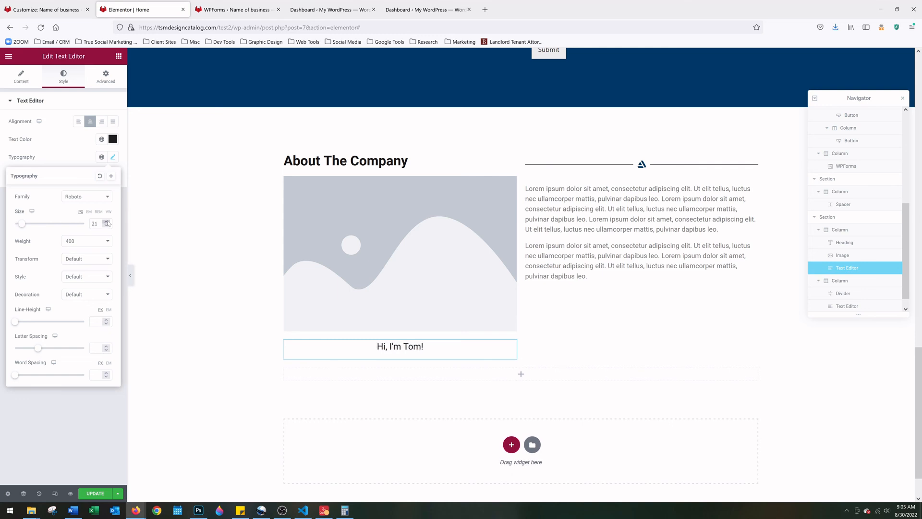
click(107, 222)
click(107, 222)
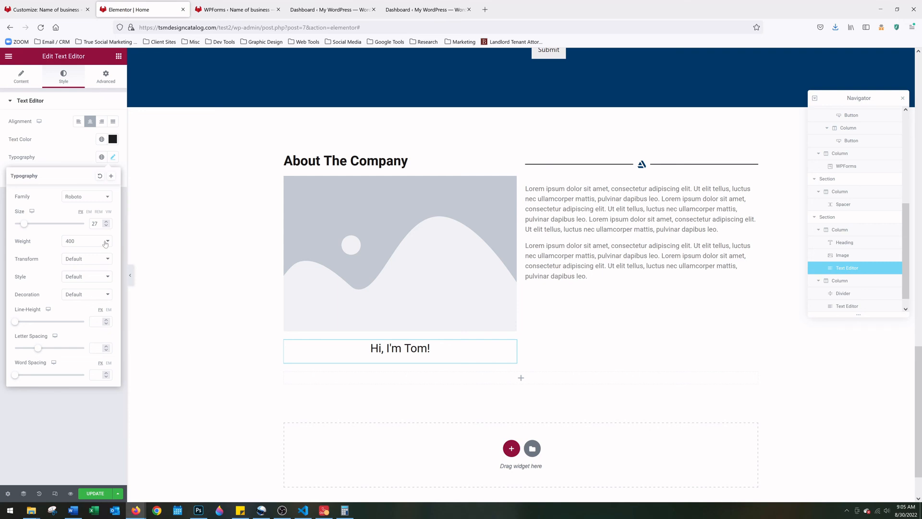
click(106, 242)
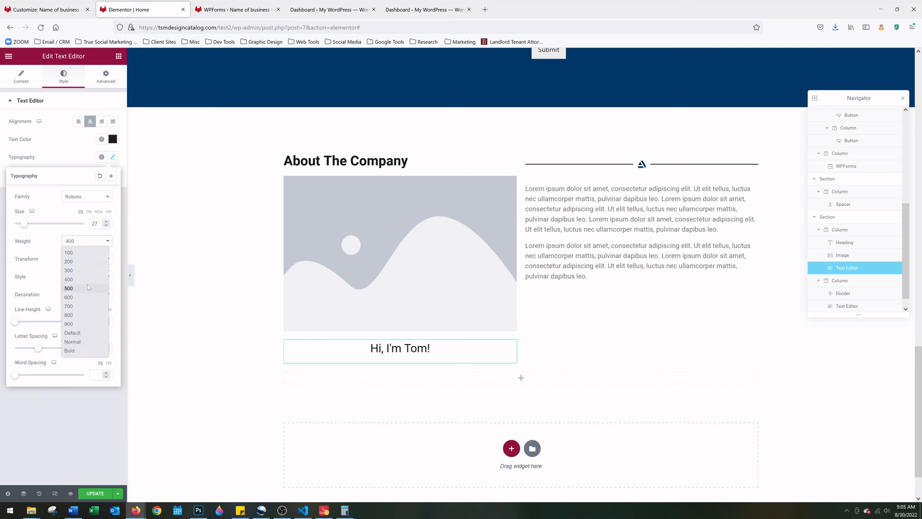
click(85, 296)
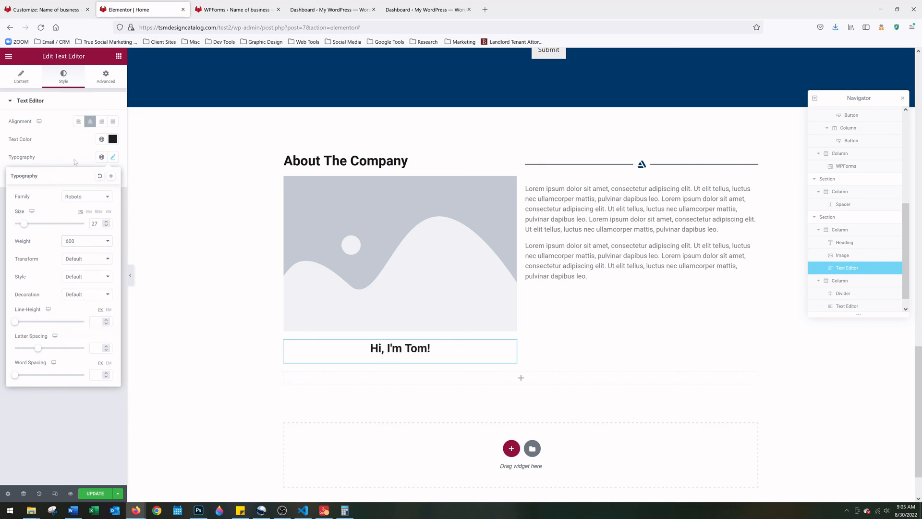
Swap the About placeholder image for the media-library portrait of a smiling man in a suit
click(342, 228)
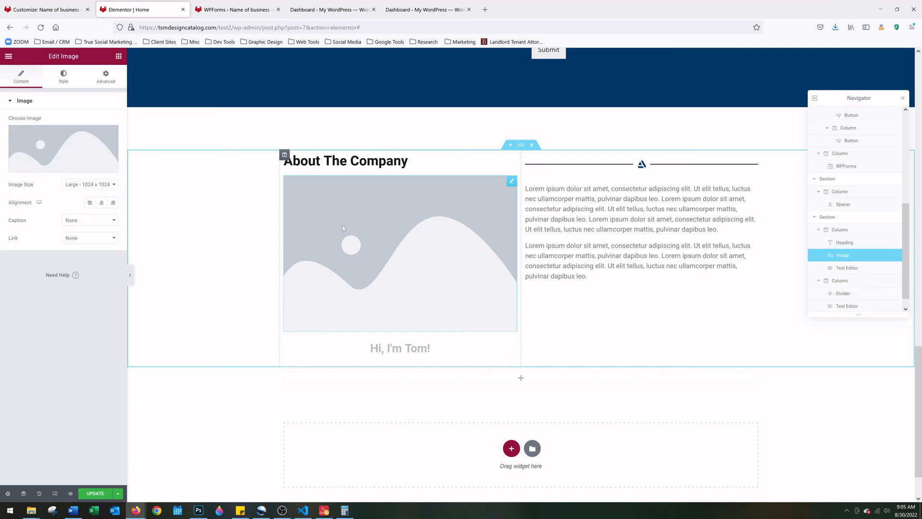
click(66, 140)
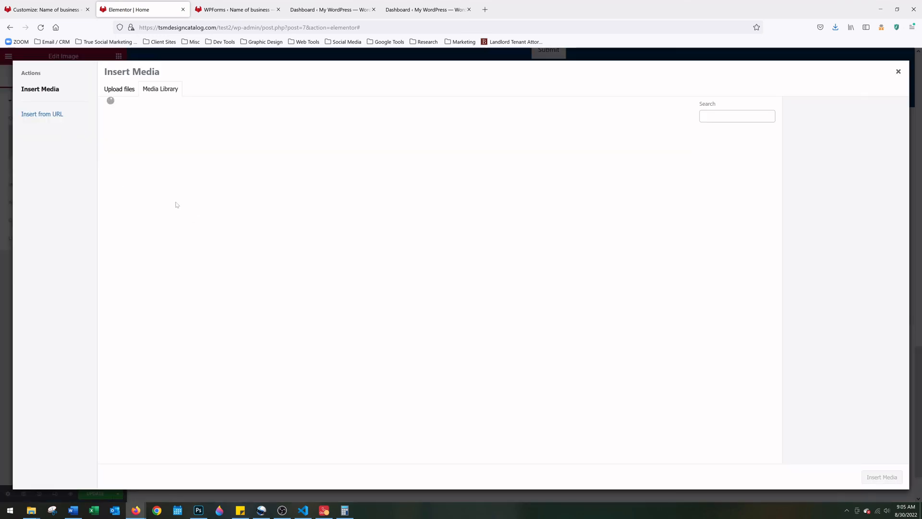
click(257, 181)
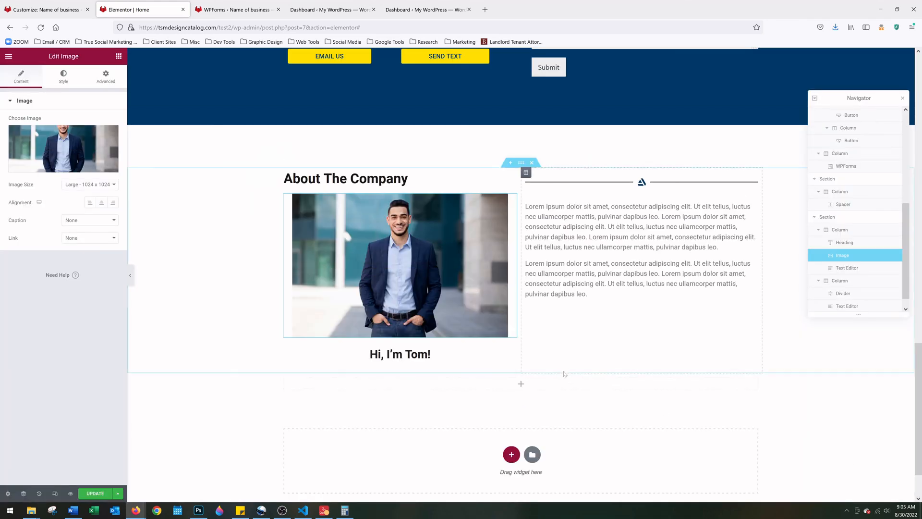
click(753, 206)
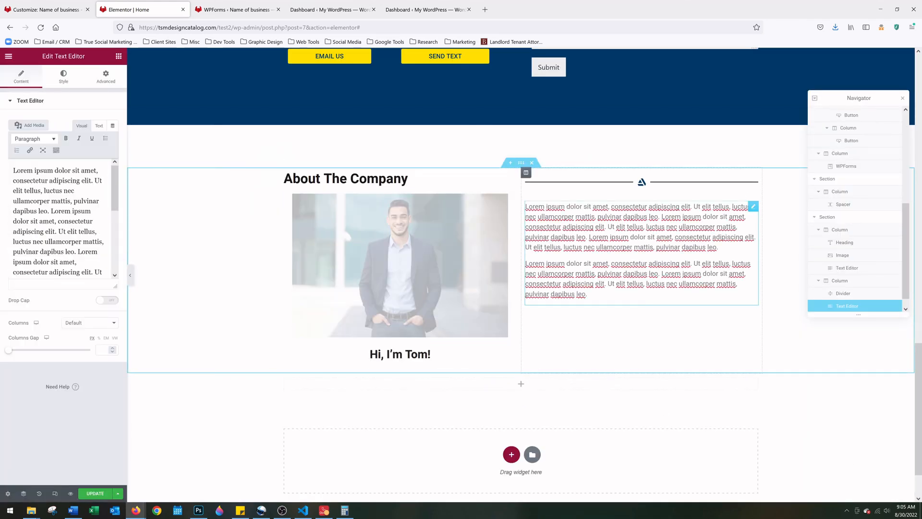
click(62, 80)
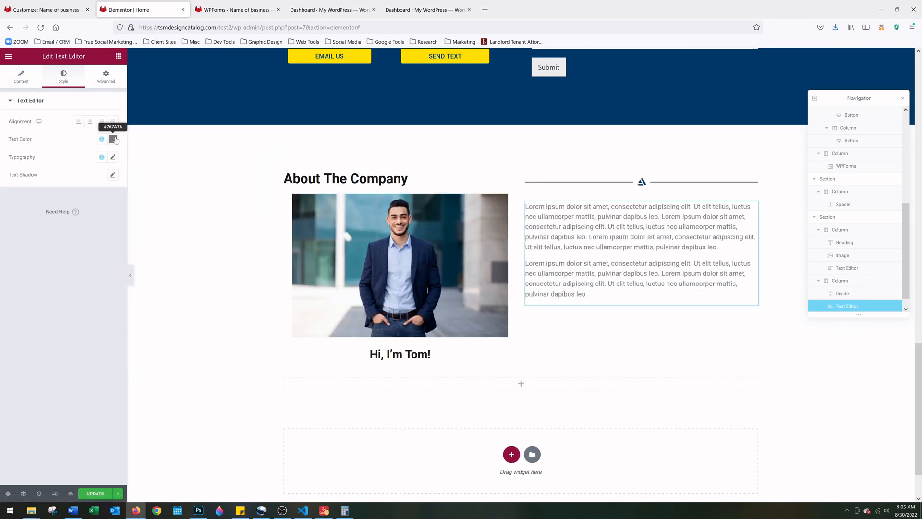
click(113, 140)
drag(38, 268, 22, 269)
text(202020)
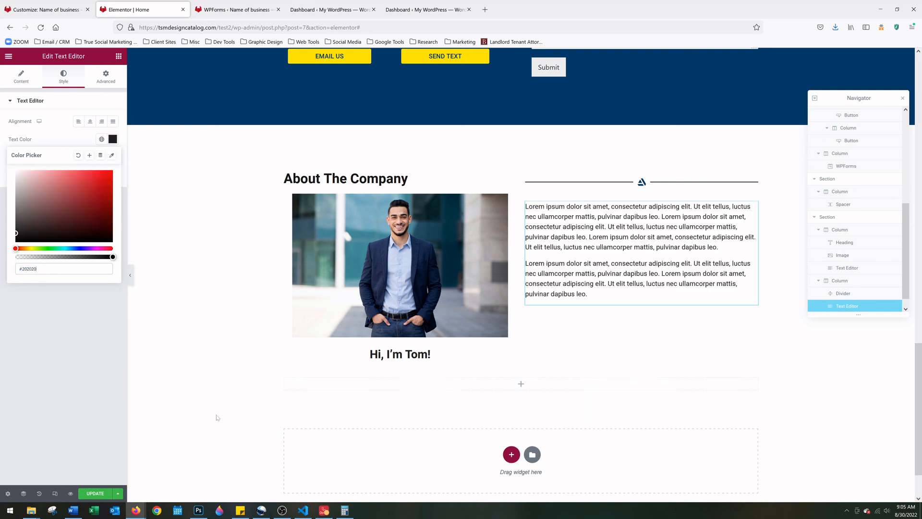
scroll(520, 411, up, 1)
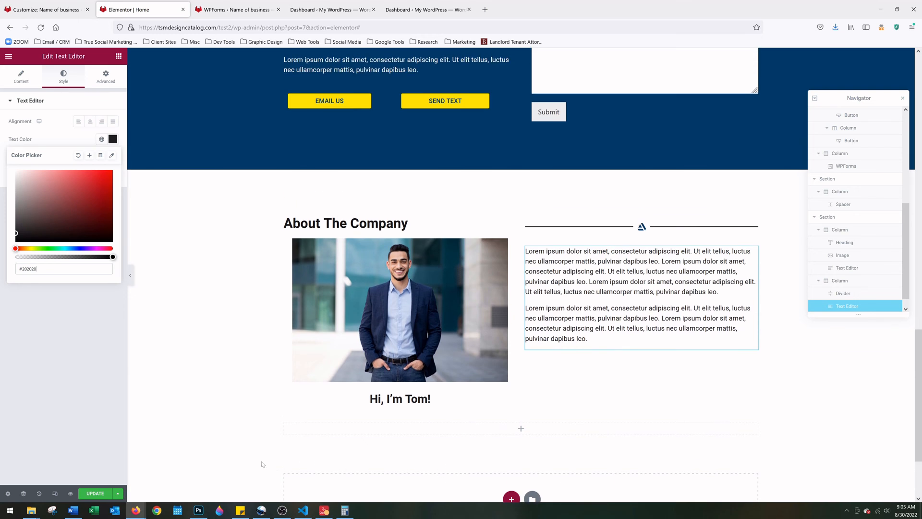
scroll(520, 425, down, 1)
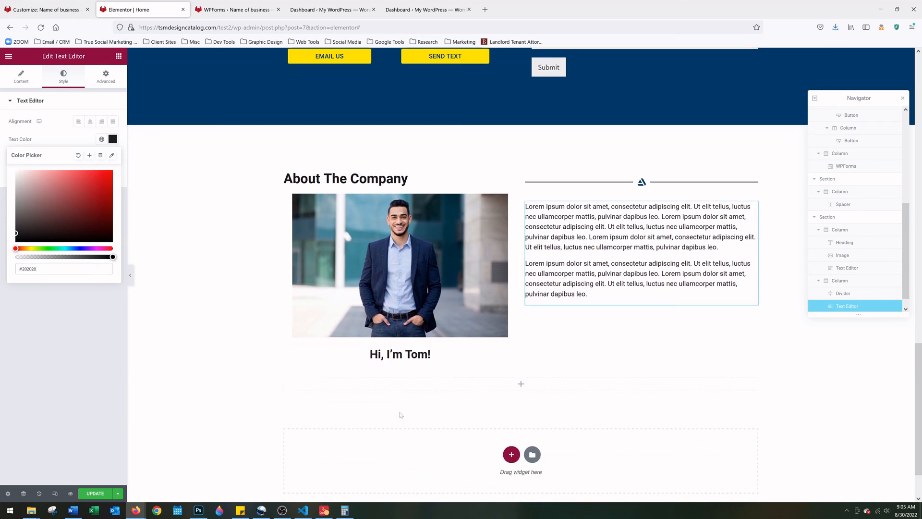
scroll(212, 353, down, 1)
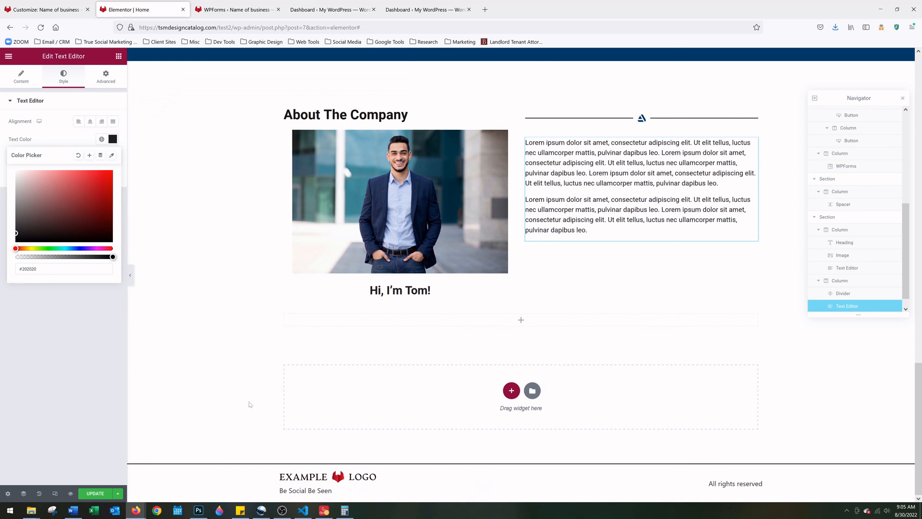
scroll(249, 397, up, 1)
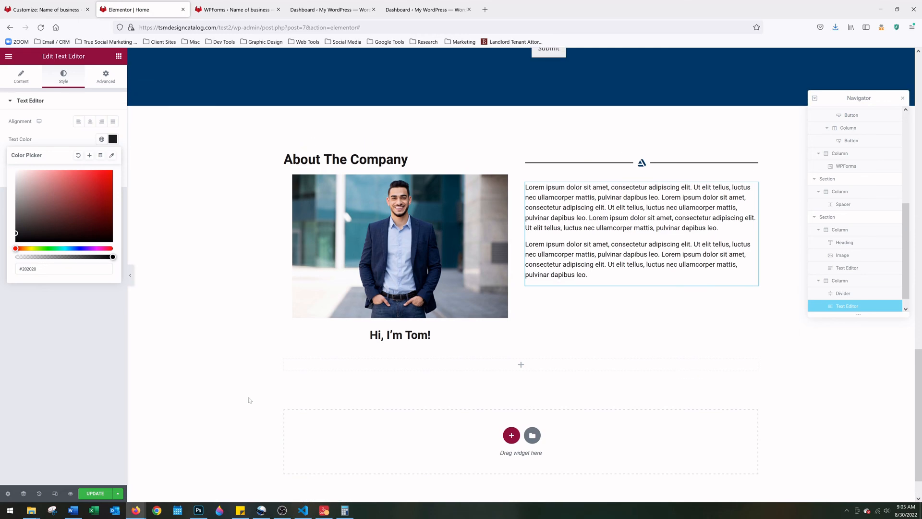
scroll(251, 403, up, 4)
scroll(252, 424, up, 10)
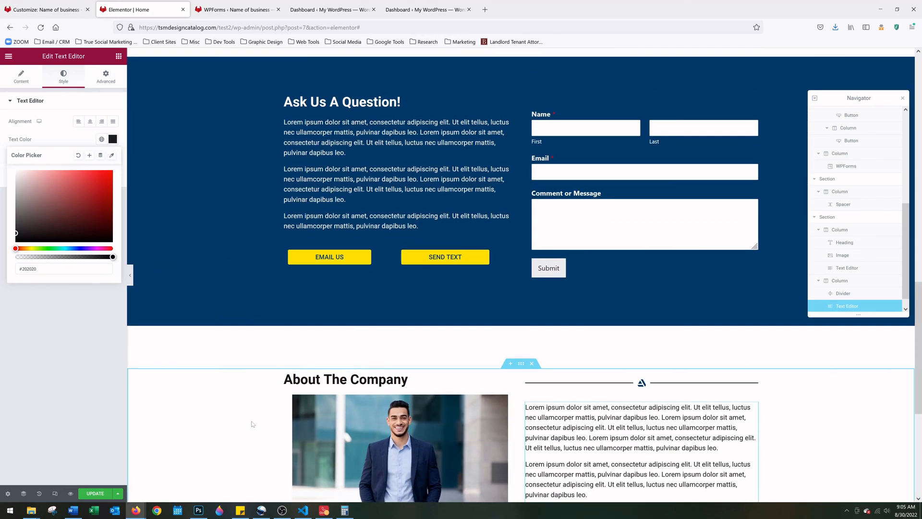
scroll(252, 426, up, 6)
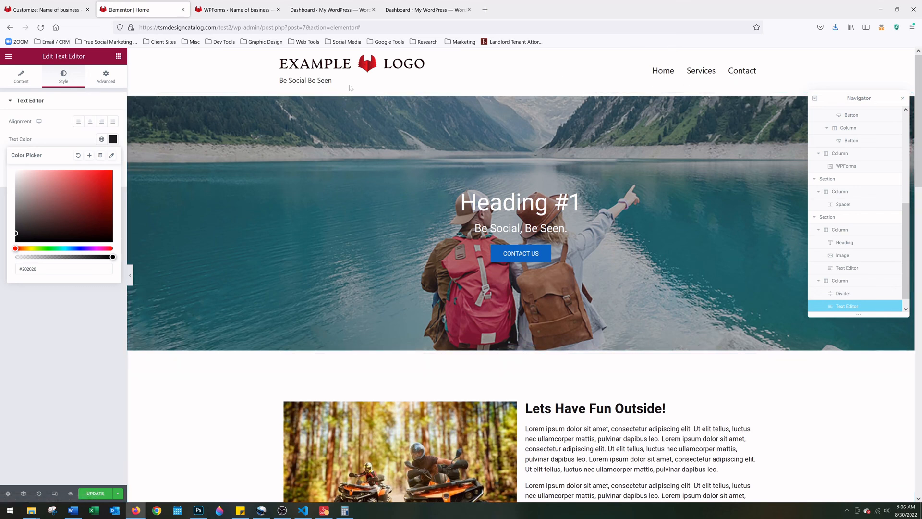
scroll(356, 87, down, 1)
scroll(517, 126, down, 5)
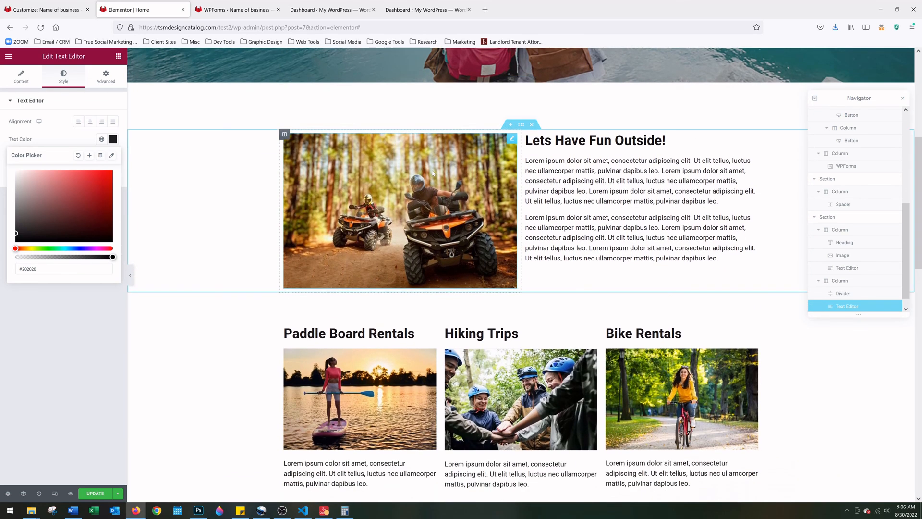
scroll(428, 173, down, 1)
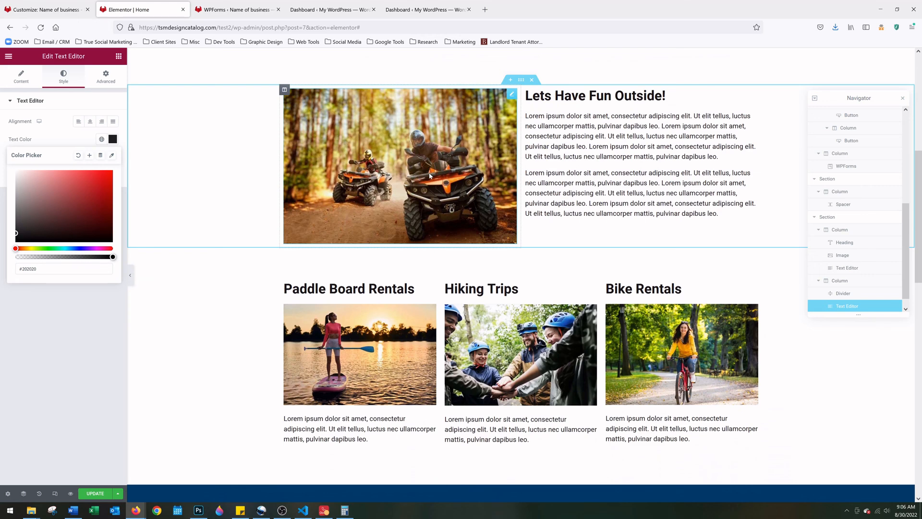
scroll(430, 175, down, 3)
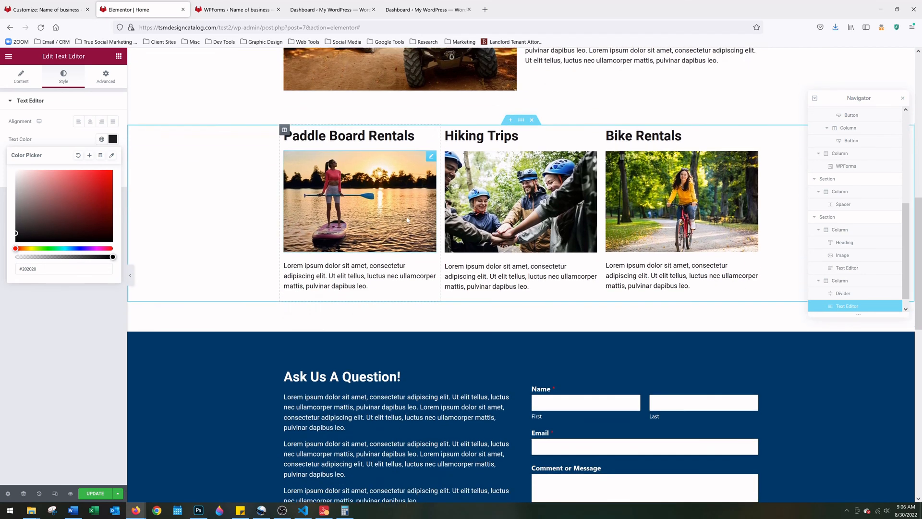
scroll(407, 220, down, 3)
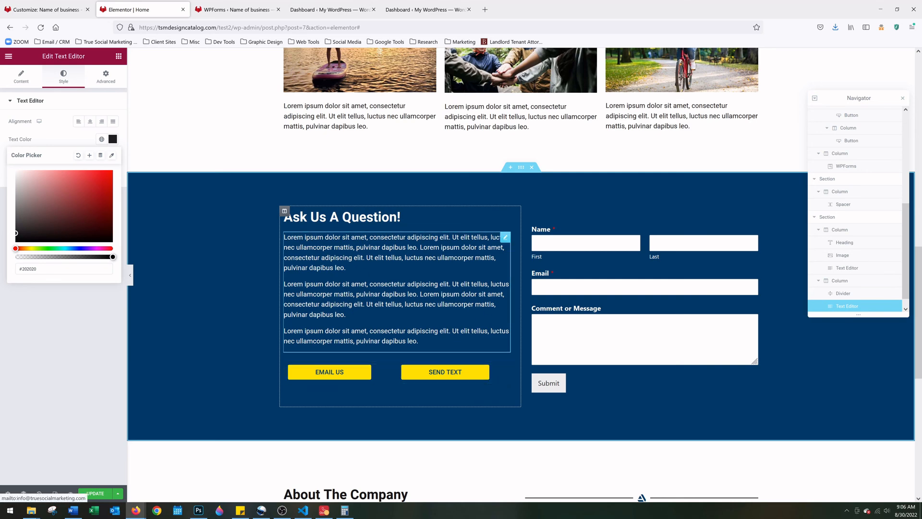
scroll(413, 252, down, 4)
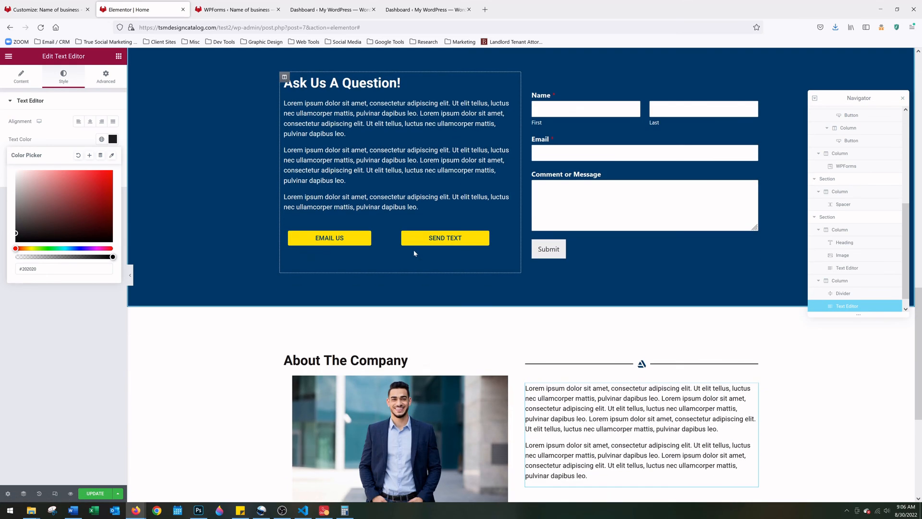
scroll(336, 279, down, 2)
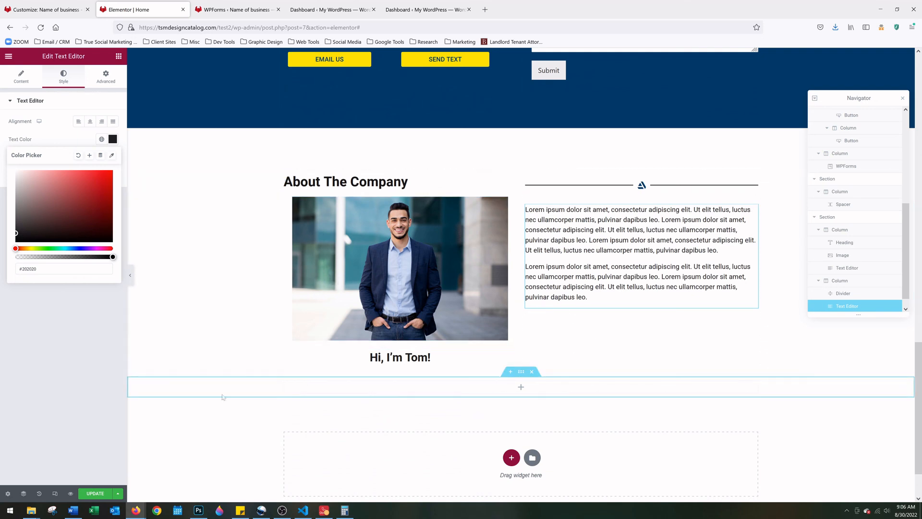
Update the Elementor home page to store the finished About The Company section and photo
click(87, 495)
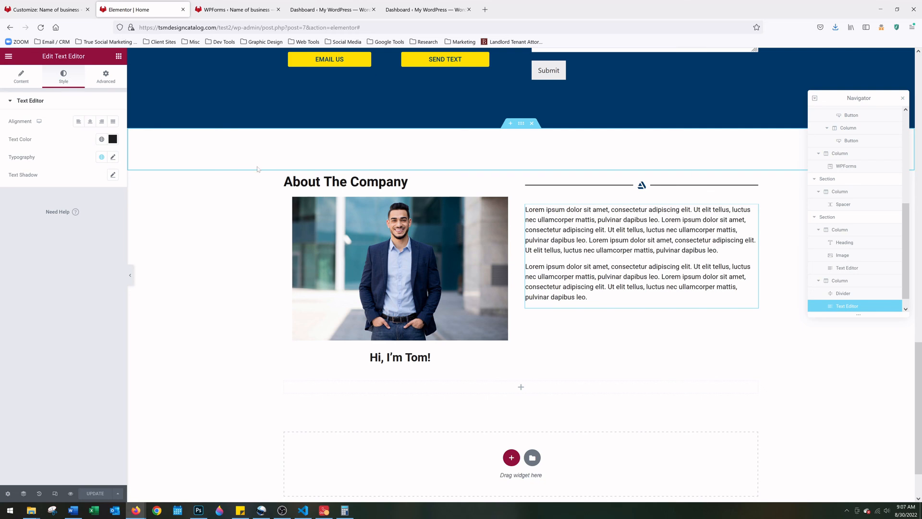
Refresh the WordPress dashboard and go to UpdraftPlus > Backup / Restore from the admin bar
click(410, 7)
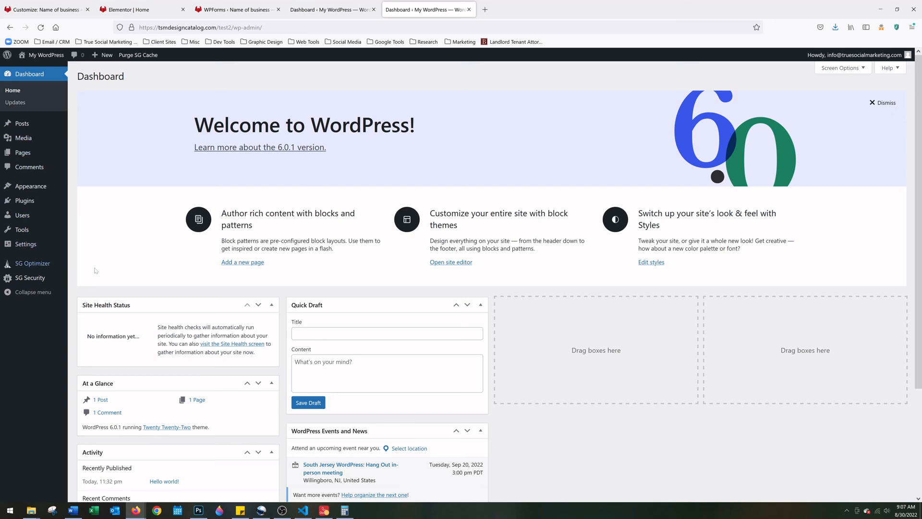
click(40, 27)
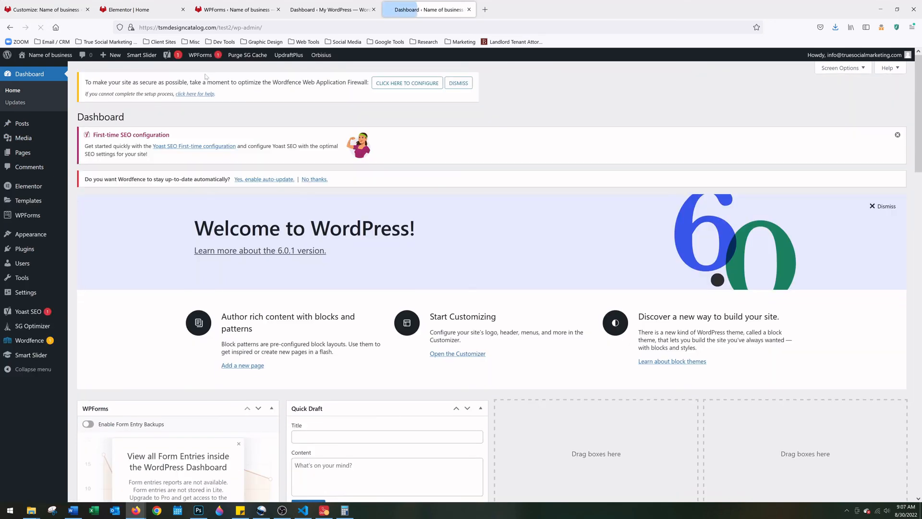
mouse_move(297, 57)
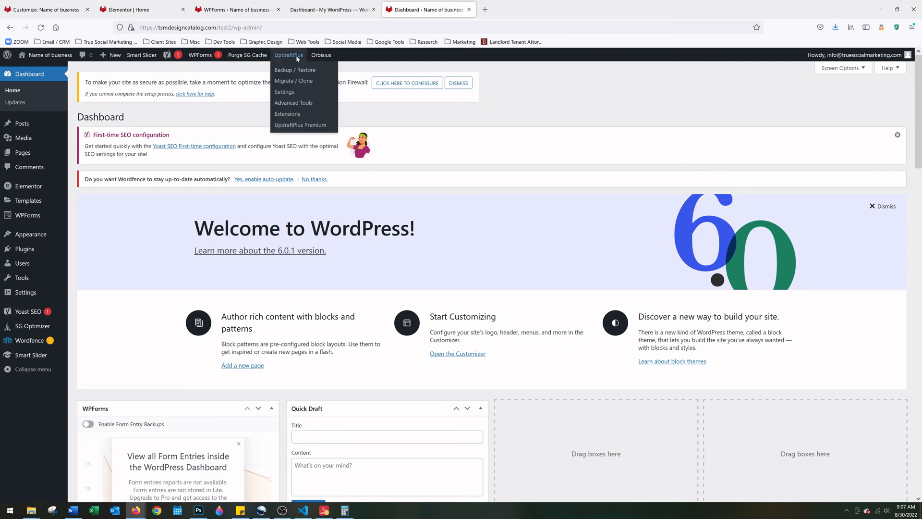
click(295, 70)
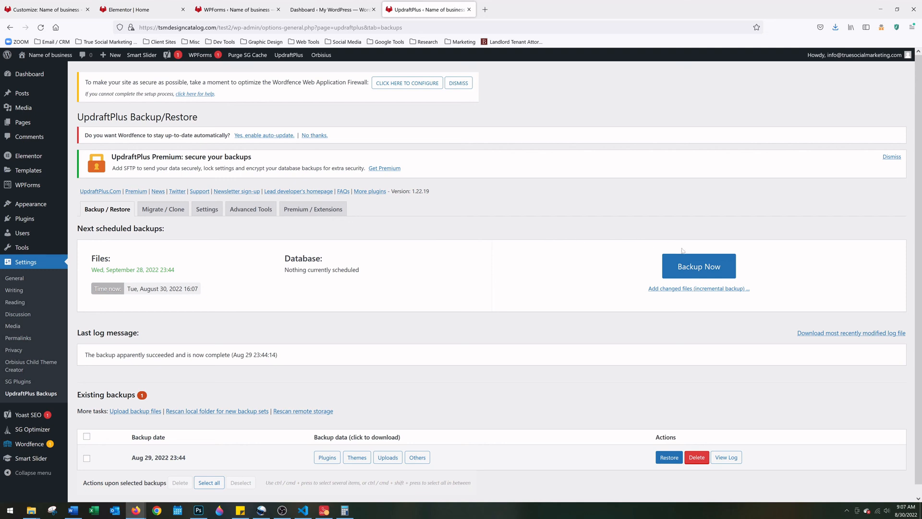
Run a new UpdraftPlus backup including both database and files, then dismiss the completion notice
click(693, 268)
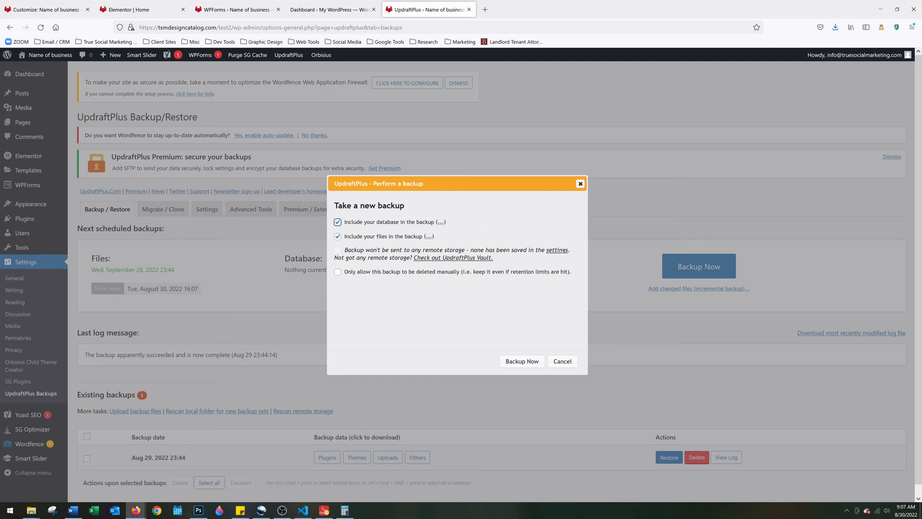
click(516, 361)
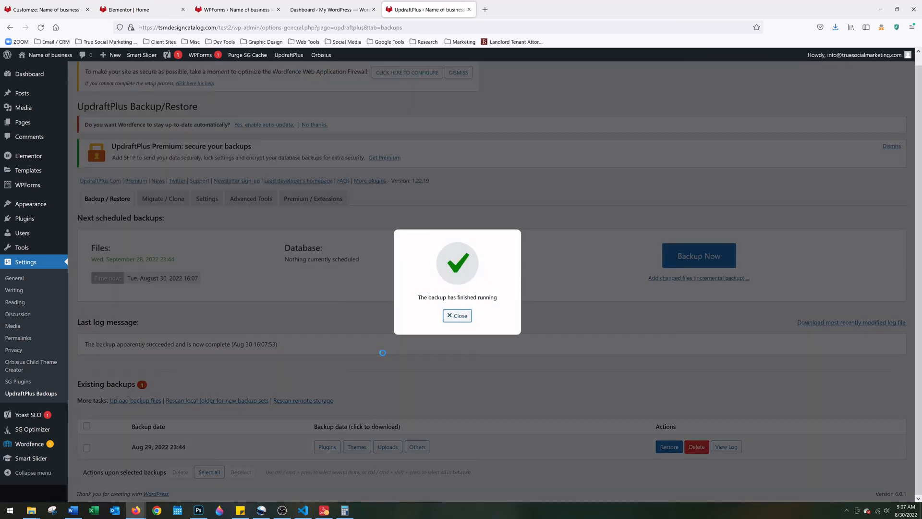
click(457, 316)
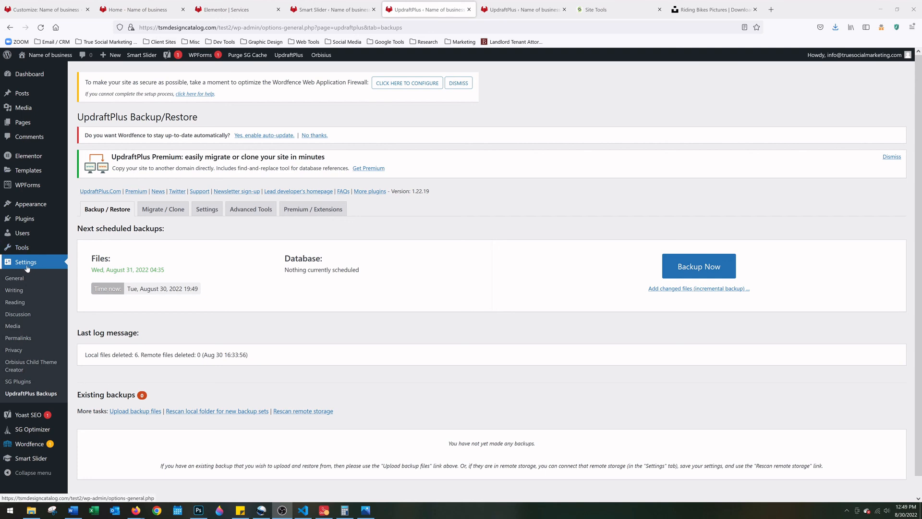
Set Reading Settings to a static homepage using the Home page and save the changes
click(21, 304)
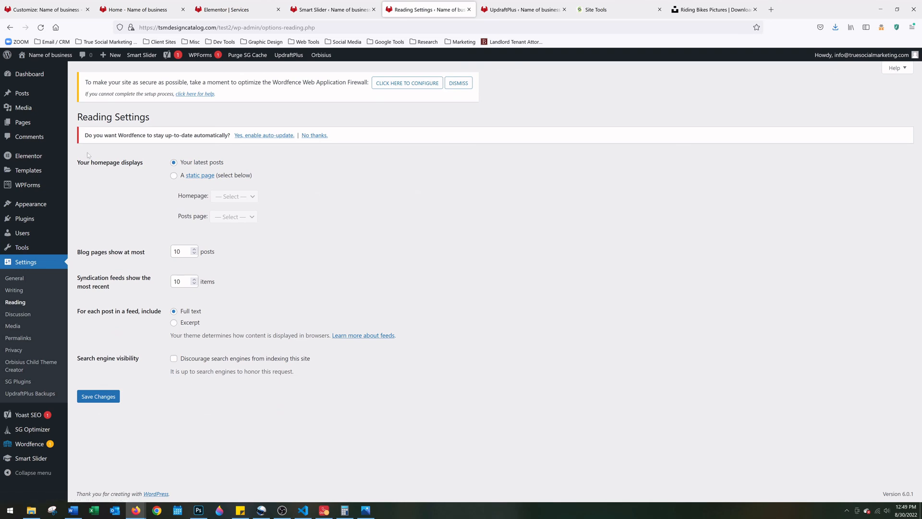
click(174, 176)
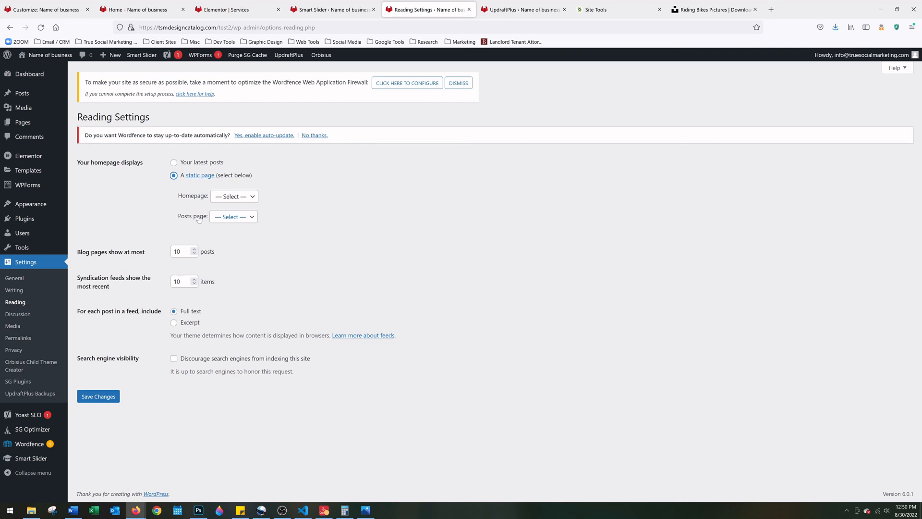
click(219, 198)
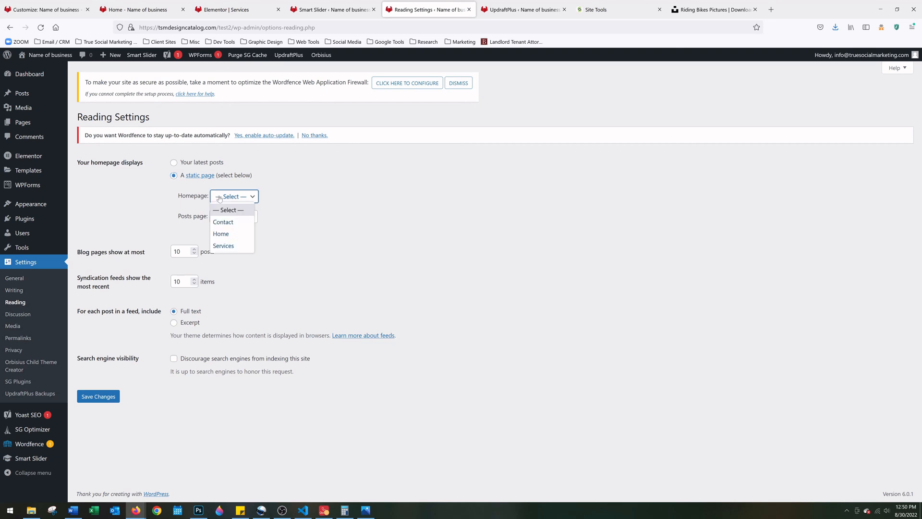
click(220, 234)
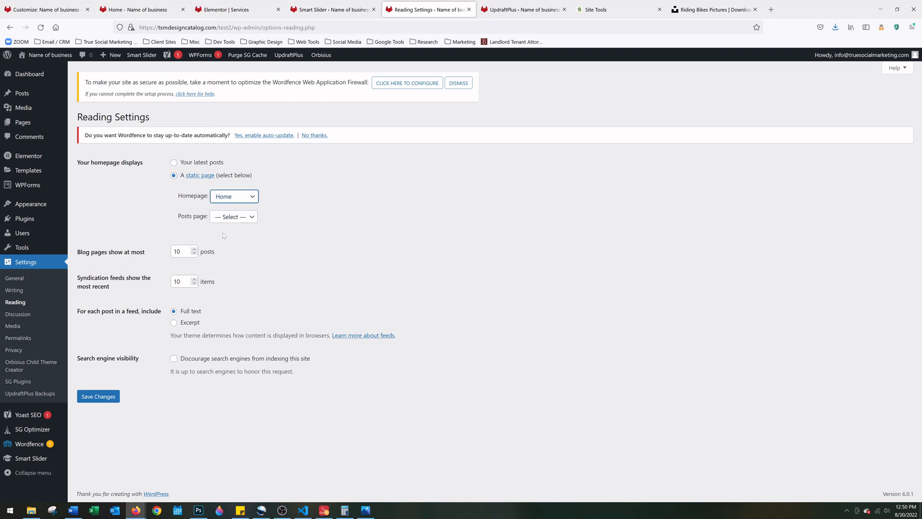
click(97, 398)
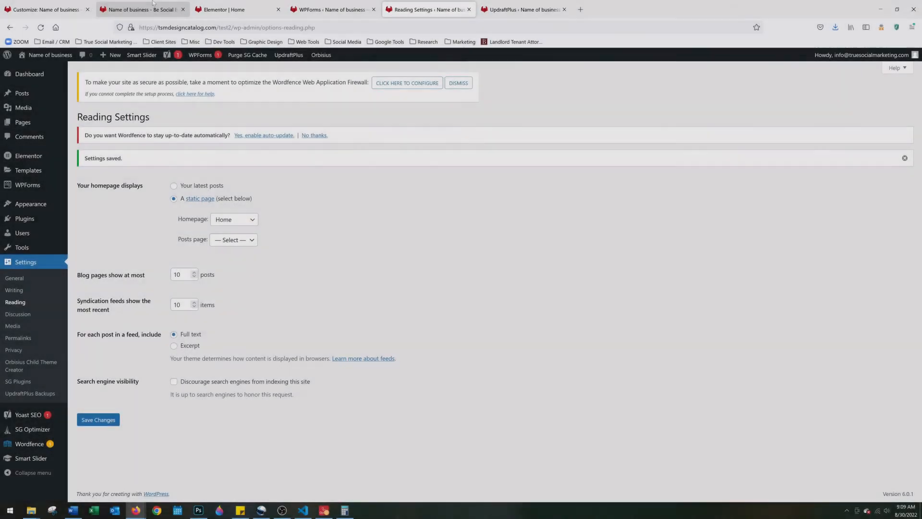
Reload the live site, open Home from the menu, and scroll from the Heading #1 hero to About The Company
click(153, 2)
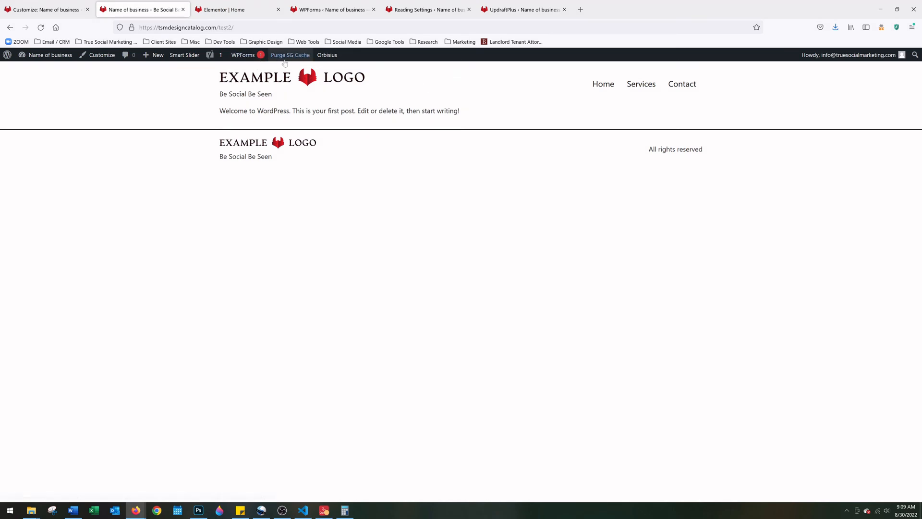
click(42, 27)
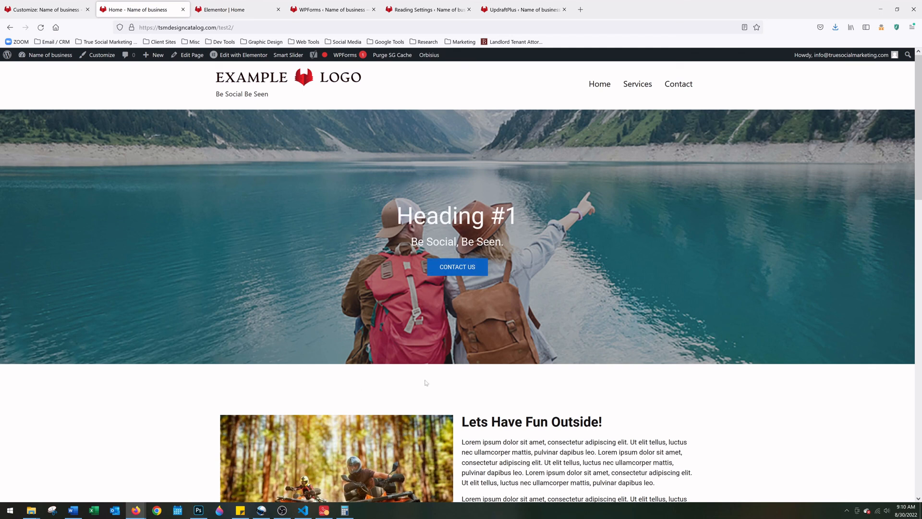
click(599, 85)
scroll(327, 247, down, 3)
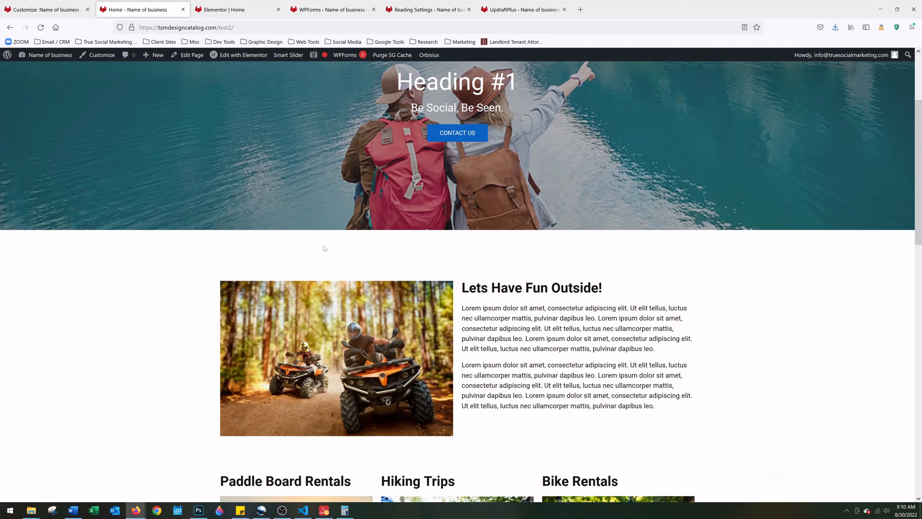
scroll(324, 248, down, 4)
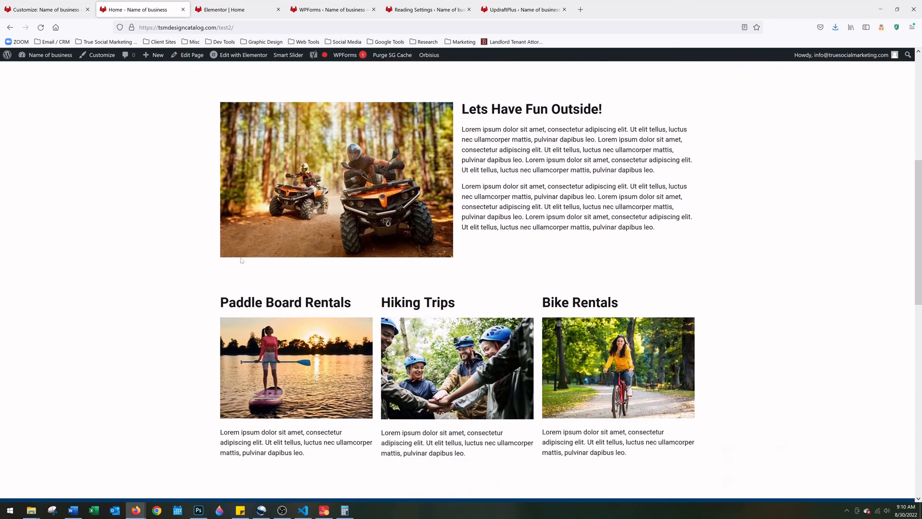
scroll(241, 259, down, 8)
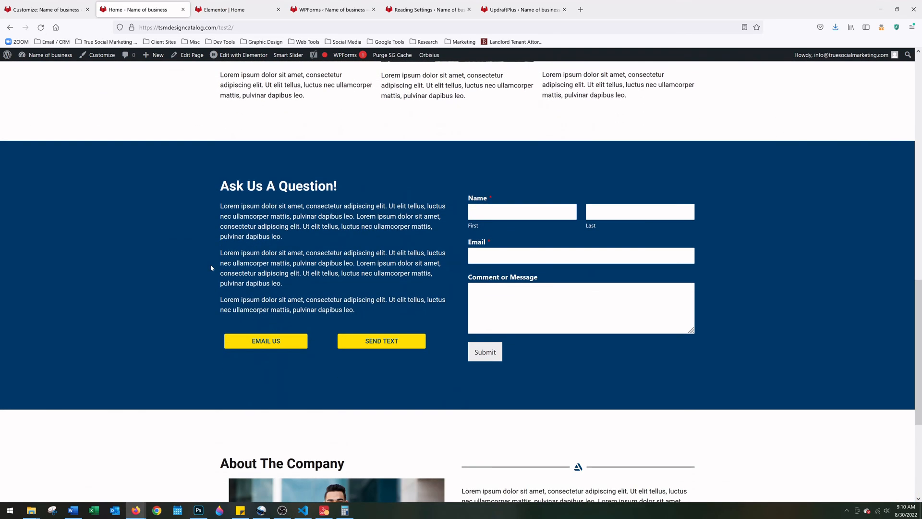
scroll(211, 267, down, 5)
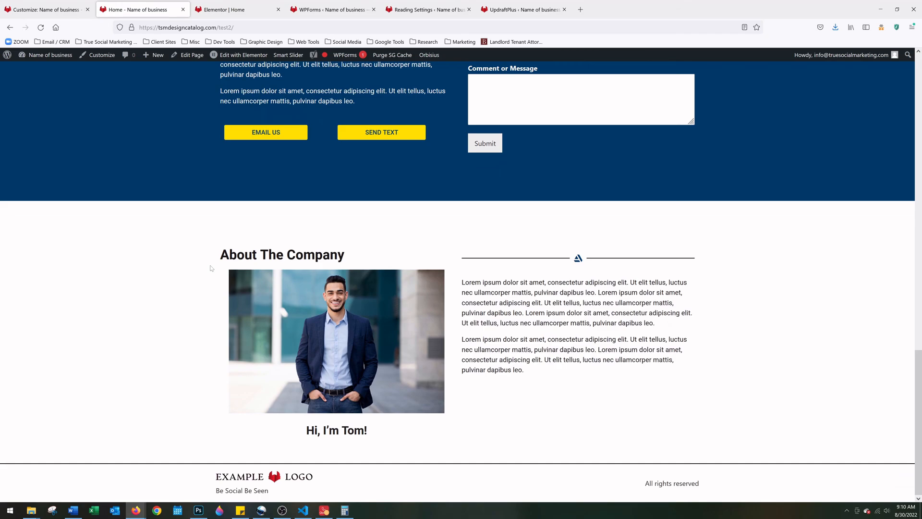
scroll(210, 268, up, 18)
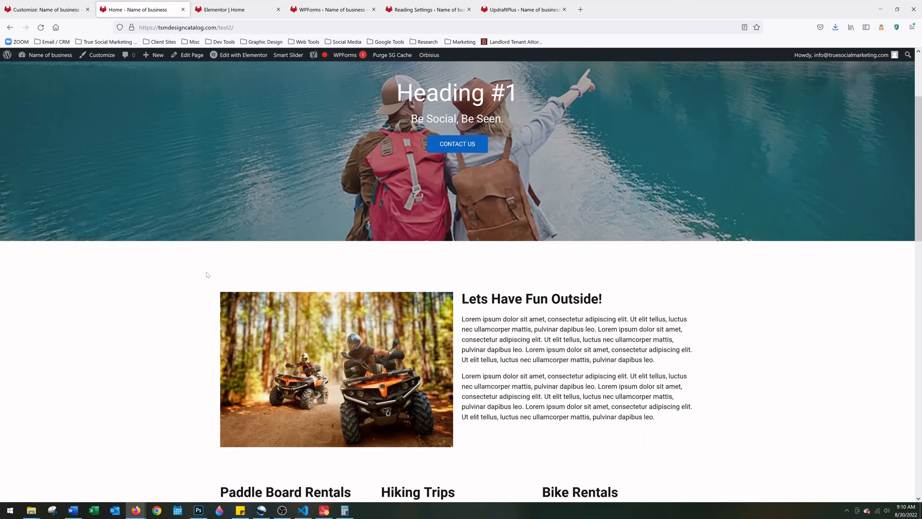
scroll(206, 274, up, 4)
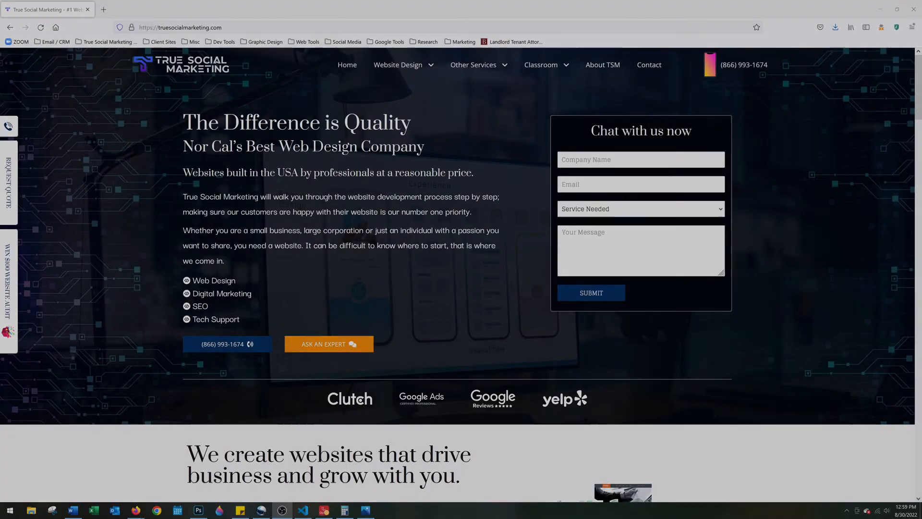